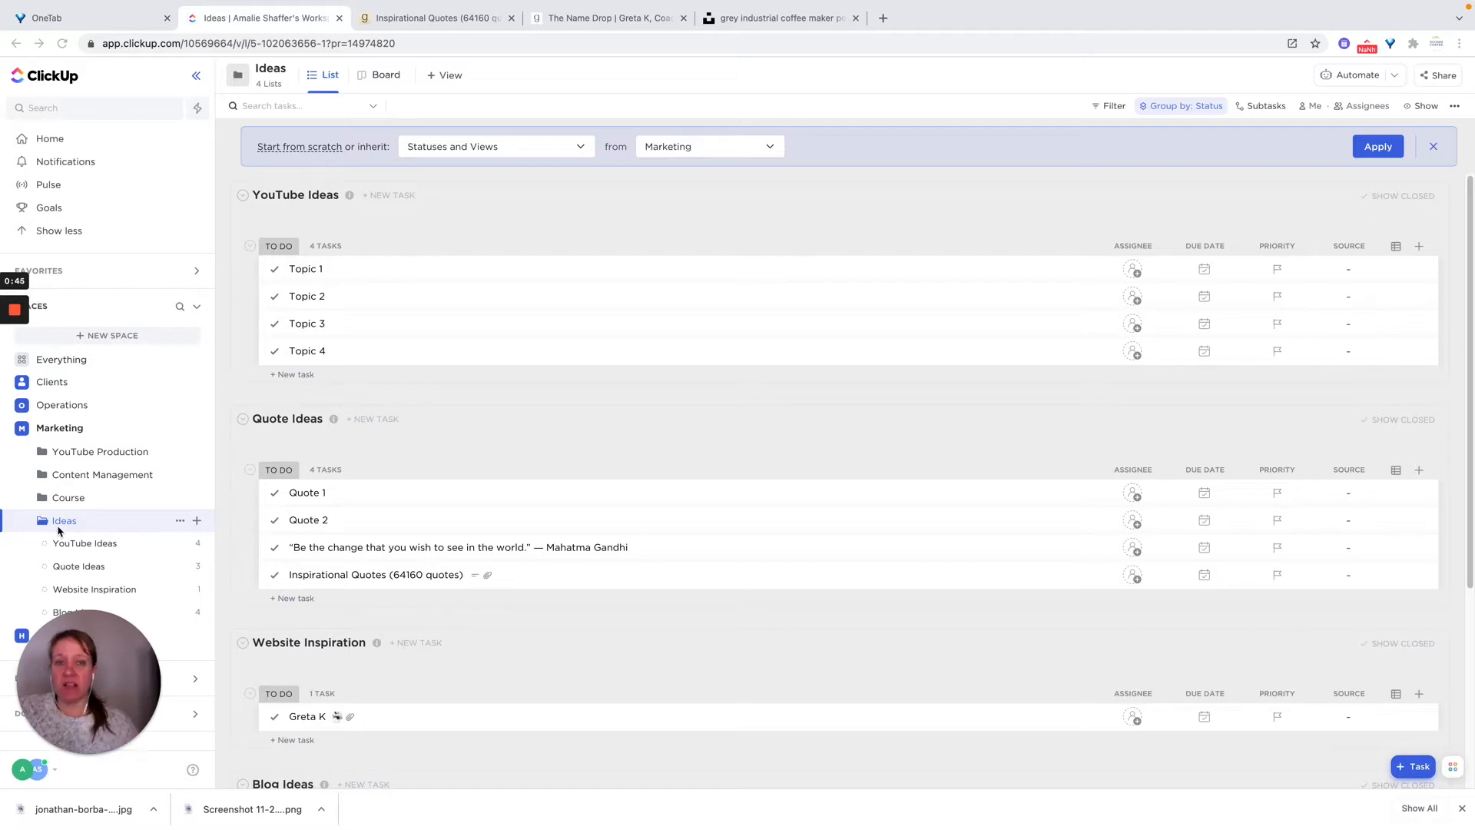
# Dismiss the banner about inheriting statuses and views, and look over all the lists in the Ideas folder.
pyautogui.click(1434, 151)
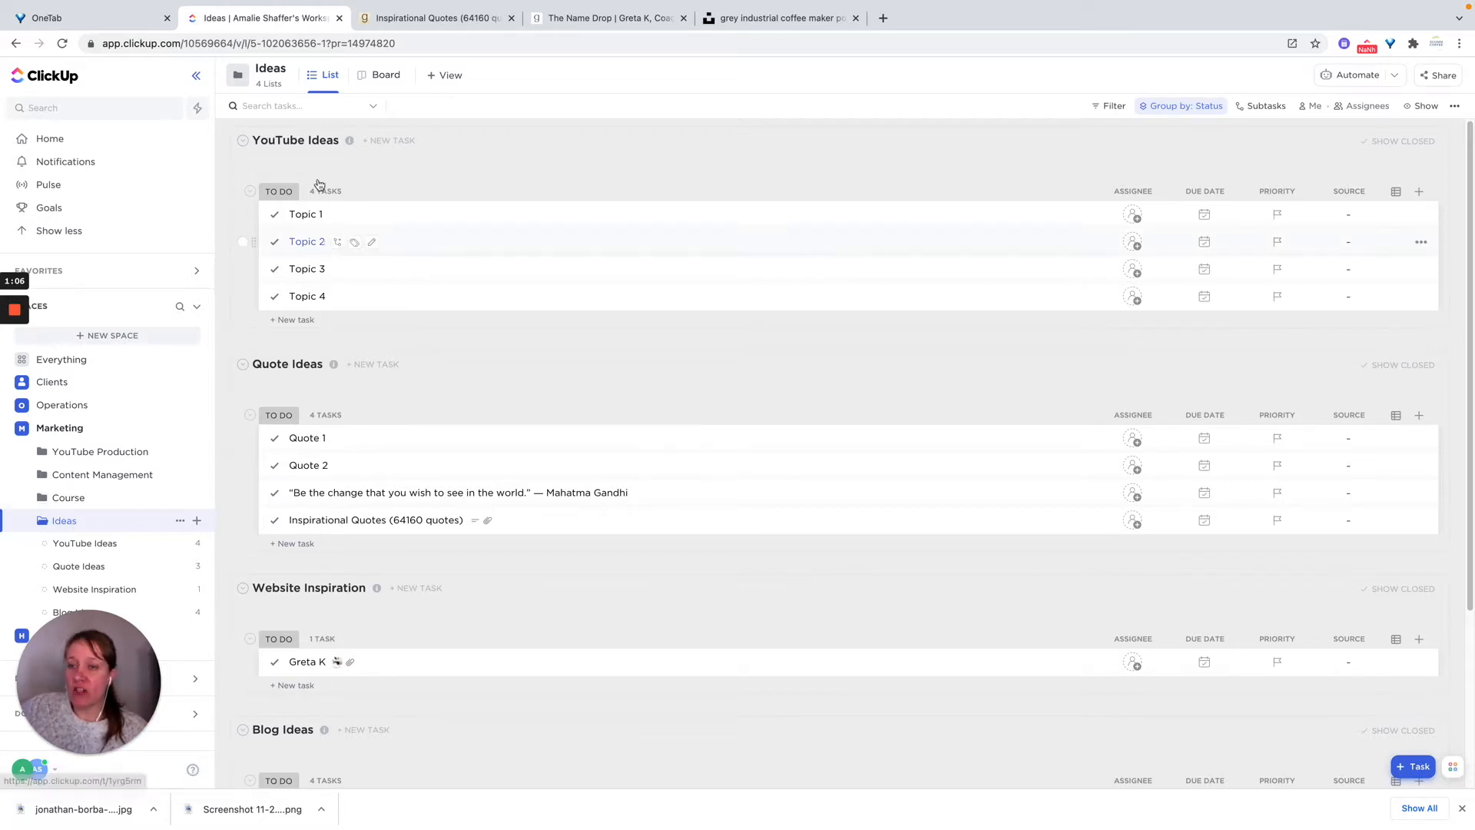
pyautogui.scroll(-3, 315, 388)
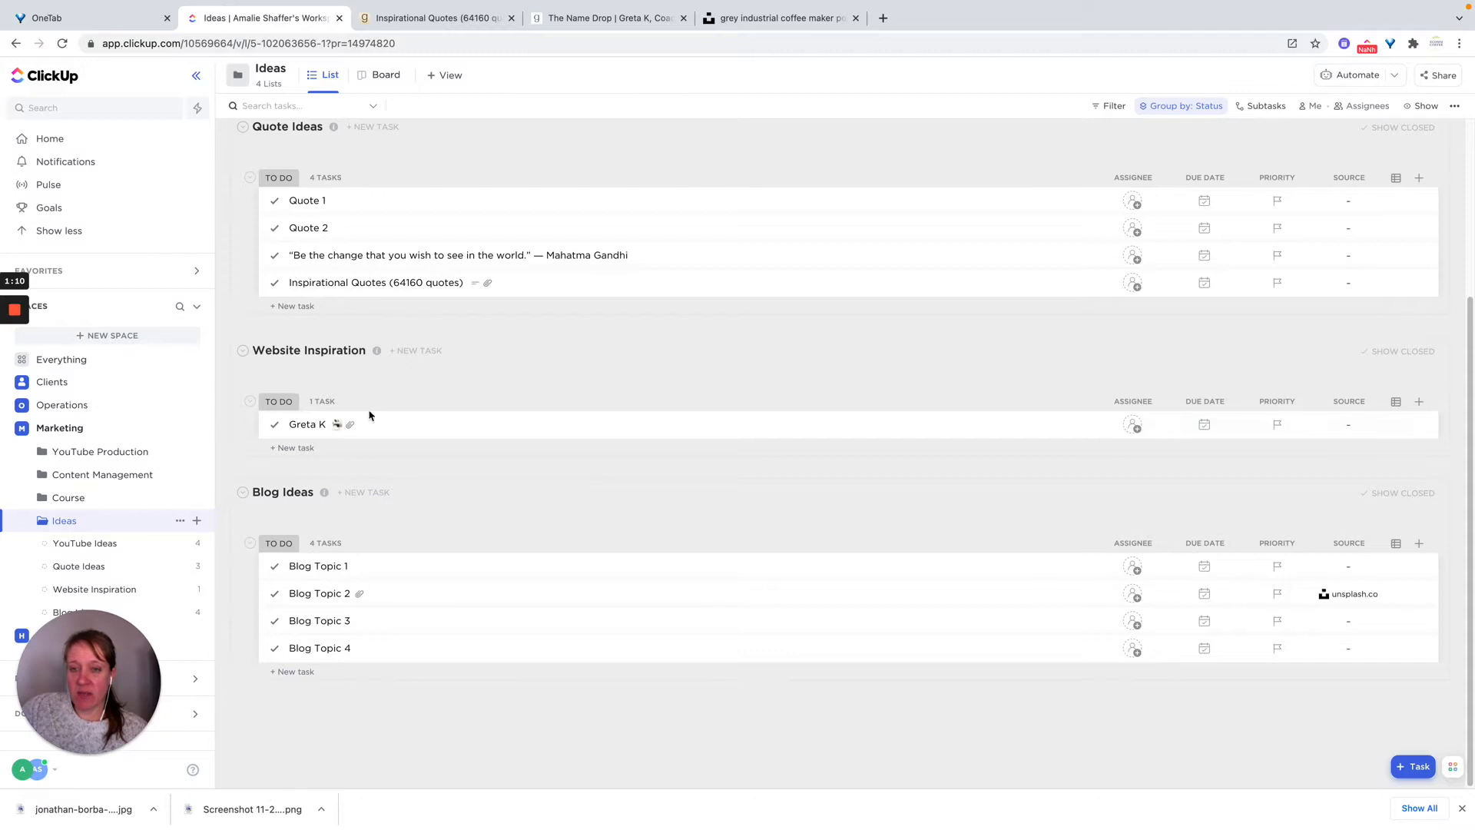
pyautogui.scroll(2, 367, 399)
pyautogui.scroll(1, 365, 395)
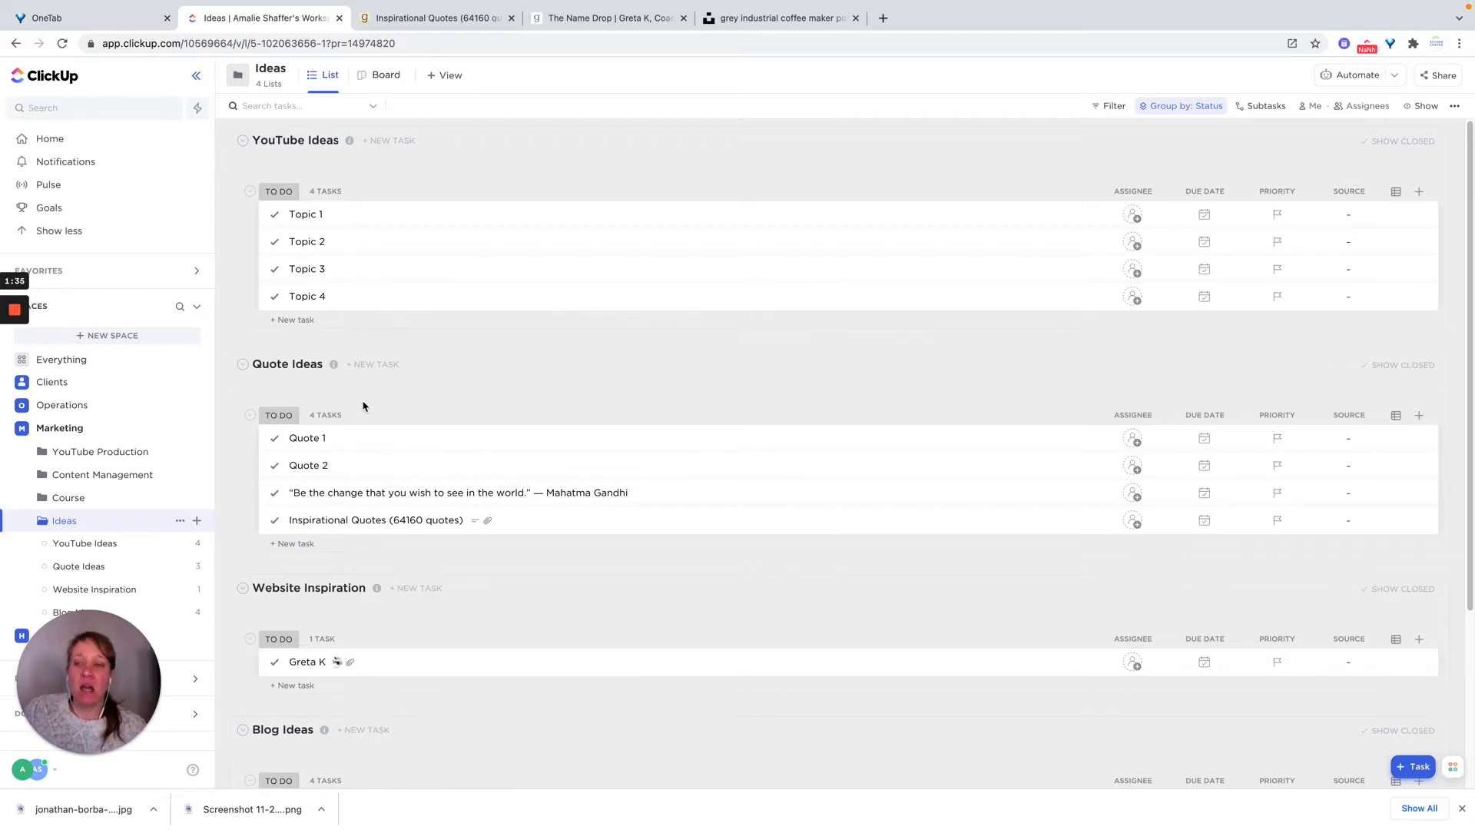
# Compare the columns of the individual YouTube Ideas and Quote Ideas lists with those in the Ideas folder overview.
pyautogui.click(91, 547)
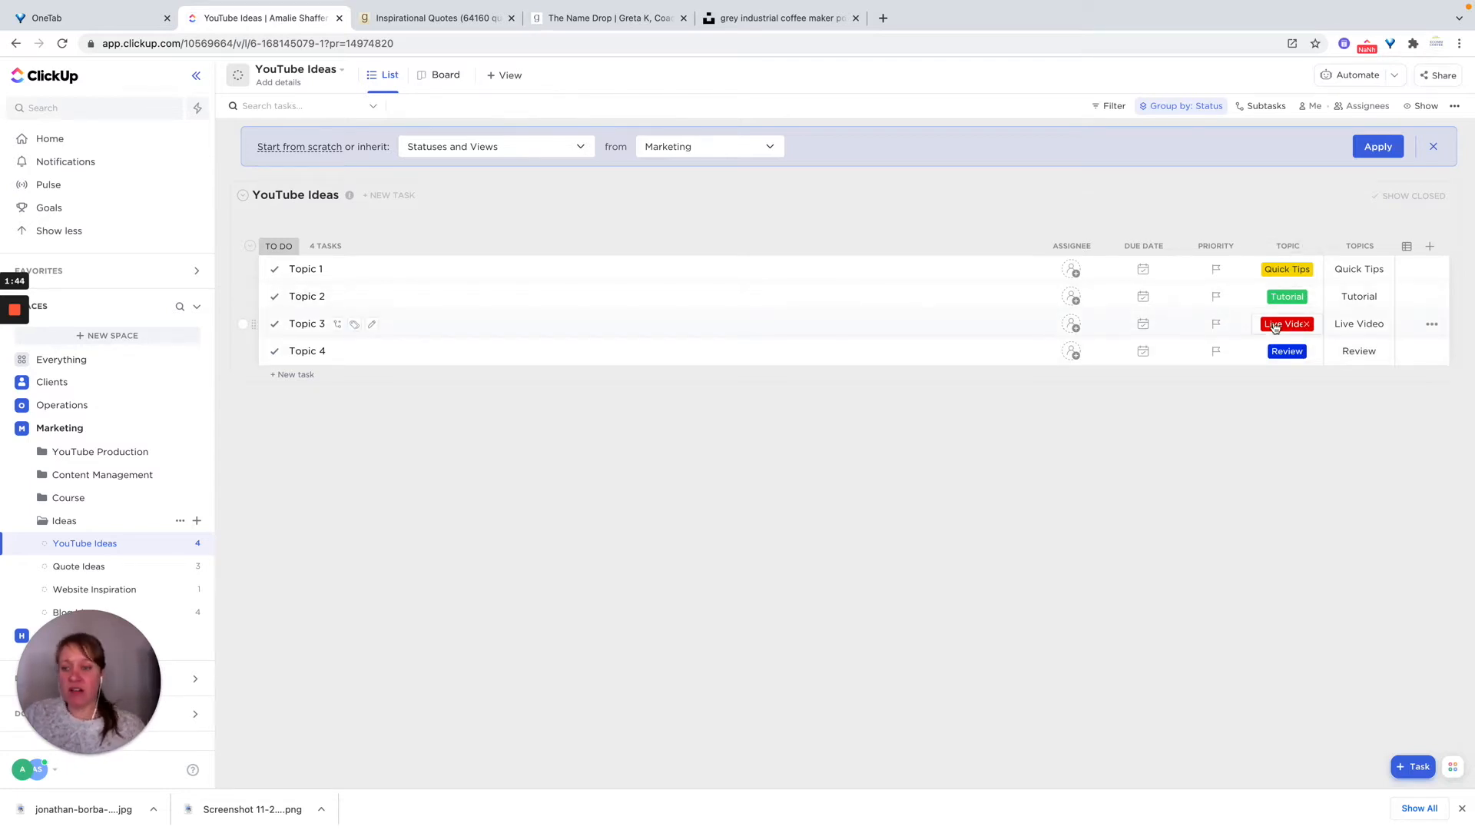
pyautogui.click(63, 522)
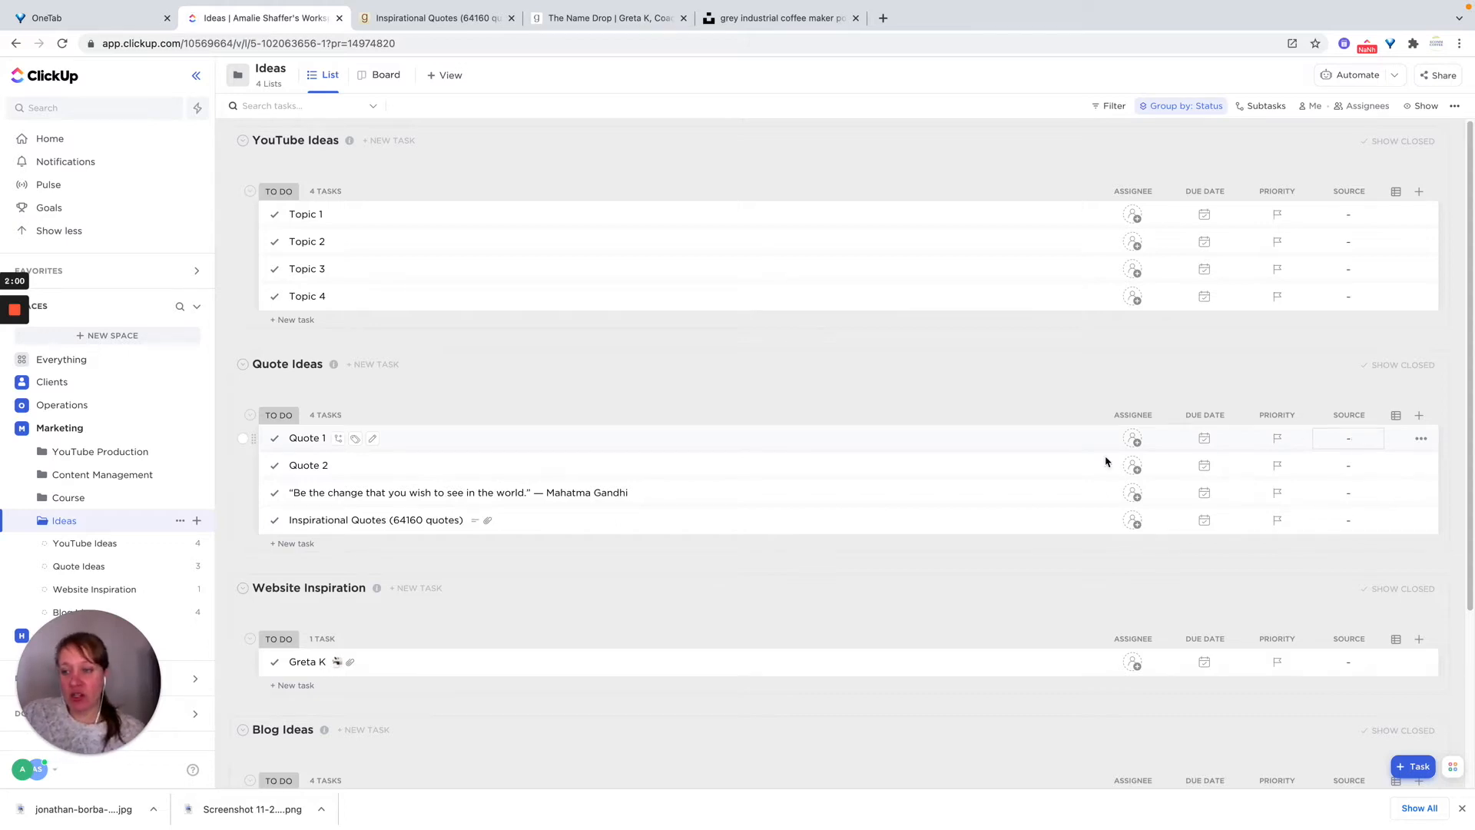
pyautogui.click(57, 540)
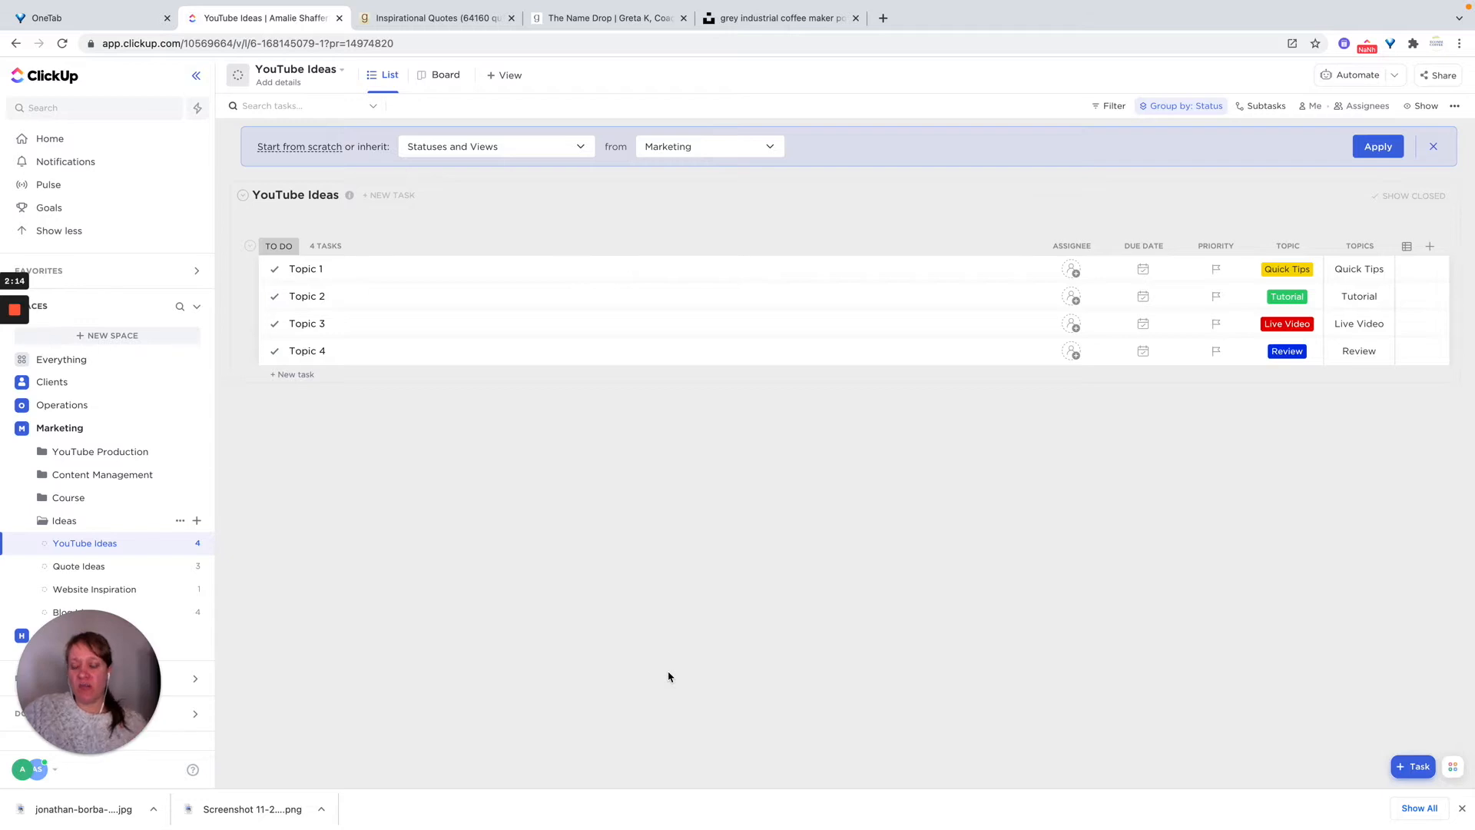
pyautogui.click(68, 527)
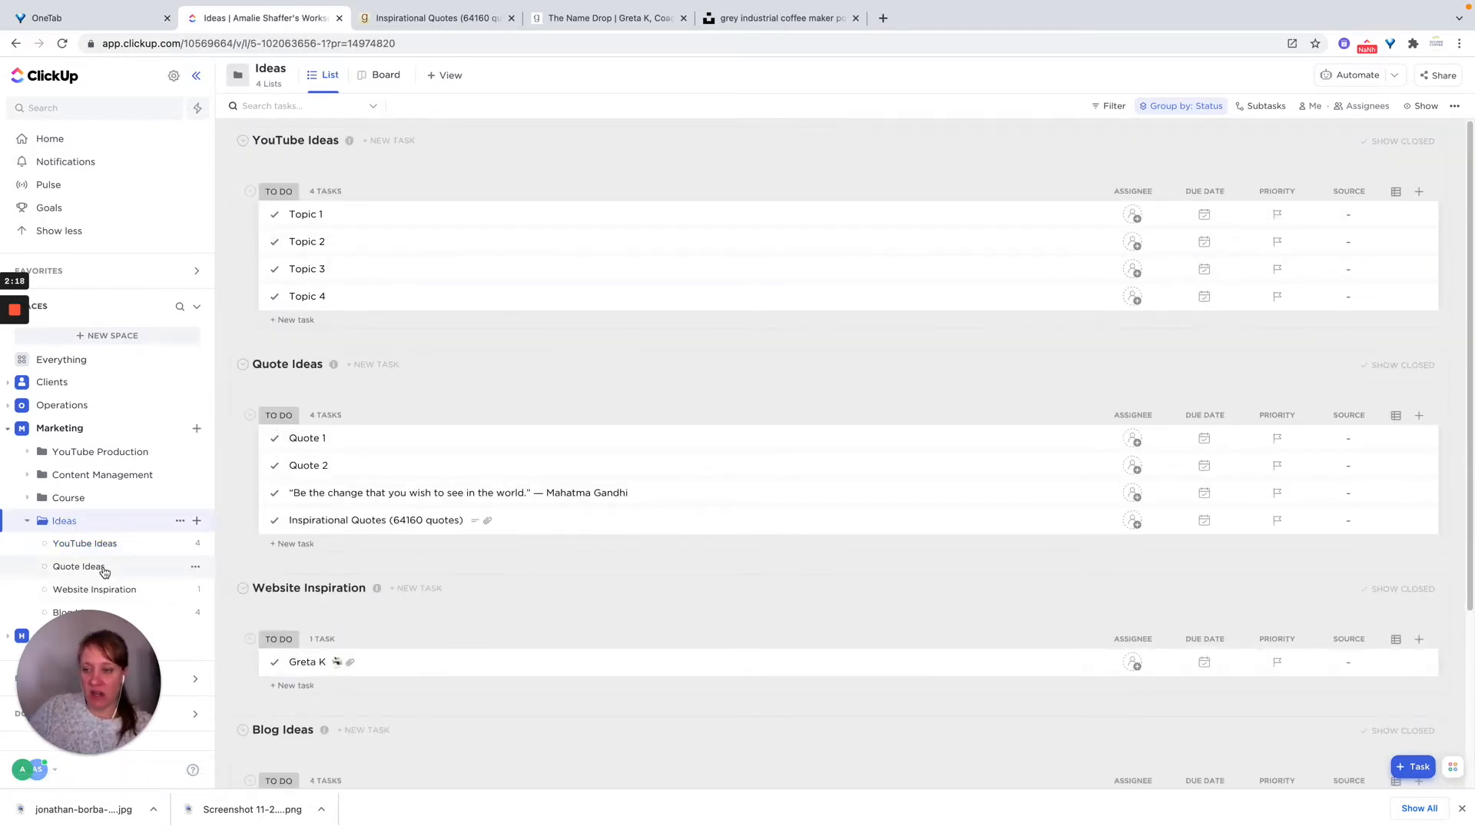
pyautogui.click(80, 566)
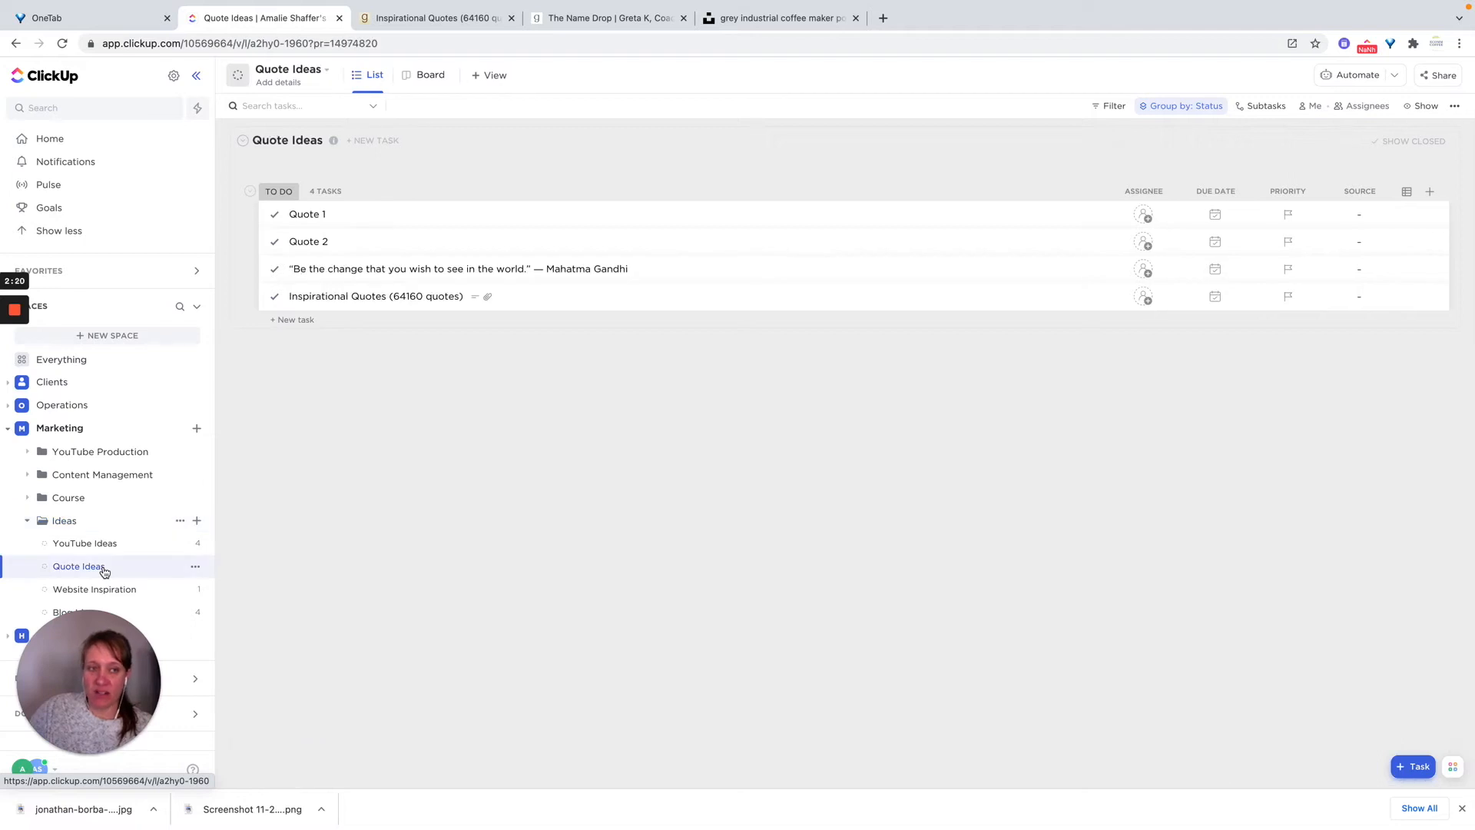
pyautogui.click(65, 521)
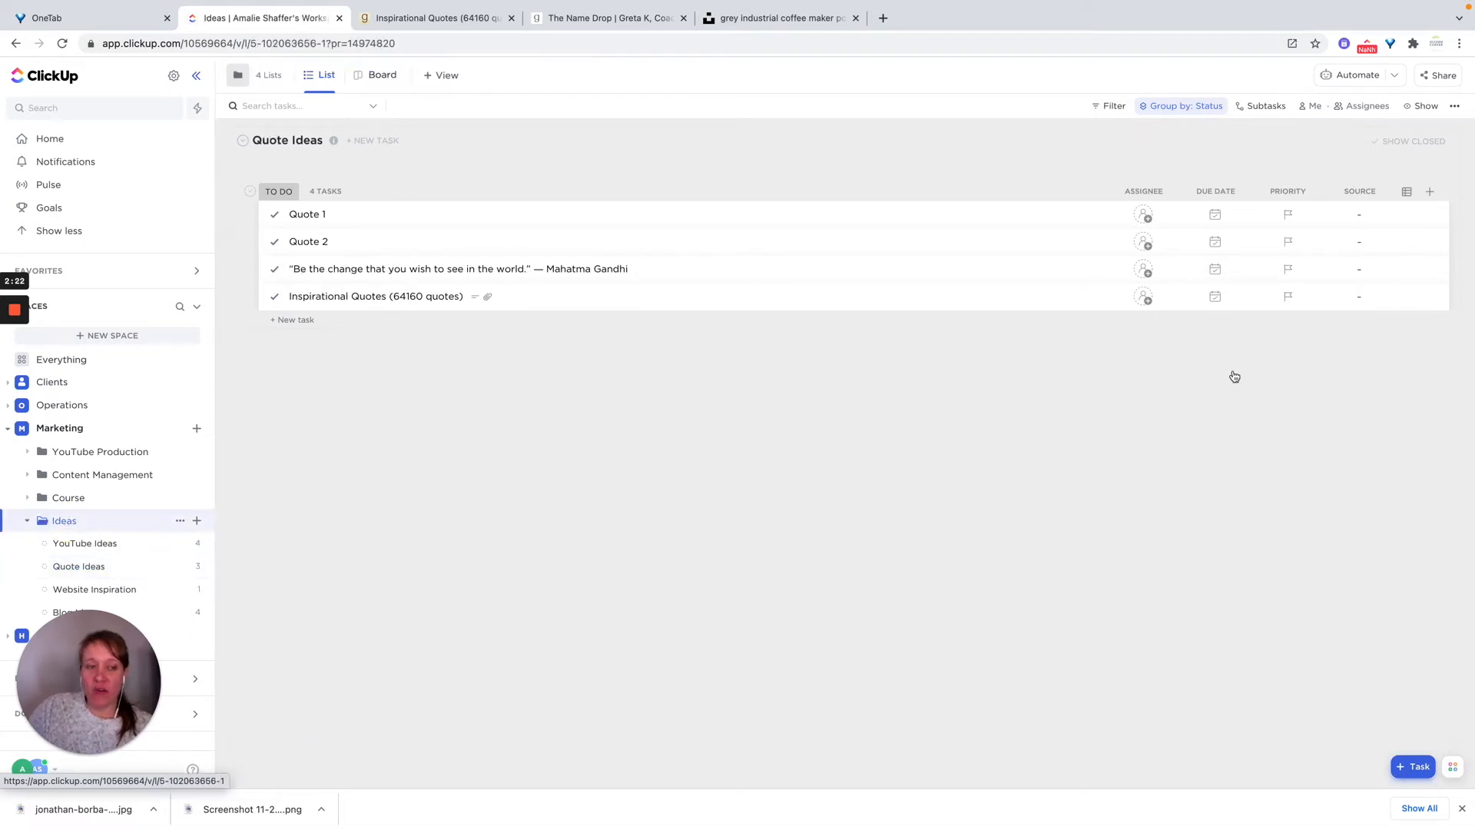
# Examine the existing fields and the new custom field types available as columns for the Ideas folder.
pyautogui.click(1419, 192)
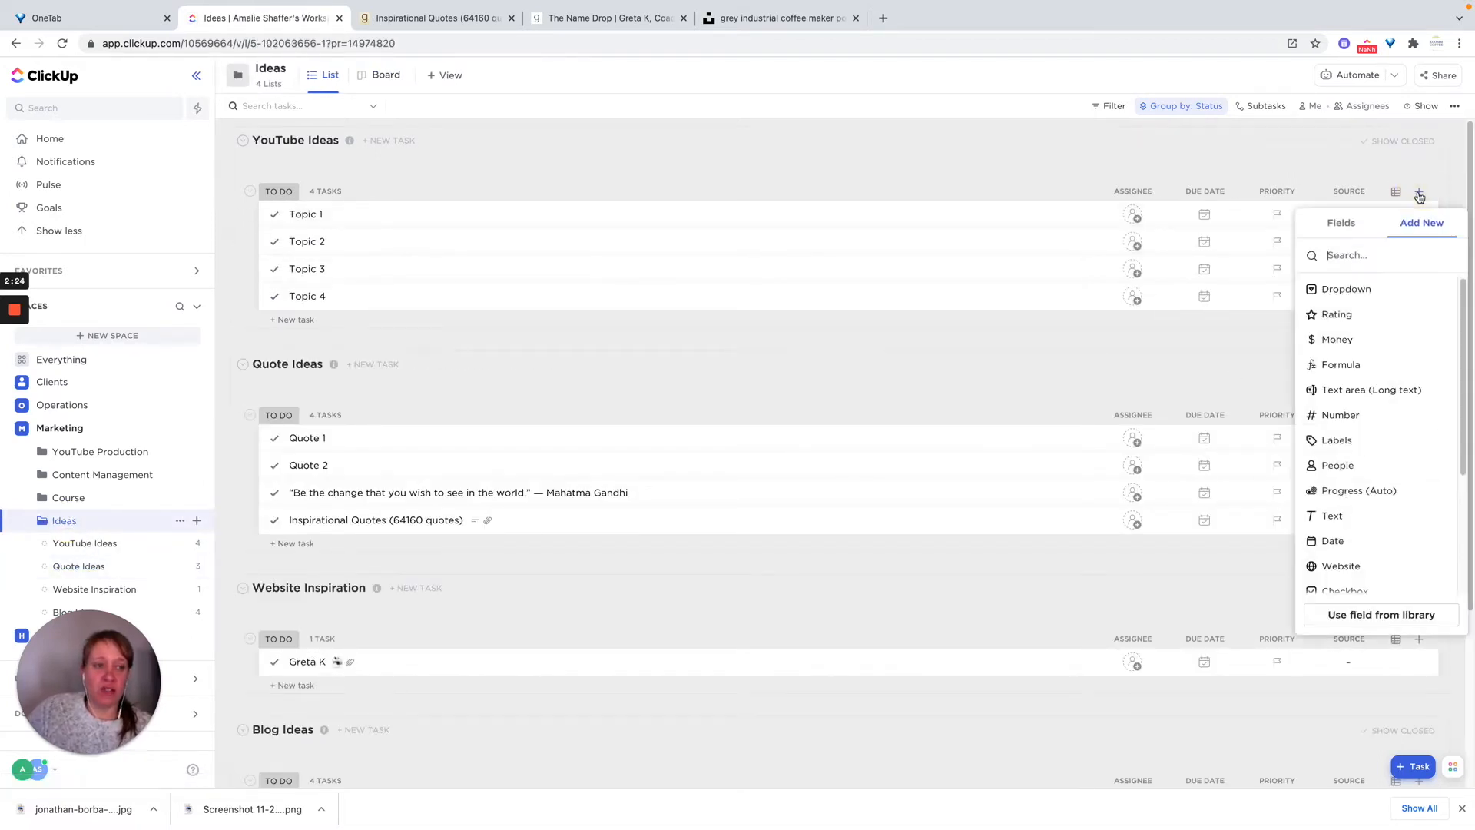
pyautogui.click(1344, 226)
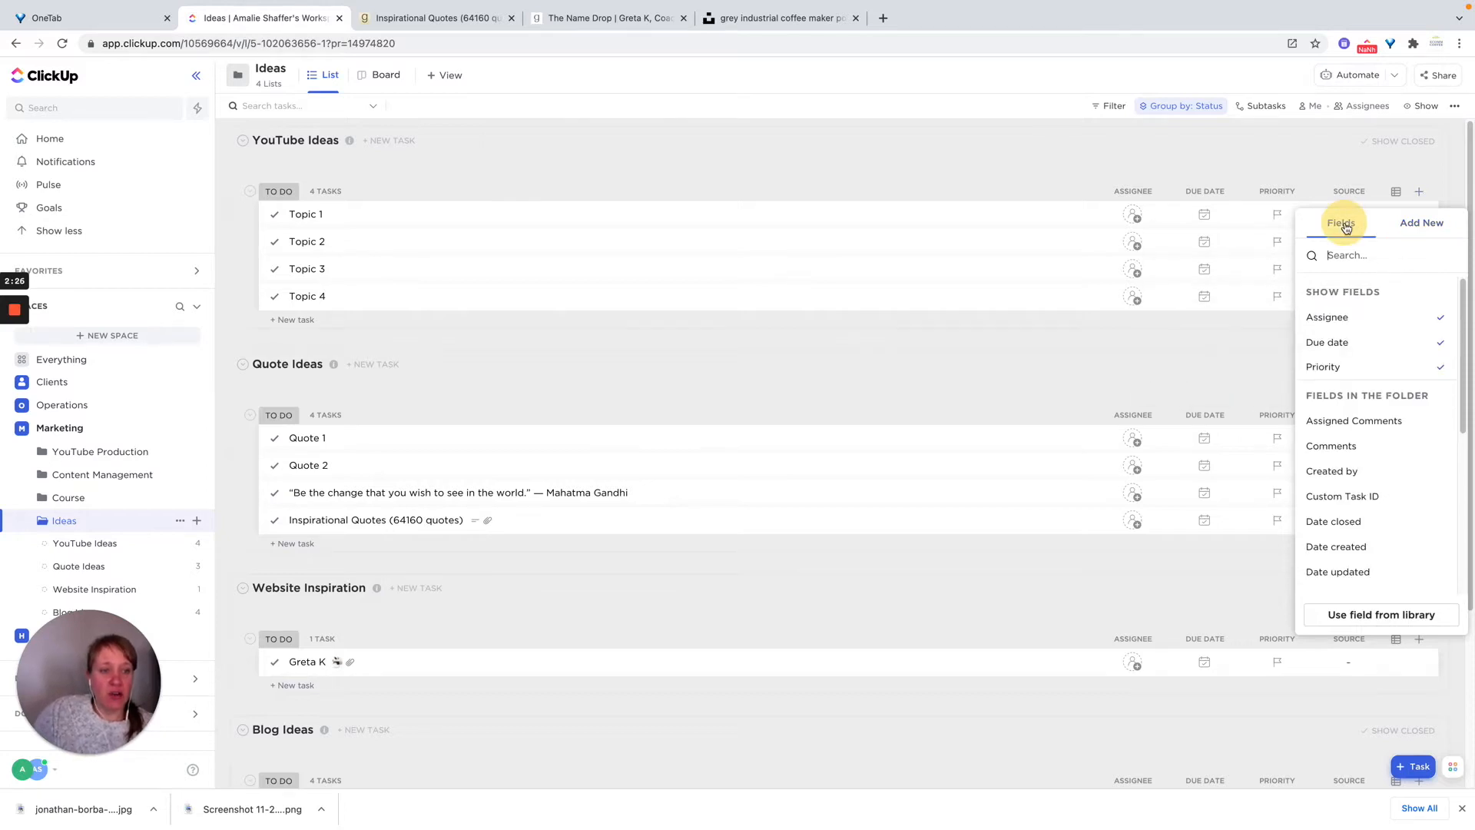
pyautogui.scroll(-5, 1394, 523)
pyautogui.scroll(5, 1393, 464)
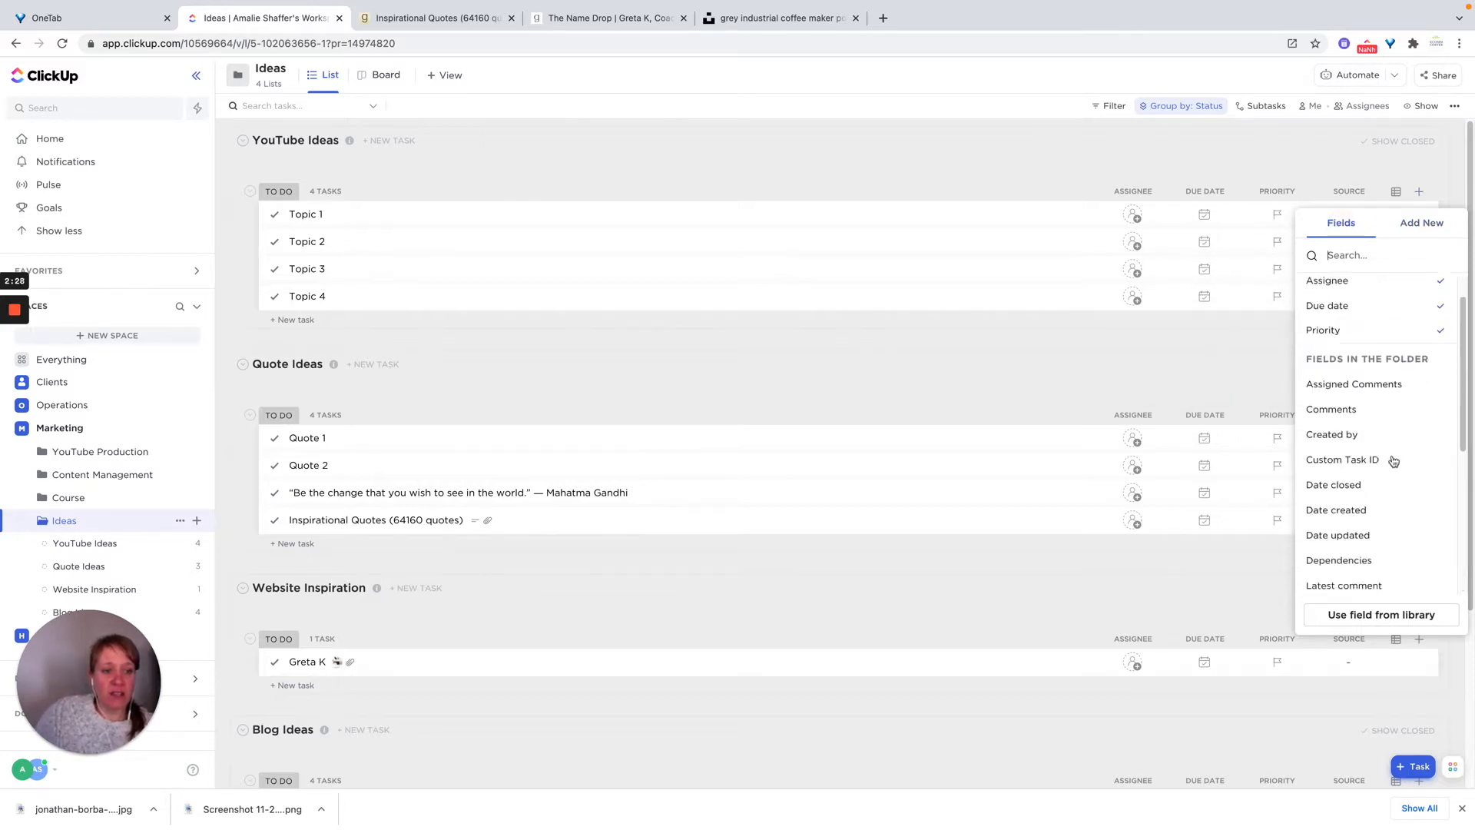
pyautogui.scroll(-5, 1405, 460)
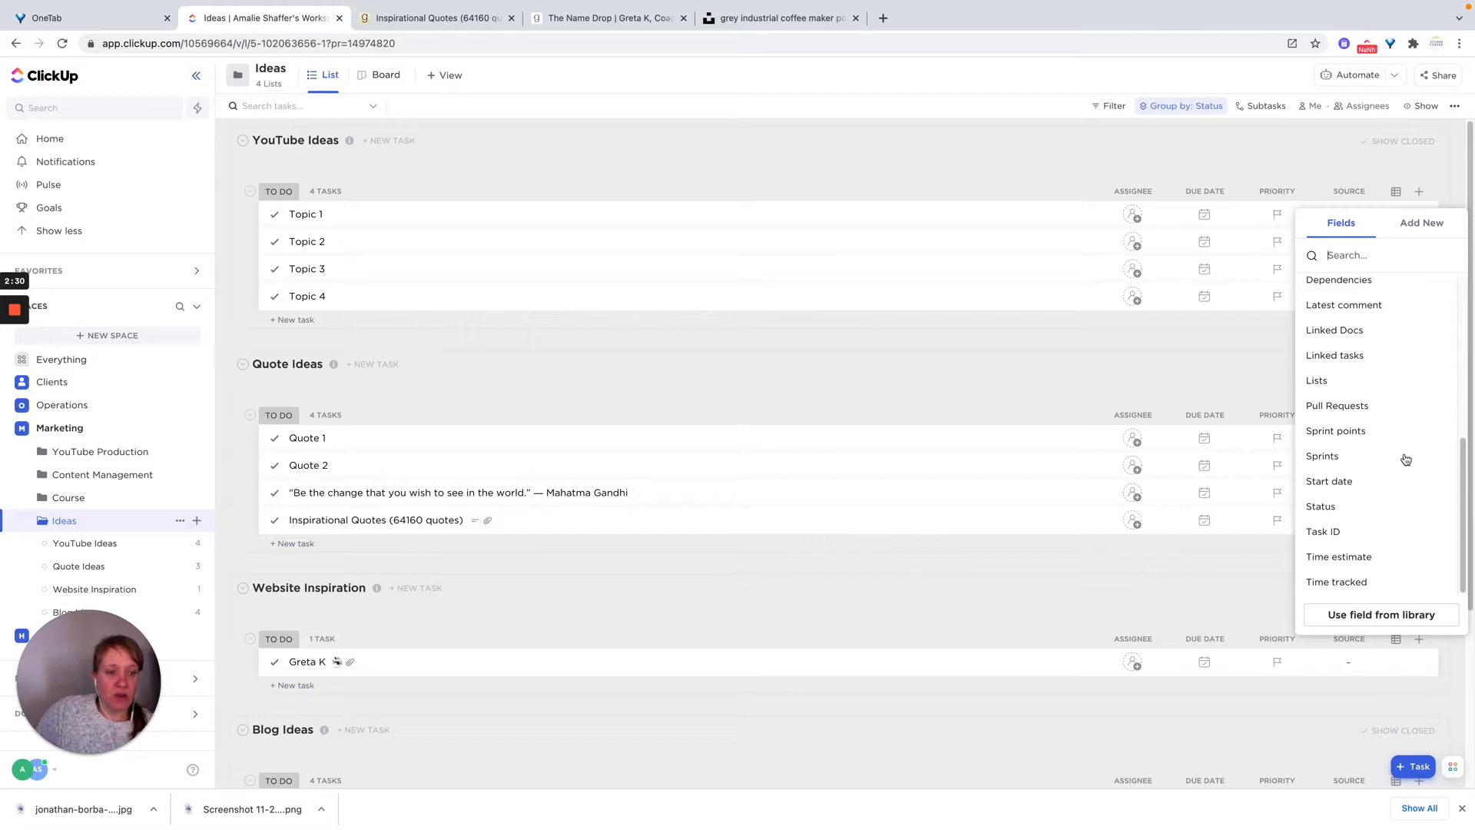
pyautogui.scroll(5, 1405, 459)
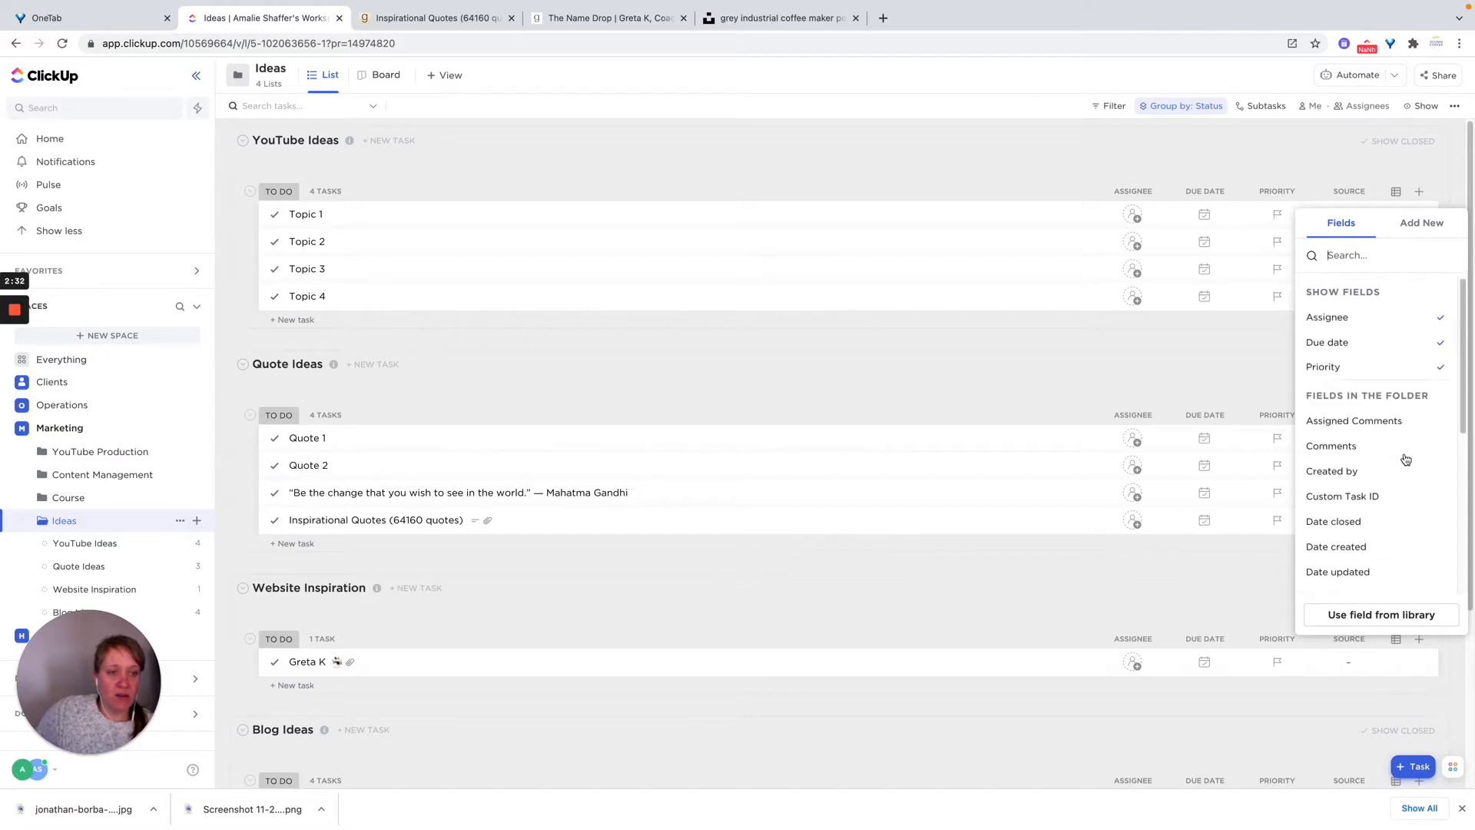
pyautogui.click(1405, 224)
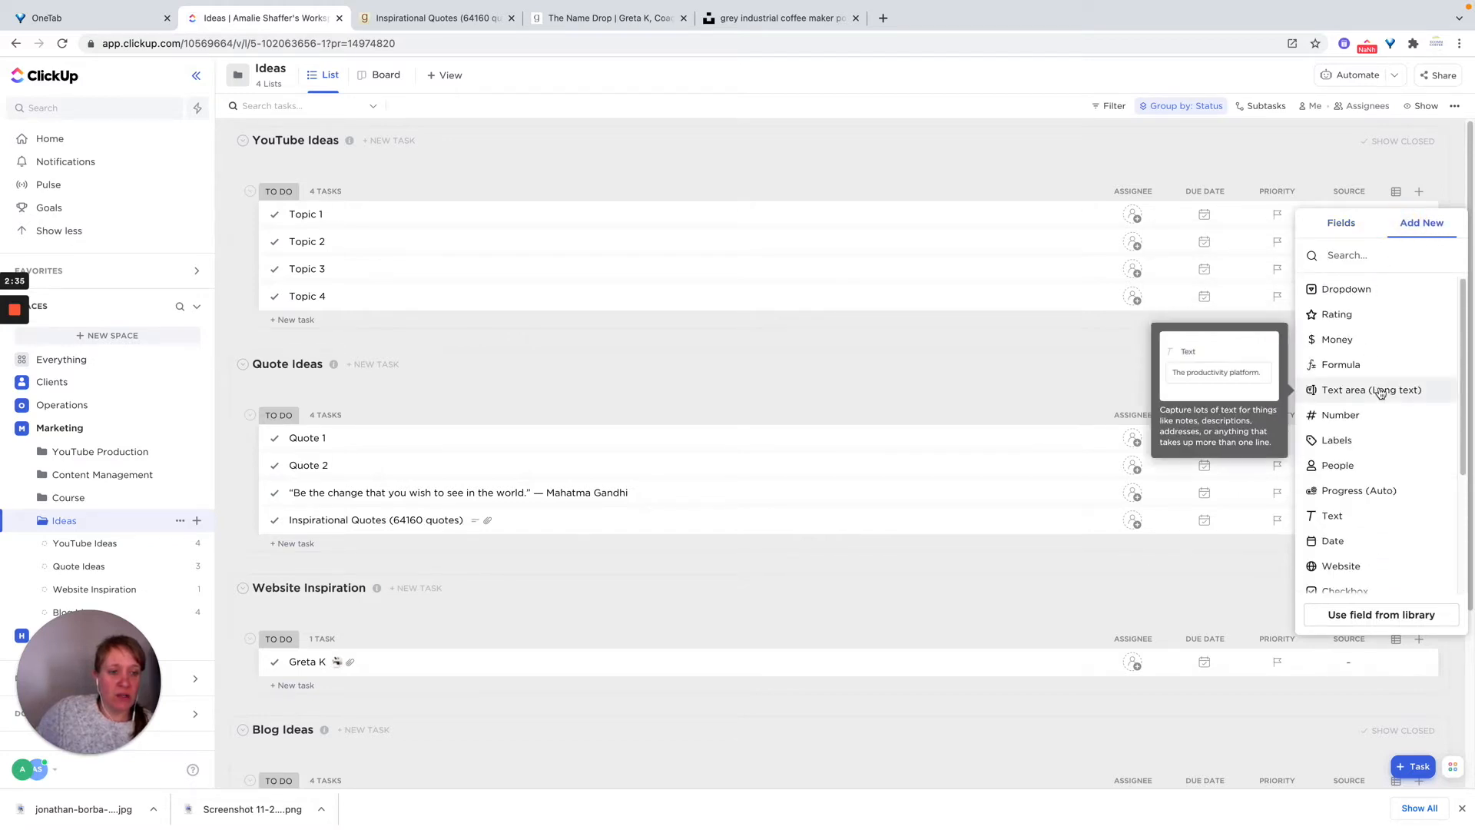
pyautogui.scroll(-4, 1378, 392)
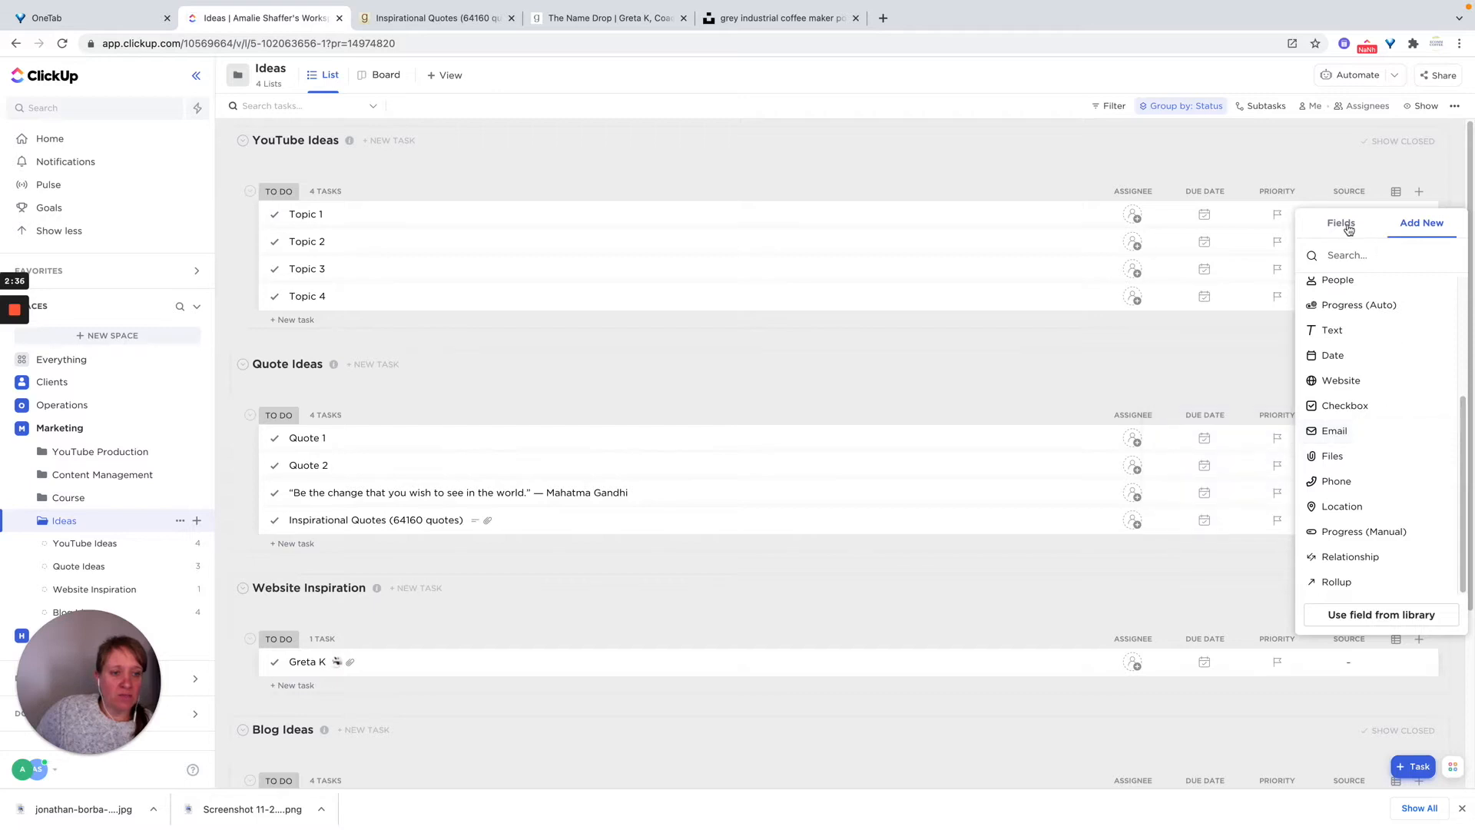
pyautogui.click(1366, 261)
# Add the existing Images files field from the field library to the Ideas folder and check its column across the lists.
pyautogui.click(1379, 614)
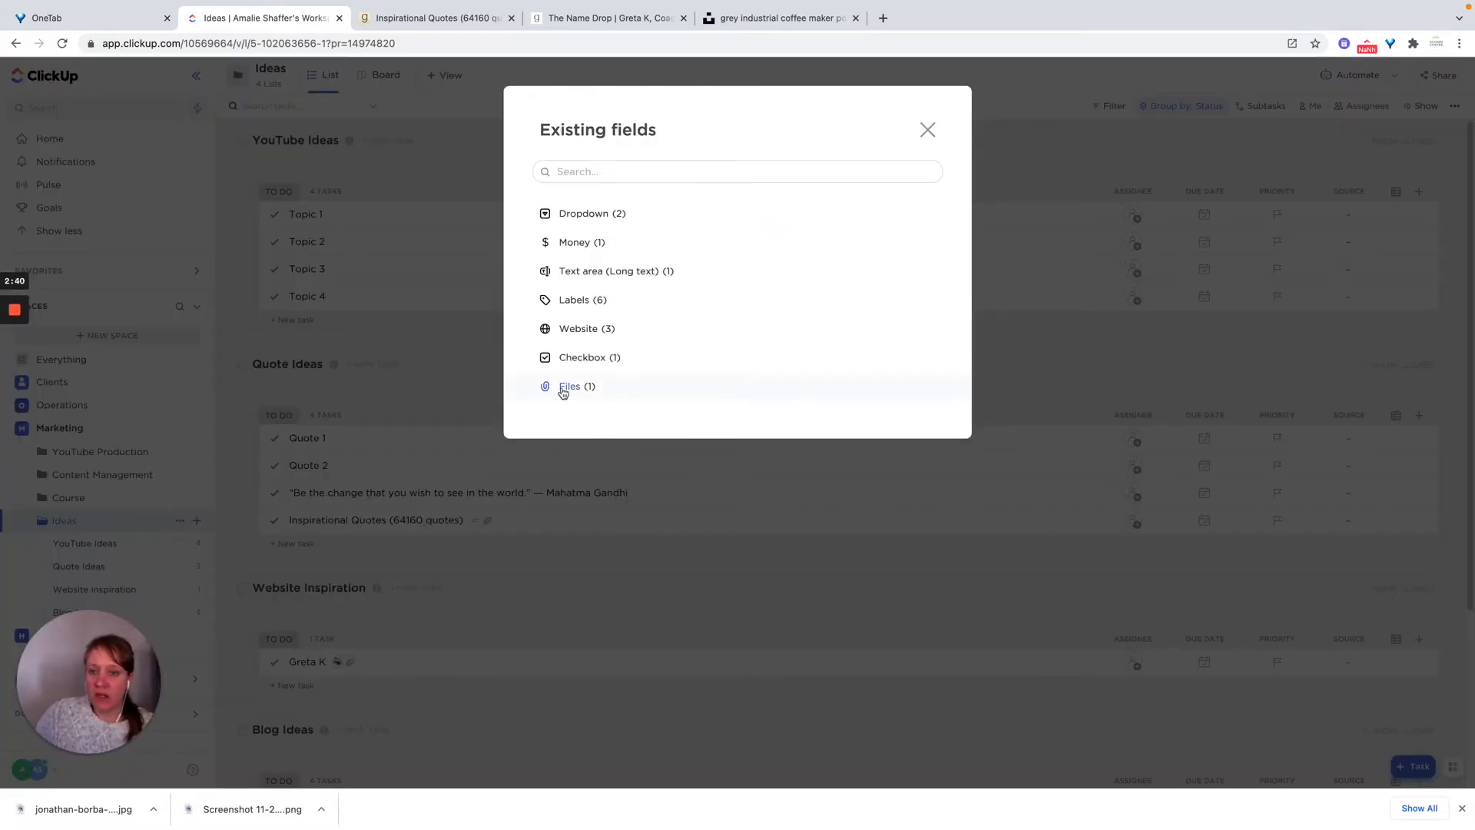
pyautogui.click(571, 330)
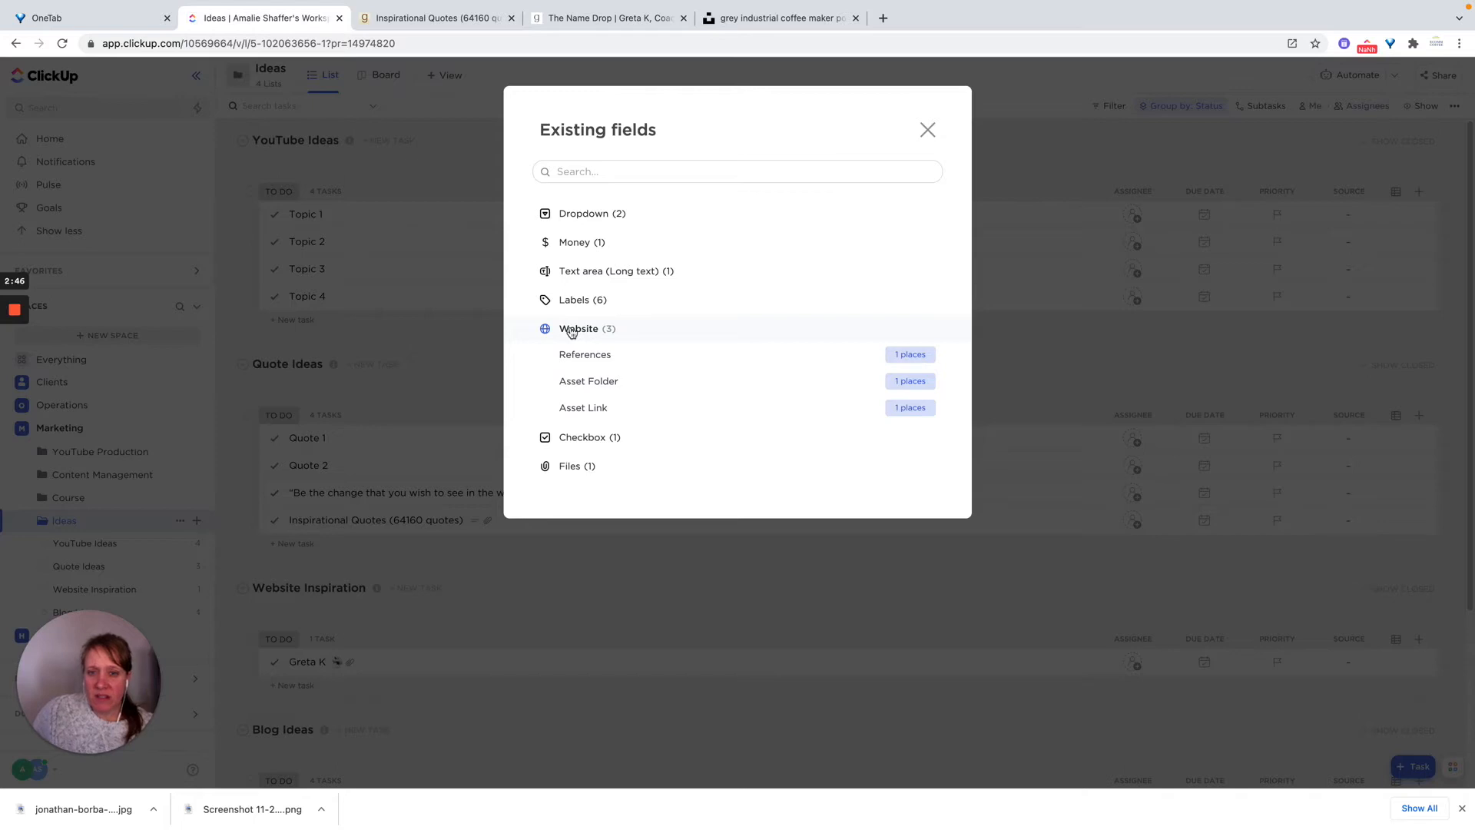
pyautogui.click(578, 302)
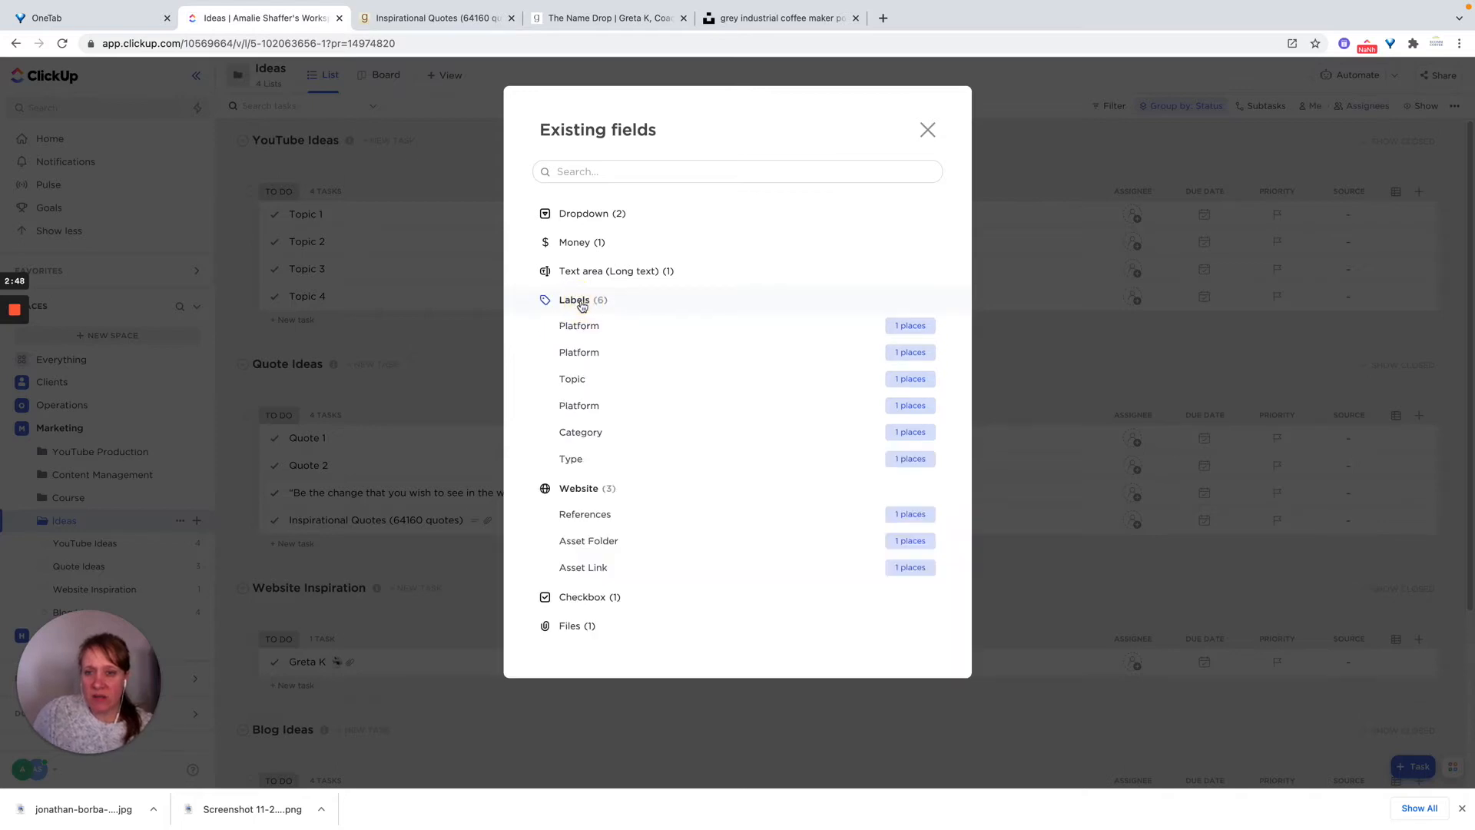
pyautogui.click(569, 626)
pyautogui.moveTo(647, 516)
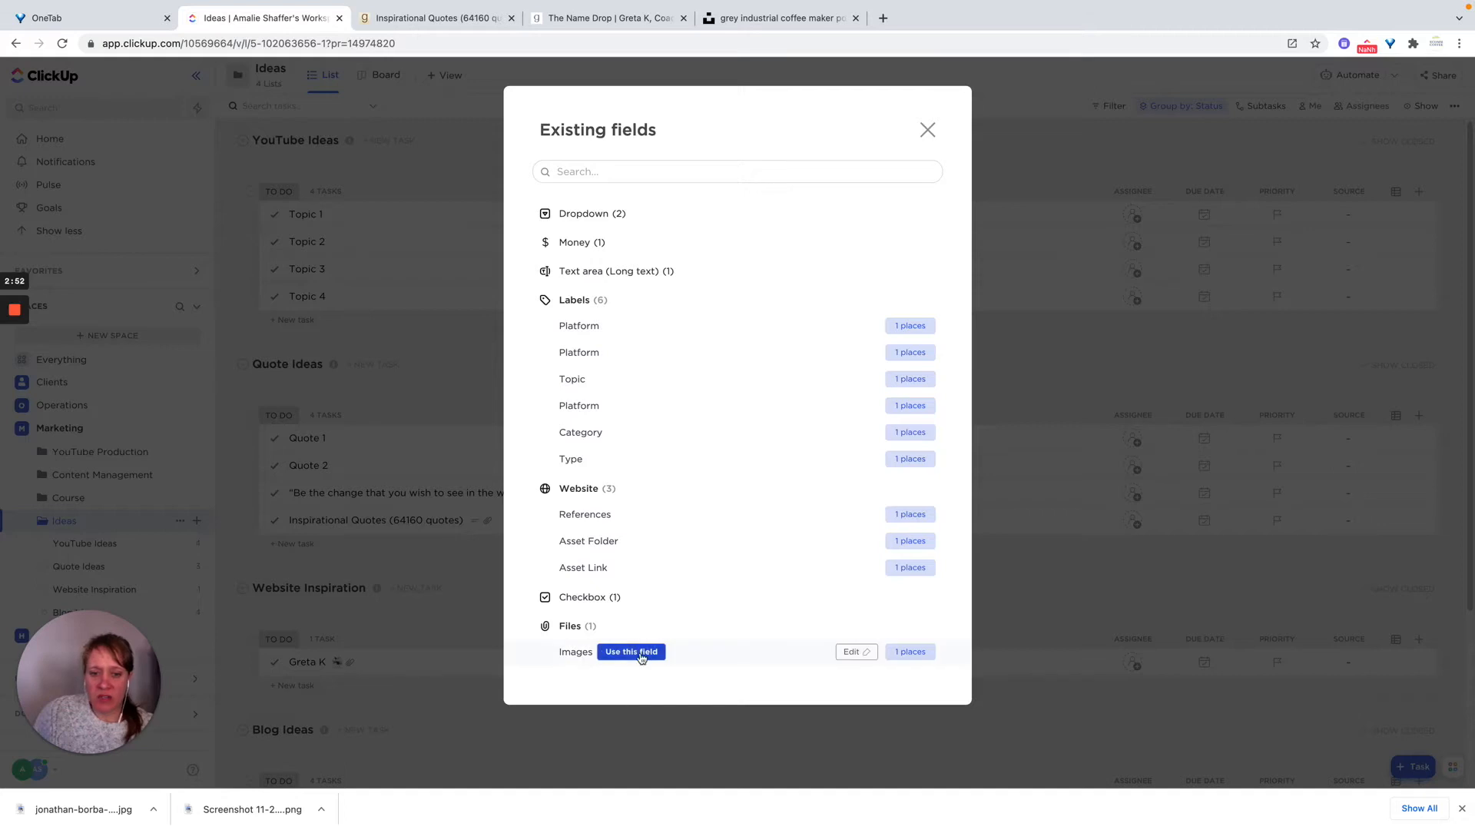
pyautogui.click(629, 652)
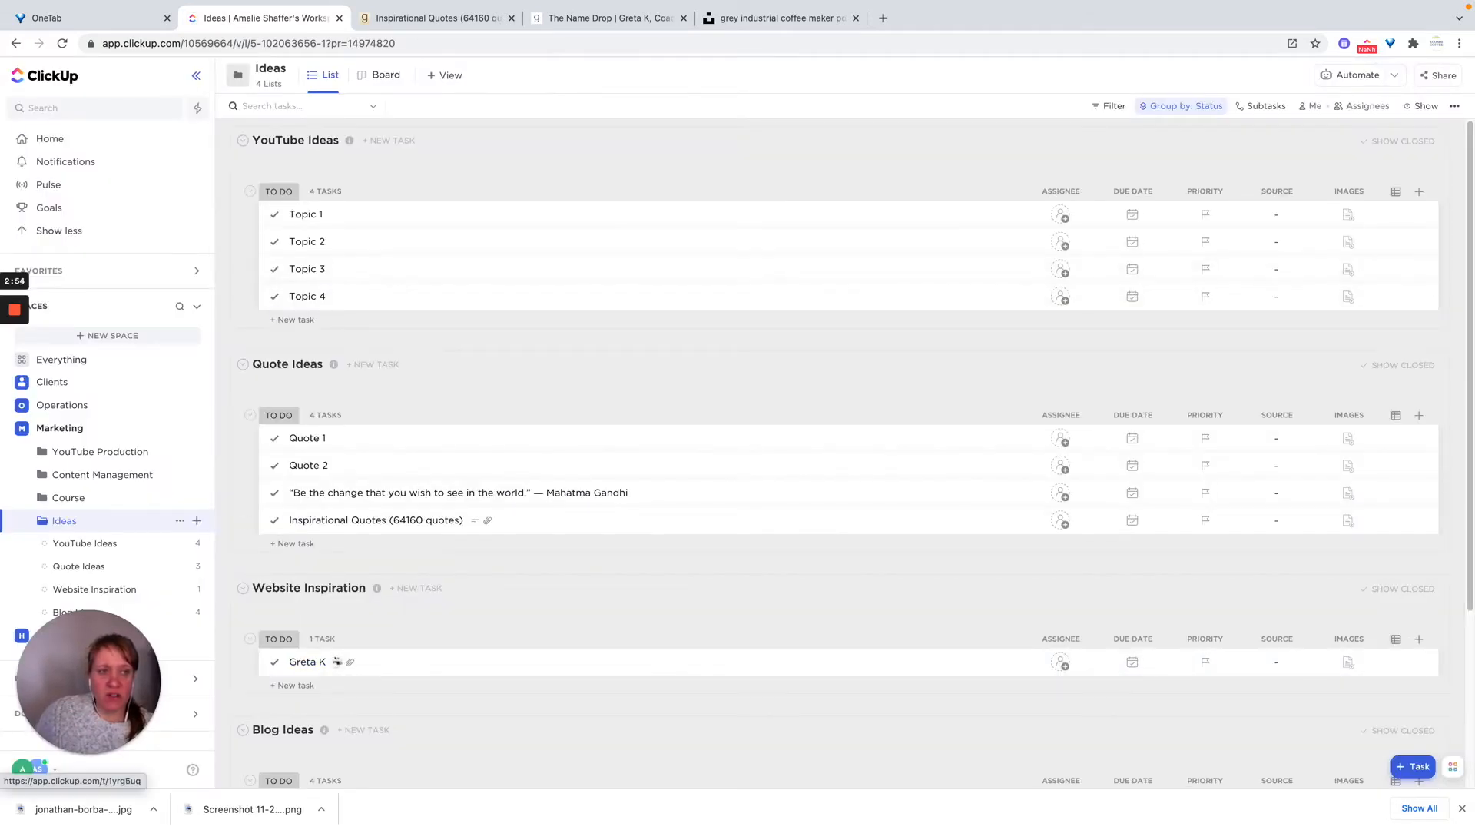
pyautogui.scroll(-3, 883, 432)
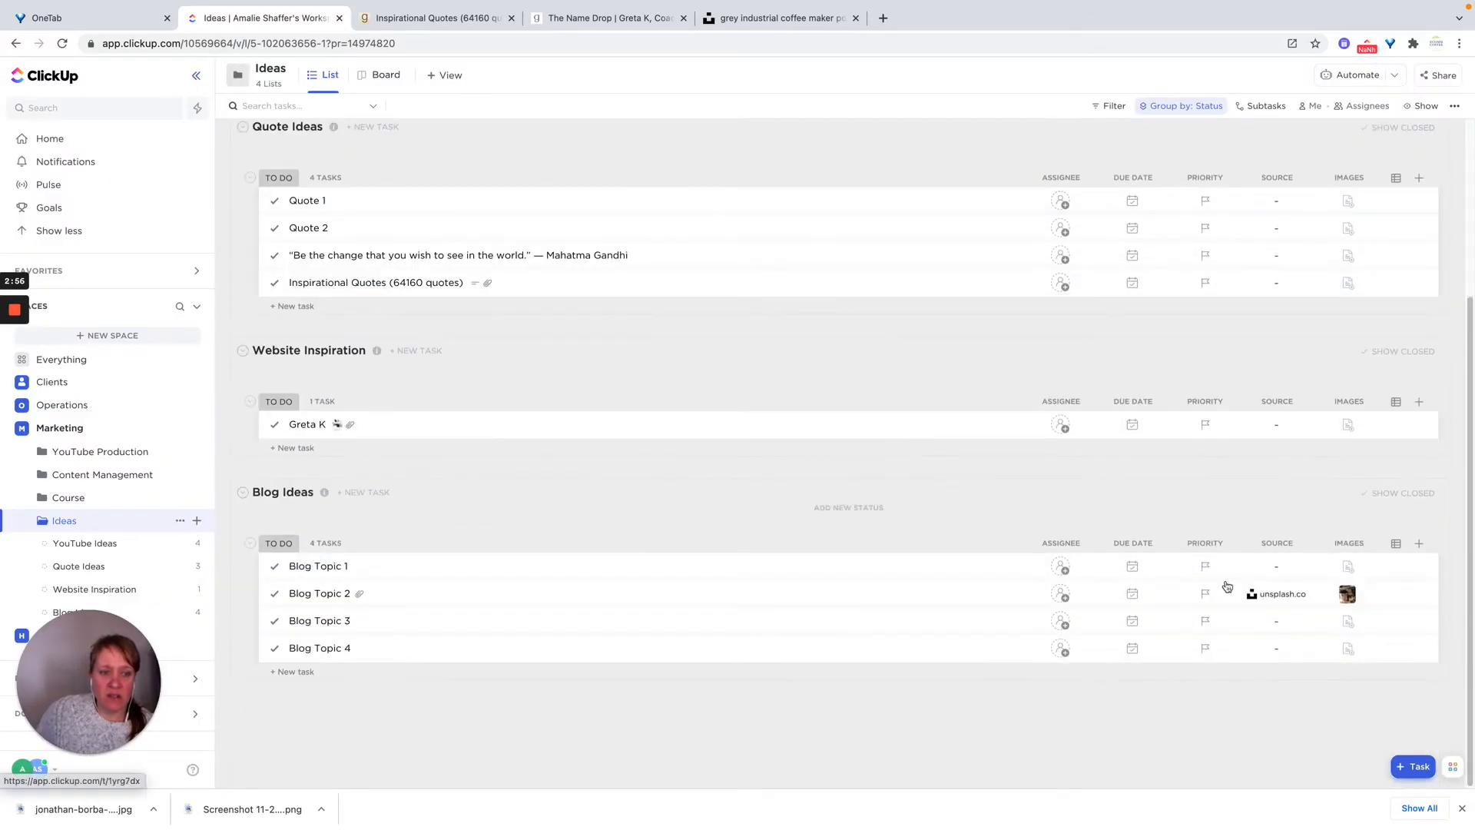
pyautogui.scroll(3, 1354, 451)
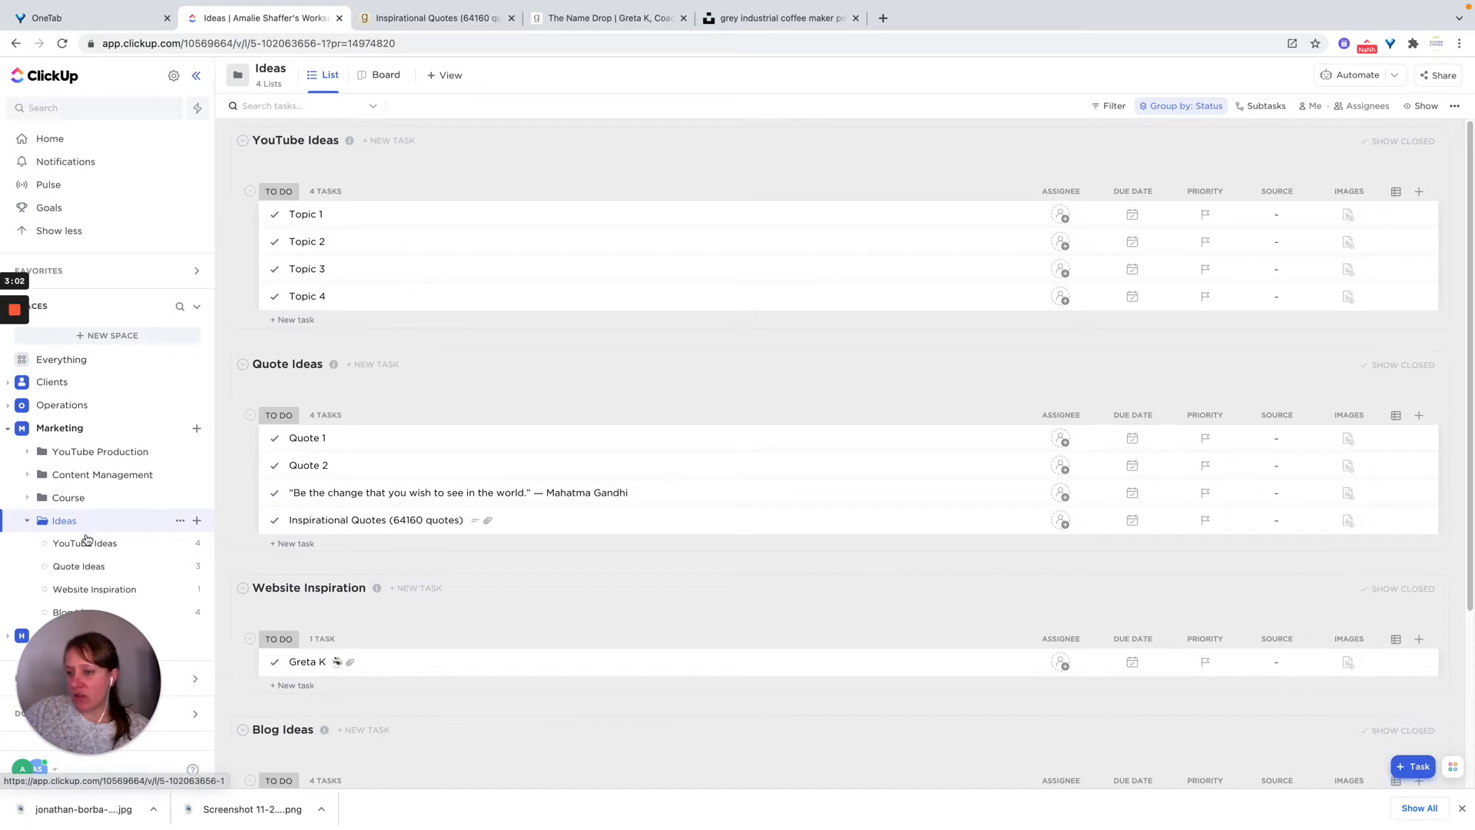
# Add the existing Topic labels field from the field library to the Ideas folder.
pyautogui.click(1419, 192)
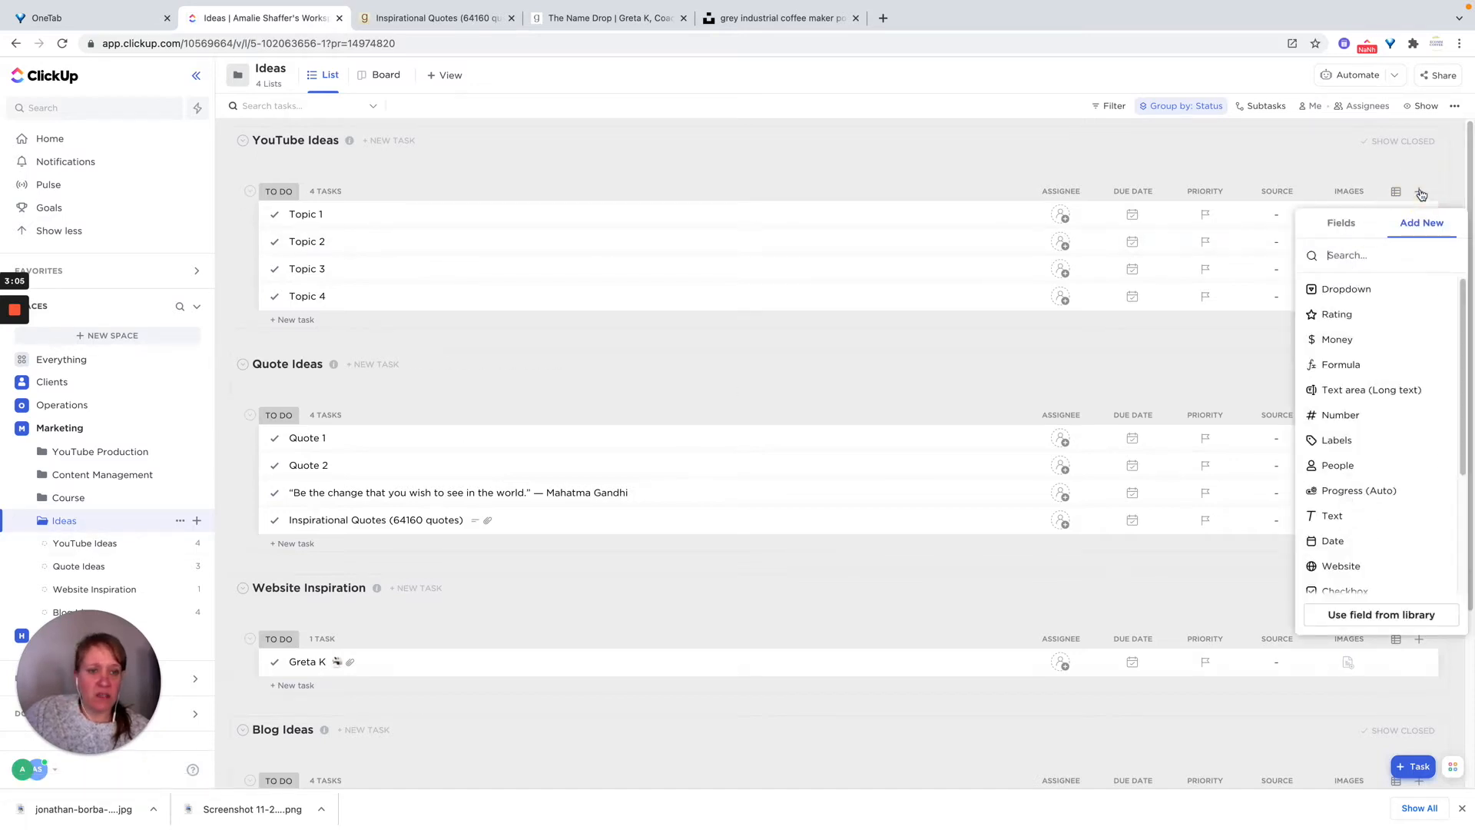
pyautogui.click(1361, 454)
pyautogui.click(1317, 389)
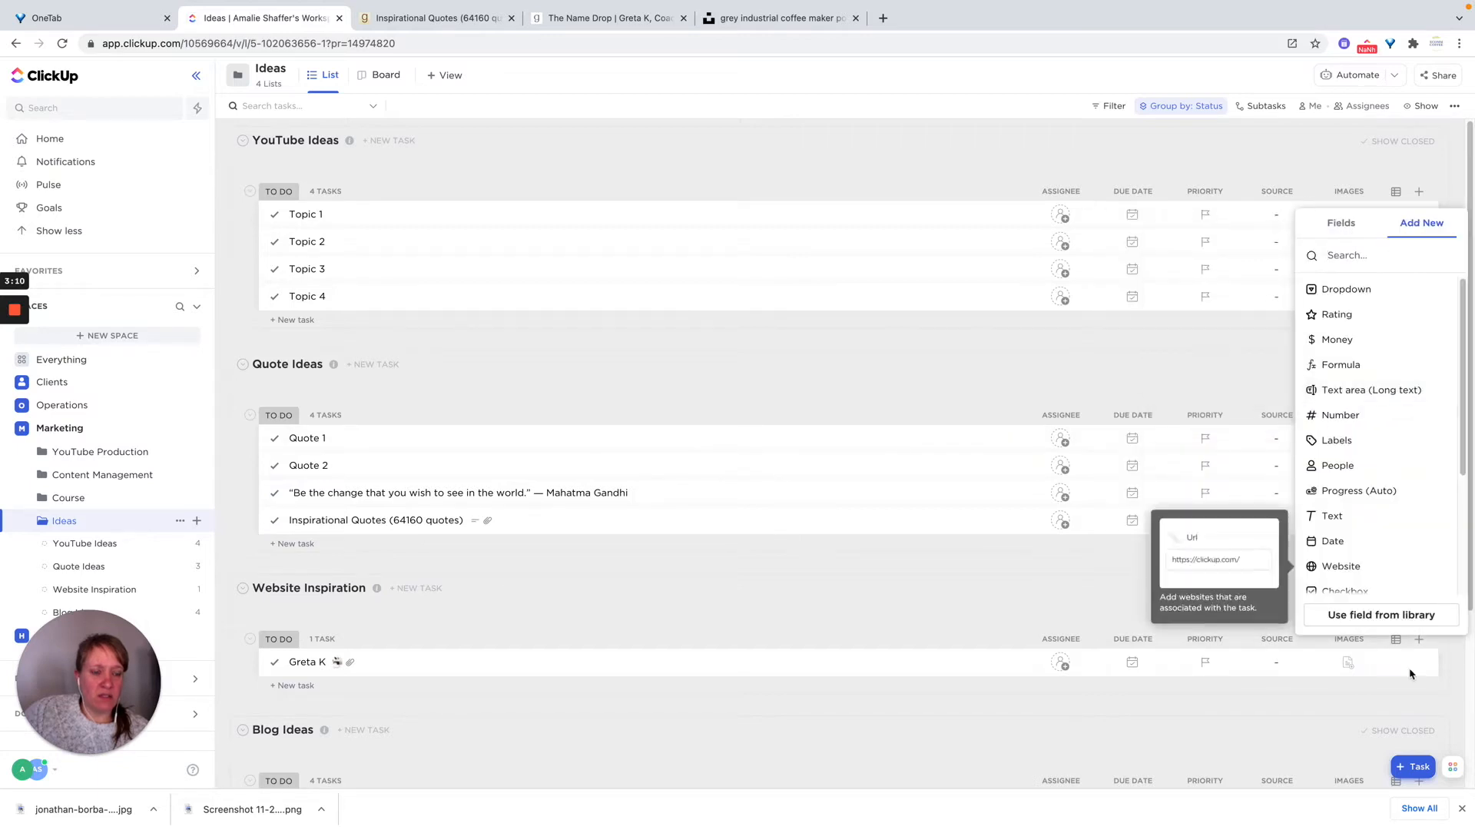
pyautogui.click(1385, 616)
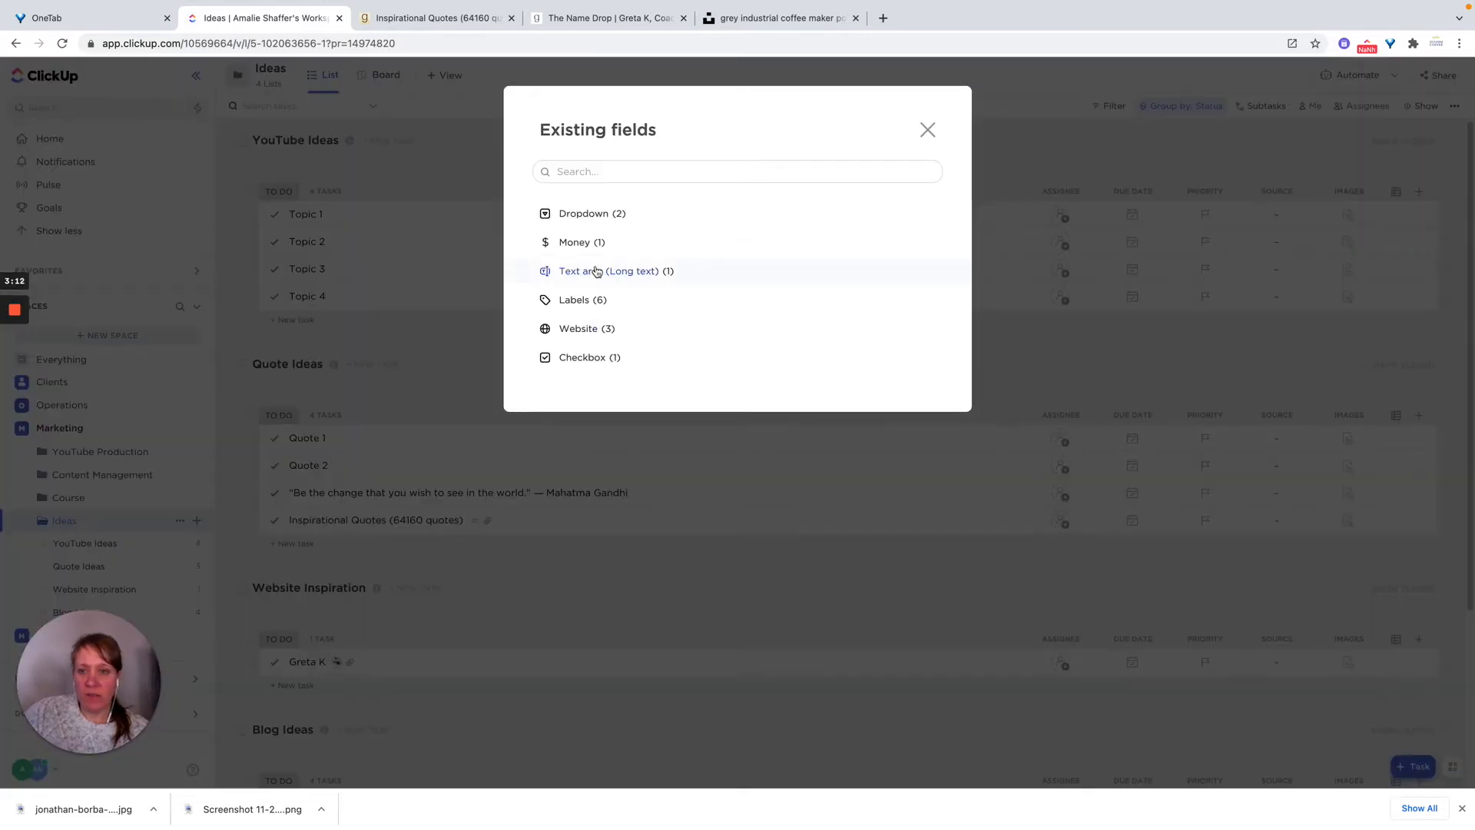
pyautogui.click(569, 301)
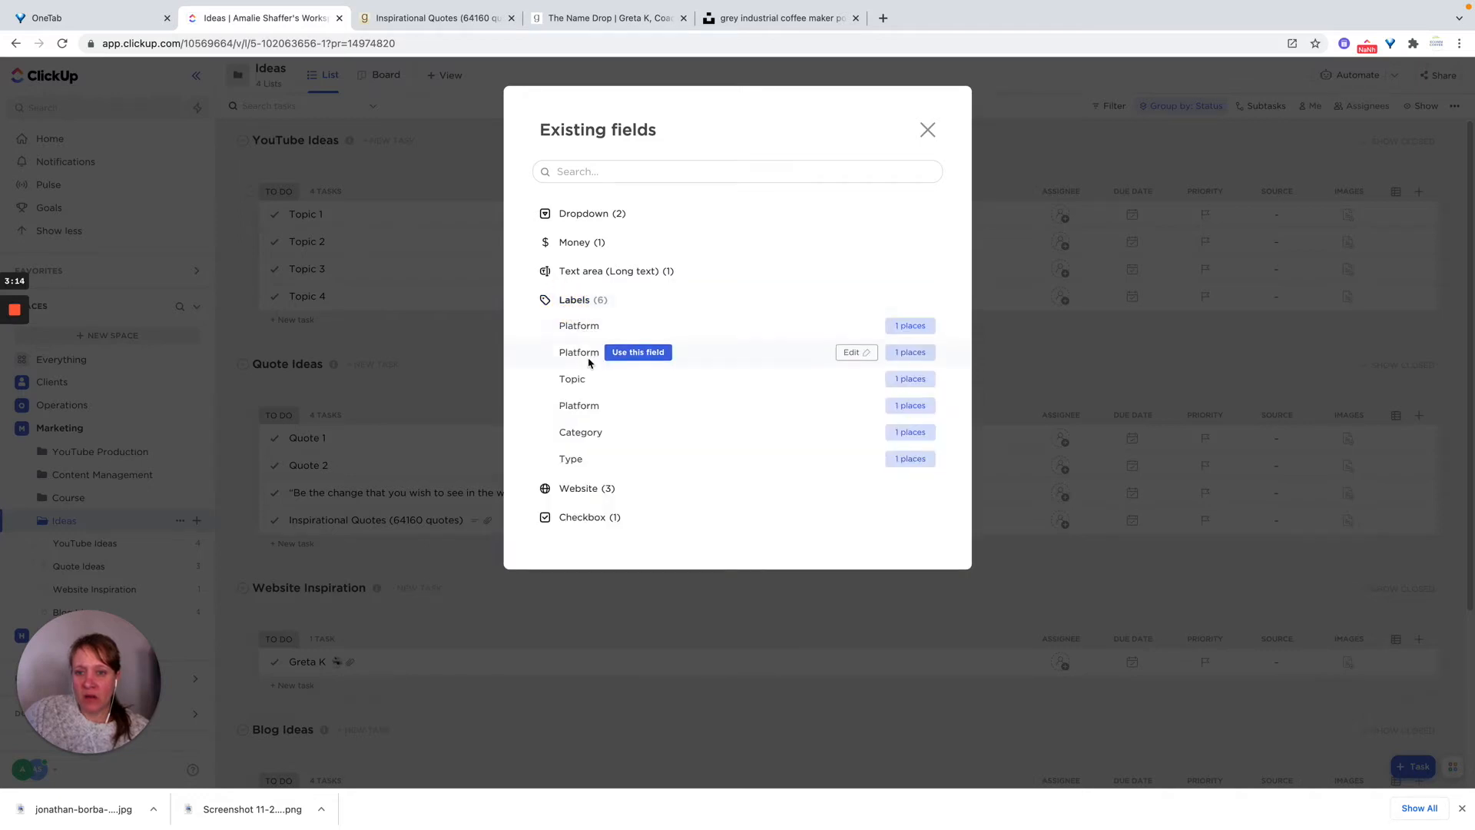
pyautogui.click(609, 382)
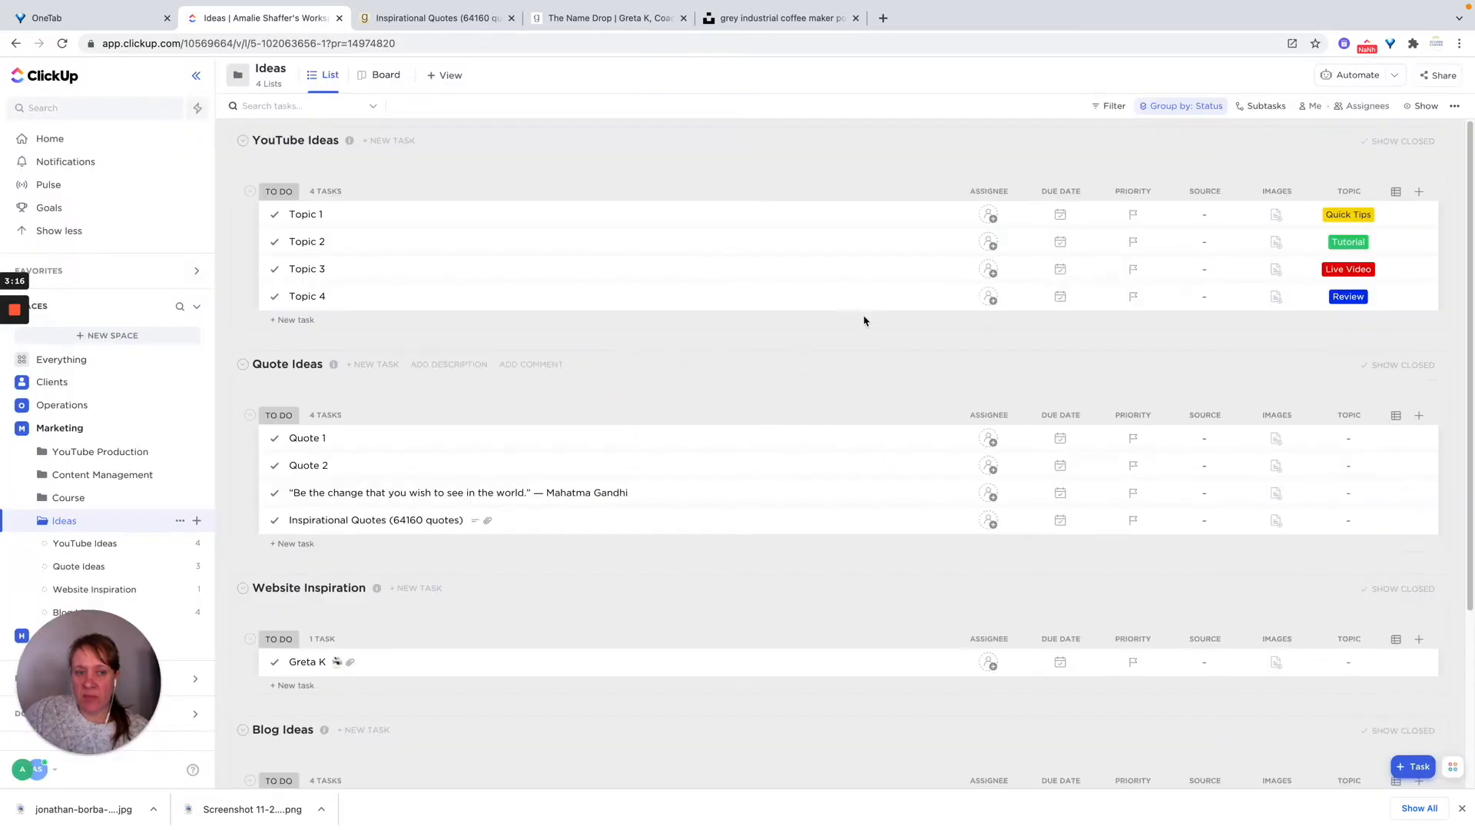
# Add the existing Category labels field from the library to the Ideas folder and check its column in Blog Ideas.
pyautogui.click(1419, 194)
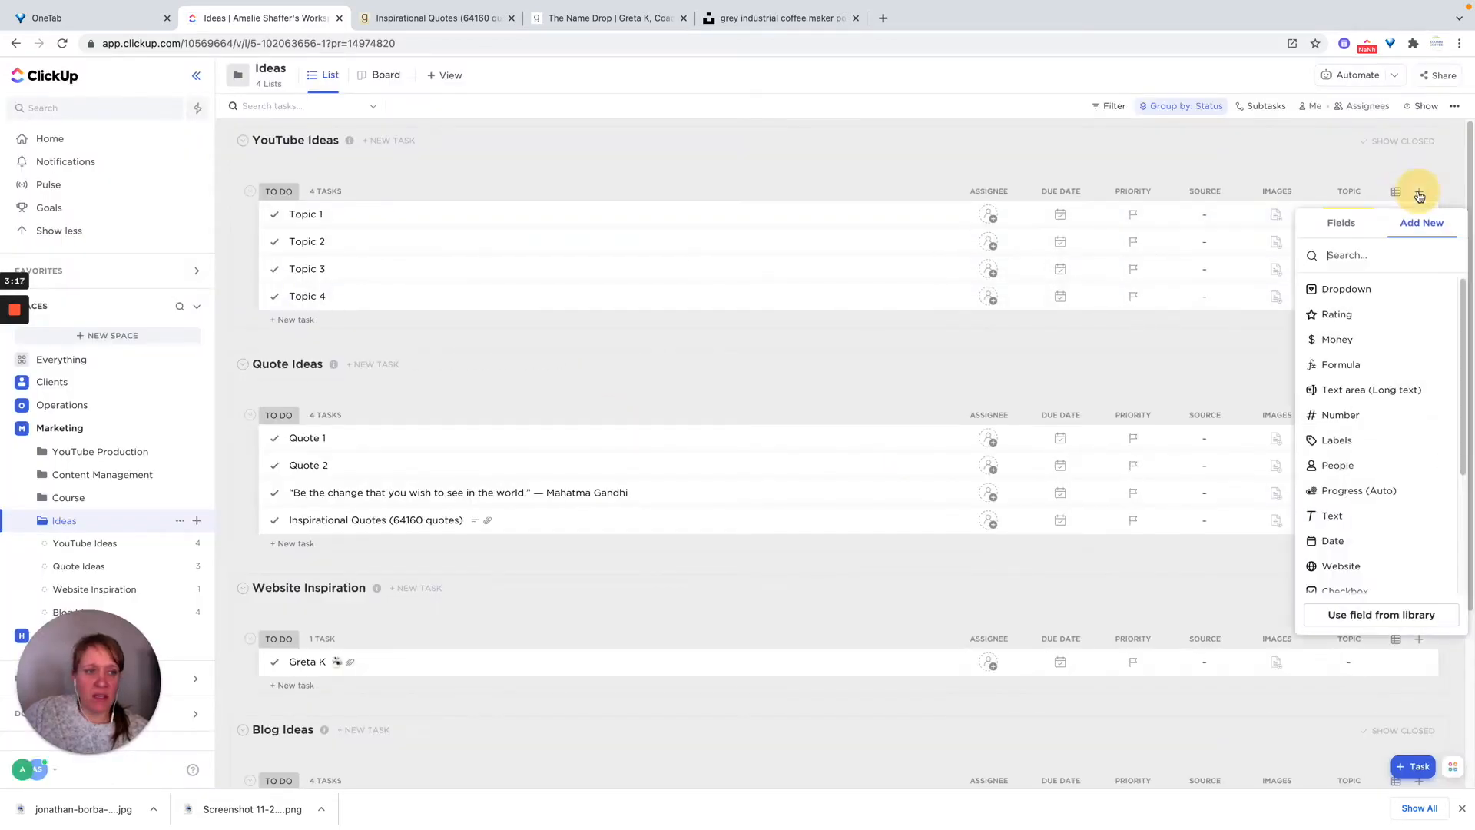
pyautogui.click(1356, 616)
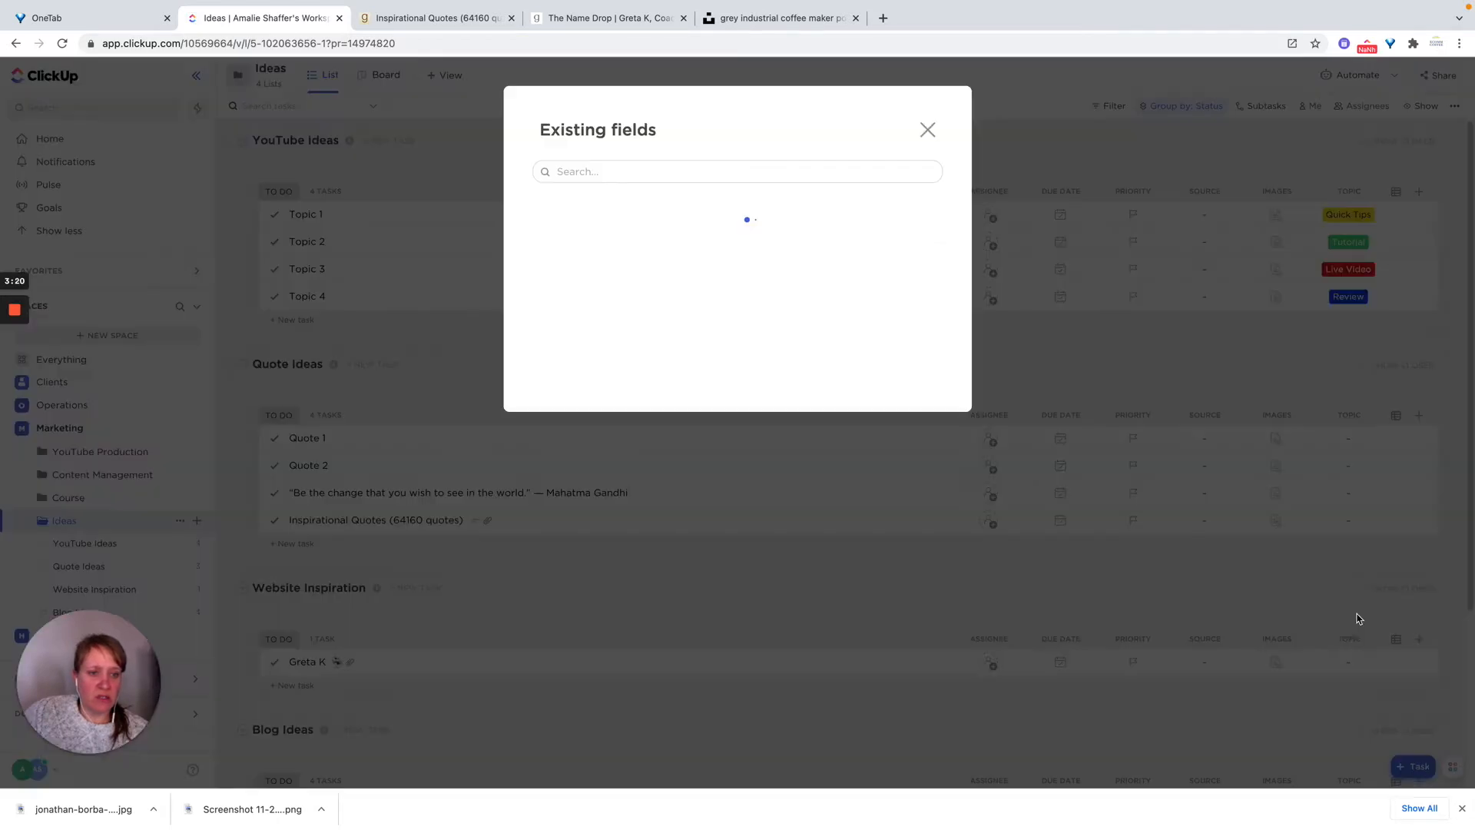
pyautogui.click(592, 301)
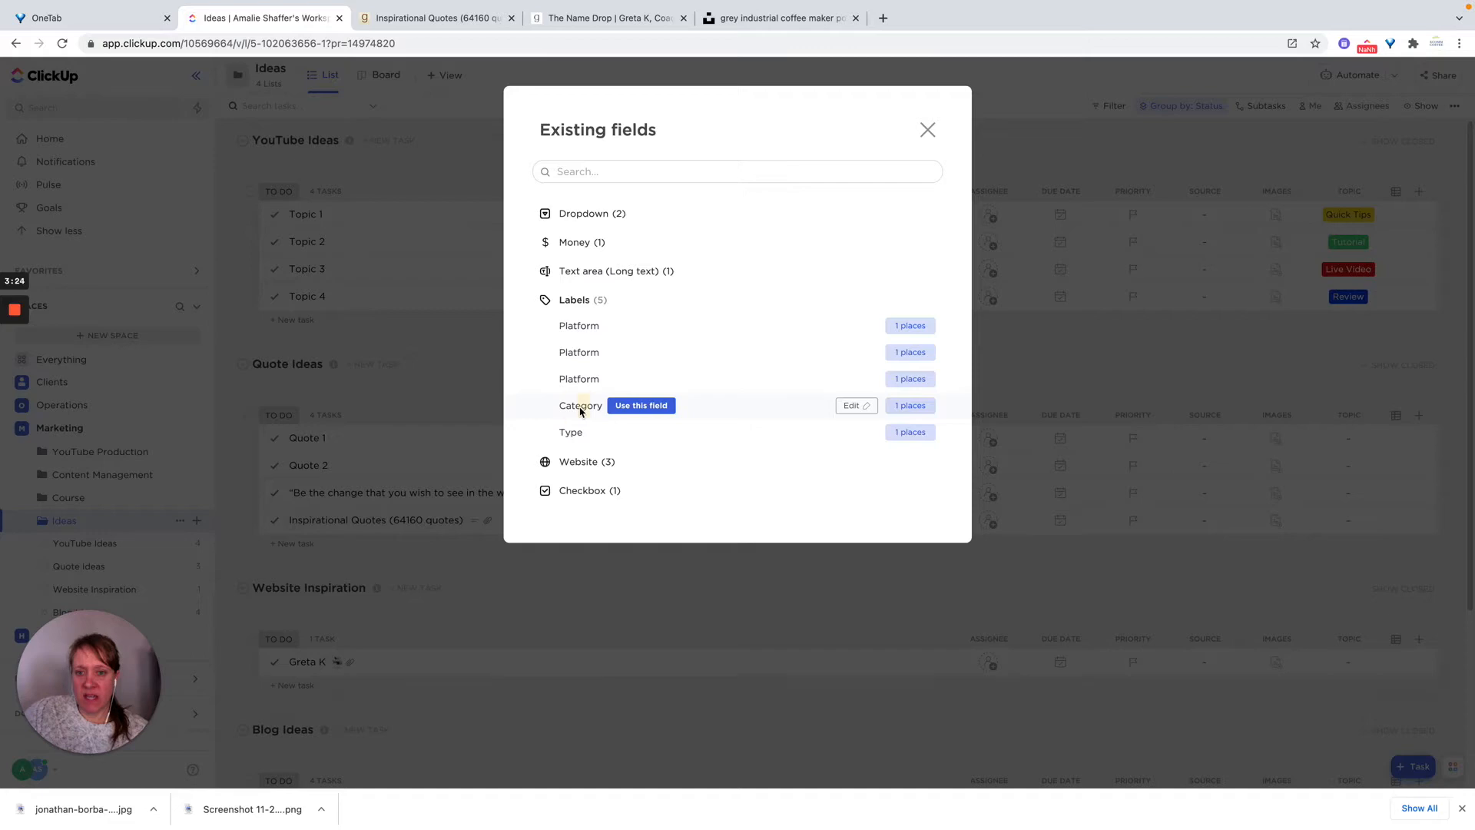
pyautogui.click(638, 406)
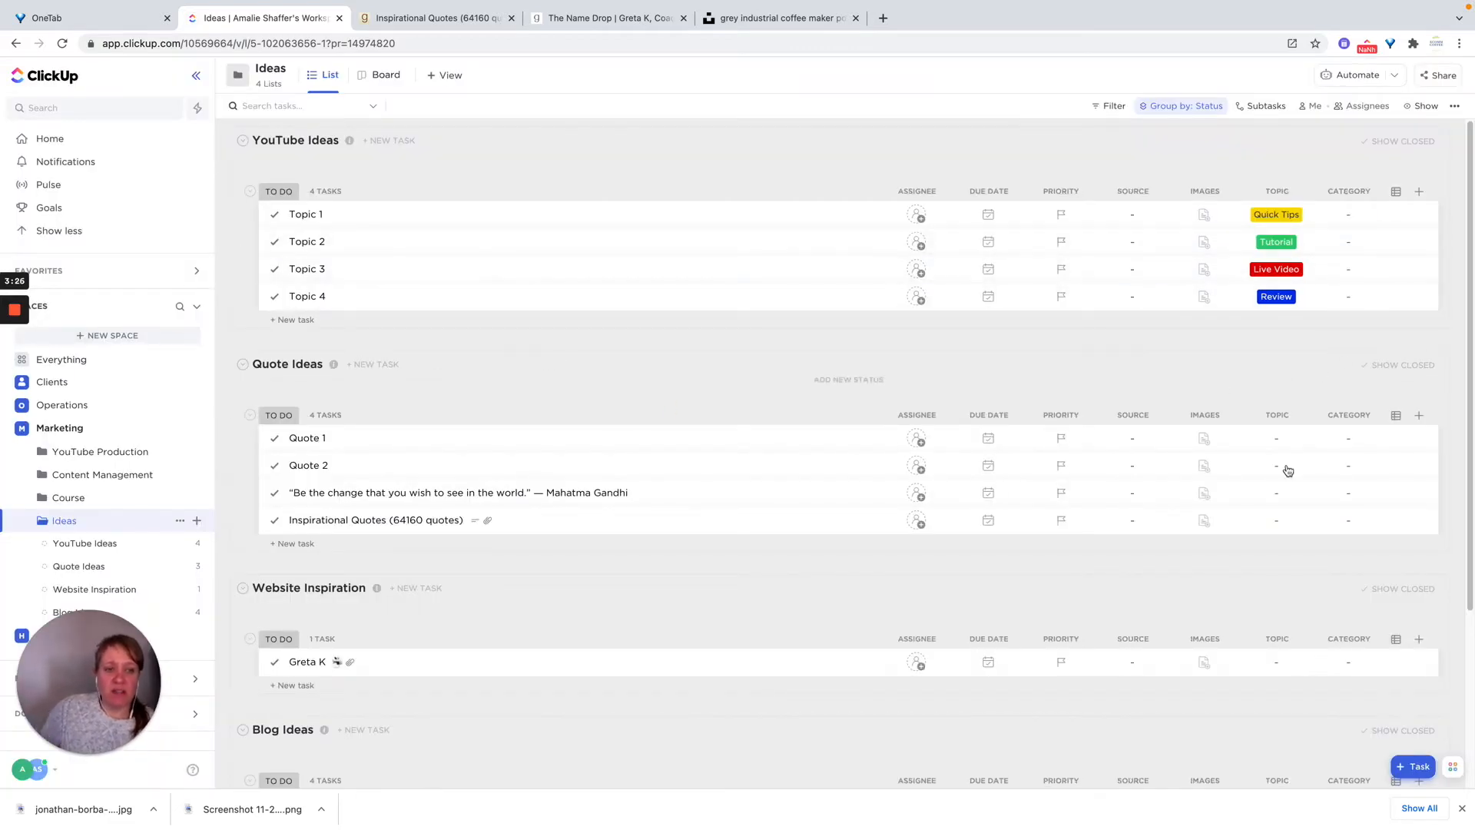
pyautogui.scroll(-3, 1329, 412)
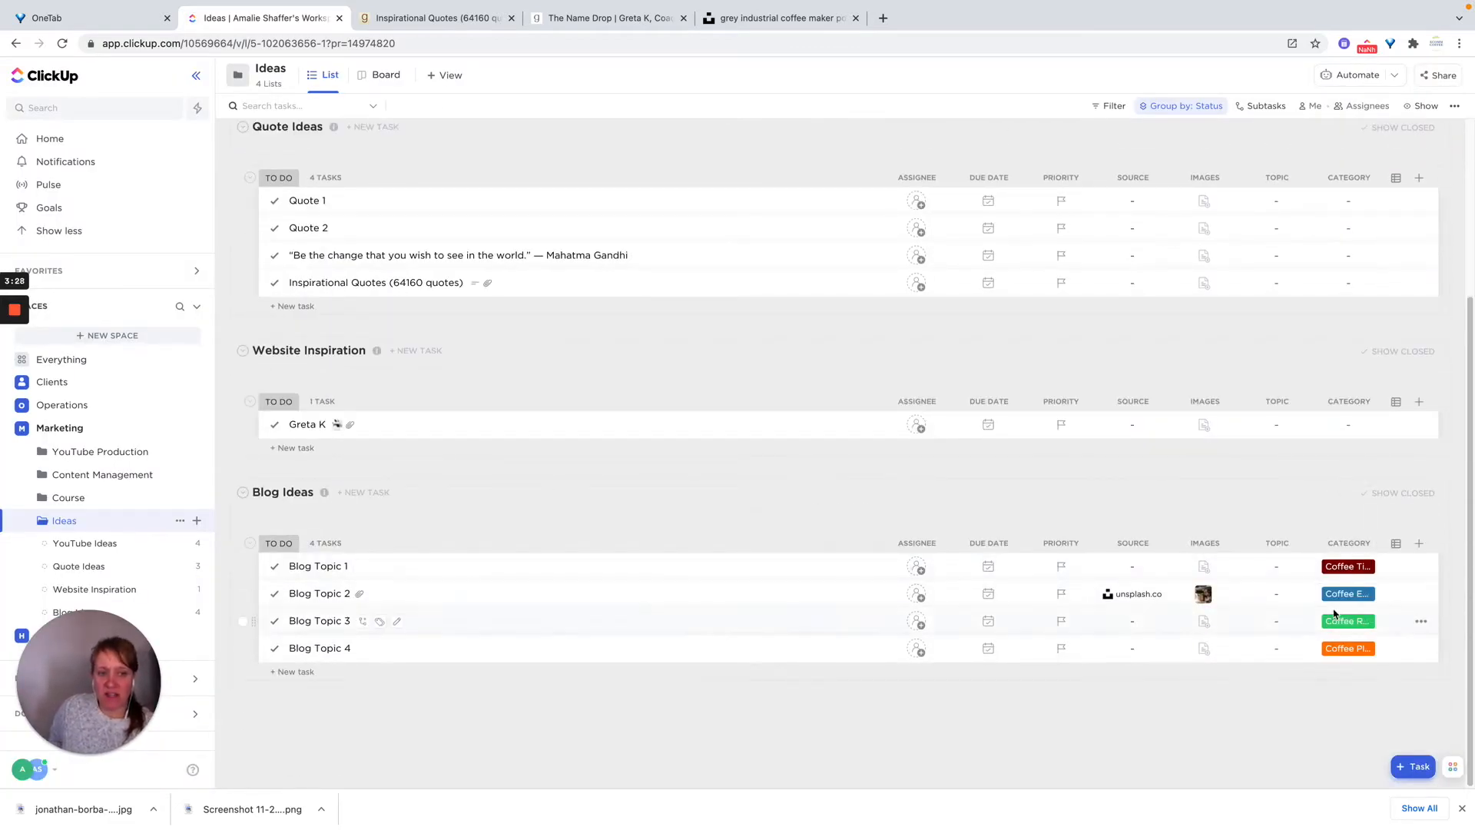
pyautogui.scroll(3, 1327, 458)
pyautogui.scroll(-3, 1307, 462)
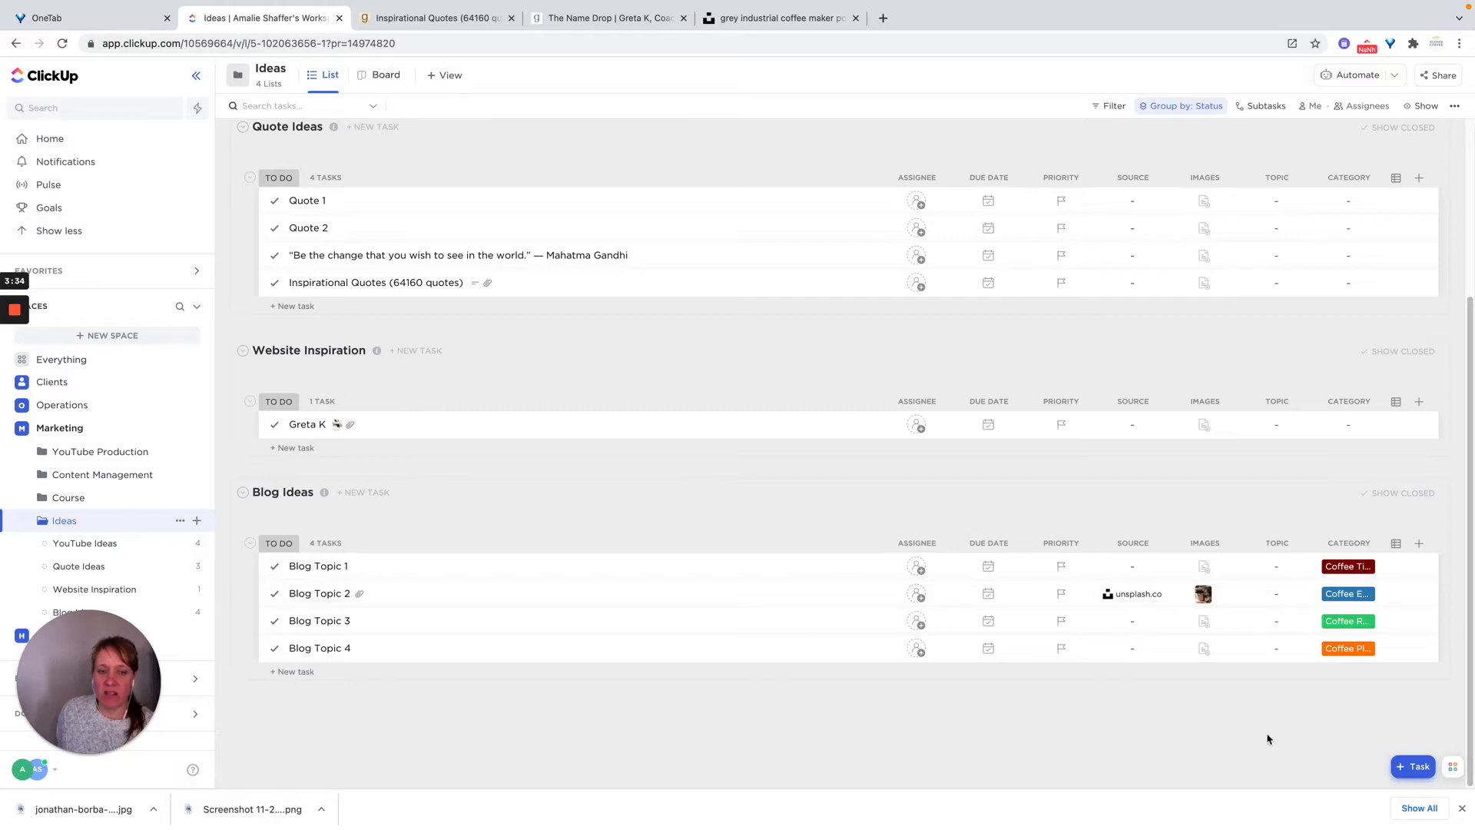
# Add the existing Topics dropdown field from the field library to the Ideas folder.
pyautogui.scroll(3, 1360, 538)
pyautogui.click(1419, 193)
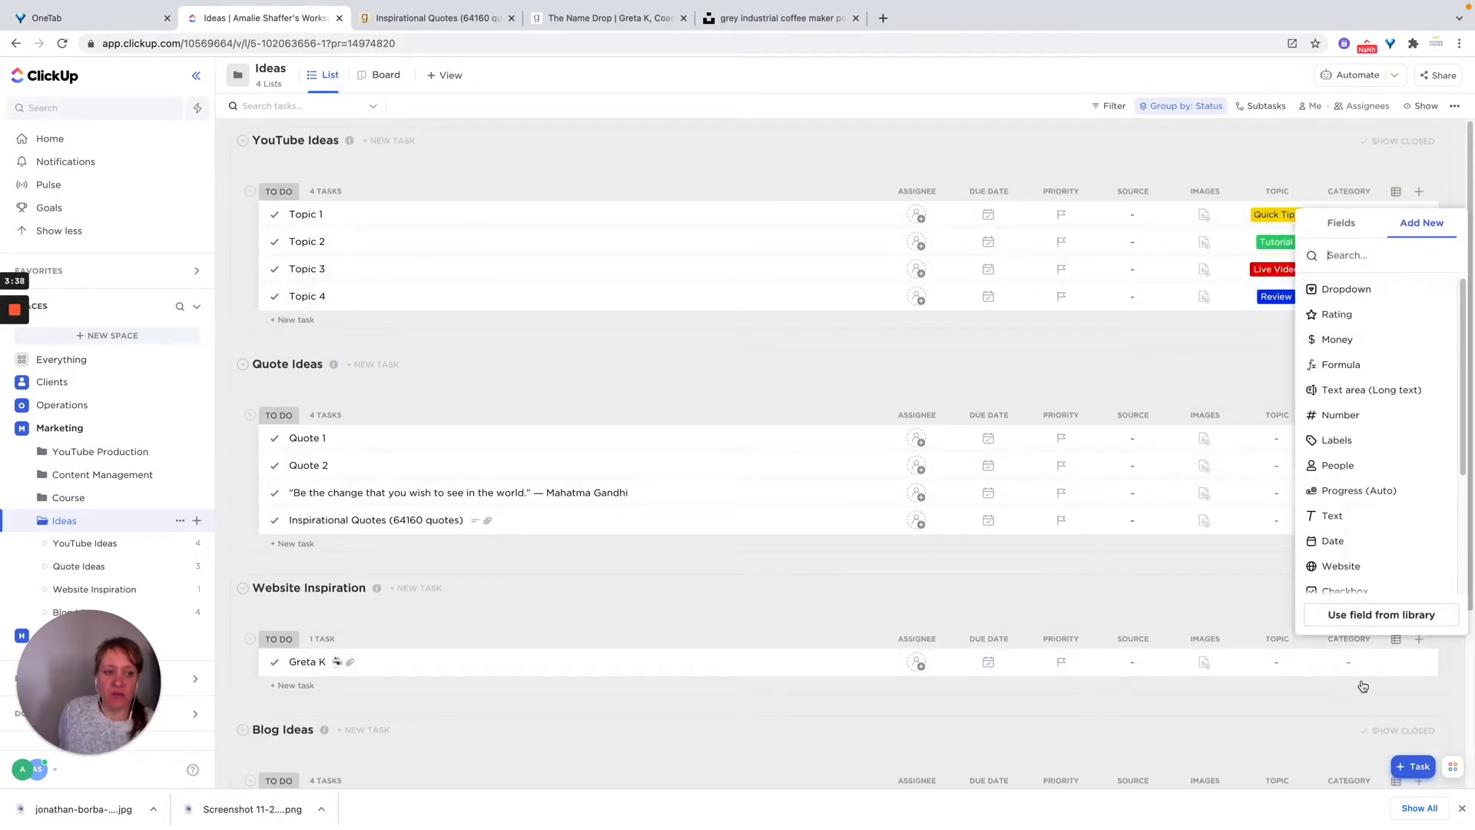
pyautogui.click(1358, 616)
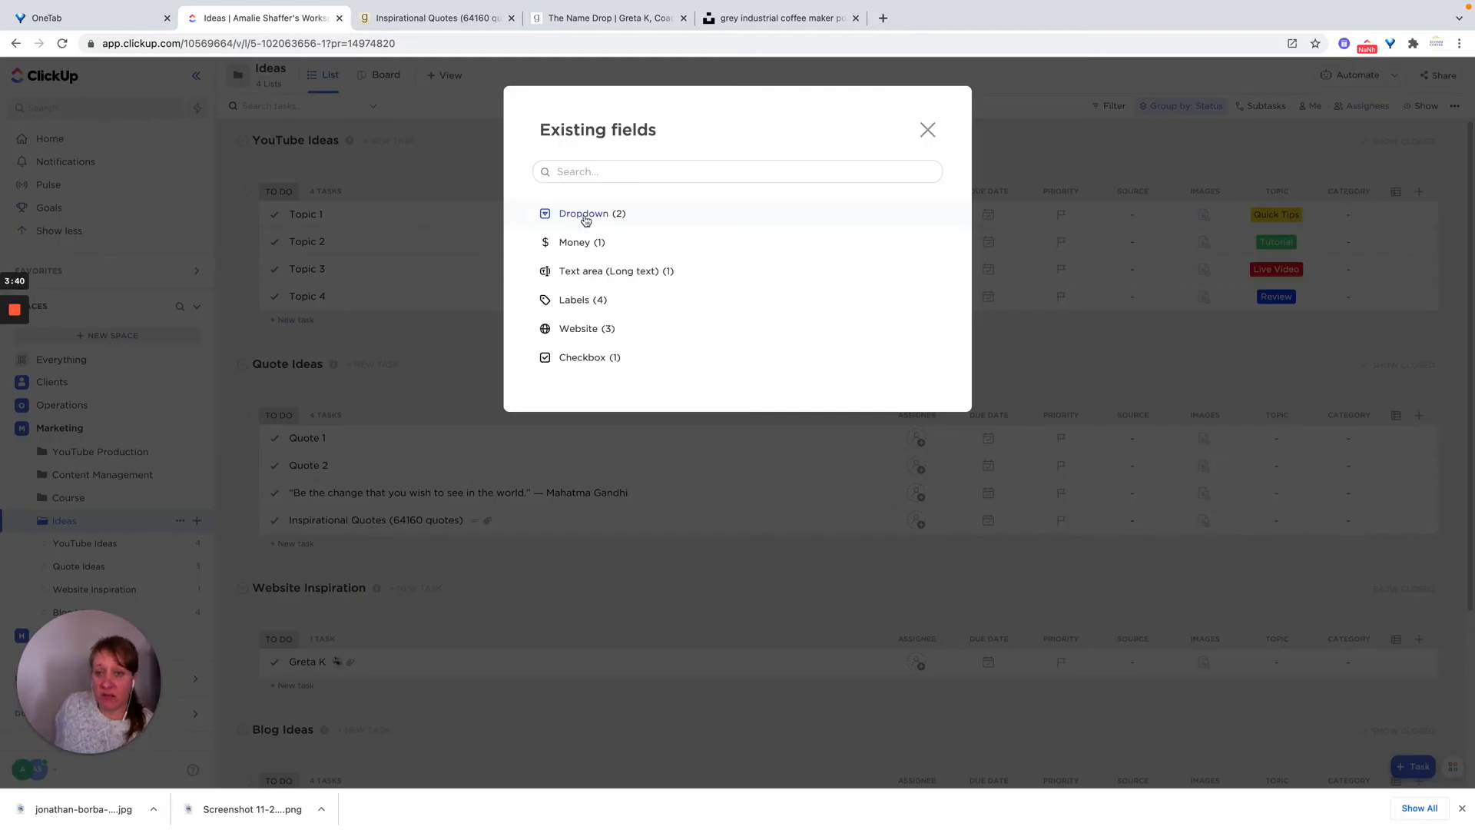
pyautogui.click(593, 220)
pyautogui.moveTo(588, 247)
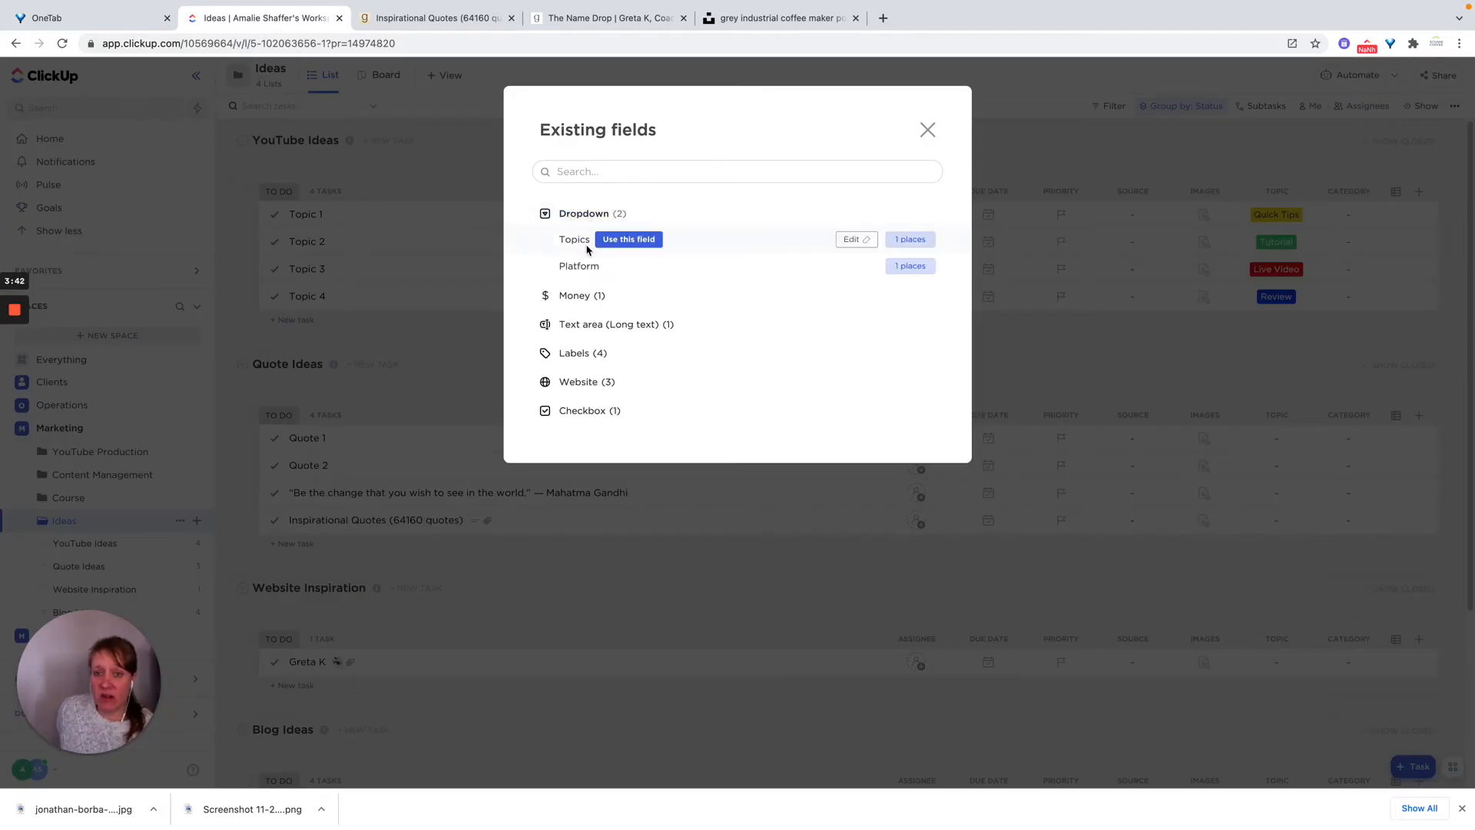
pyautogui.click(614, 239)
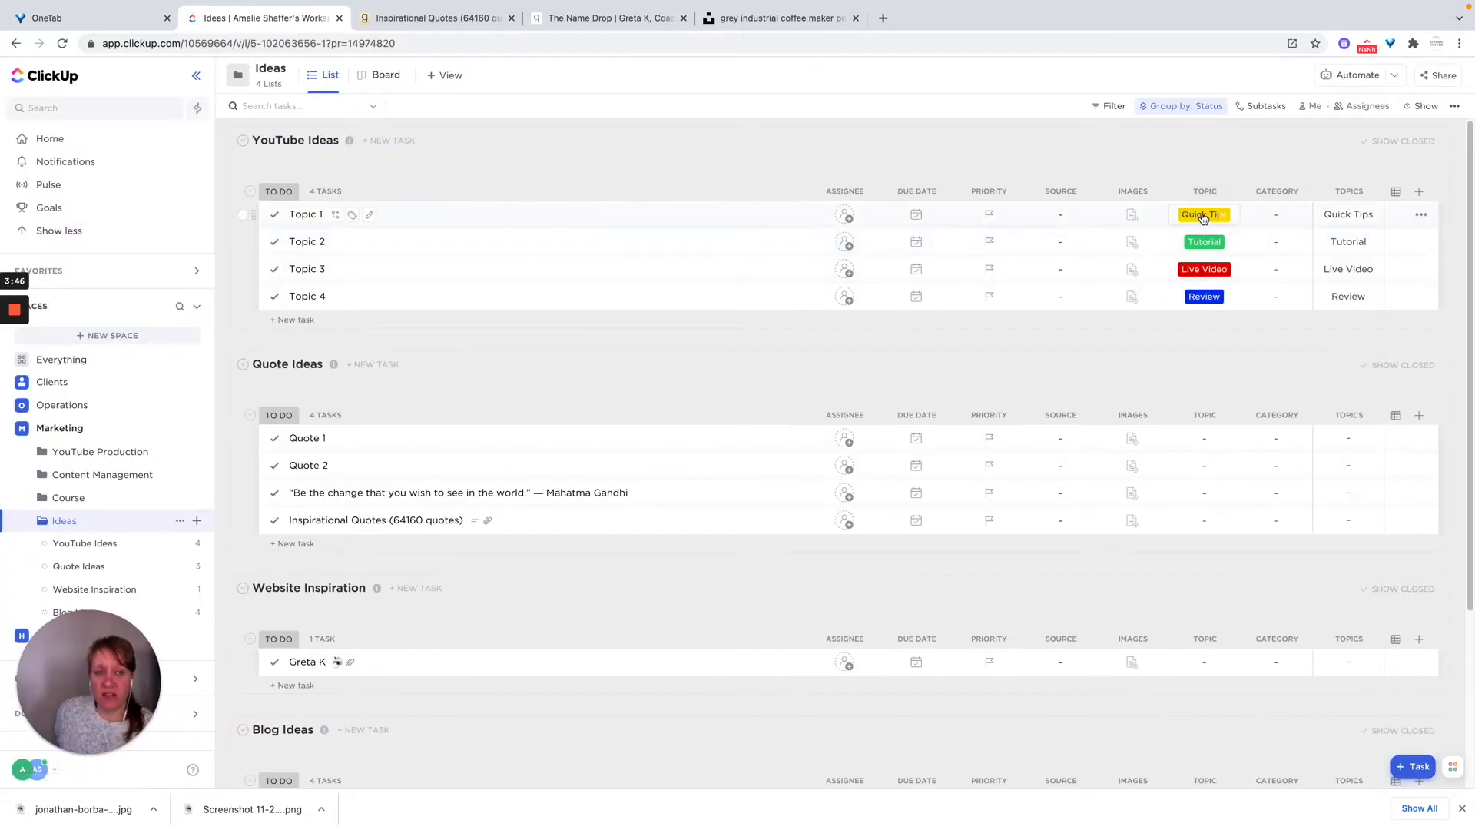
# Examine the existing Website fields in the field library and leave the library without adding any.
pyautogui.click(1421, 193)
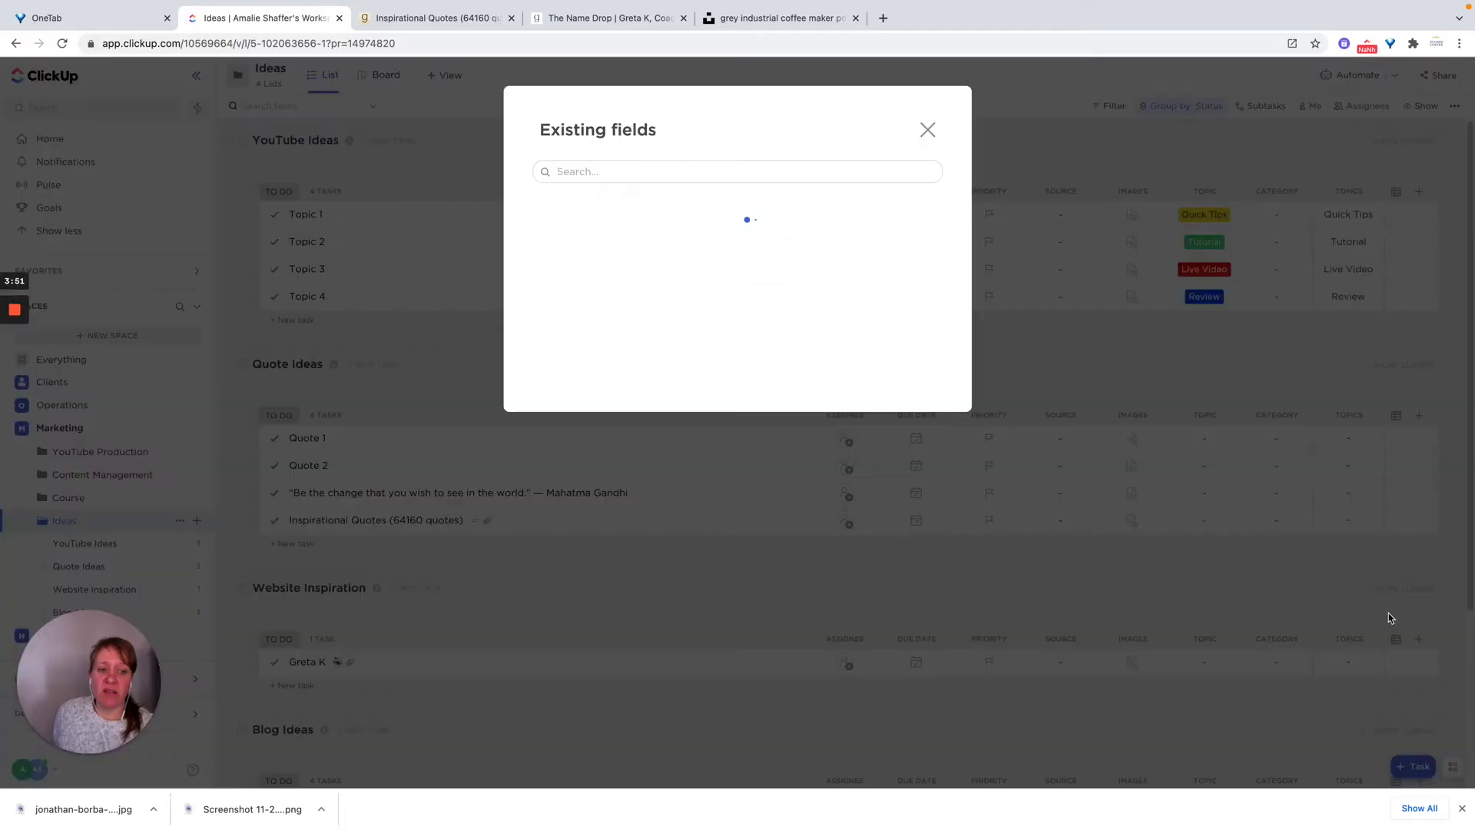
pyautogui.click(1382, 614)
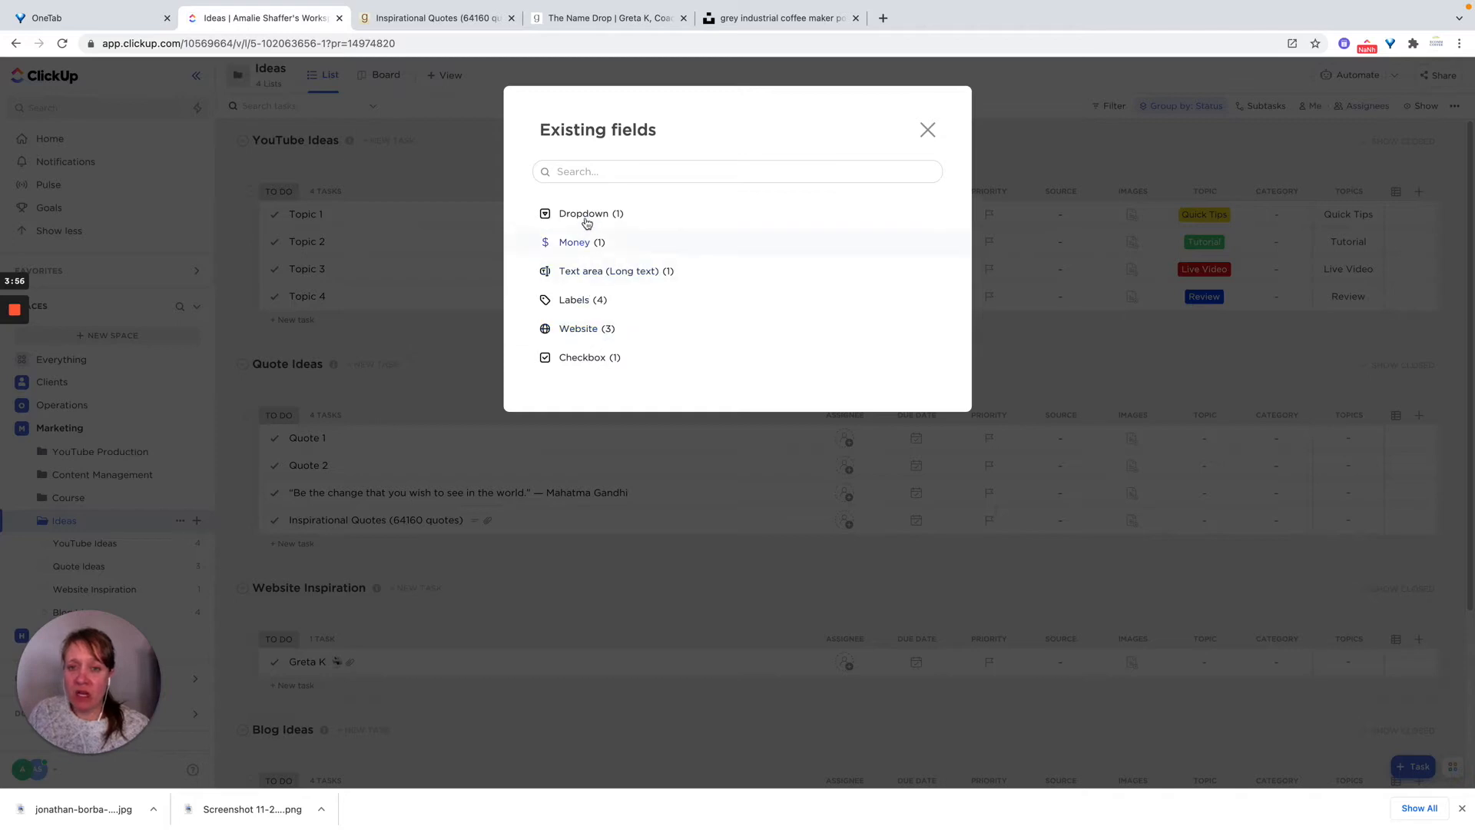
pyautogui.click(578, 329)
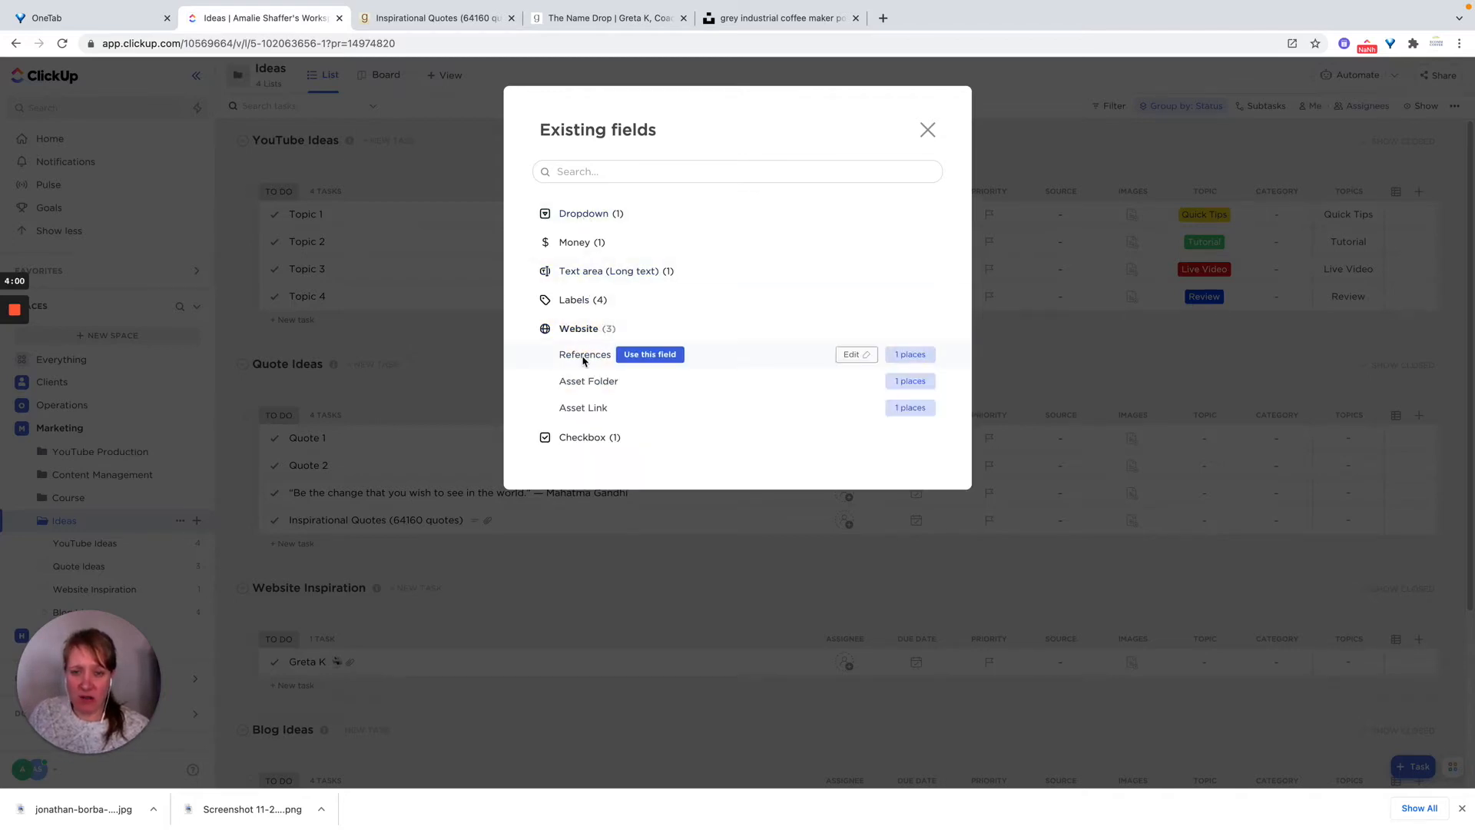
pyautogui.click(927, 132)
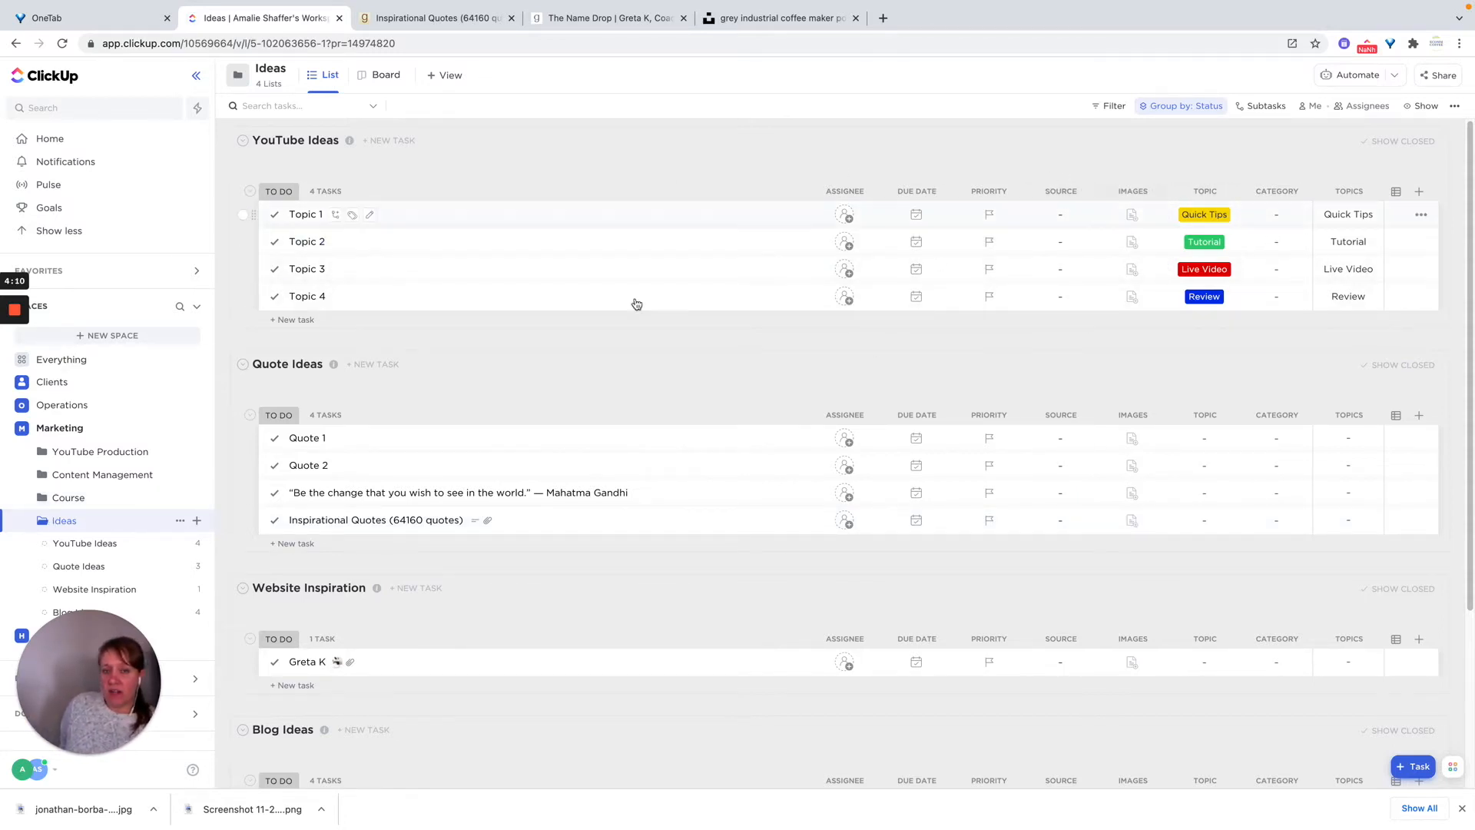
# Move Topic 1 from YouTube Ideas to the Production list in the YouTube Production folder, adding the Topics and Topic custom fields there.
pyautogui.click(71, 544)
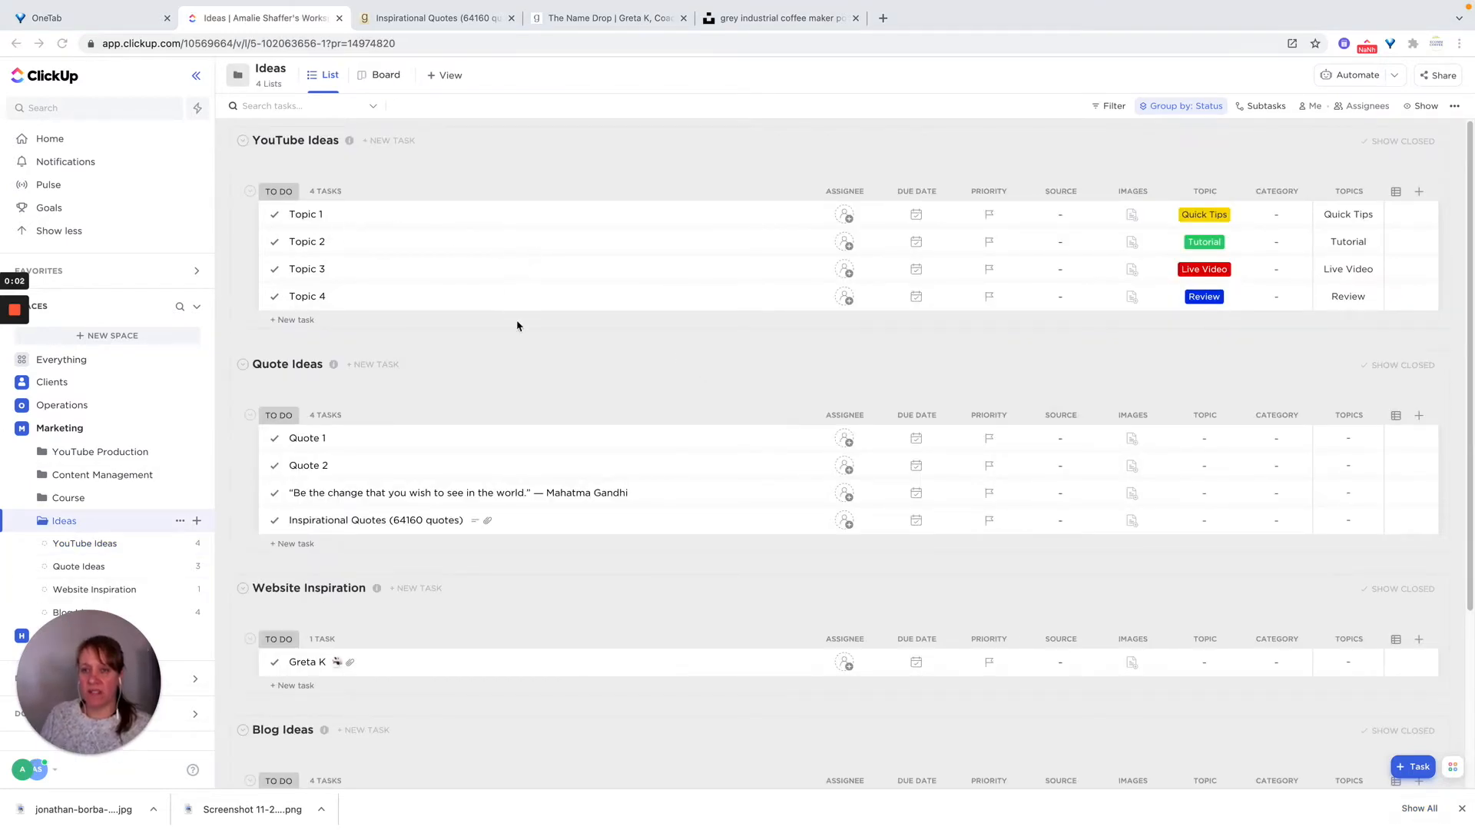
pyautogui.click(90, 547)
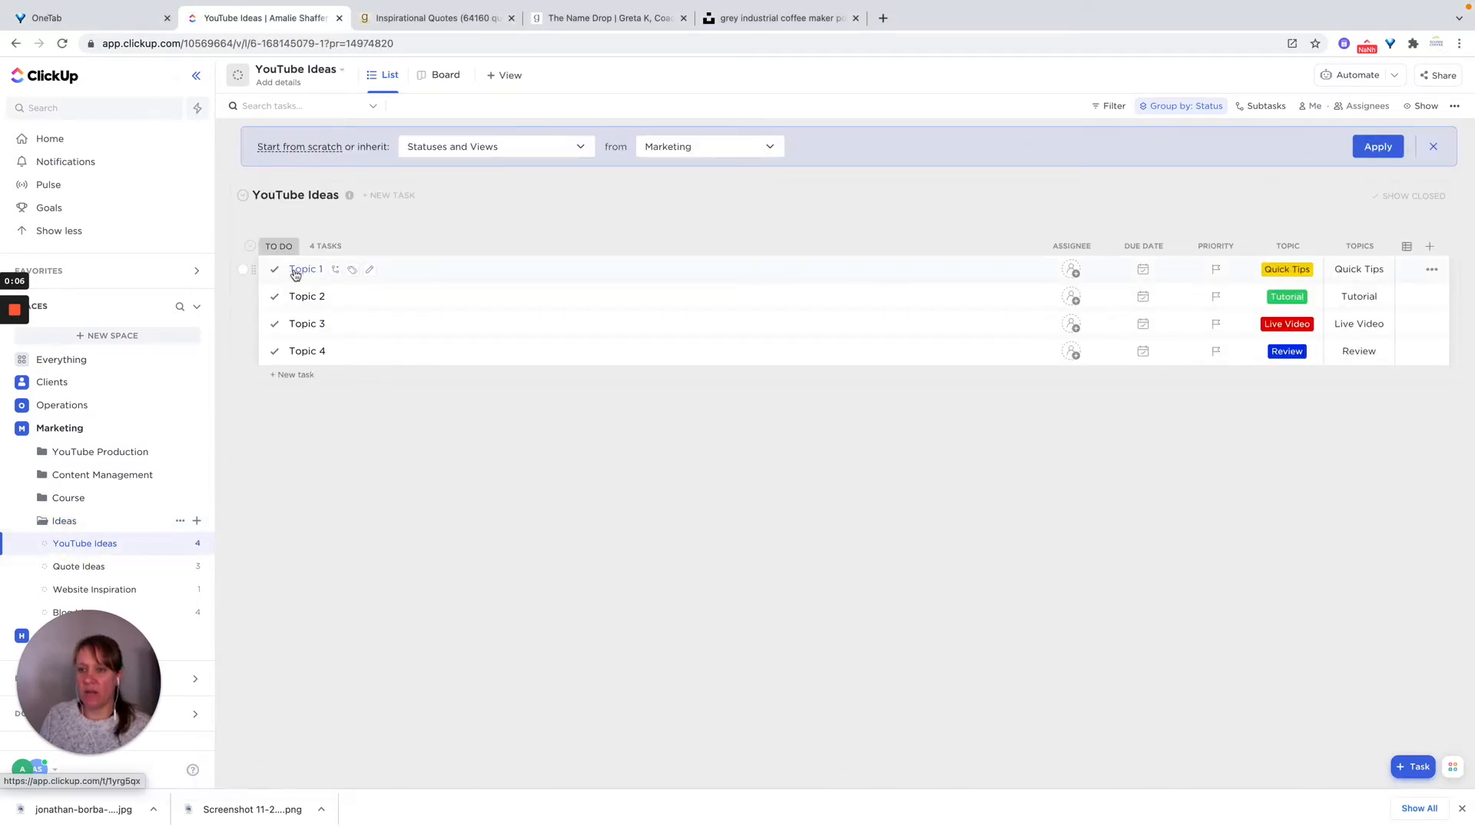
pyautogui.click(246, 276)
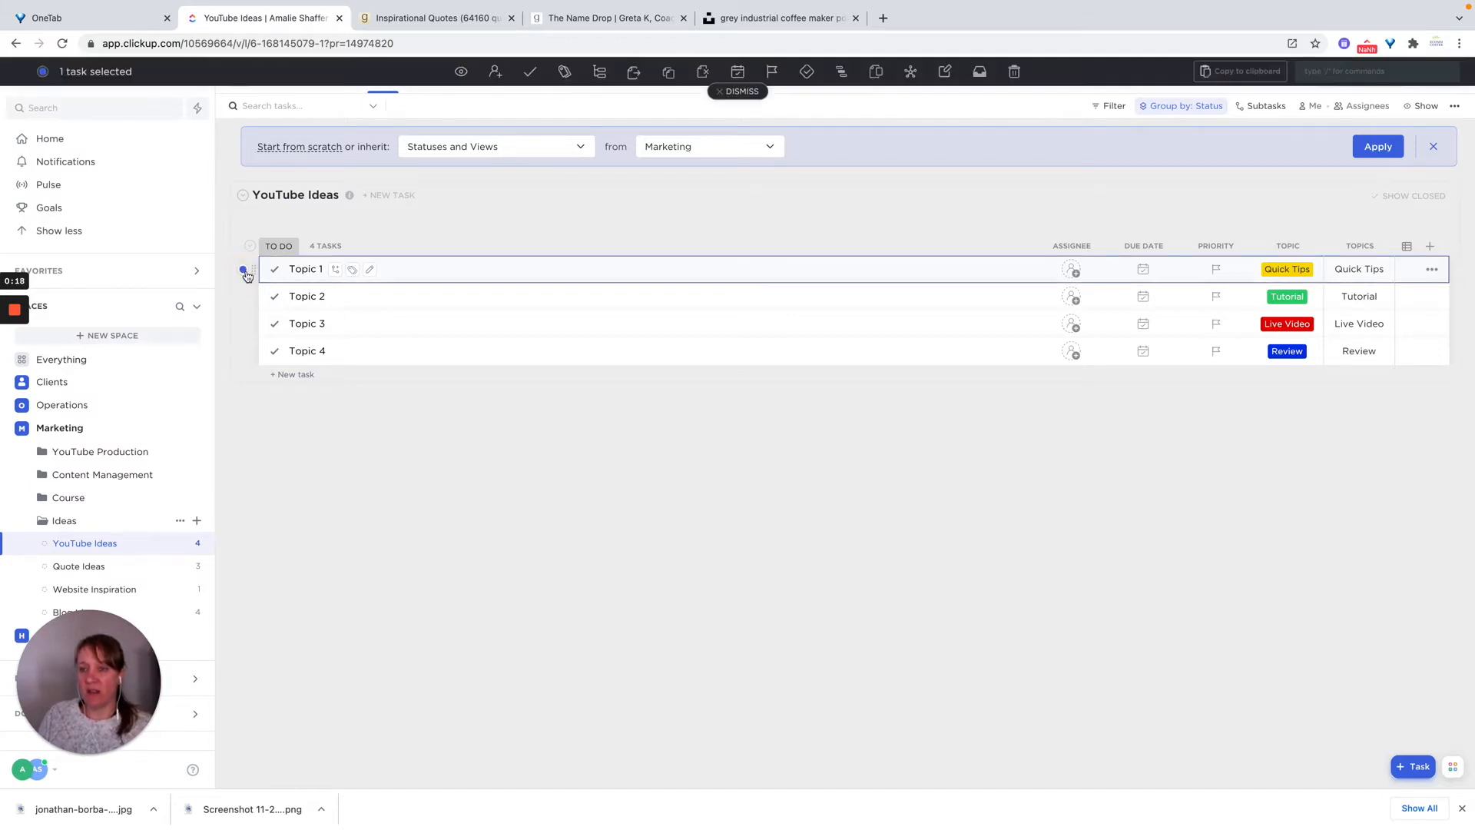
pyautogui.click(633, 72)
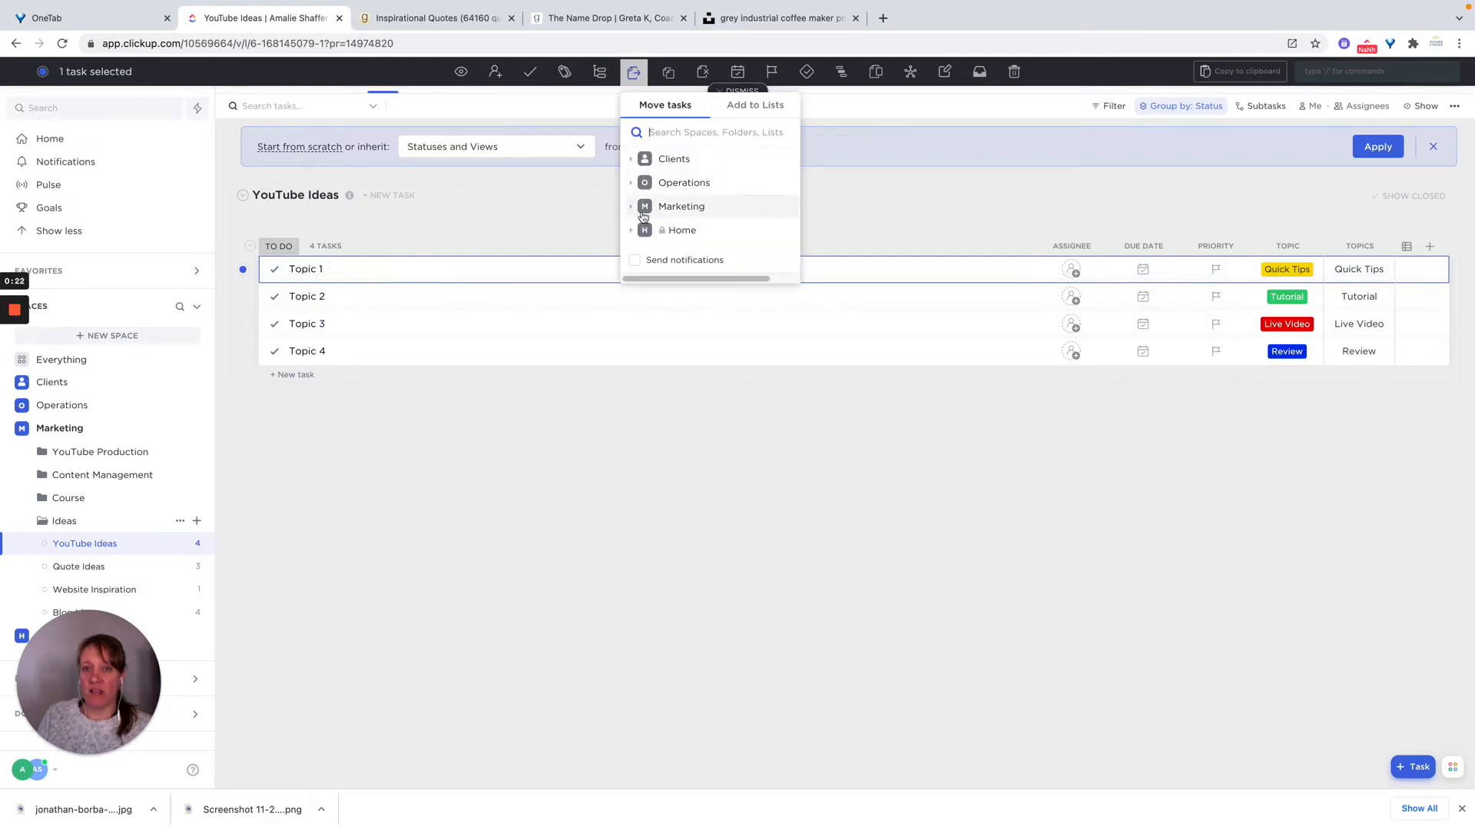
pyautogui.click(631, 207)
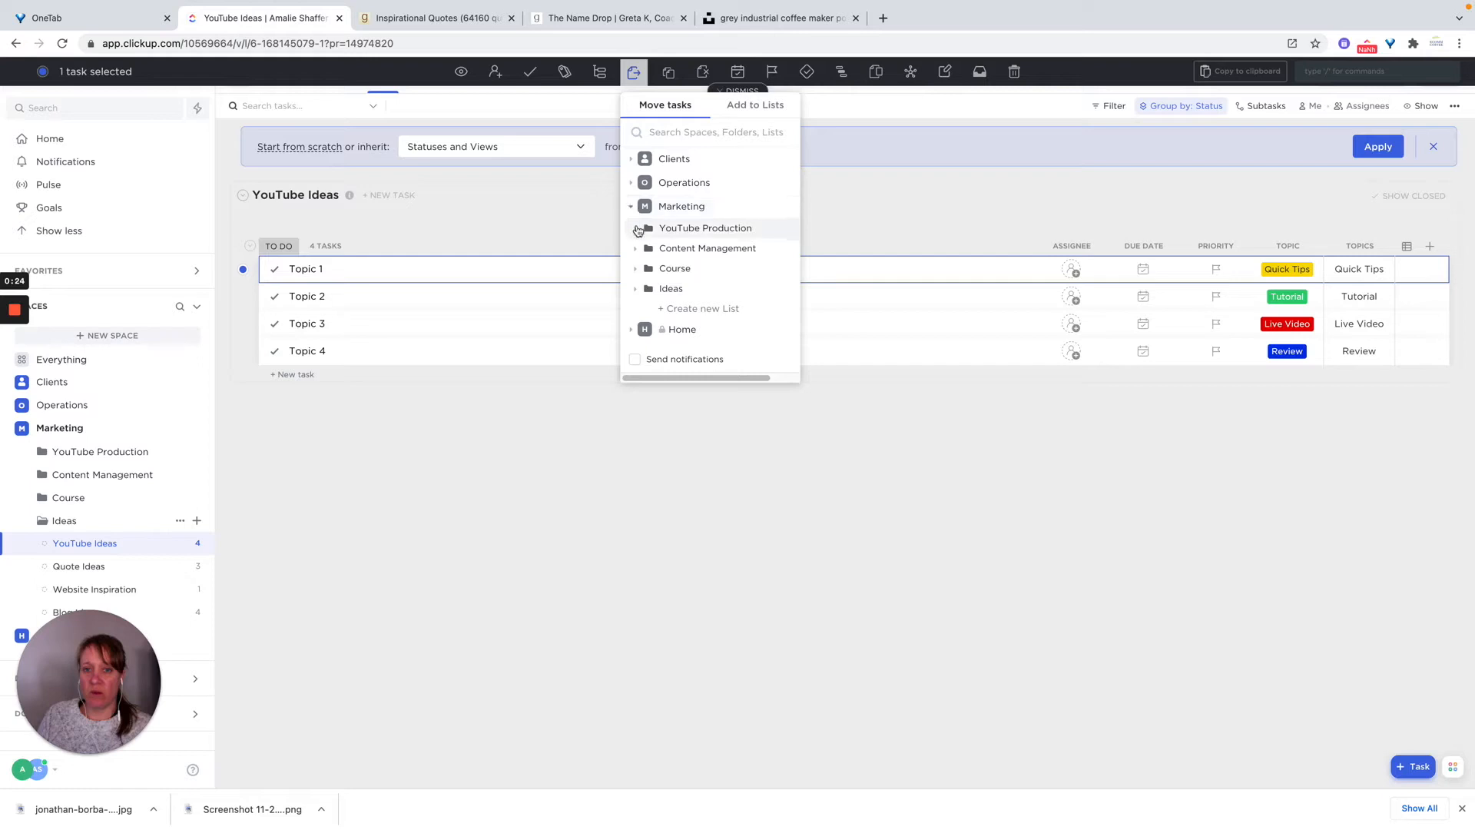
pyautogui.click(634, 228)
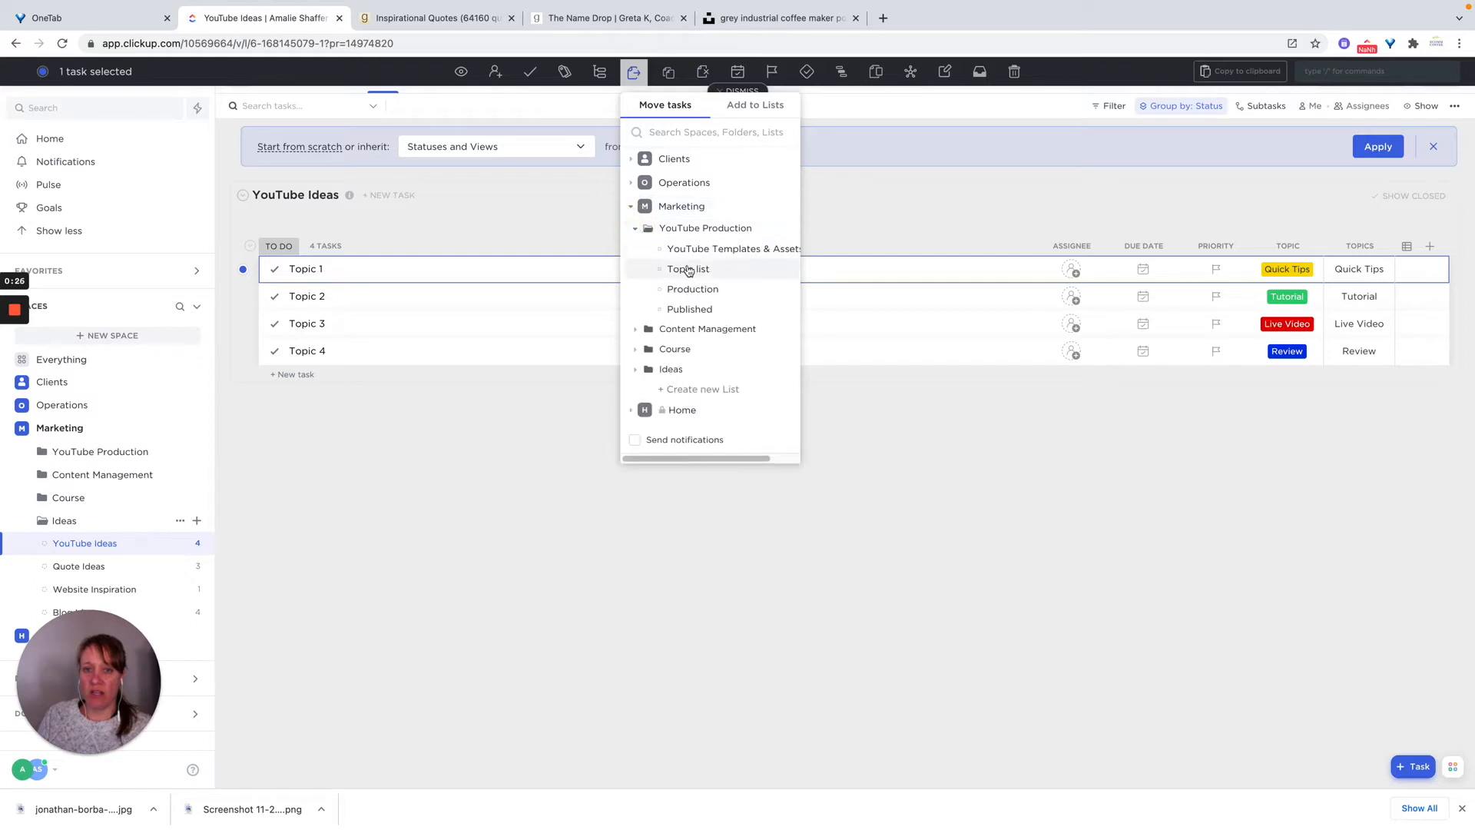
pyautogui.click(692, 290)
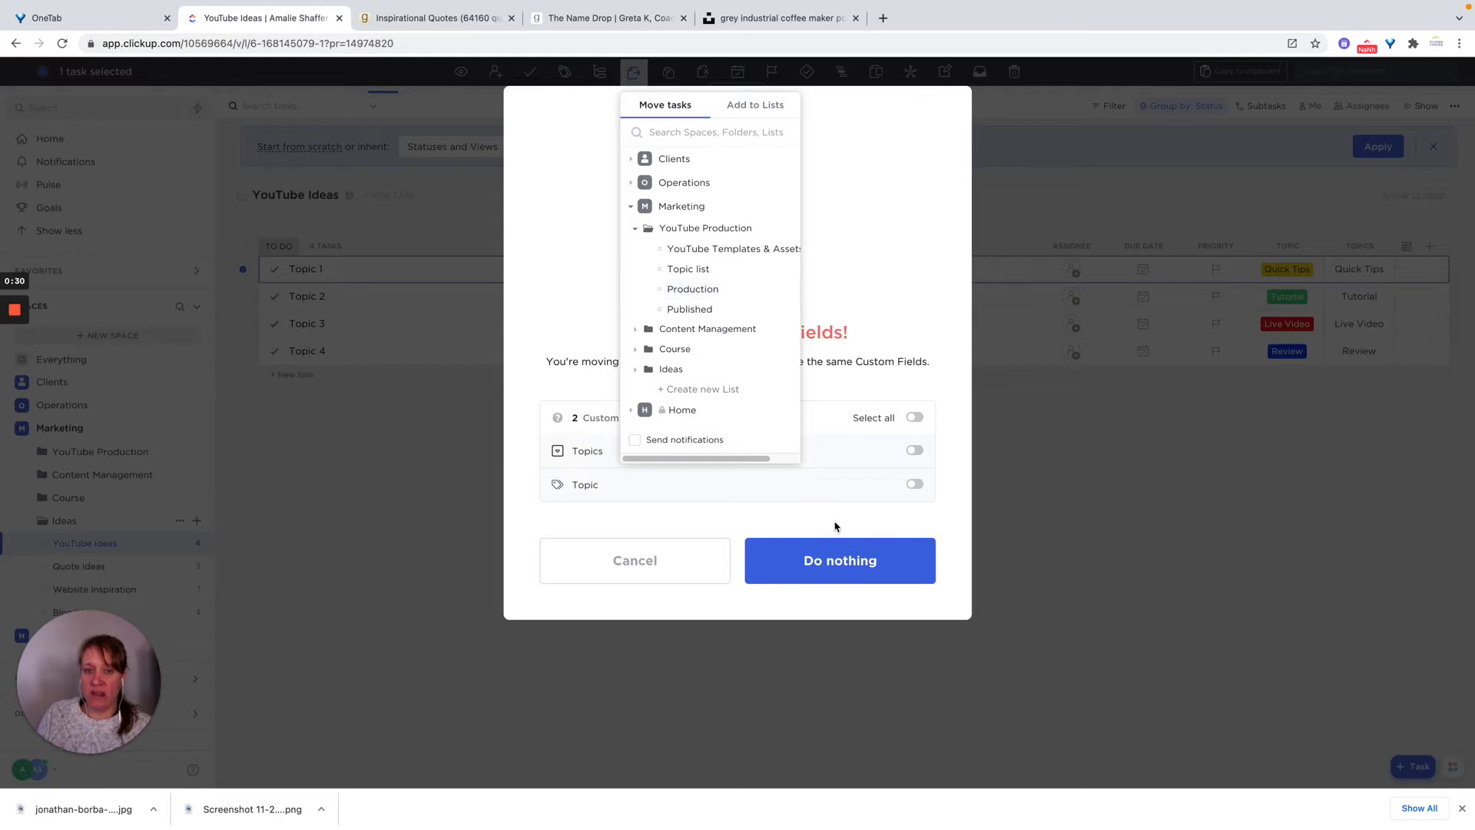
pyautogui.click(836, 518)
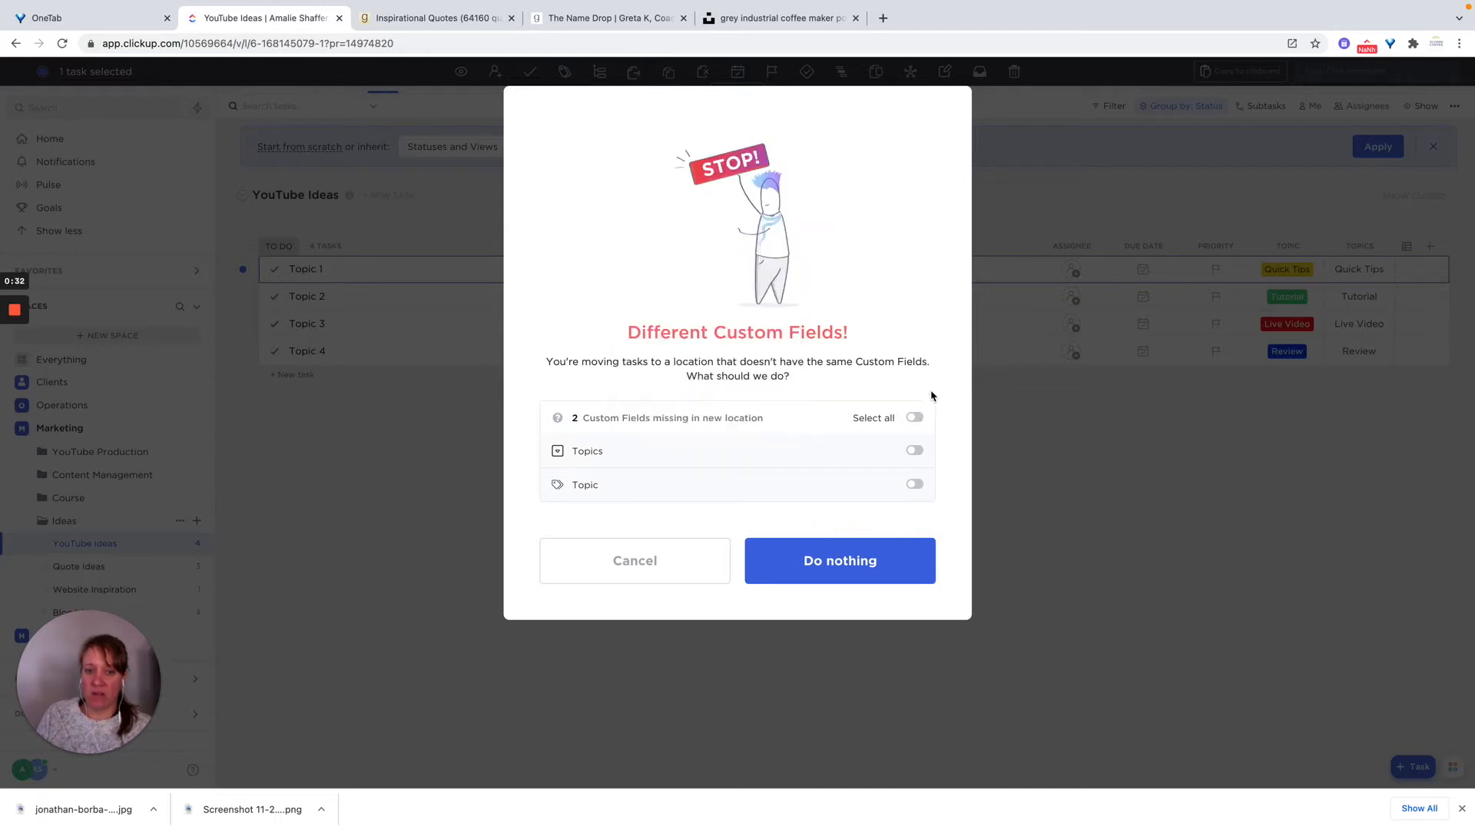
pyautogui.click(914, 419)
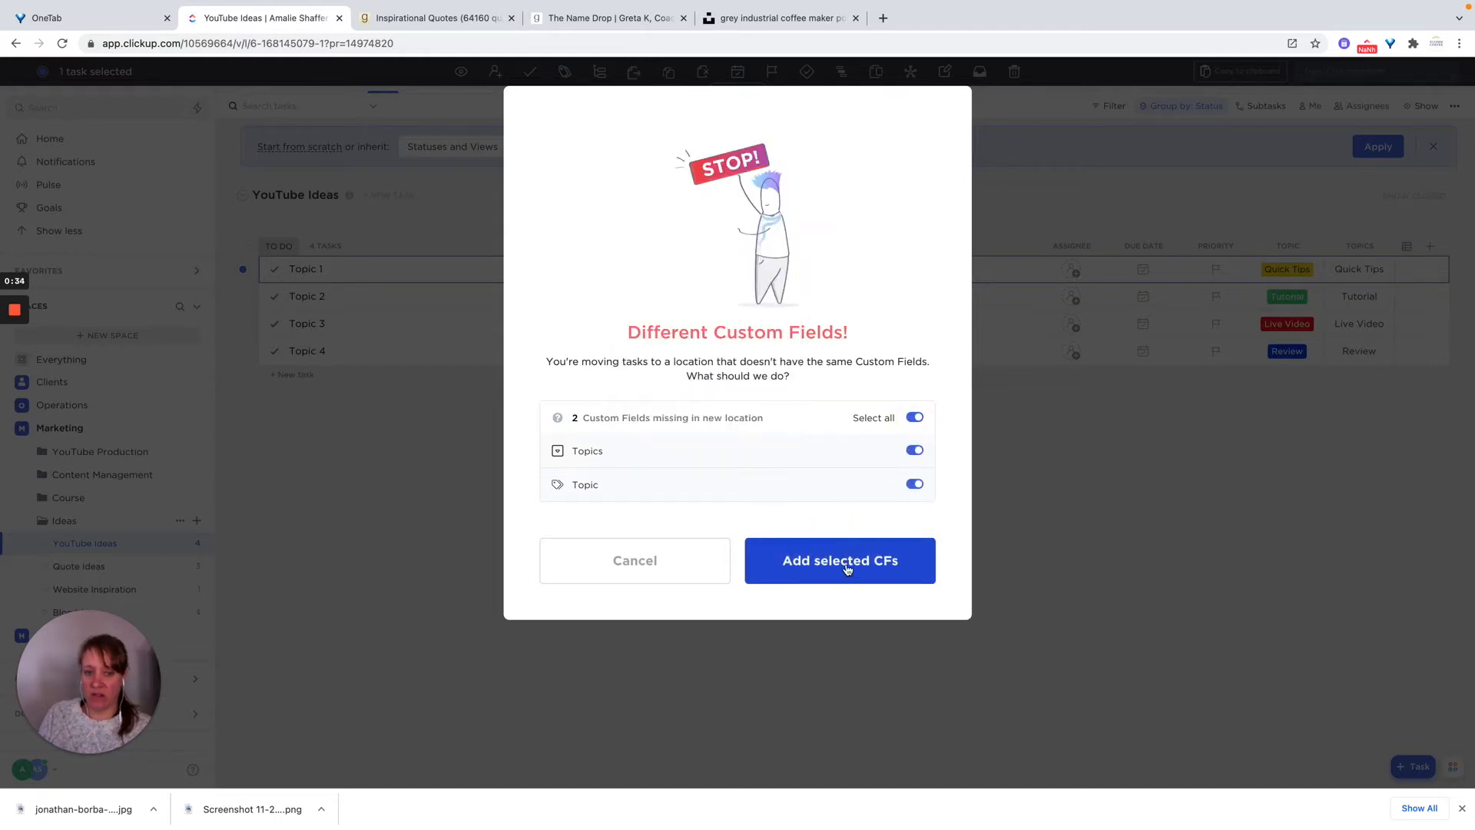
pyautogui.click(849, 568)
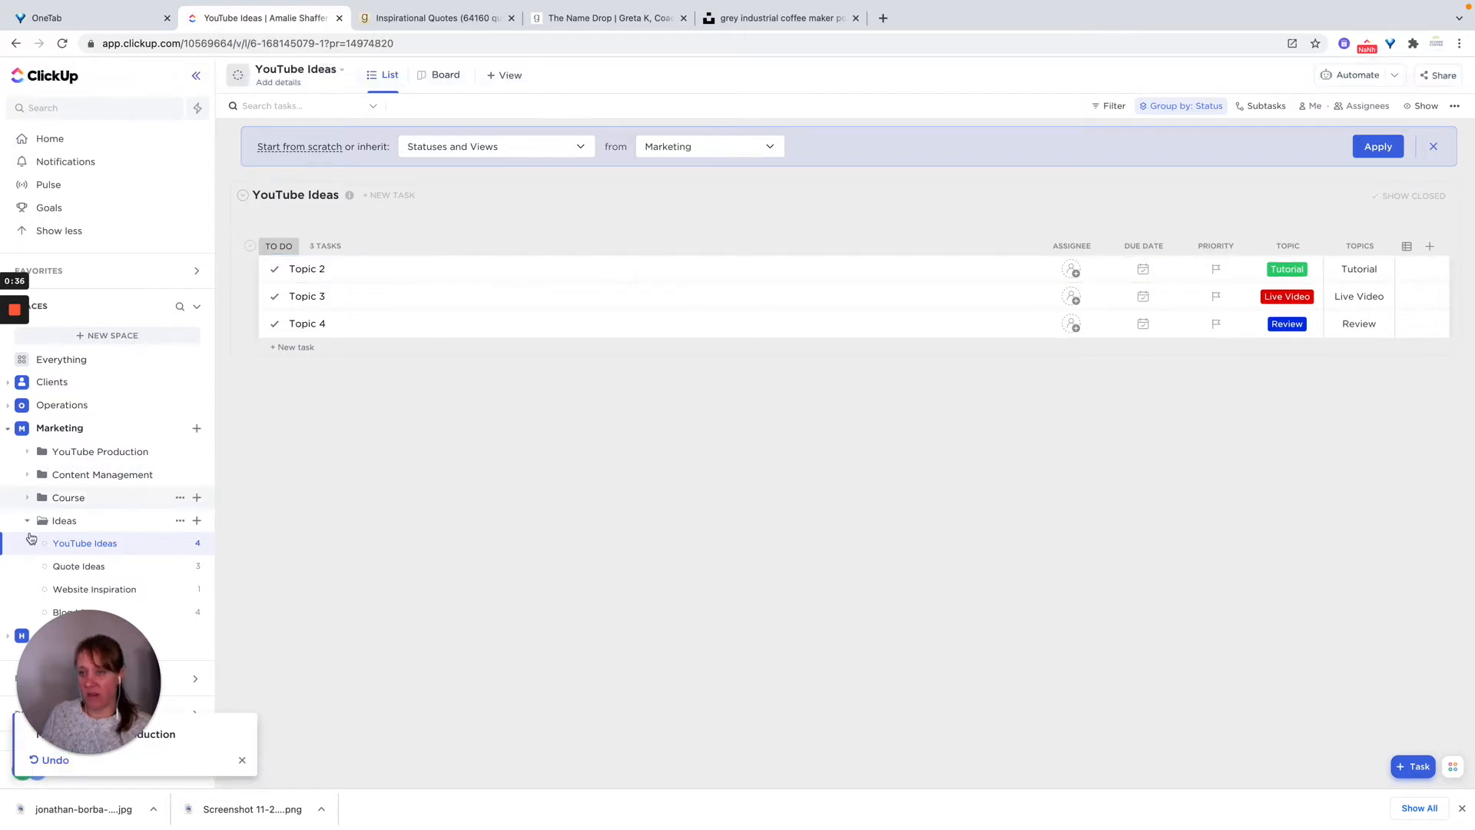
# Look through the Content Management lists and open the Production list in the YouTube Production folder.
pyautogui.click(88, 476)
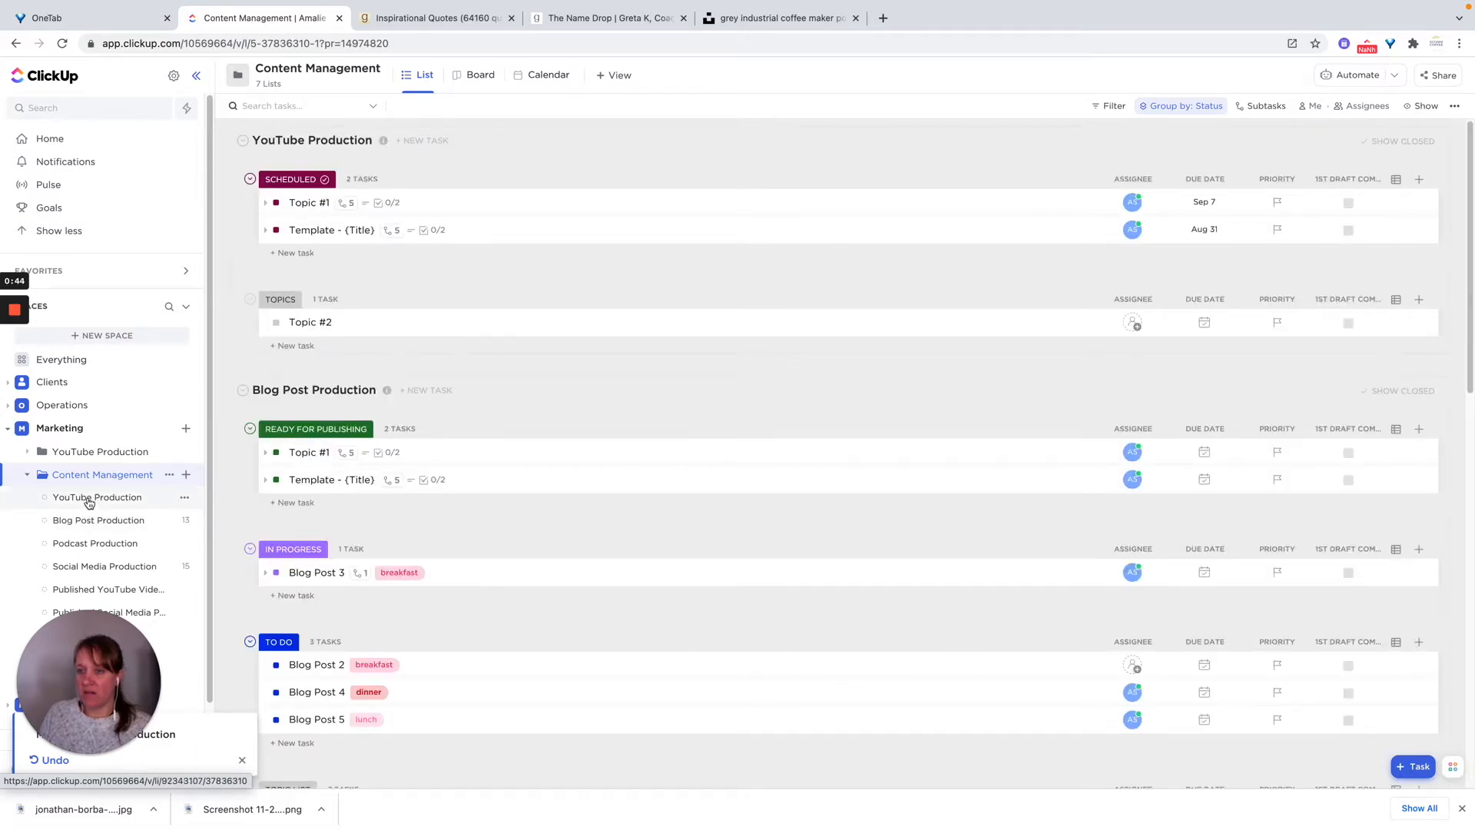
pyautogui.scroll(-1, 96, 497)
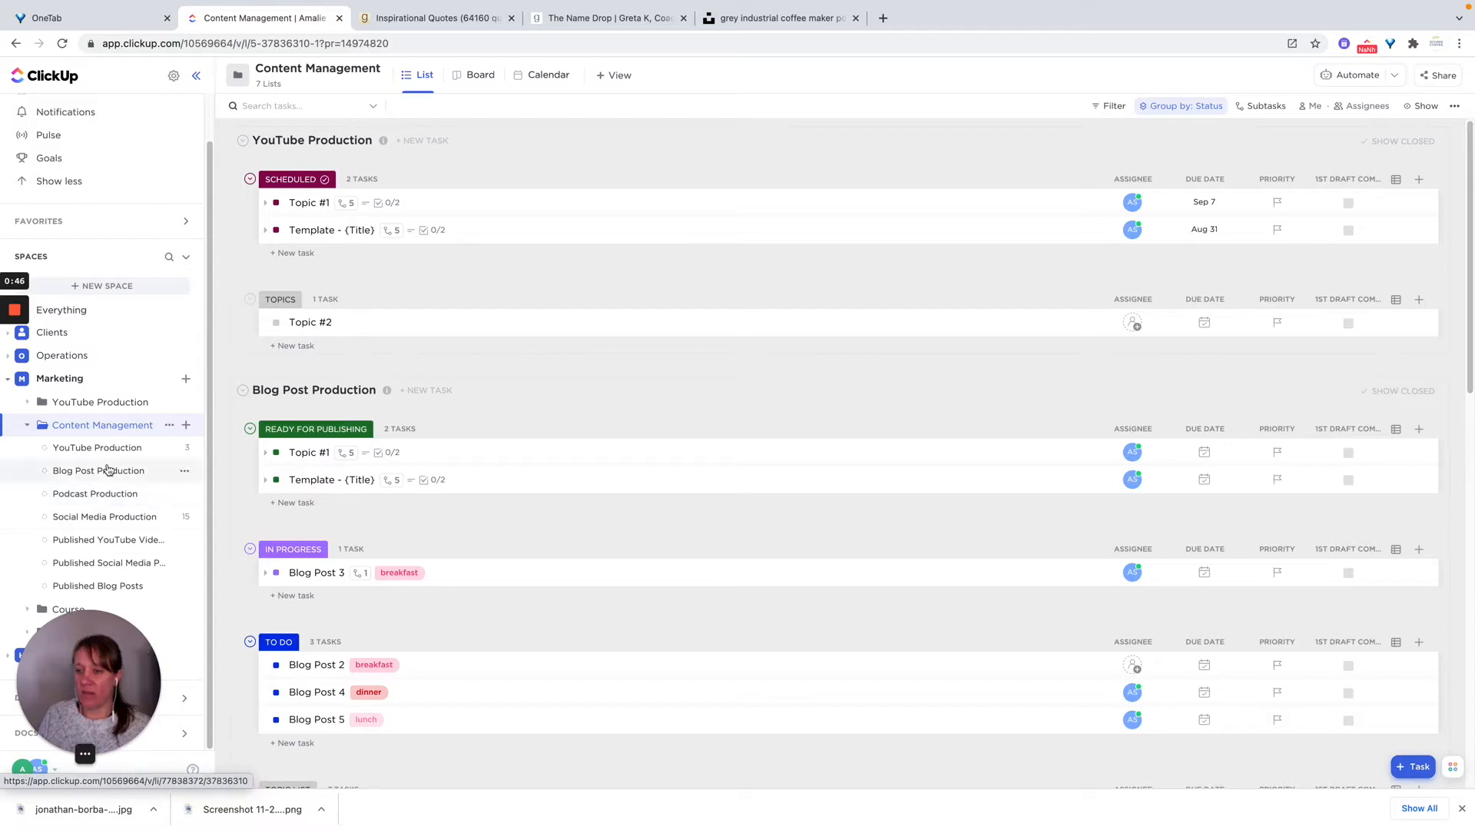
pyautogui.click(85, 407)
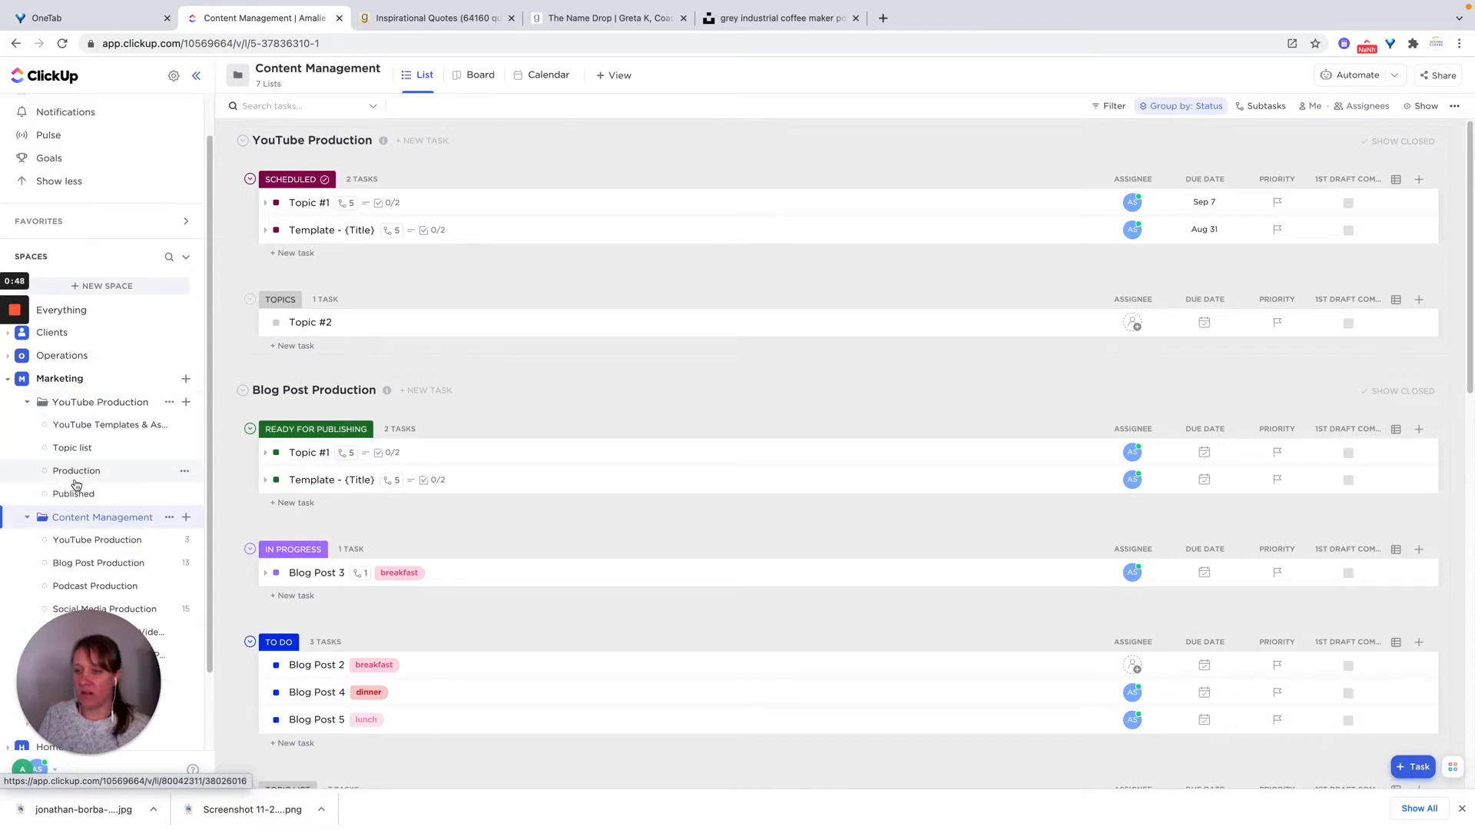
pyautogui.click(76, 470)
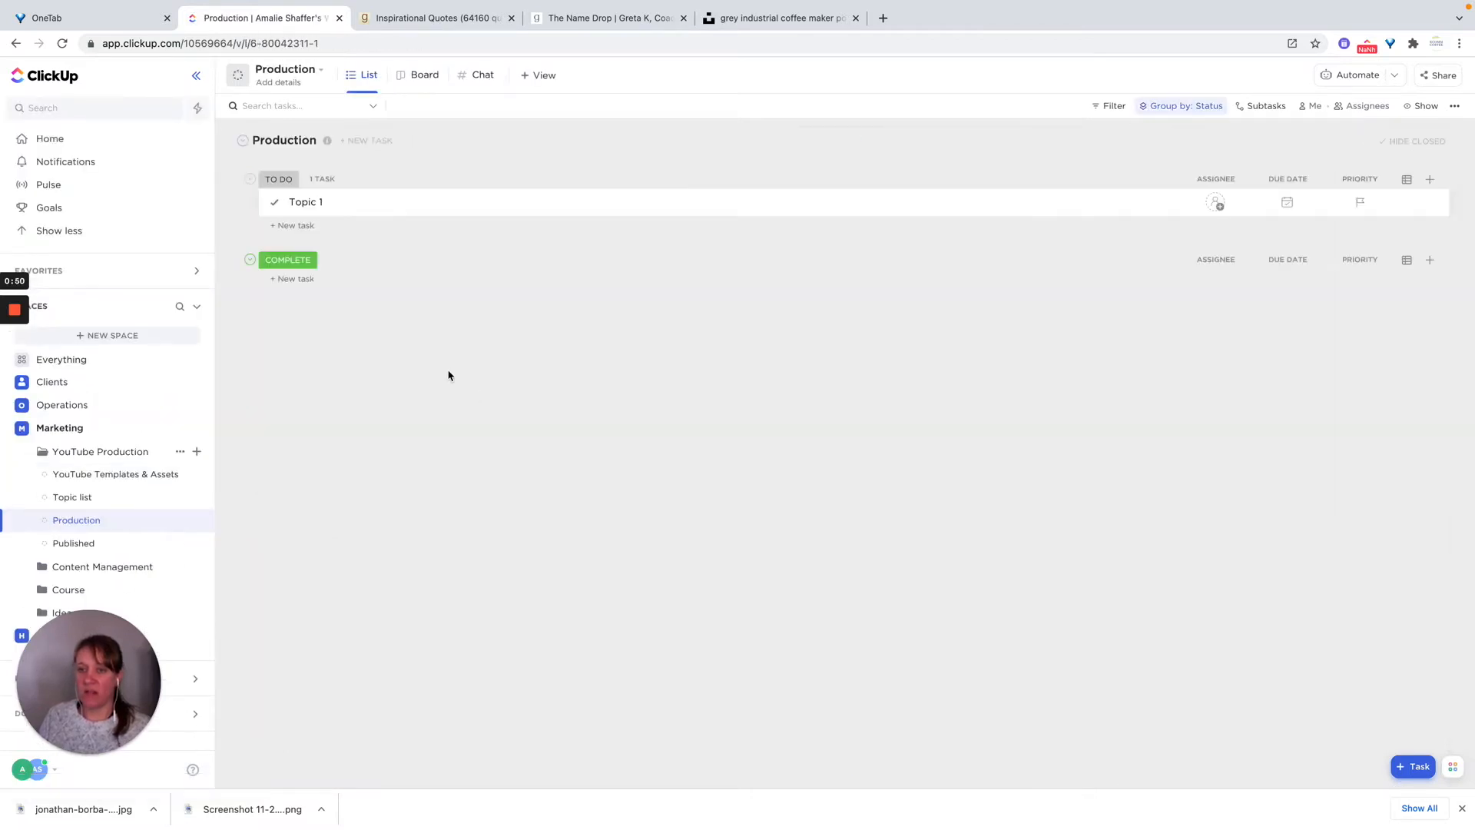
# Move Topic 1 to the YouTube Production list in Content Management, mapping its status to Topics and adding all missing custom fields.
pyautogui.click(243, 203)
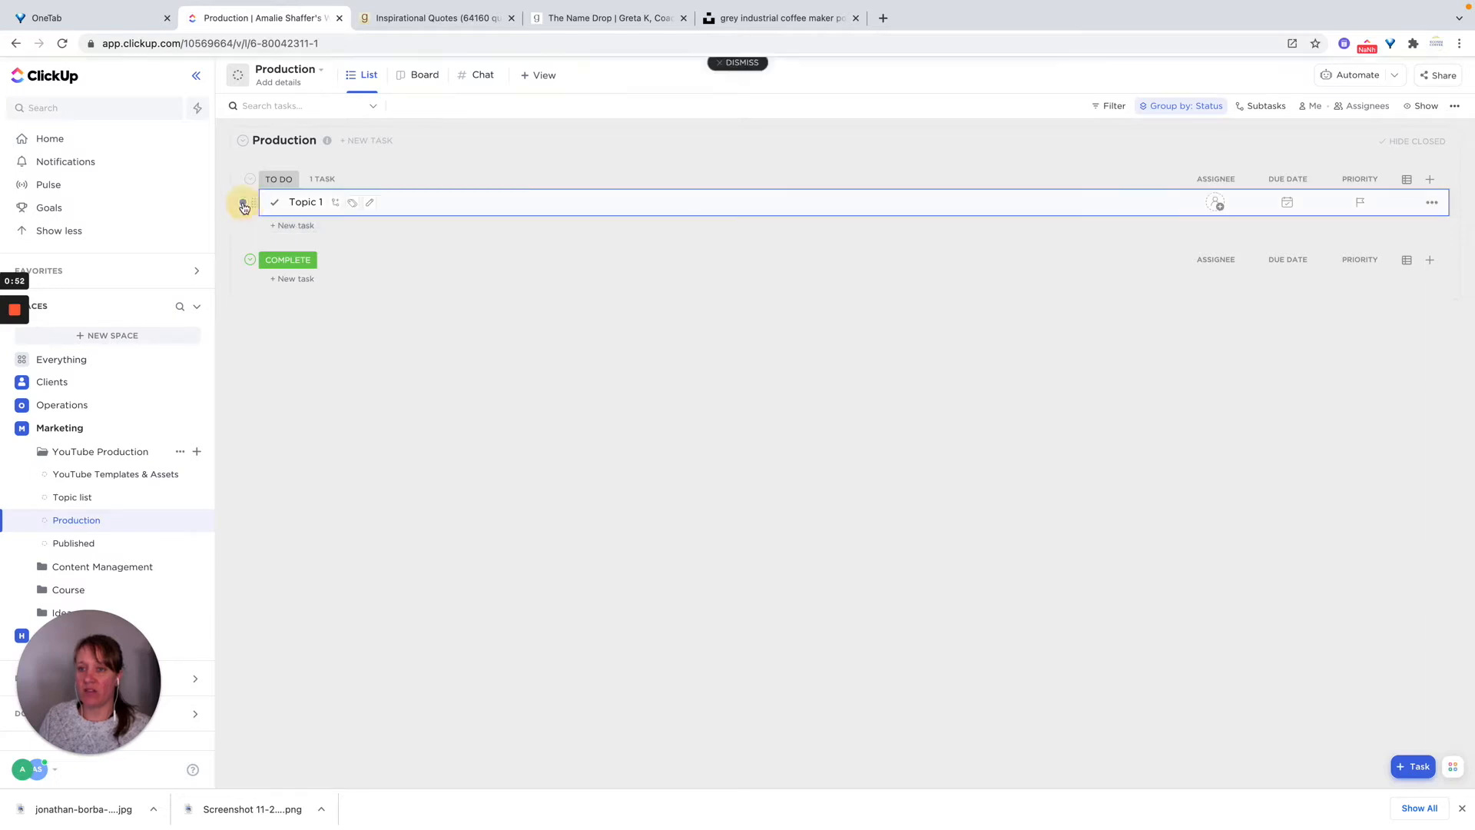
pyautogui.click(642, 77)
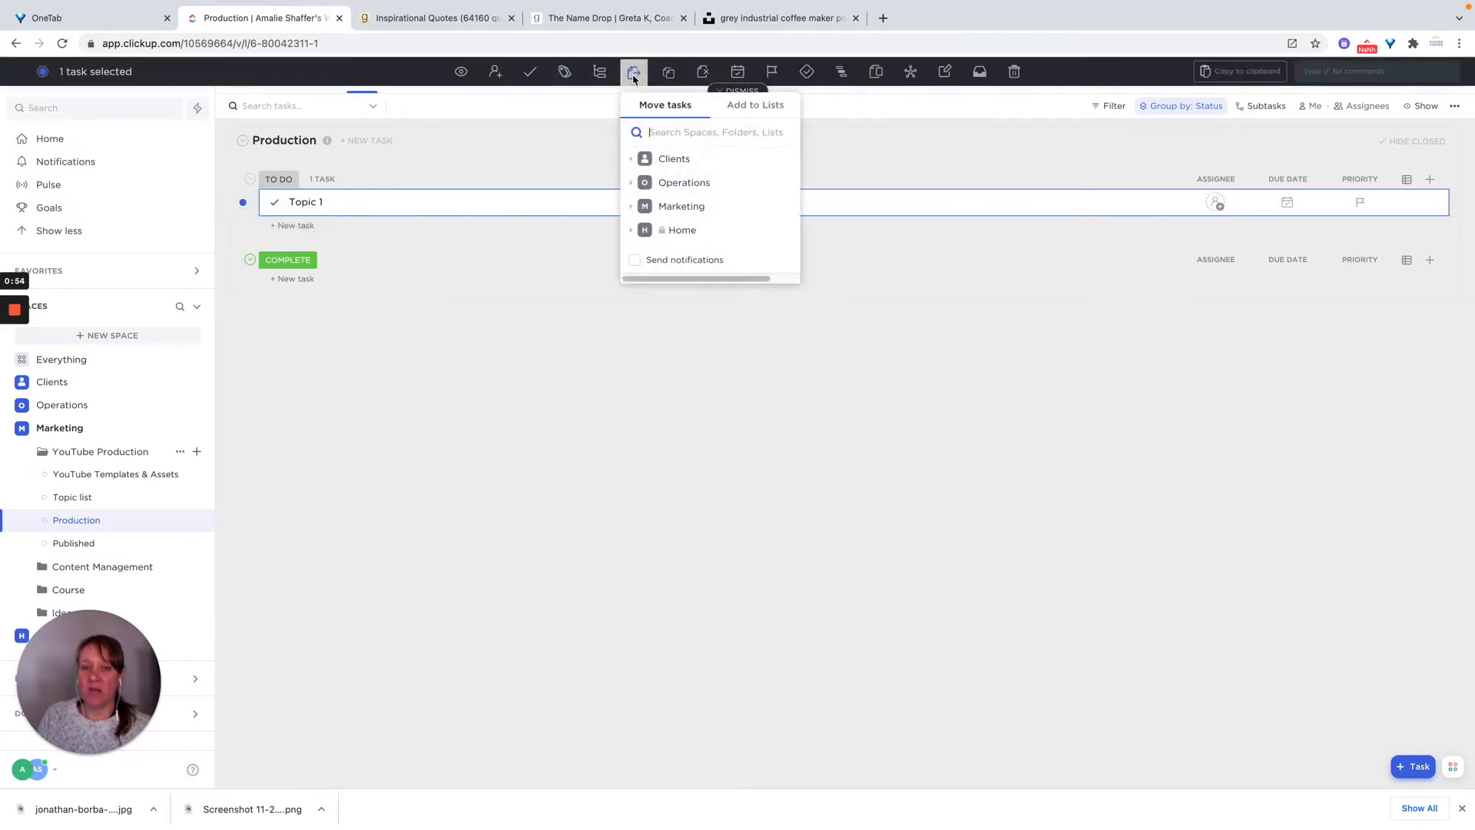
pyautogui.click(636, 207)
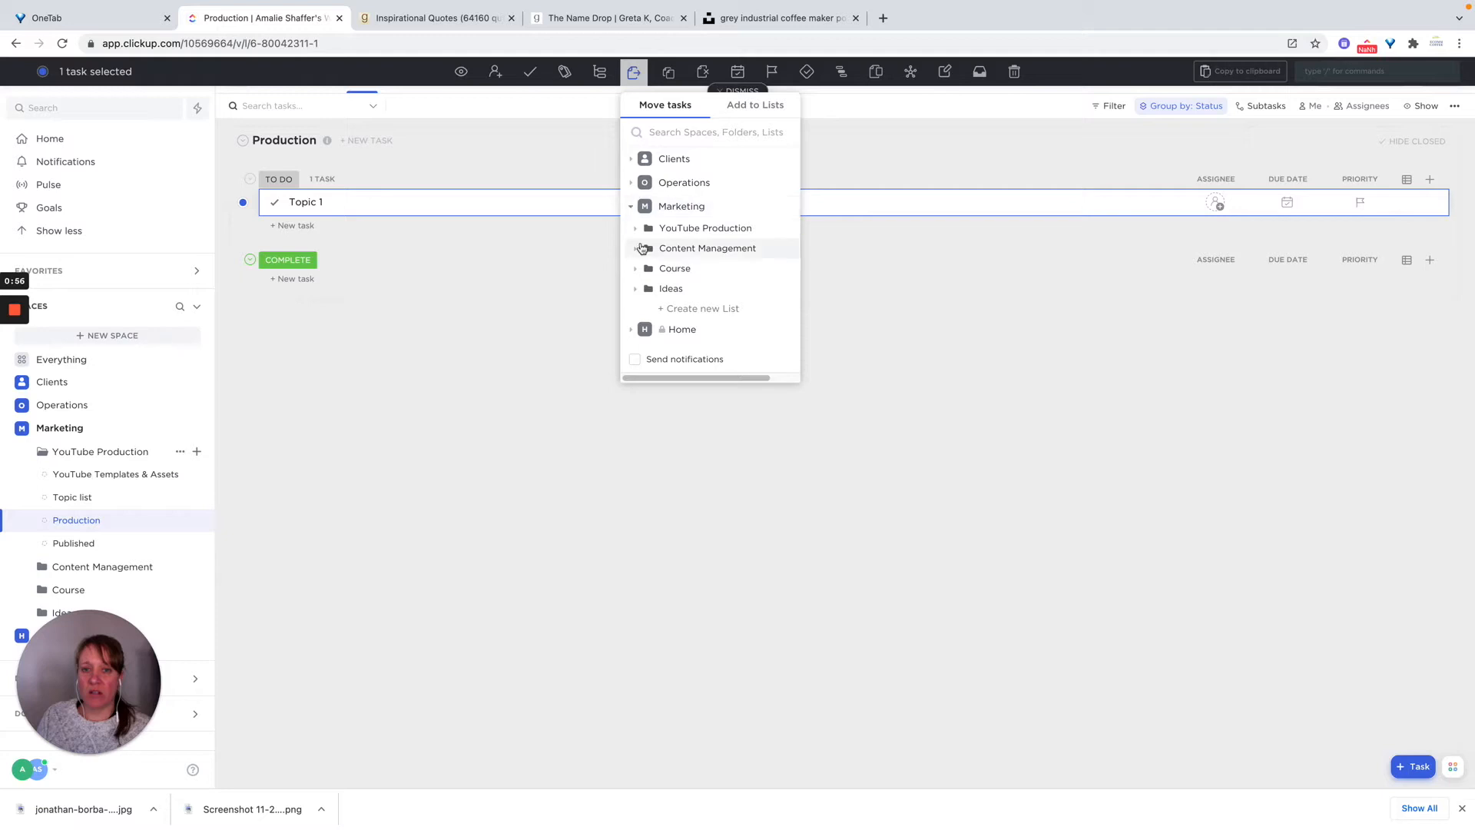
pyautogui.click(636, 249)
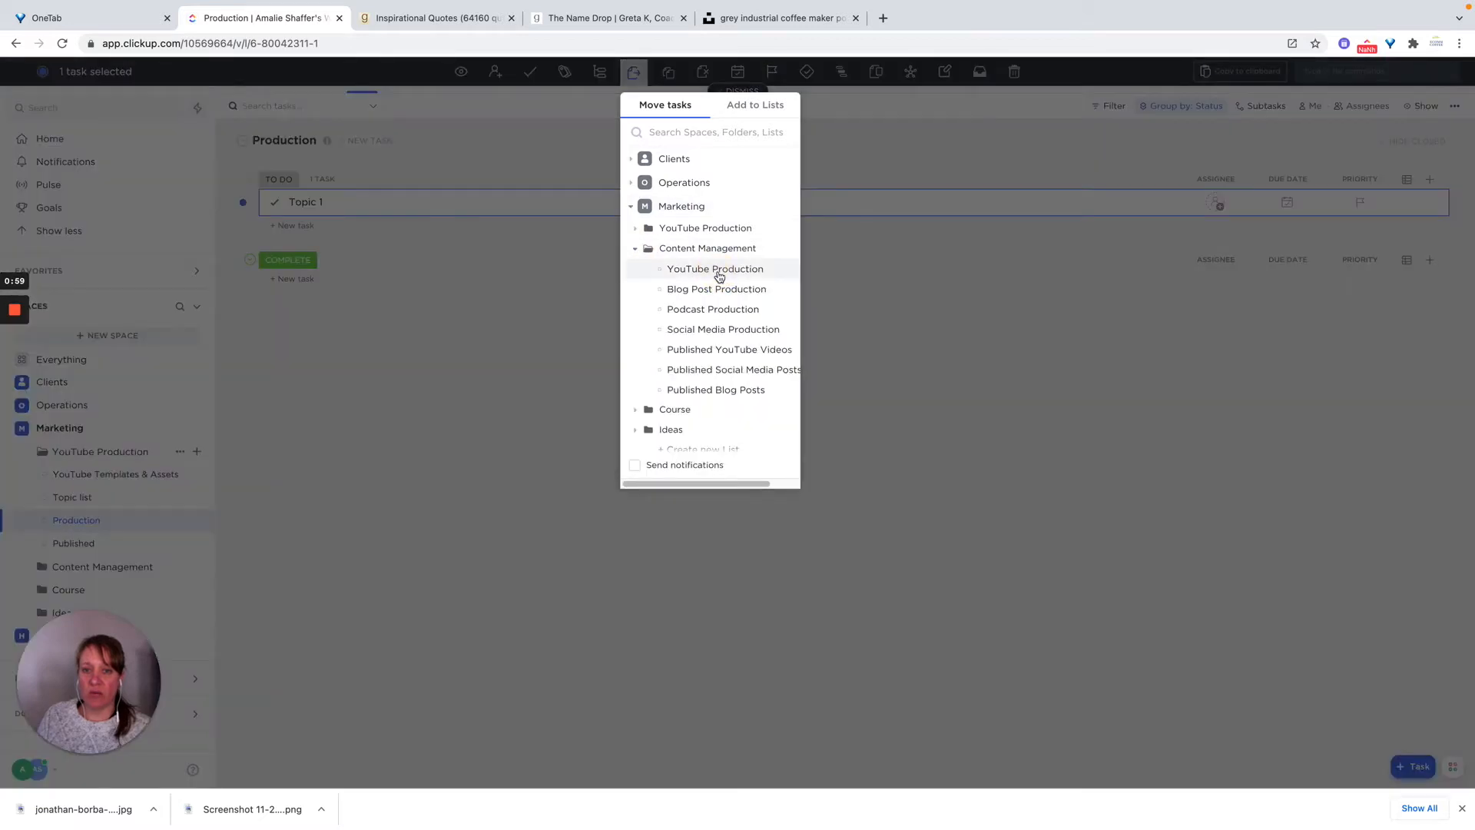
pyautogui.click(718, 270)
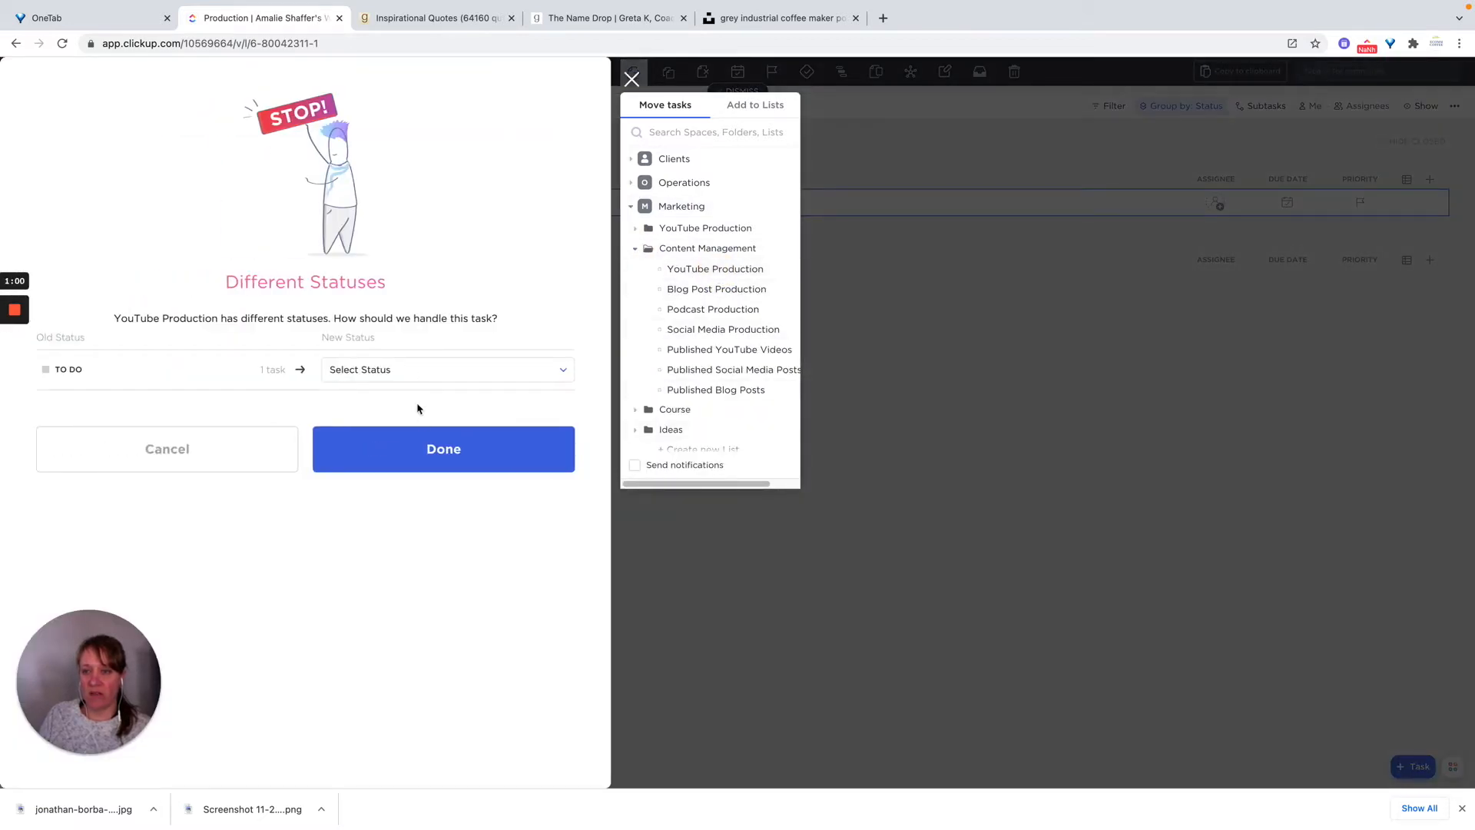
pyautogui.click(413, 376)
pyautogui.click(385, 369)
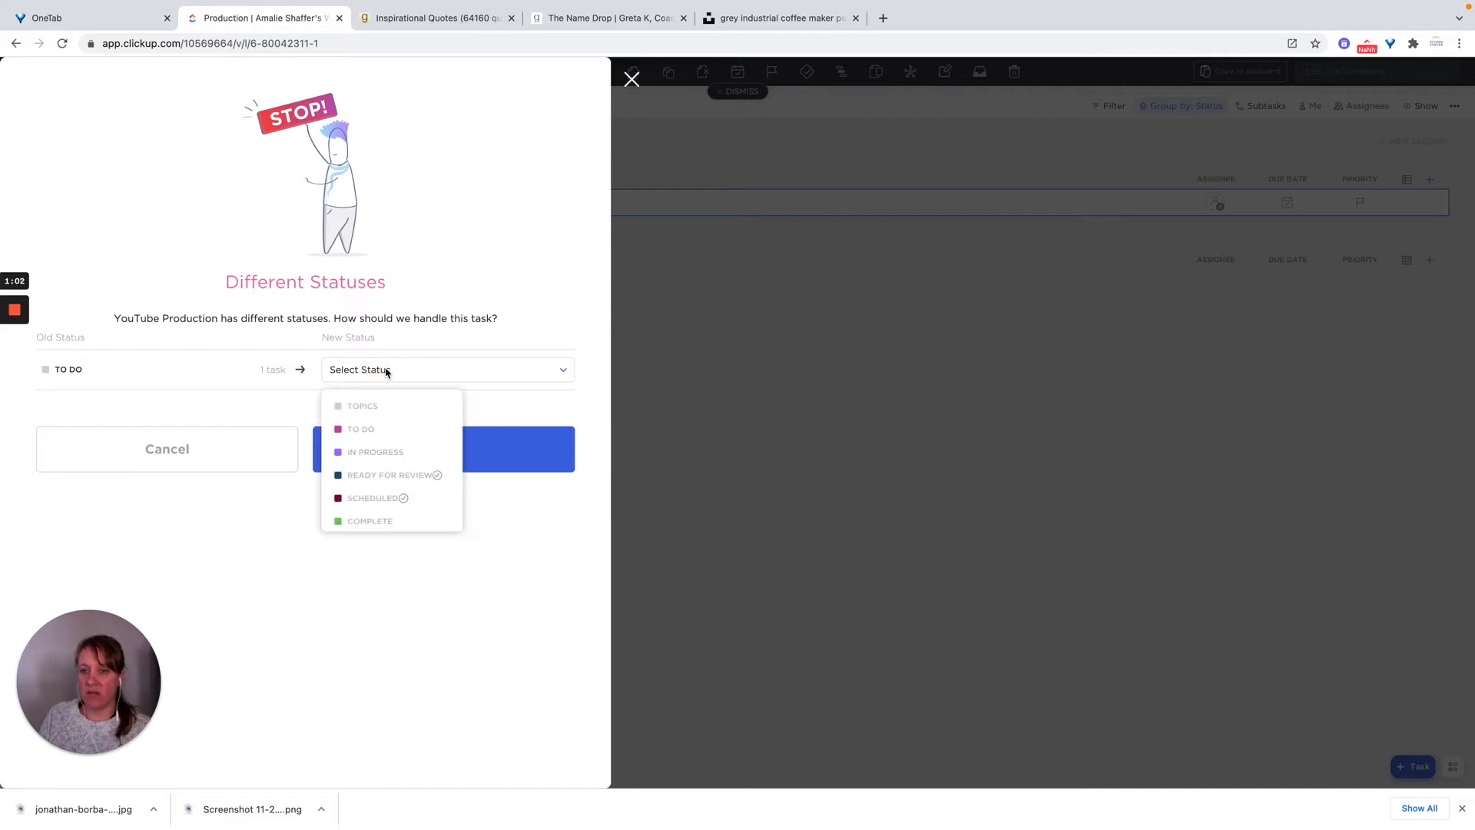
pyautogui.click(373, 407)
pyautogui.click(444, 449)
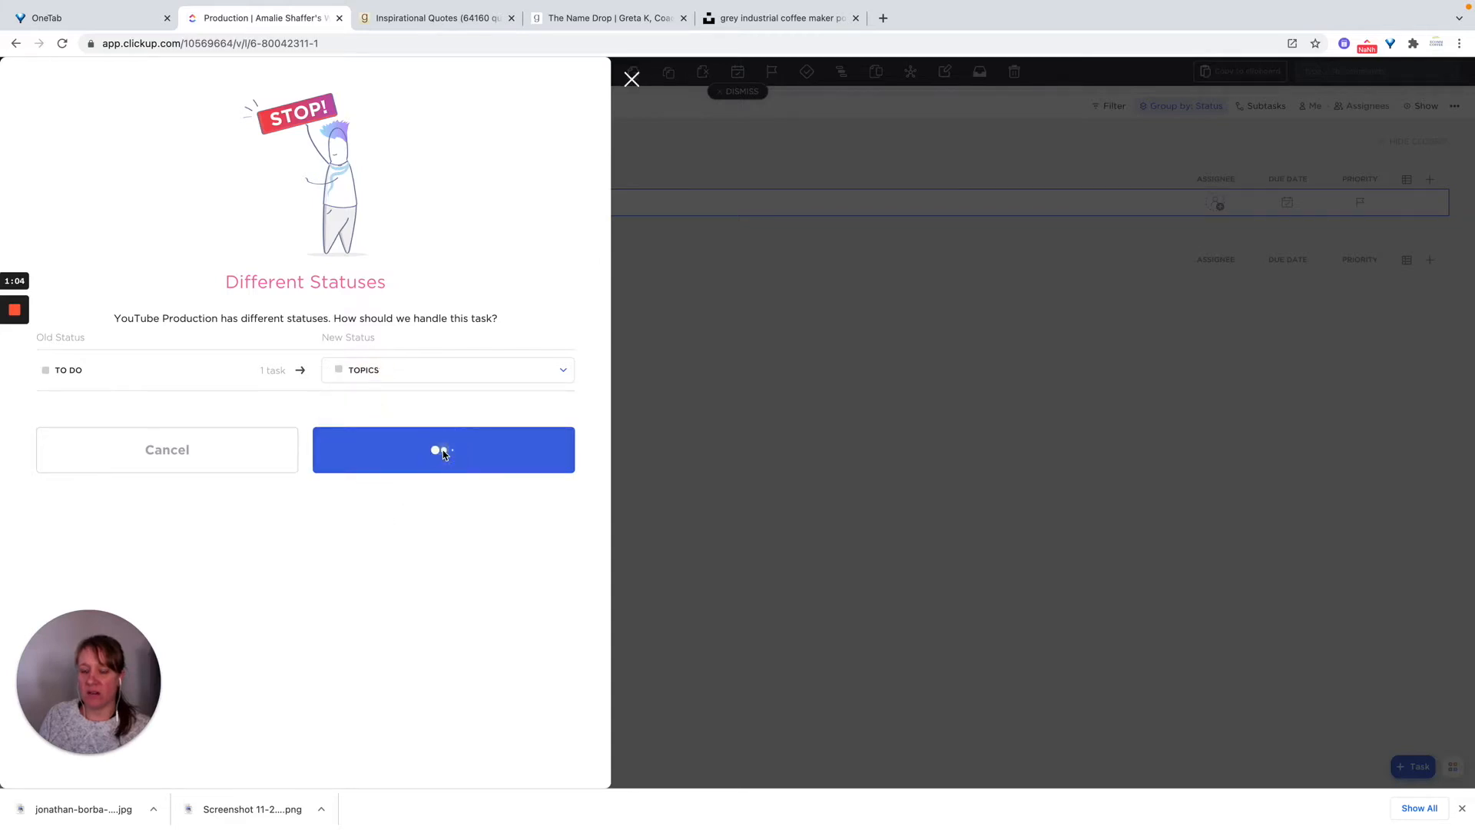
pyautogui.click(914, 417)
pyautogui.click(846, 560)
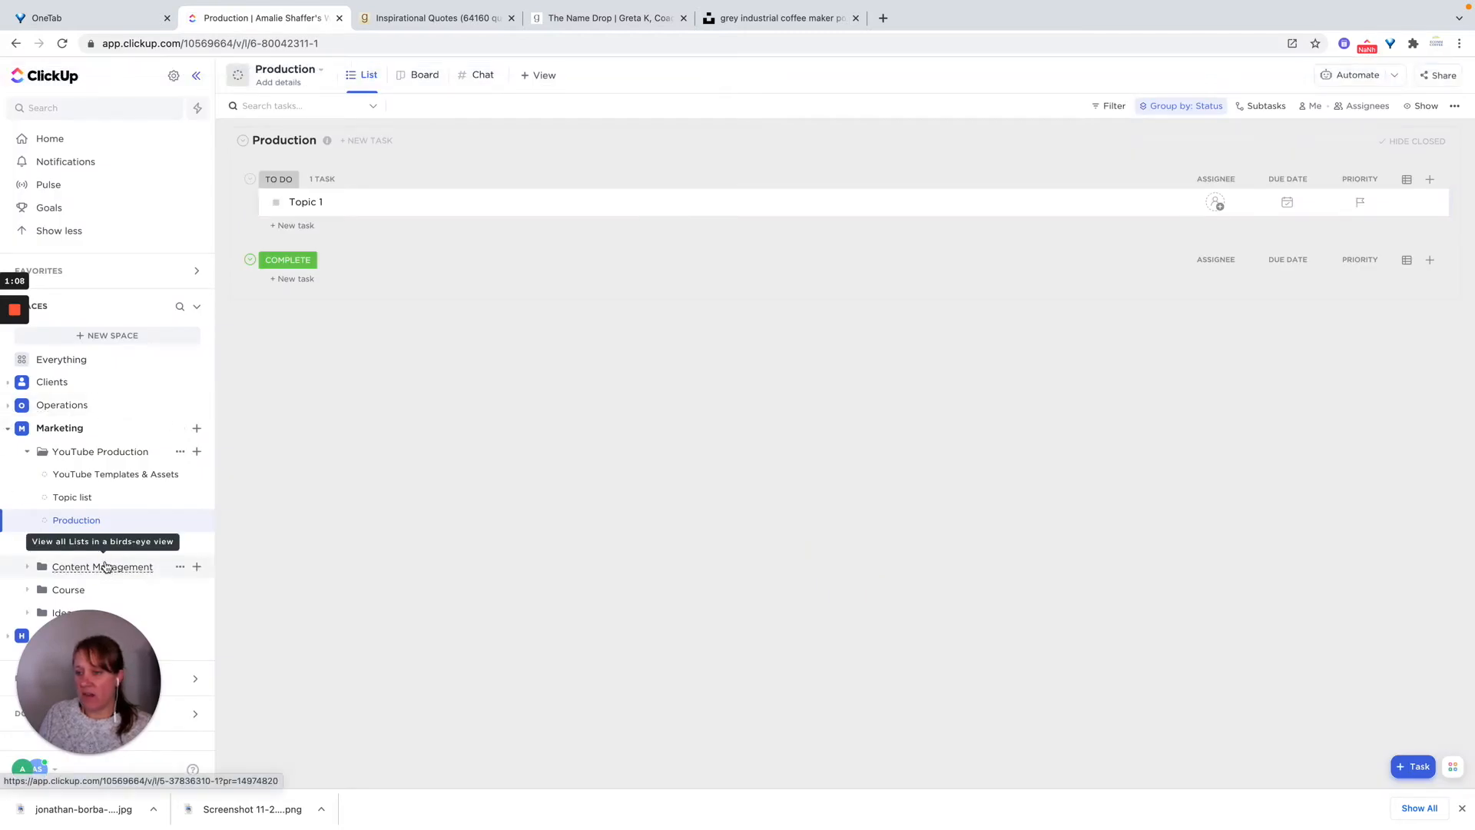
# In the Content Management folder's YouTube Production list, clear the due dates of the scheduled tasks Topic #1 and Template - {Title}.
pyautogui.click(106, 566)
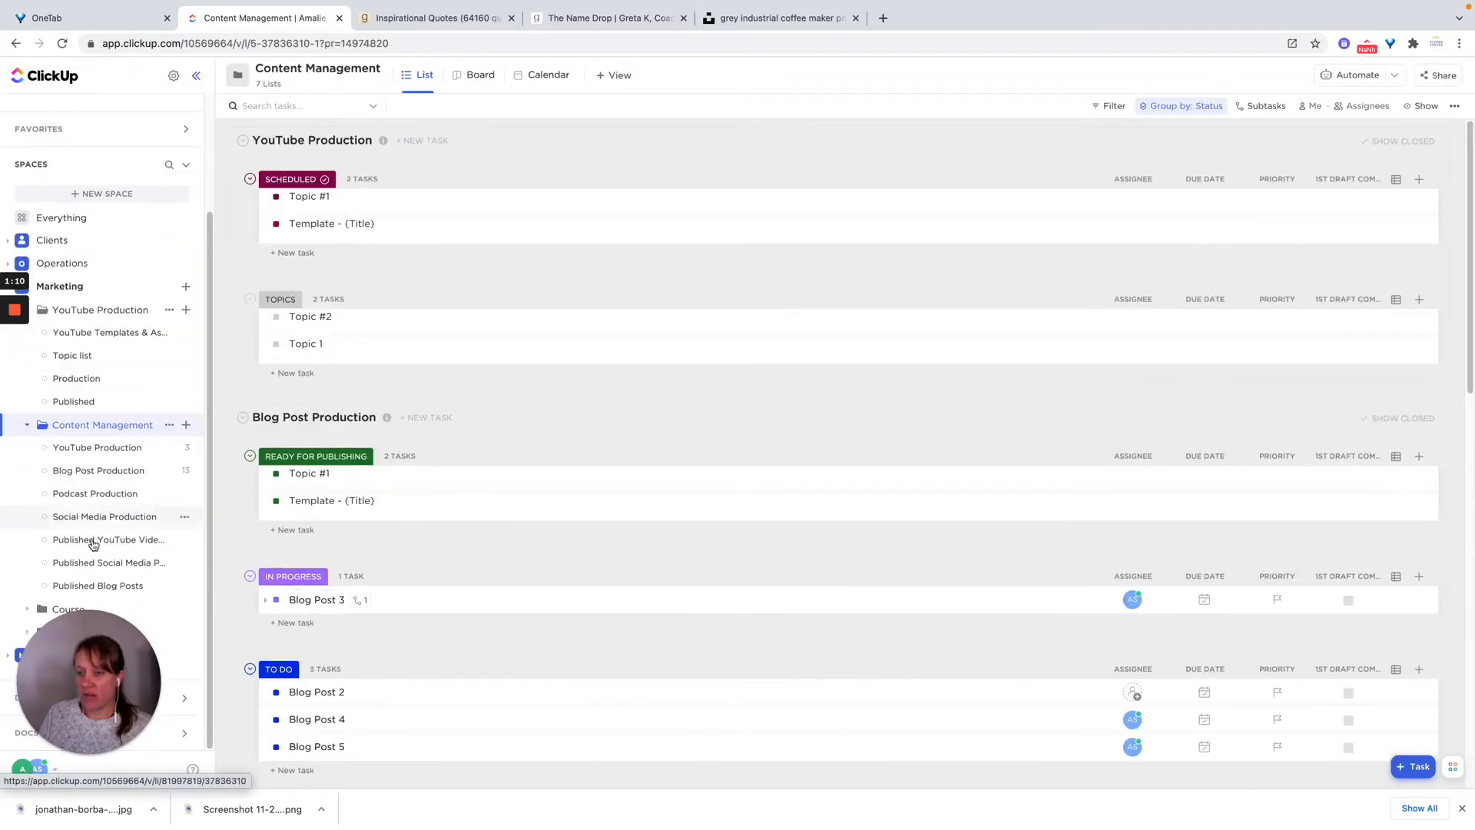
pyautogui.click(65, 446)
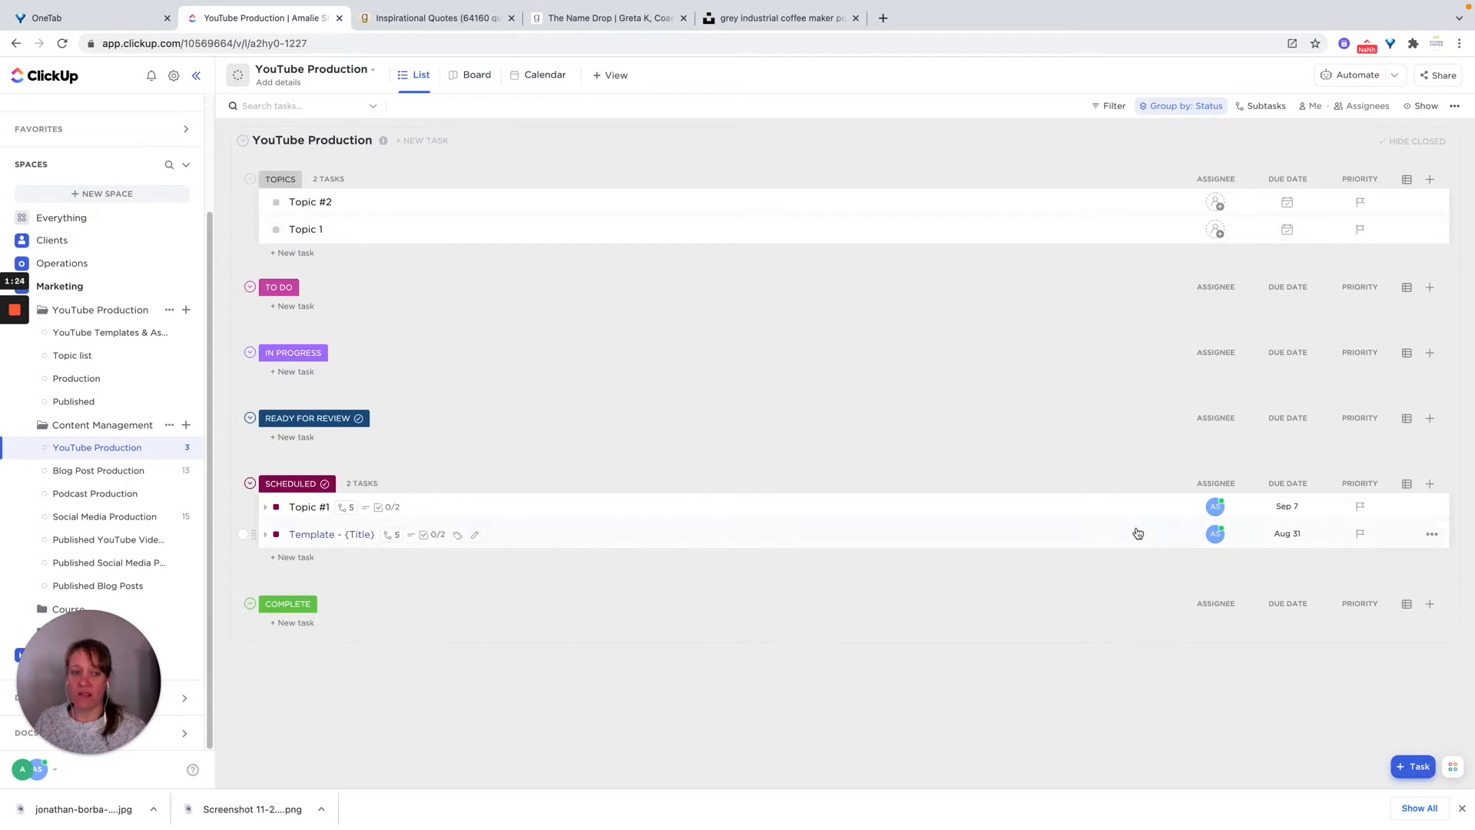
pyautogui.click(1270, 507)
pyautogui.click(1270, 534)
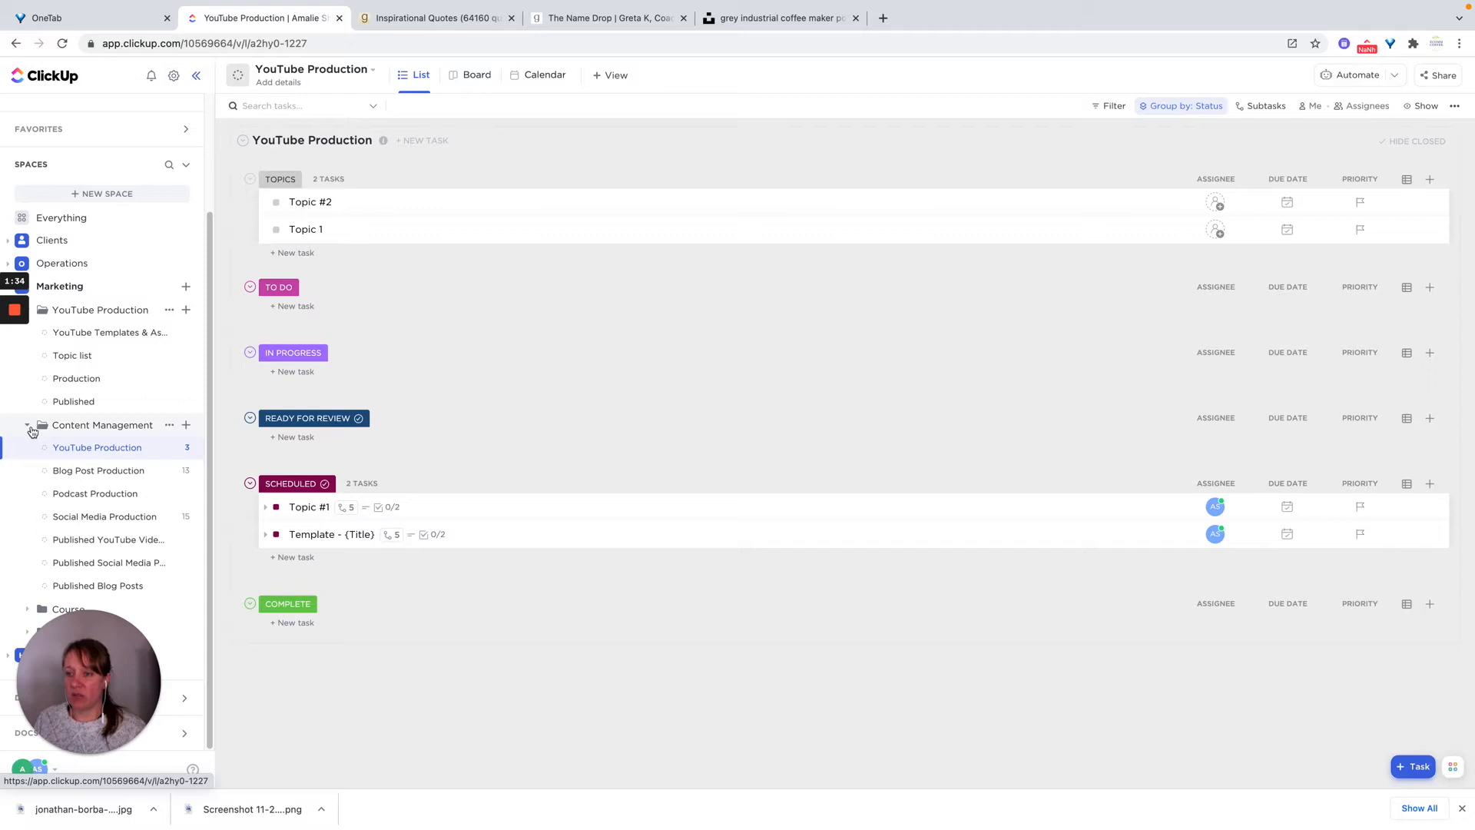
# Collapse the Content Management folder's lists.
pyautogui.click(29, 427)
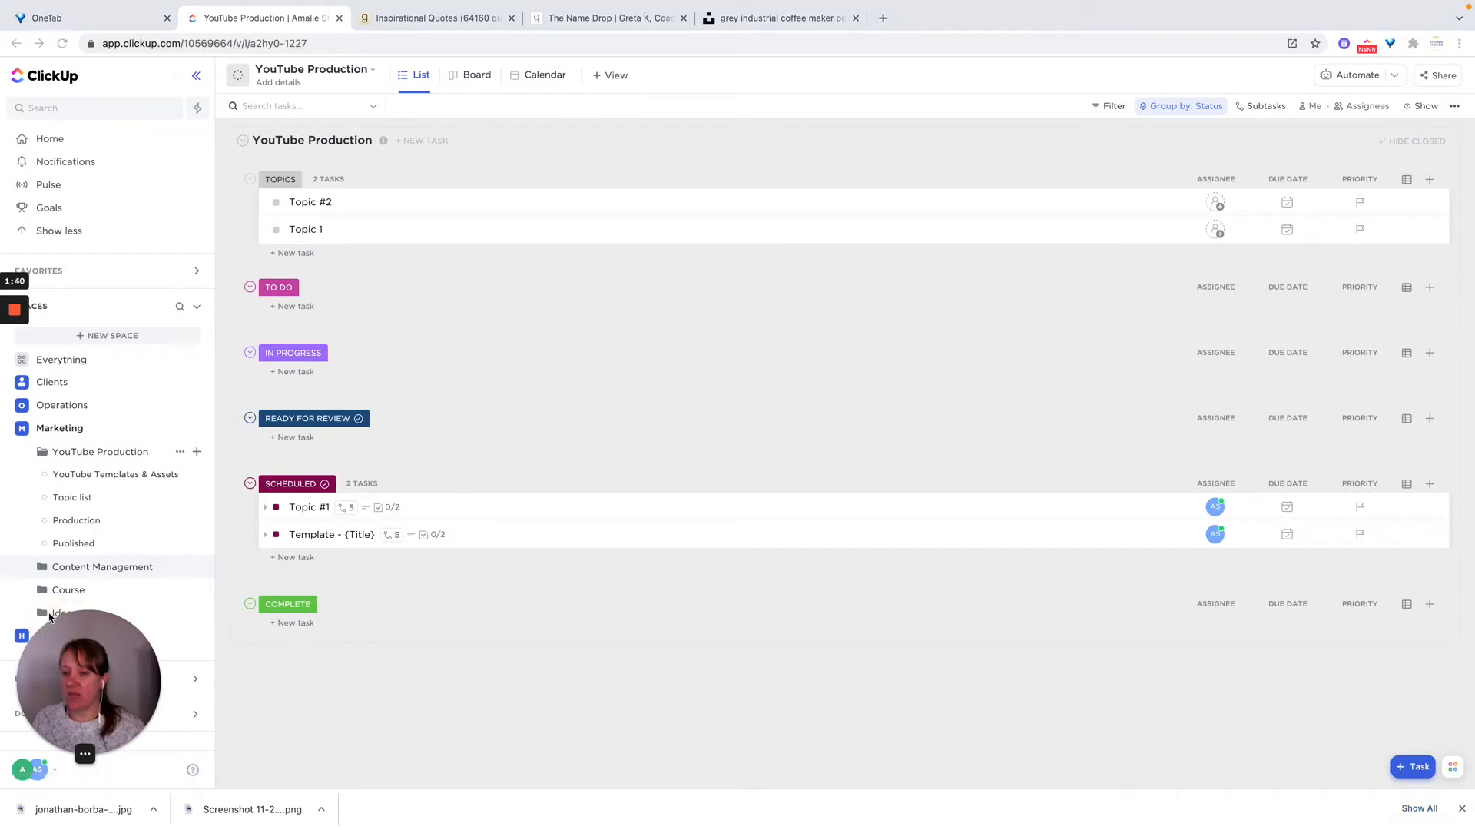
pyautogui.click(58, 454)
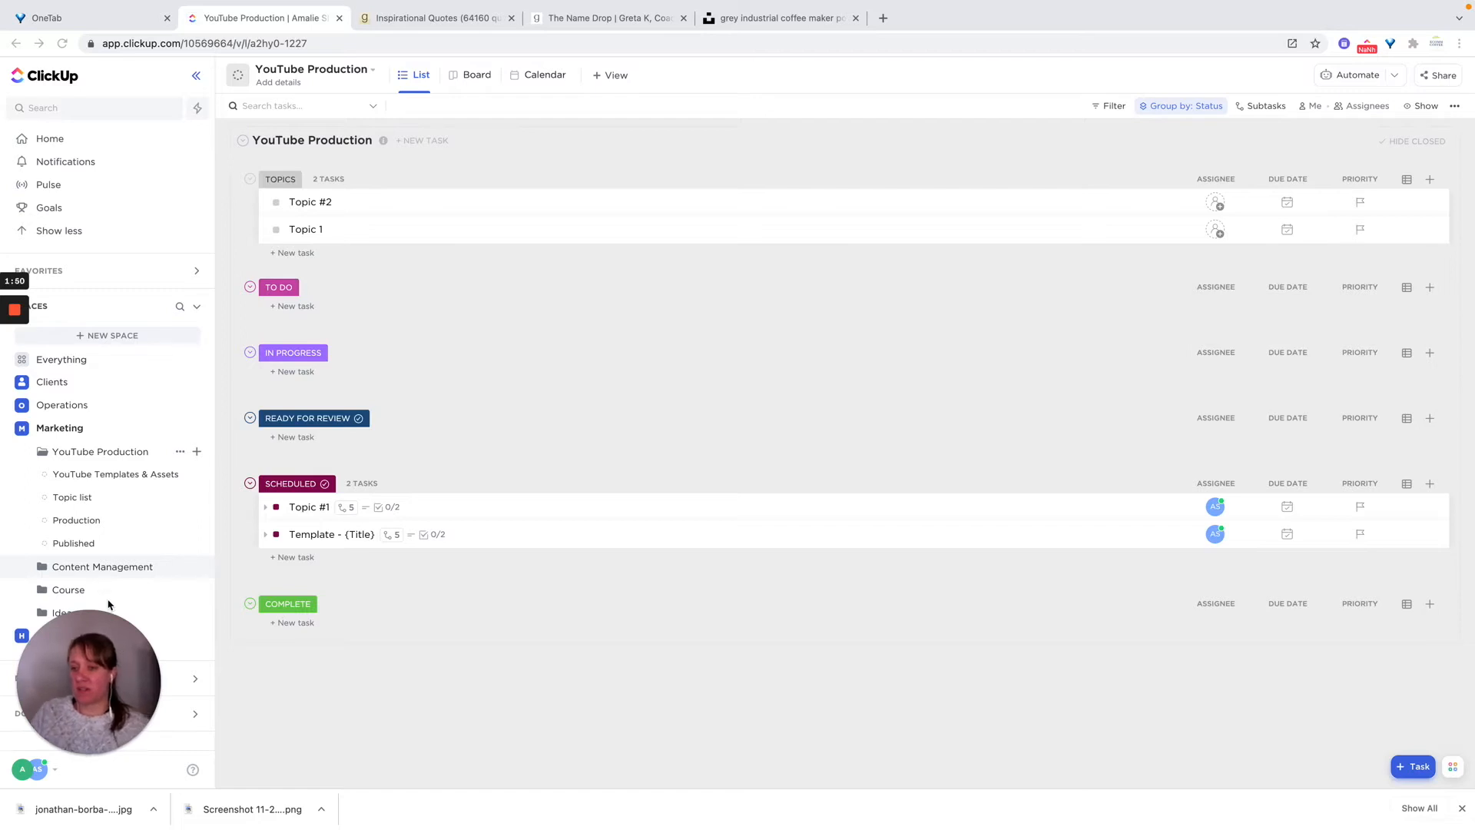
# Open the Ideas folder in Marketing and show its YouTube Ideas list.
pyautogui.moveTo(97, 639); pyautogui.dragTo(103, 353)
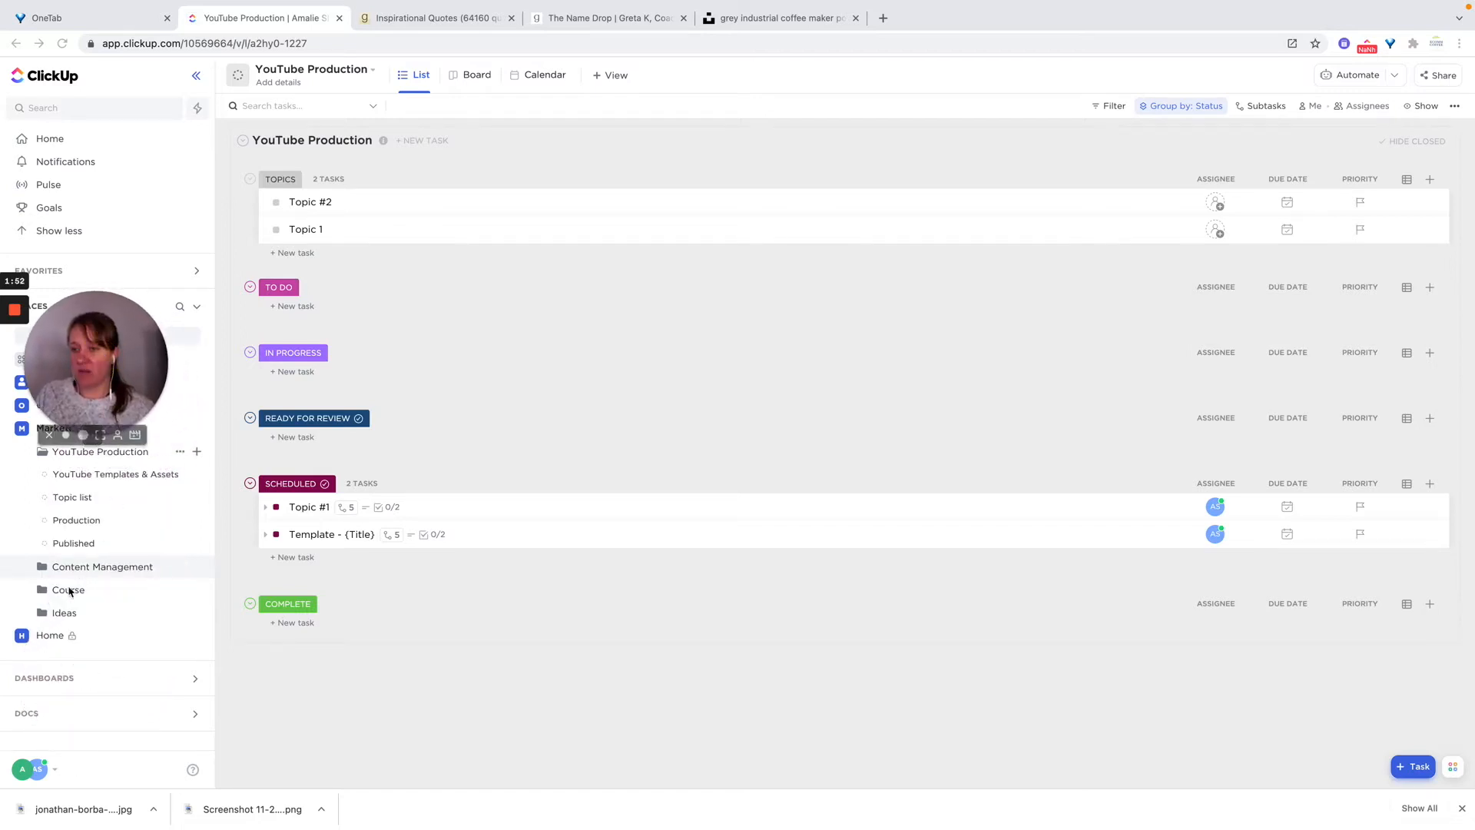
pyautogui.click(60, 613)
pyautogui.click(60, 615)
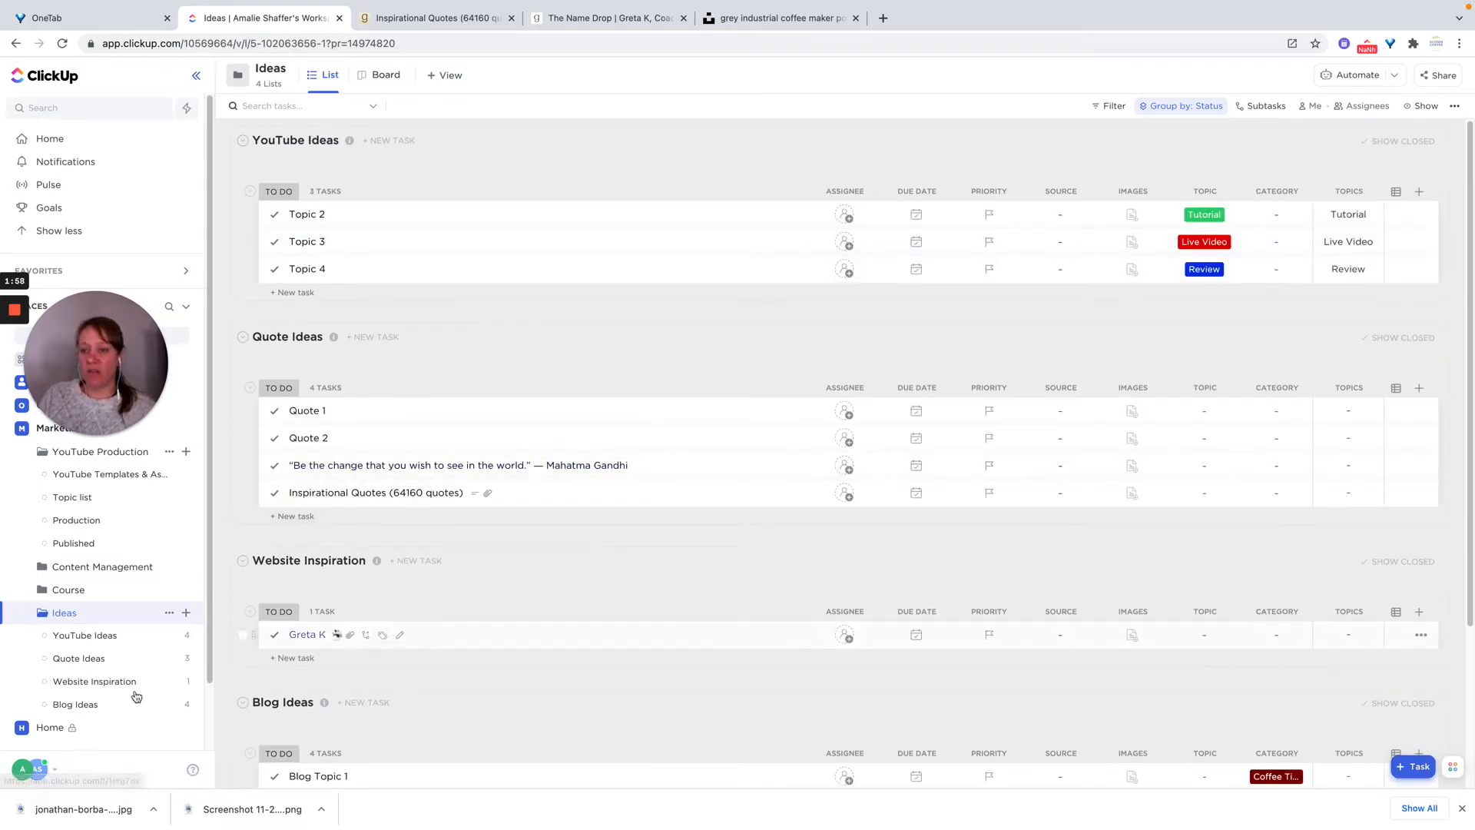
pyautogui.click(85, 638)
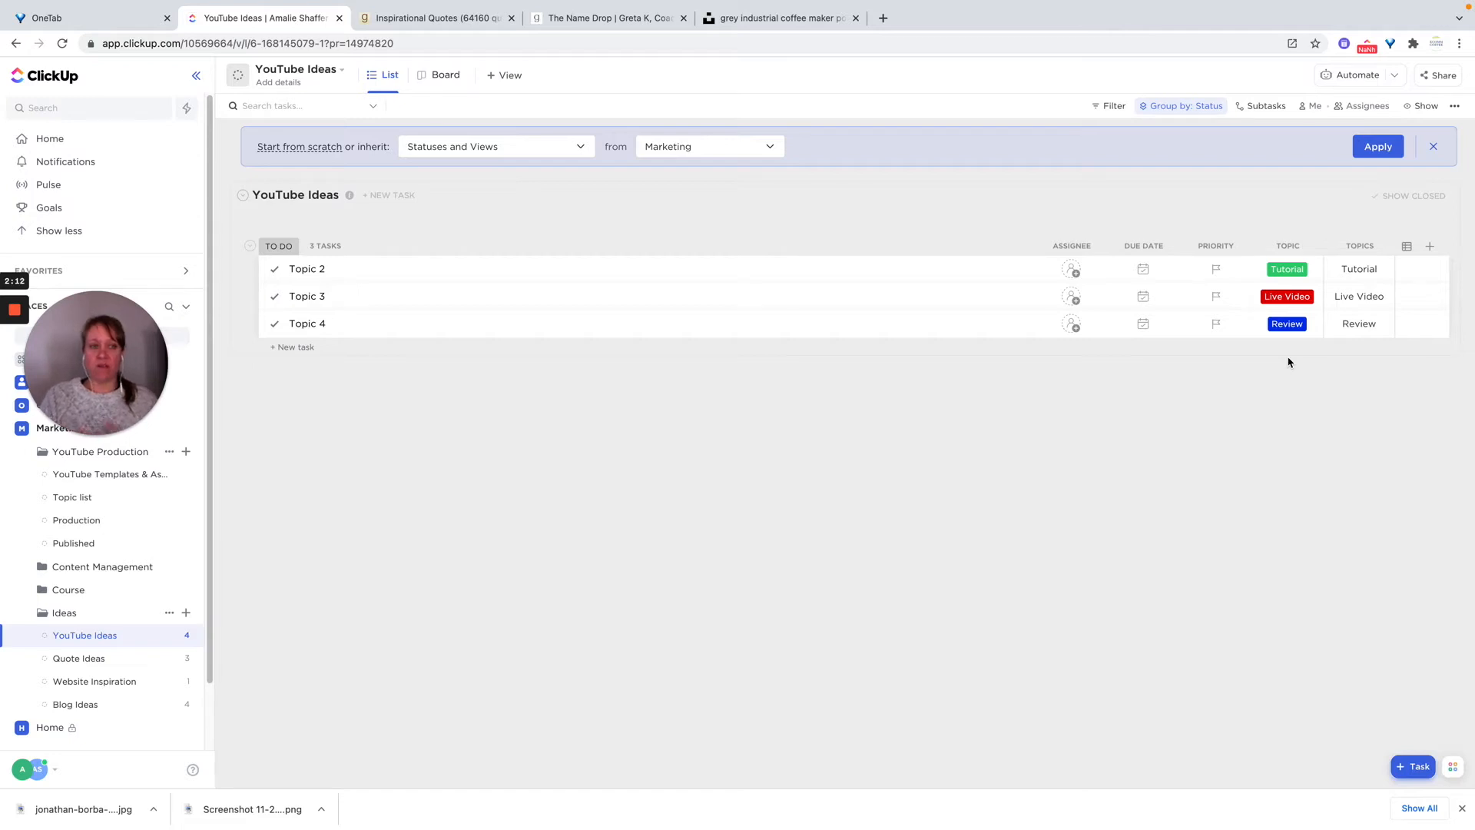
# Review the options available in Topic 2's Topics and Topic fields without changing them.
pyautogui.click(1359, 270)
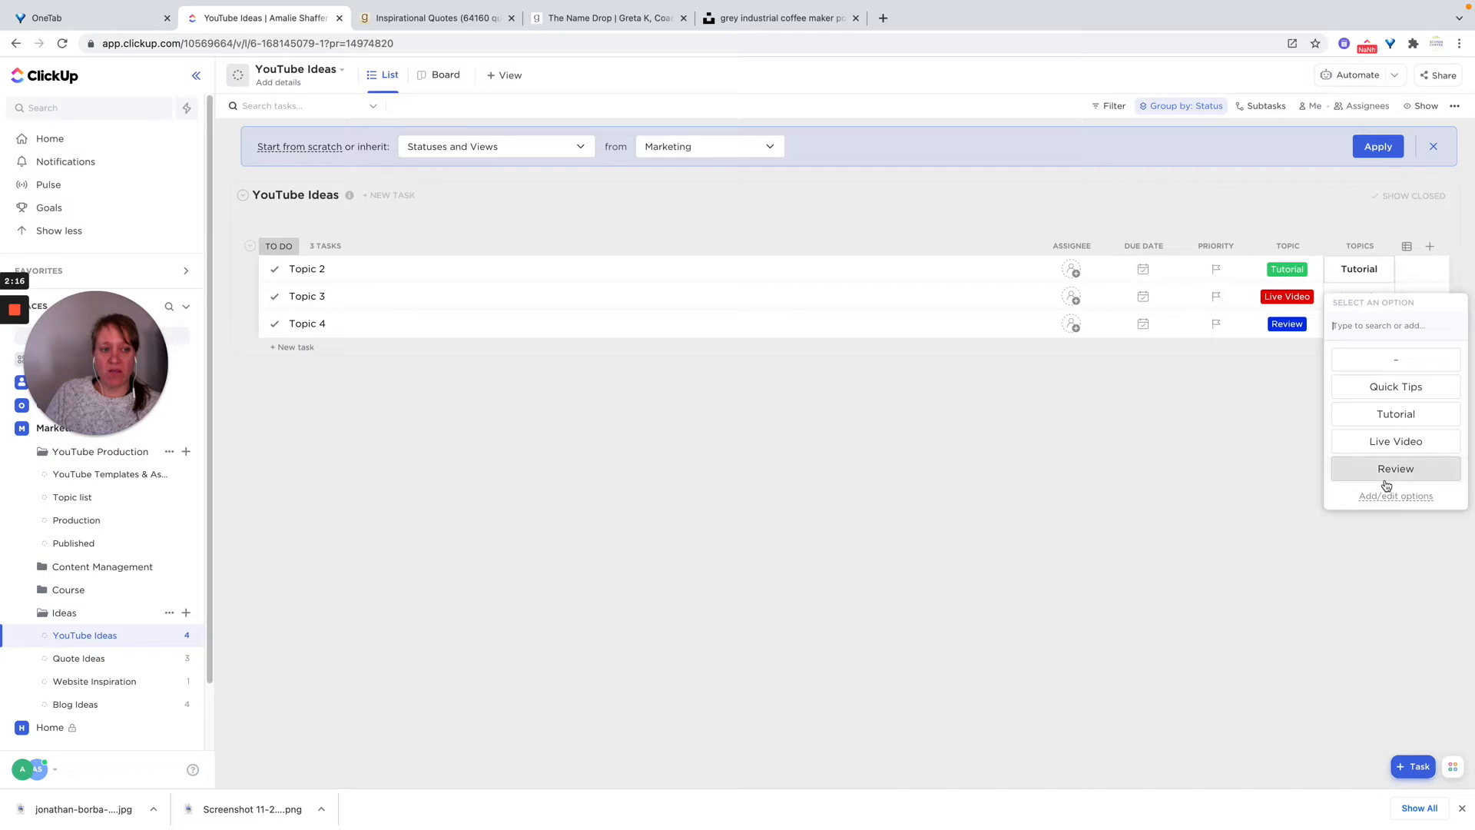
pyautogui.click(1275, 453)
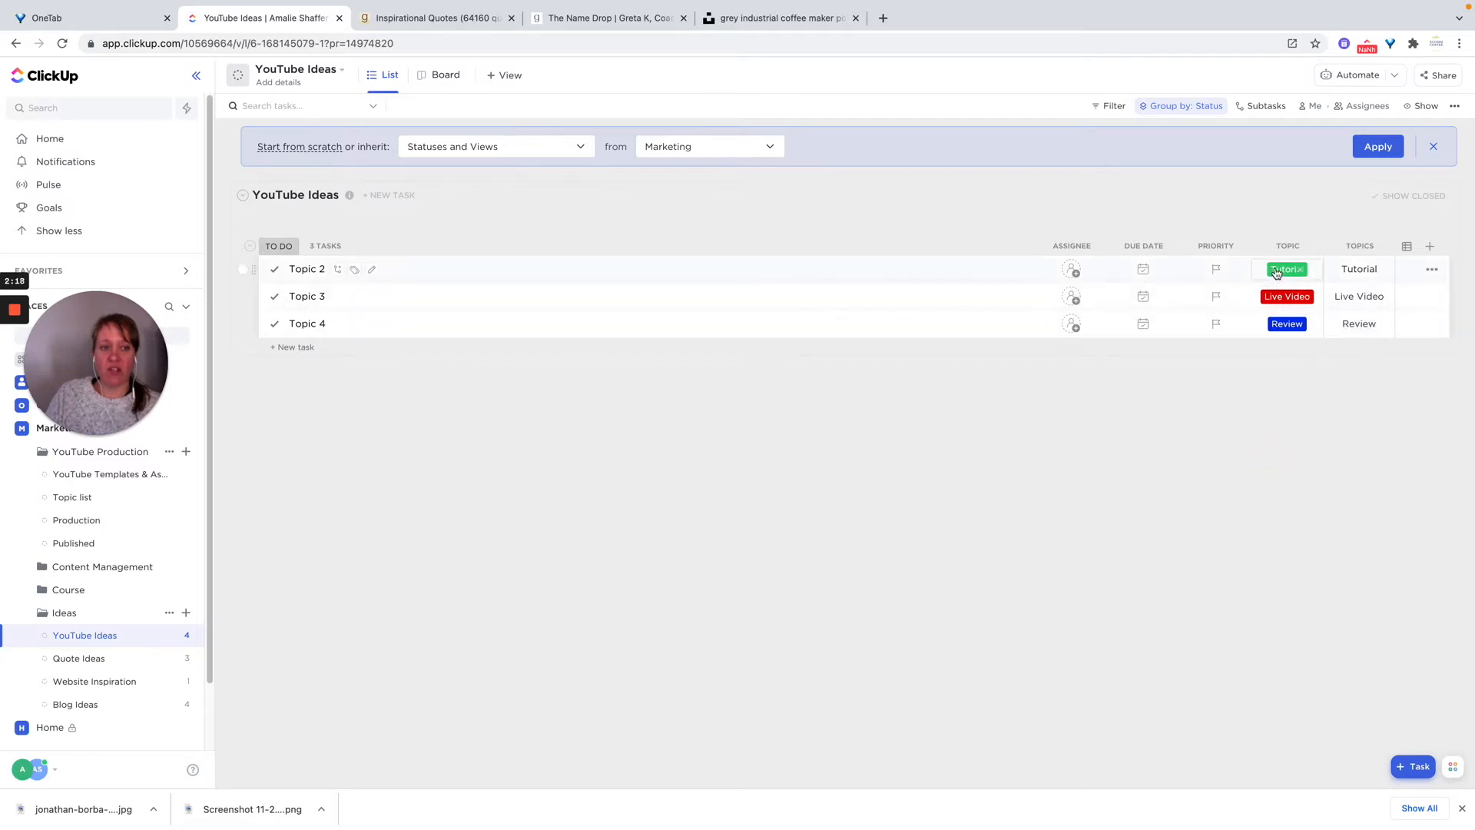
pyautogui.click(1287, 269)
pyautogui.click(1234, 616)
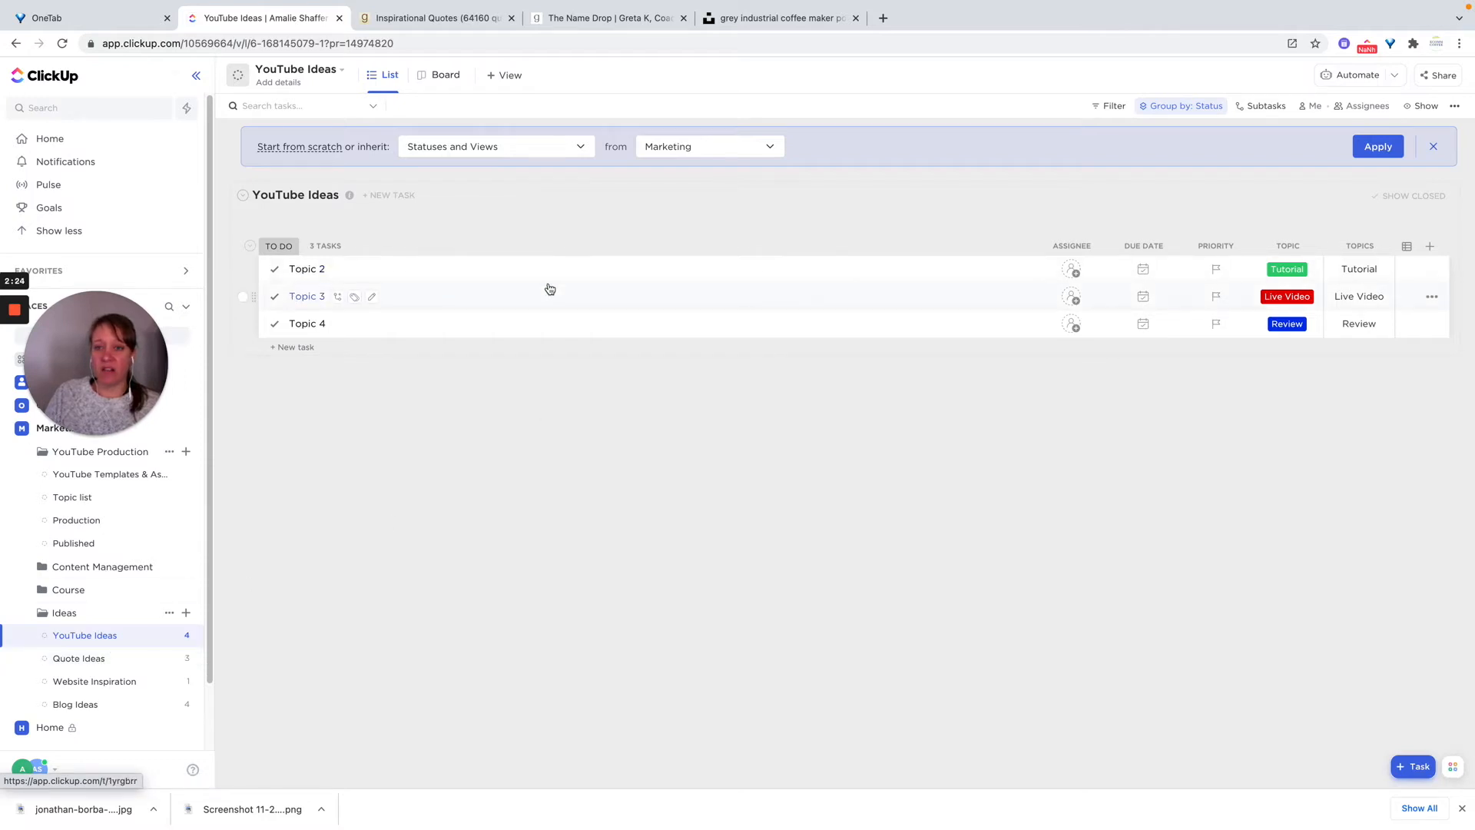
# Add a long-text custom field named Note to the YouTube Ideas list.
pyautogui.click(1429, 247)
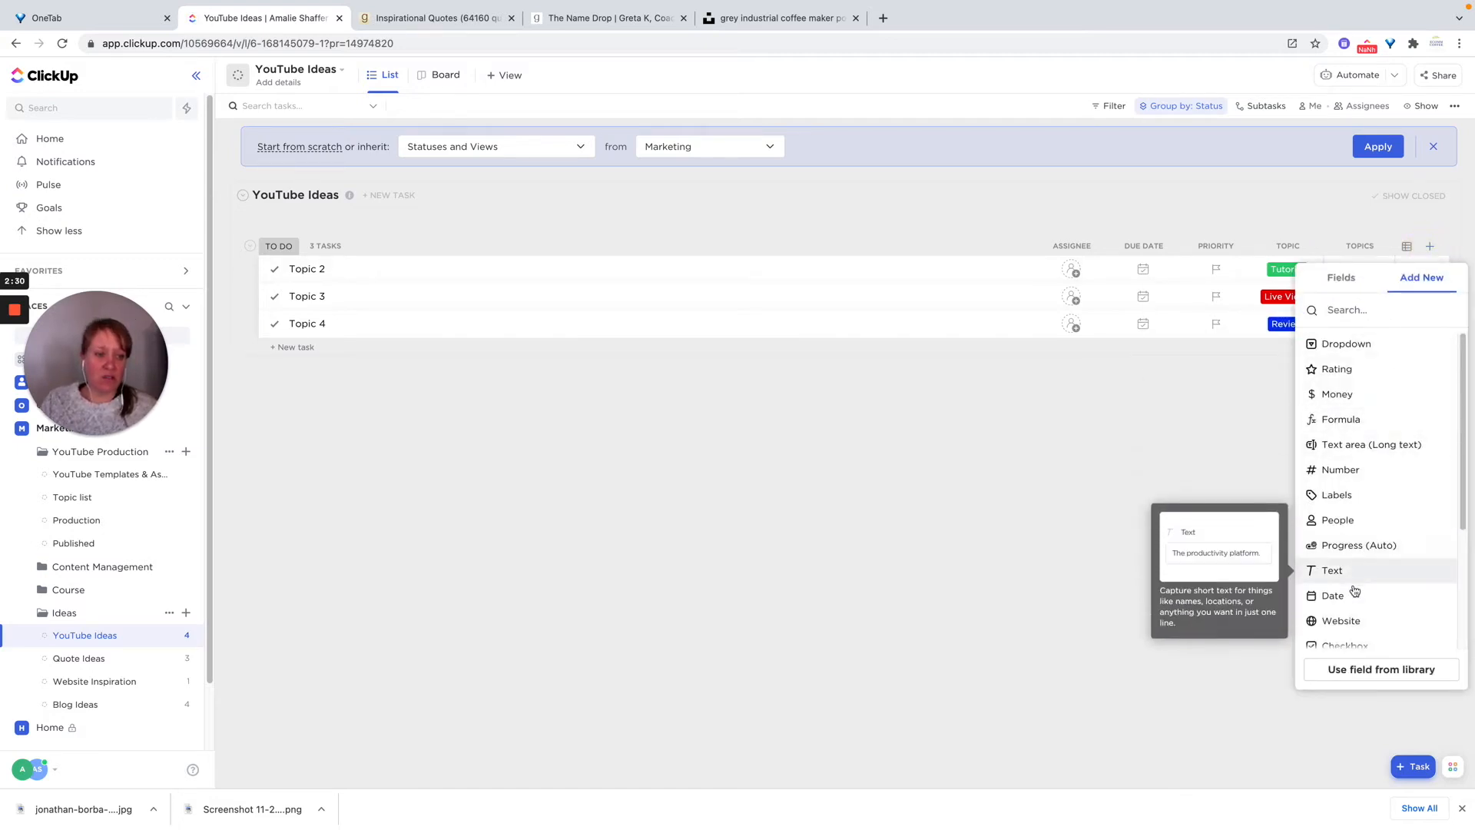
pyautogui.click(1364, 445)
pyautogui.write('N')
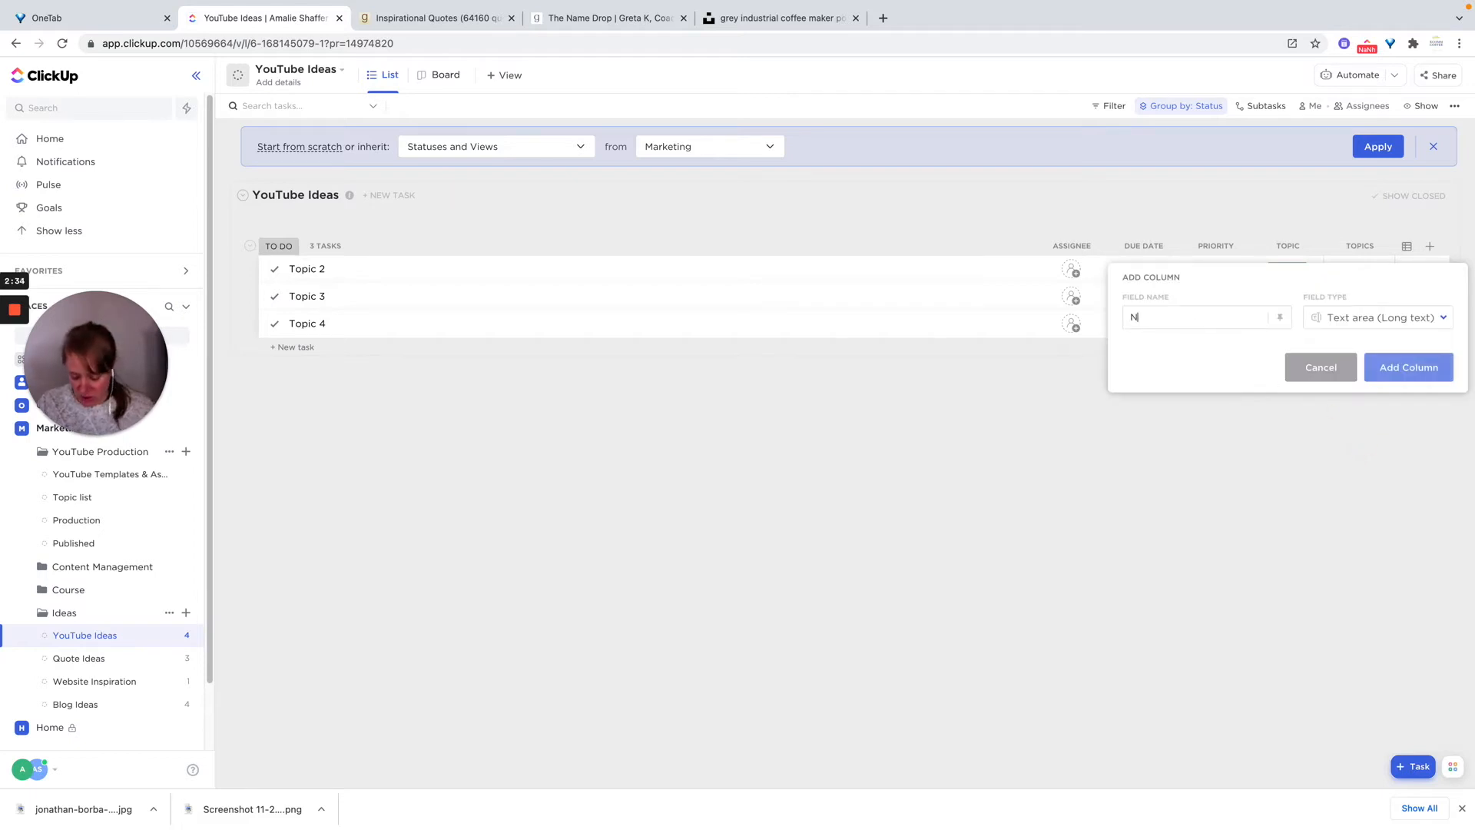
pyautogui.write('ote')
pyautogui.click(1408, 368)
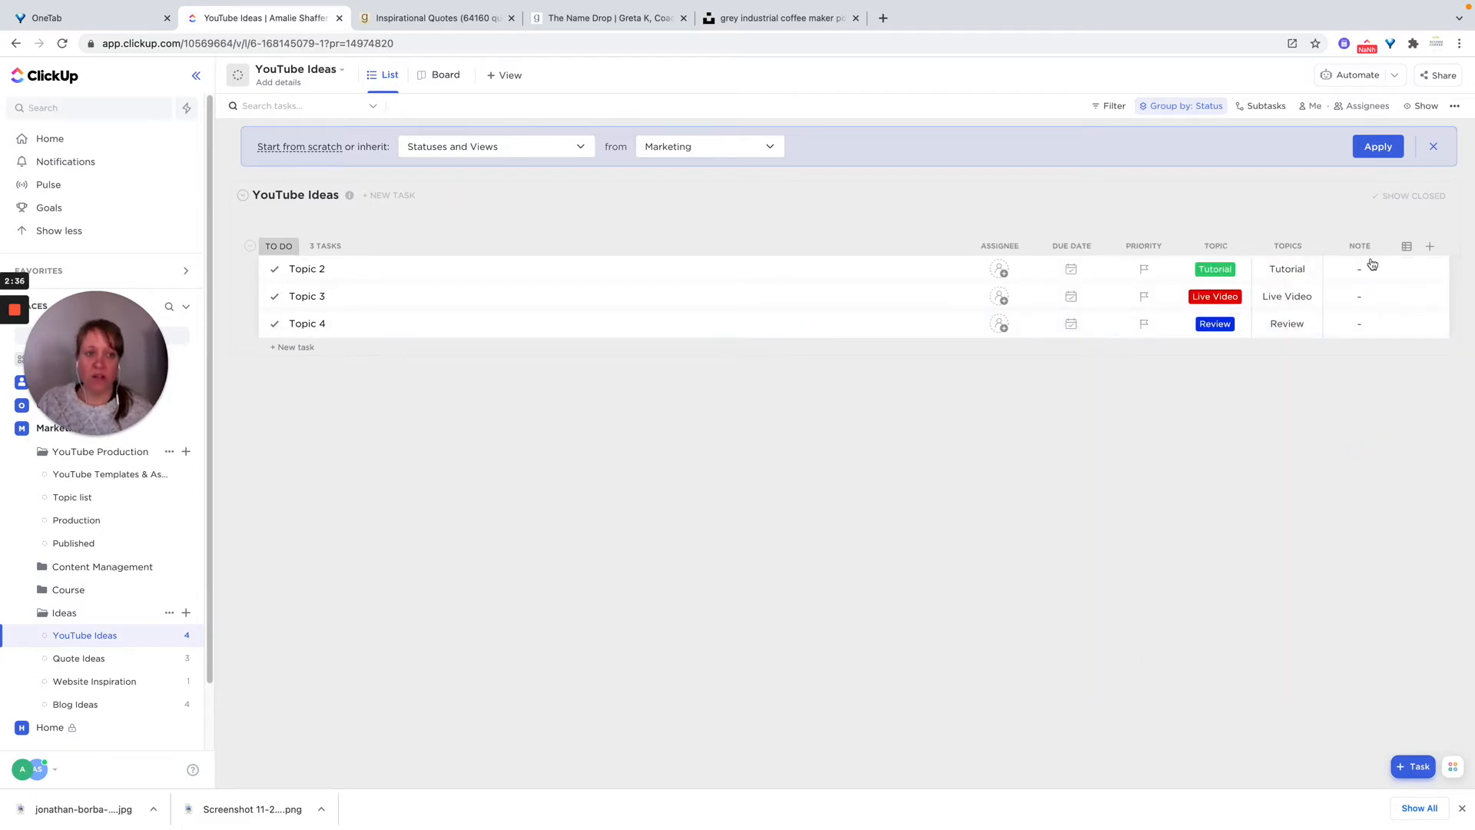
# Check Topic 2's description area and fields, close the task and open the Quote Ideas list.
pyautogui.click(422, 270)
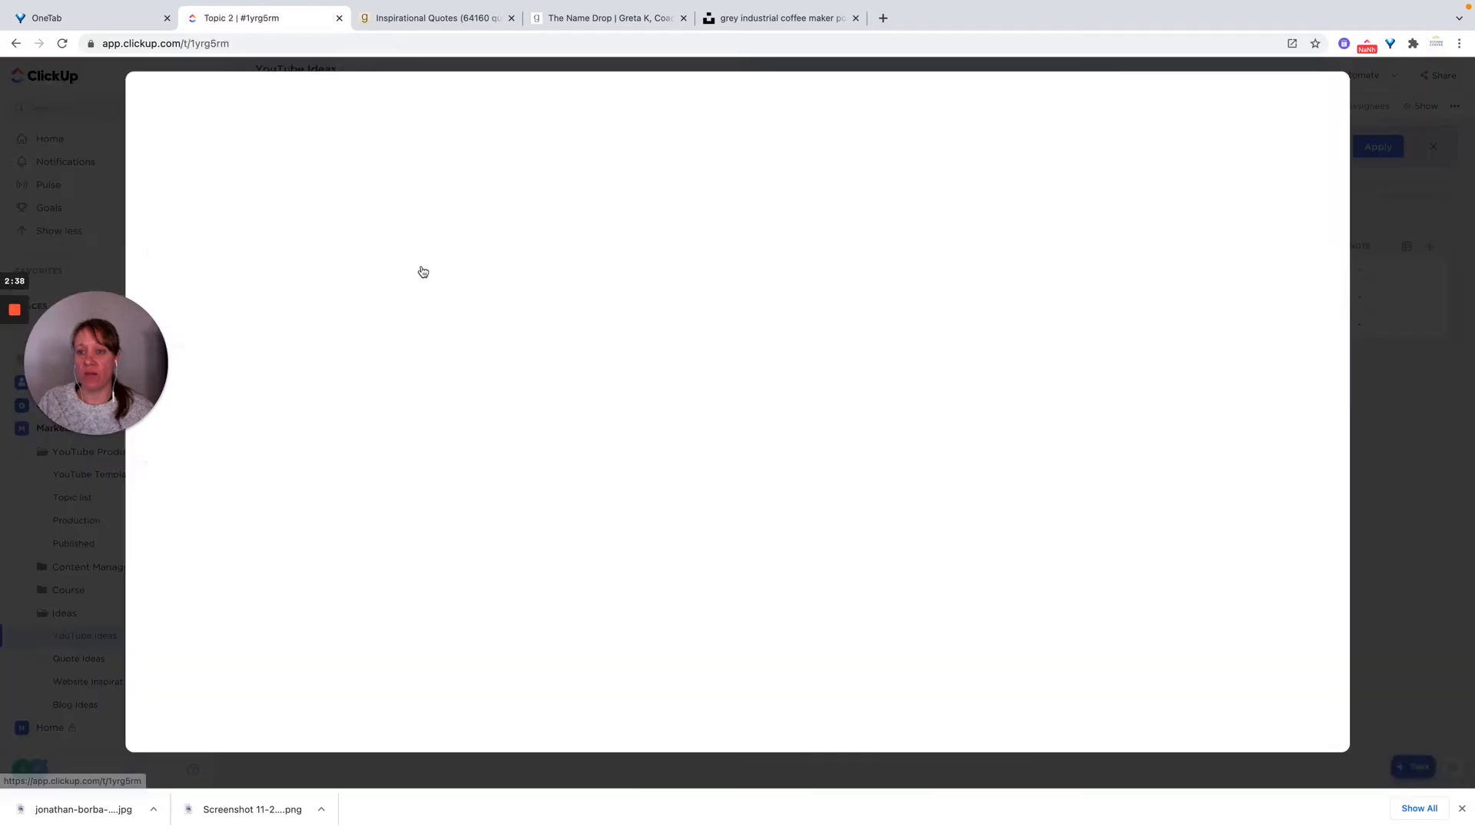
pyautogui.click(256, 262)
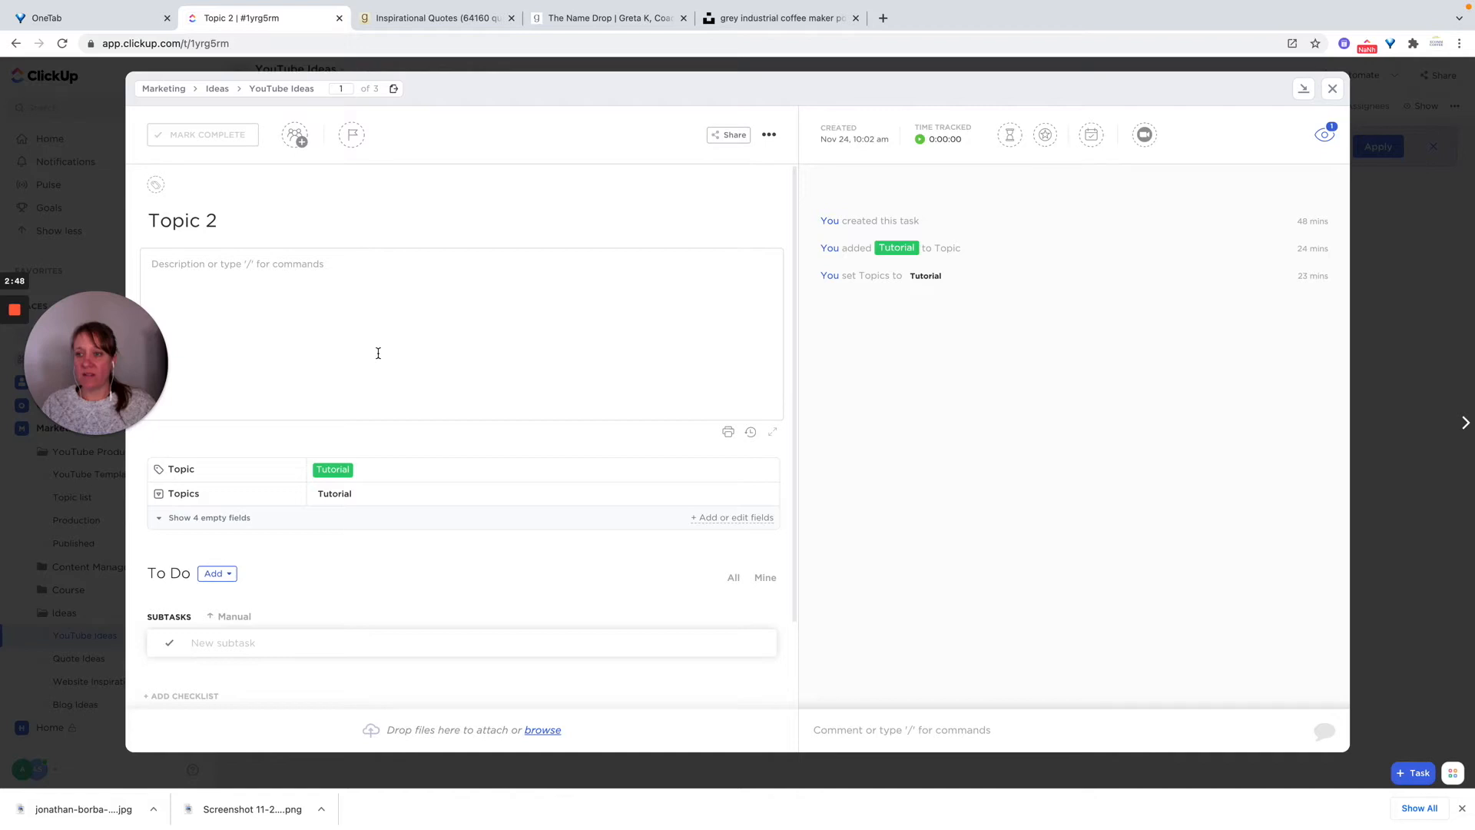
pyautogui.click(1332, 88)
pyautogui.click(71, 658)
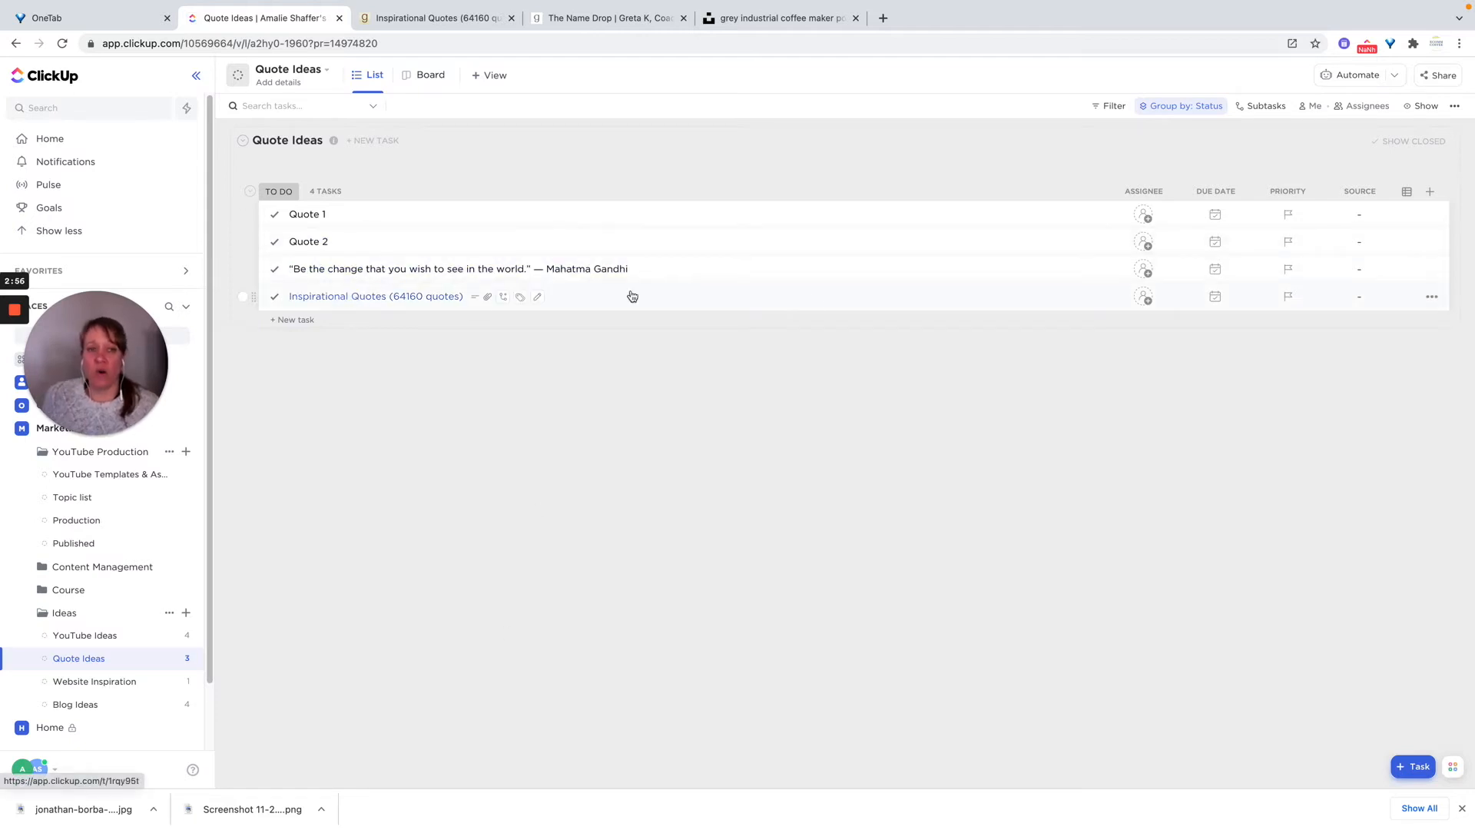
pyautogui.click(1431, 193)
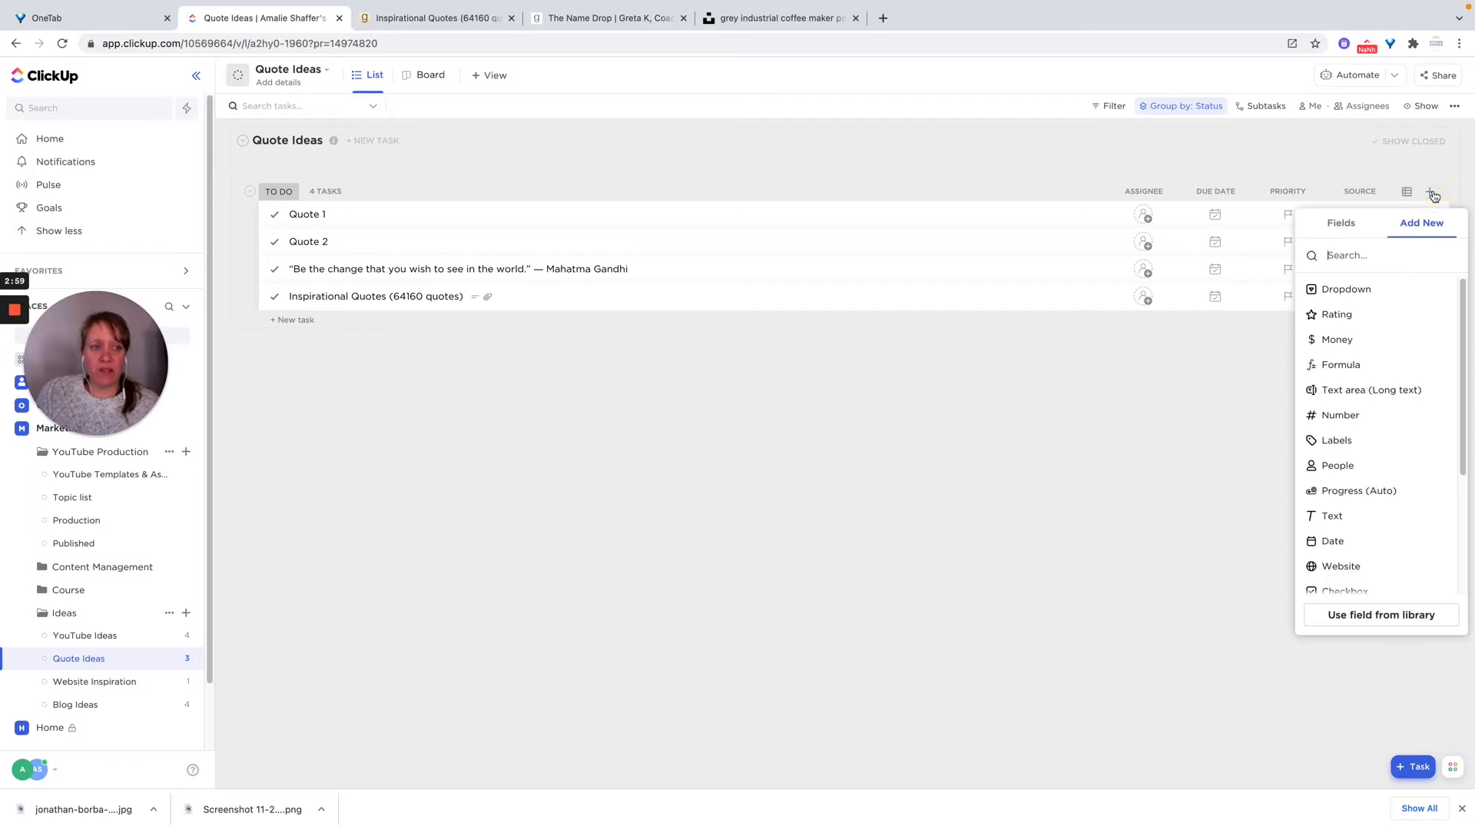
pyautogui.click(1340, 226)
pyautogui.scroll(-5, 1358, 413)
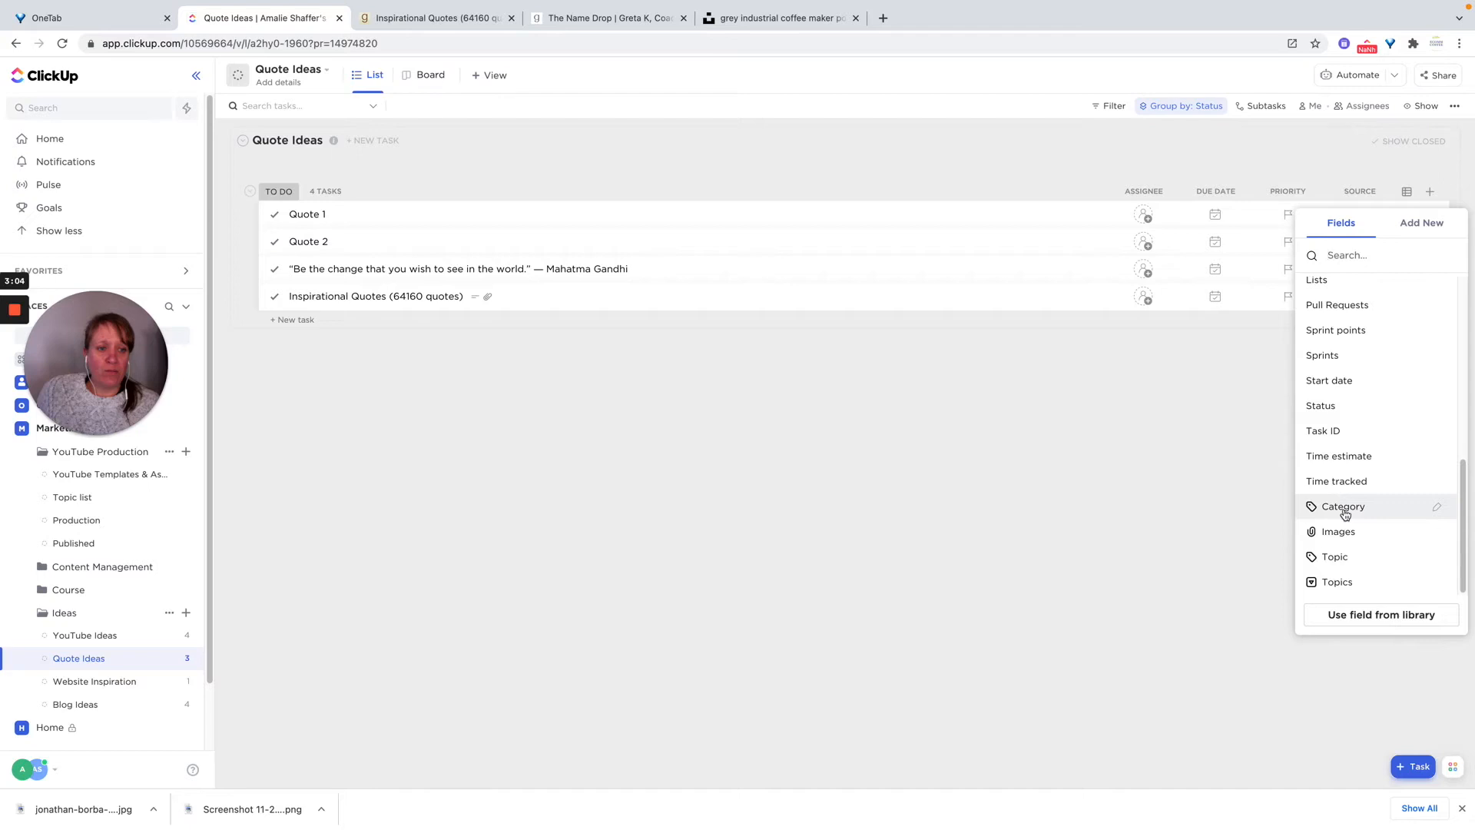
pyautogui.click(1129, 485)
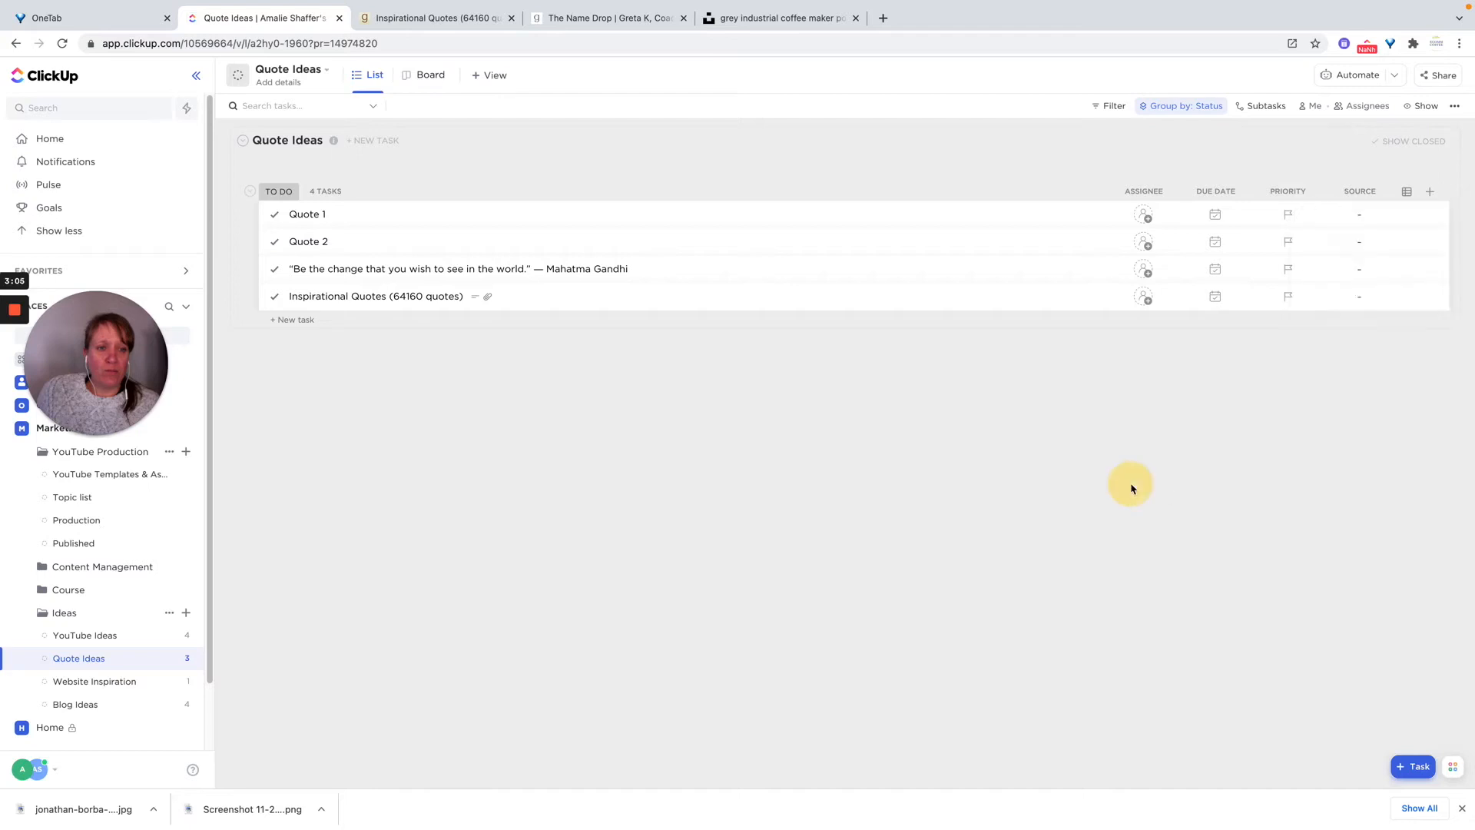
# Add the existing Category custom field as a column in the Quote Ideas list.
pyautogui.click(1429, 192)
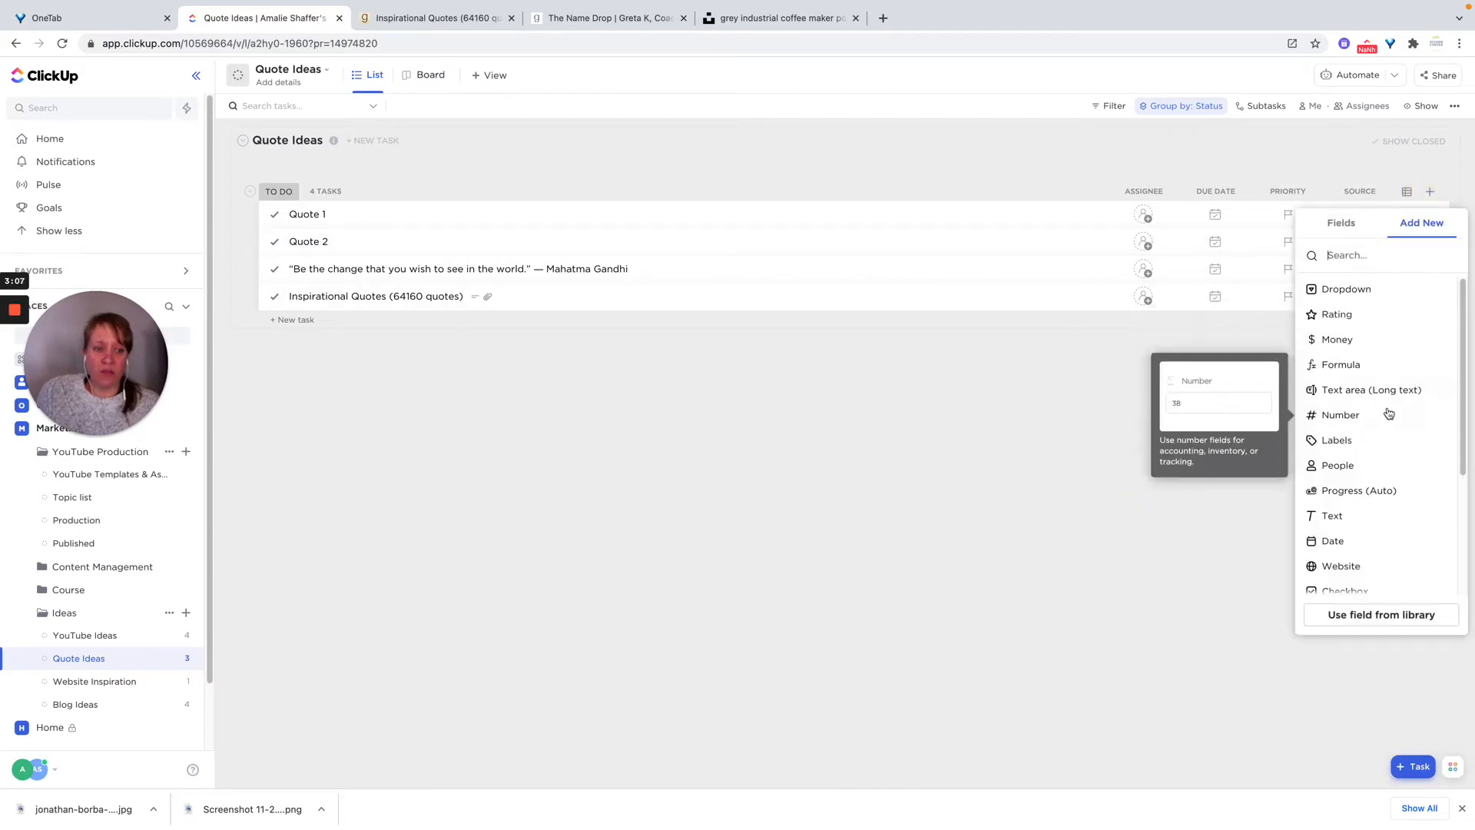
pyautogui.click(1337, 228)
pyautogui.scroll(-5, 1353, 456)
pyautogui.scroll(-1, 1354, 456)
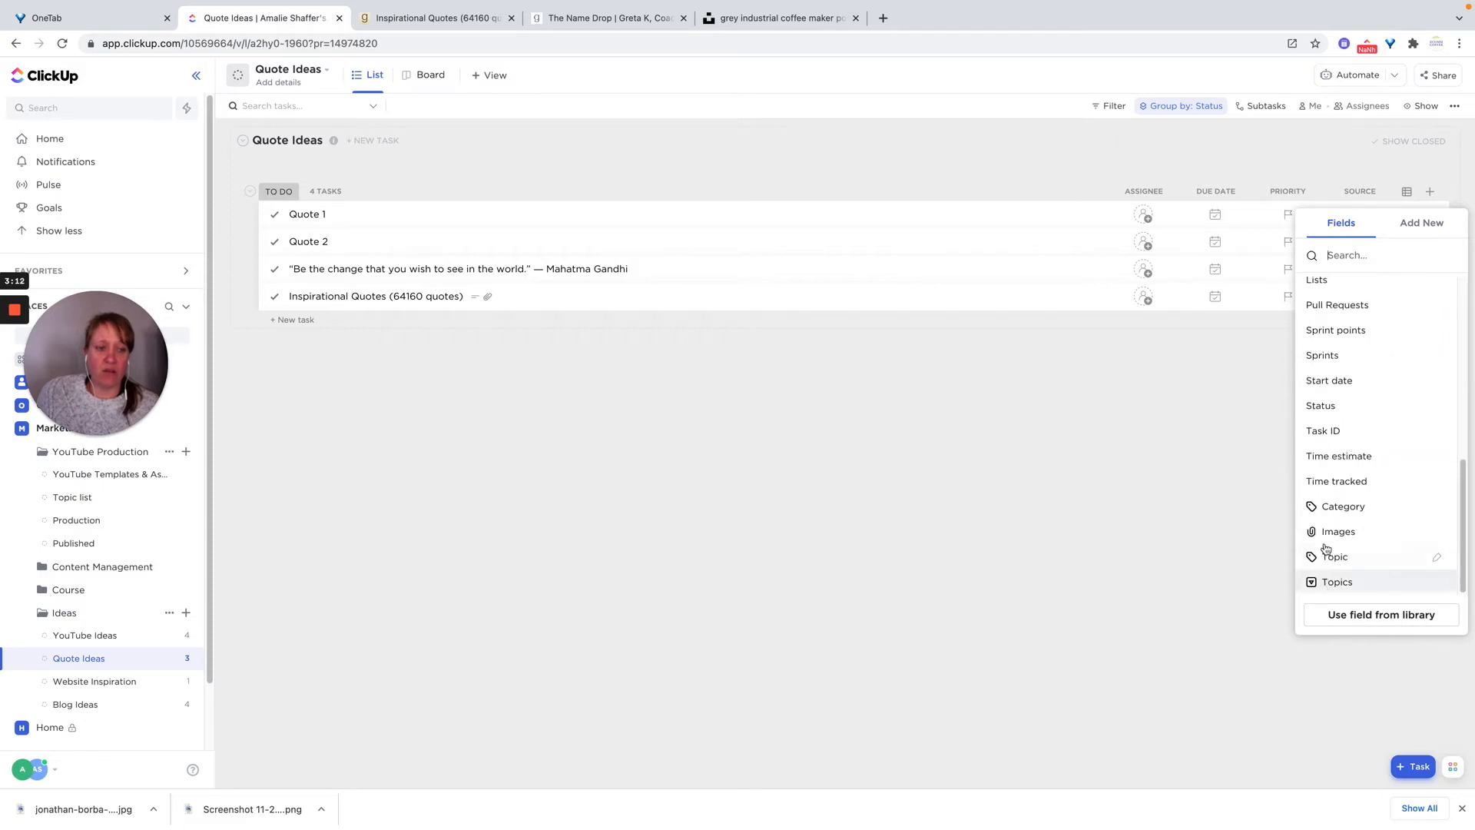
pyautogui.click(1329, 506)
pyautogui.click(1129, 466)
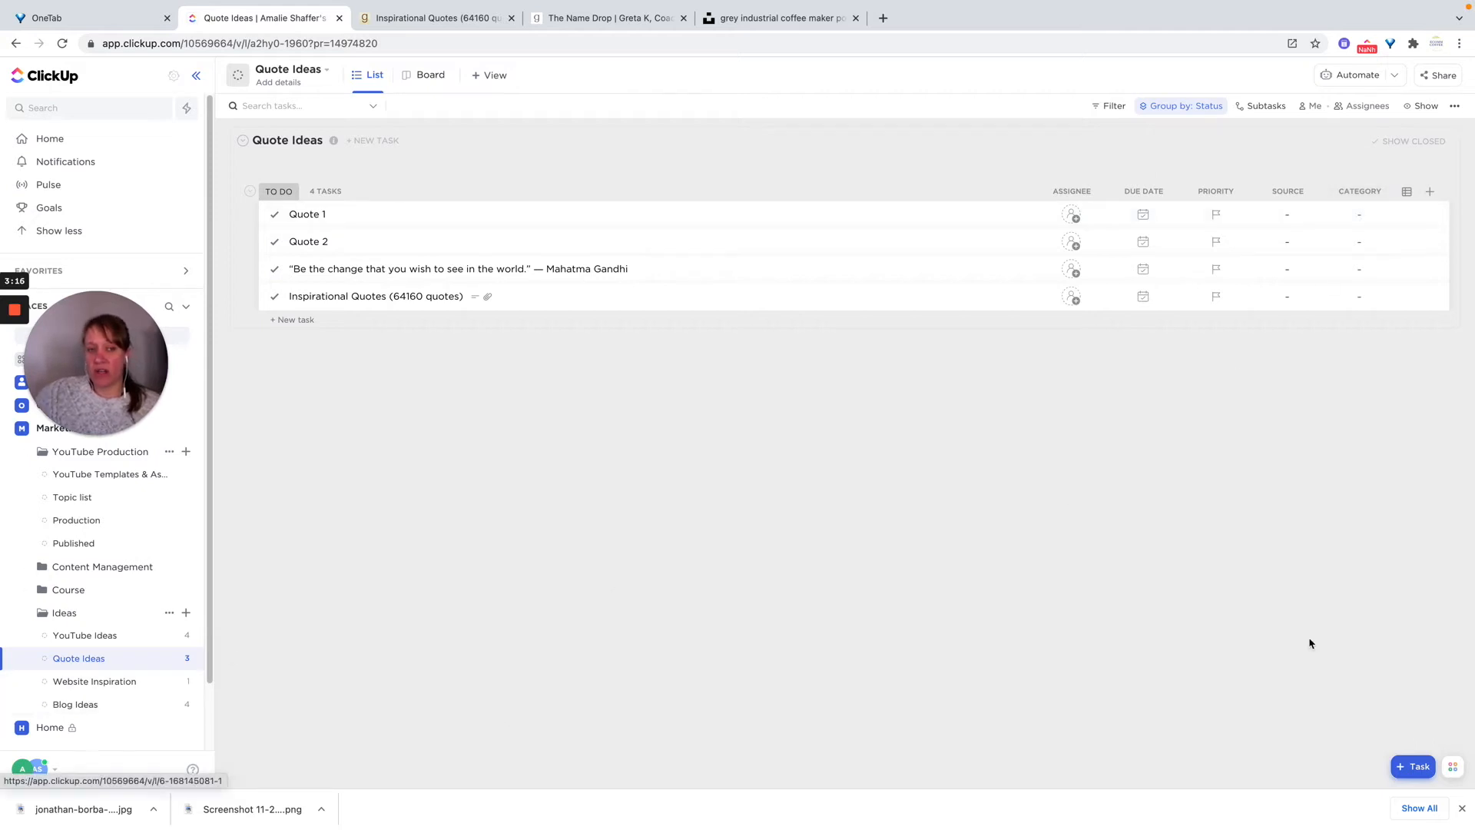
# Open Quote 1's Source field for editing, and view the details of the "Be the change that you wish to see in the world" task.
pyautogui.click(1296, 220)
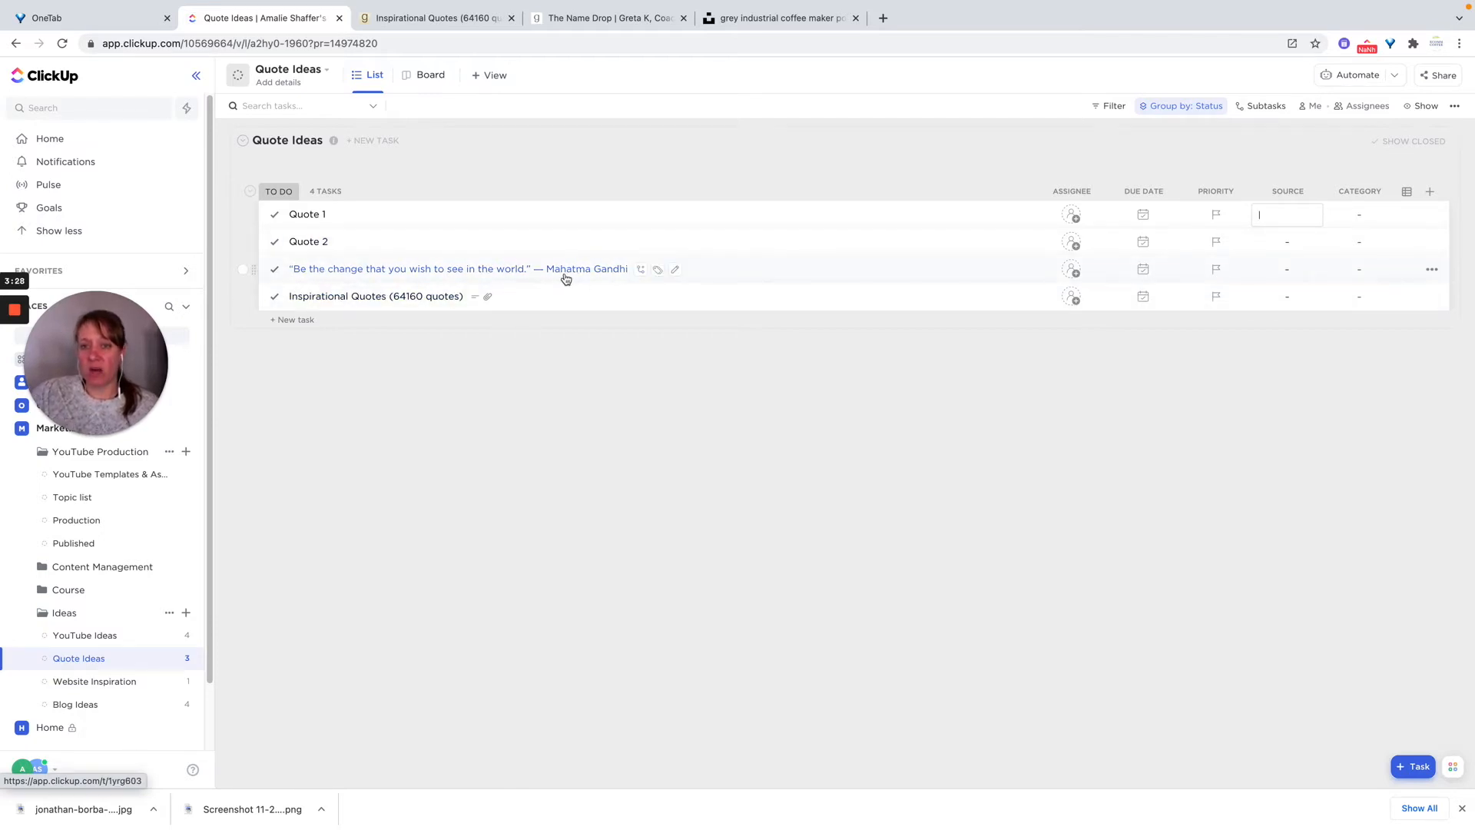
pyautogui.click(464, 271)
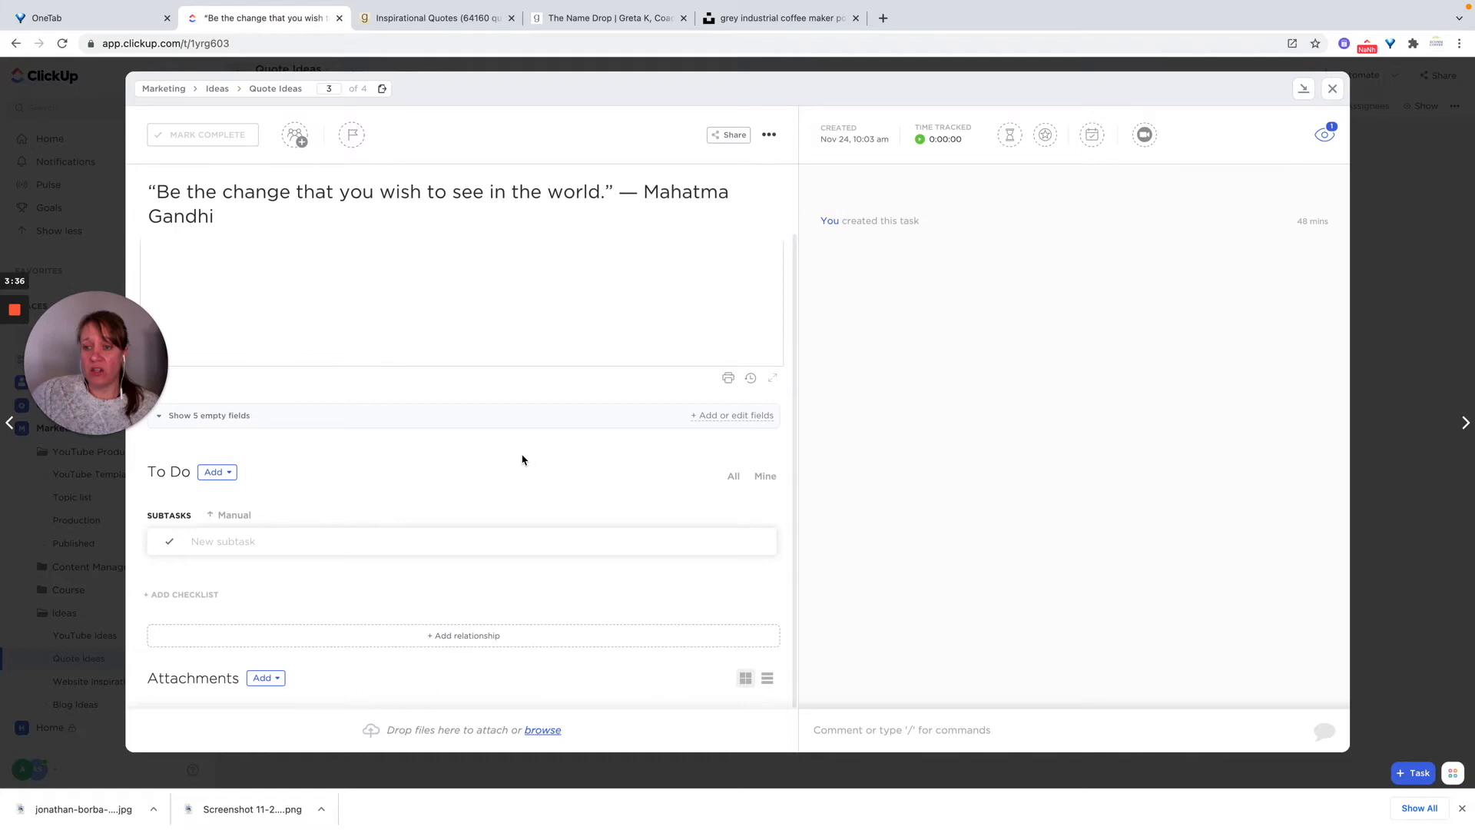
pyautogui.click(1333, 91)
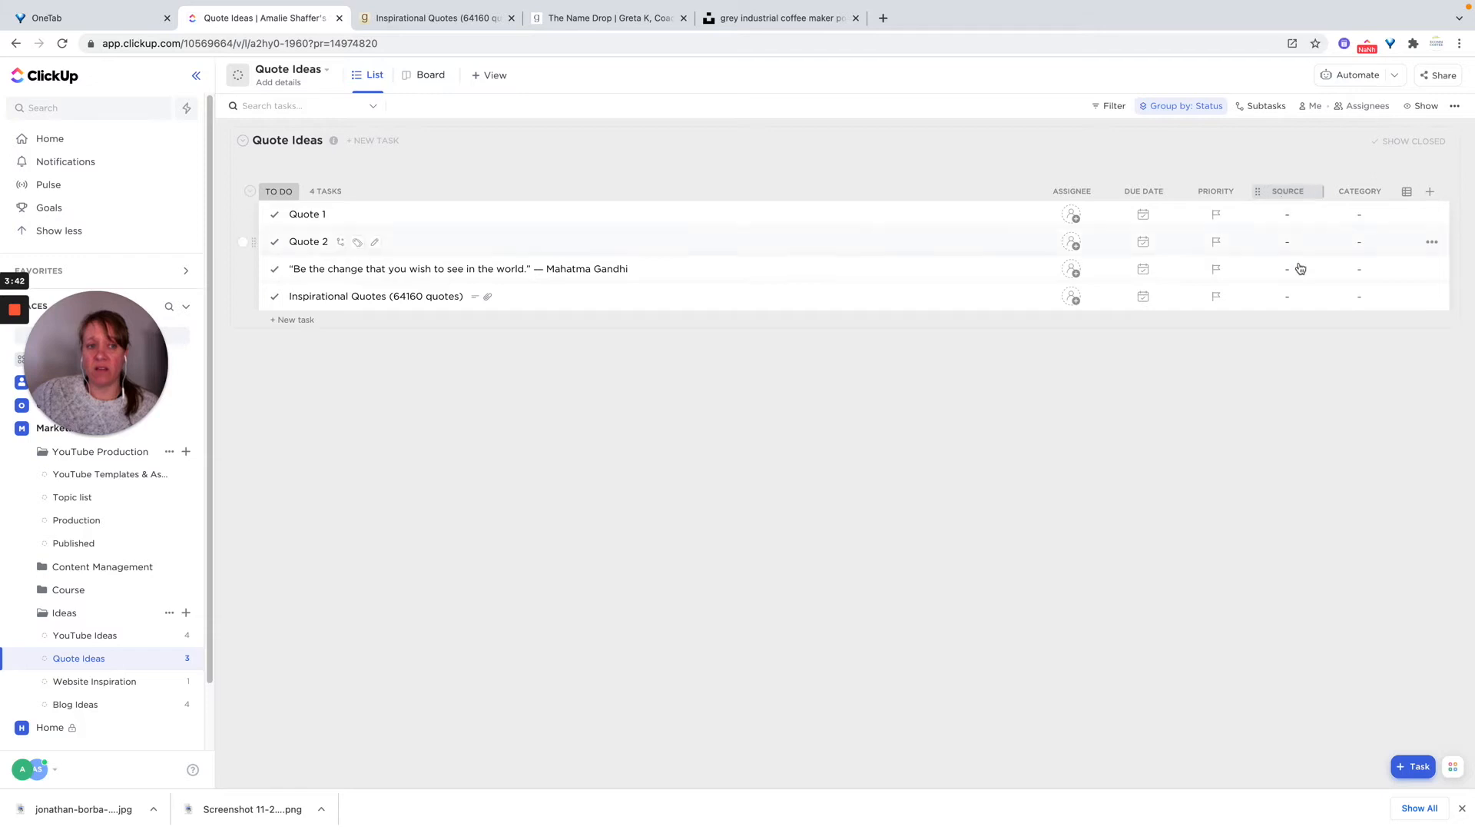
# Examine the source link and attached screenshot in the Inspirational Quotes task.
pyautogui.click(425, 299)
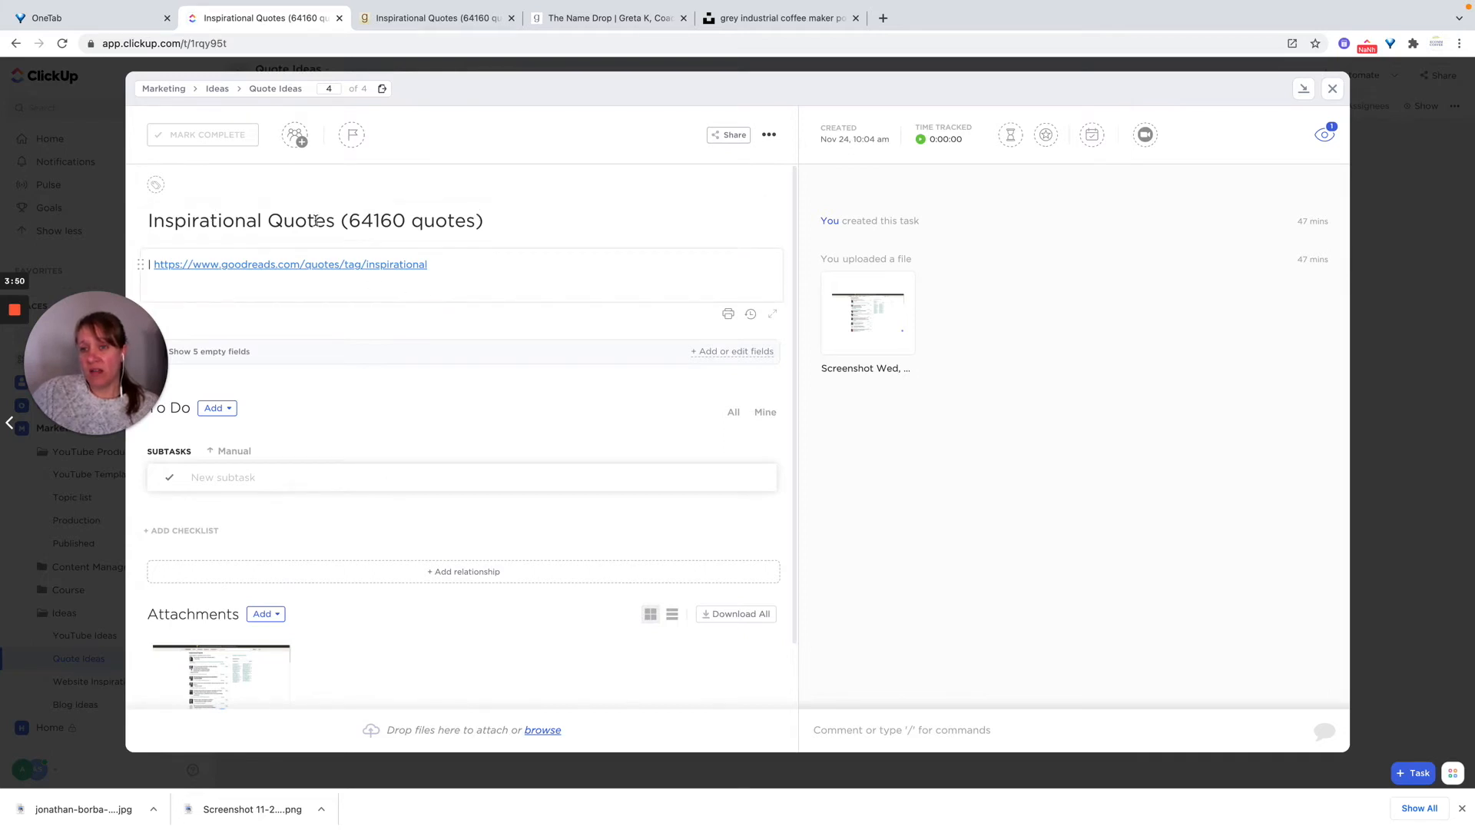
pyautogui.moveTo(285, 267)
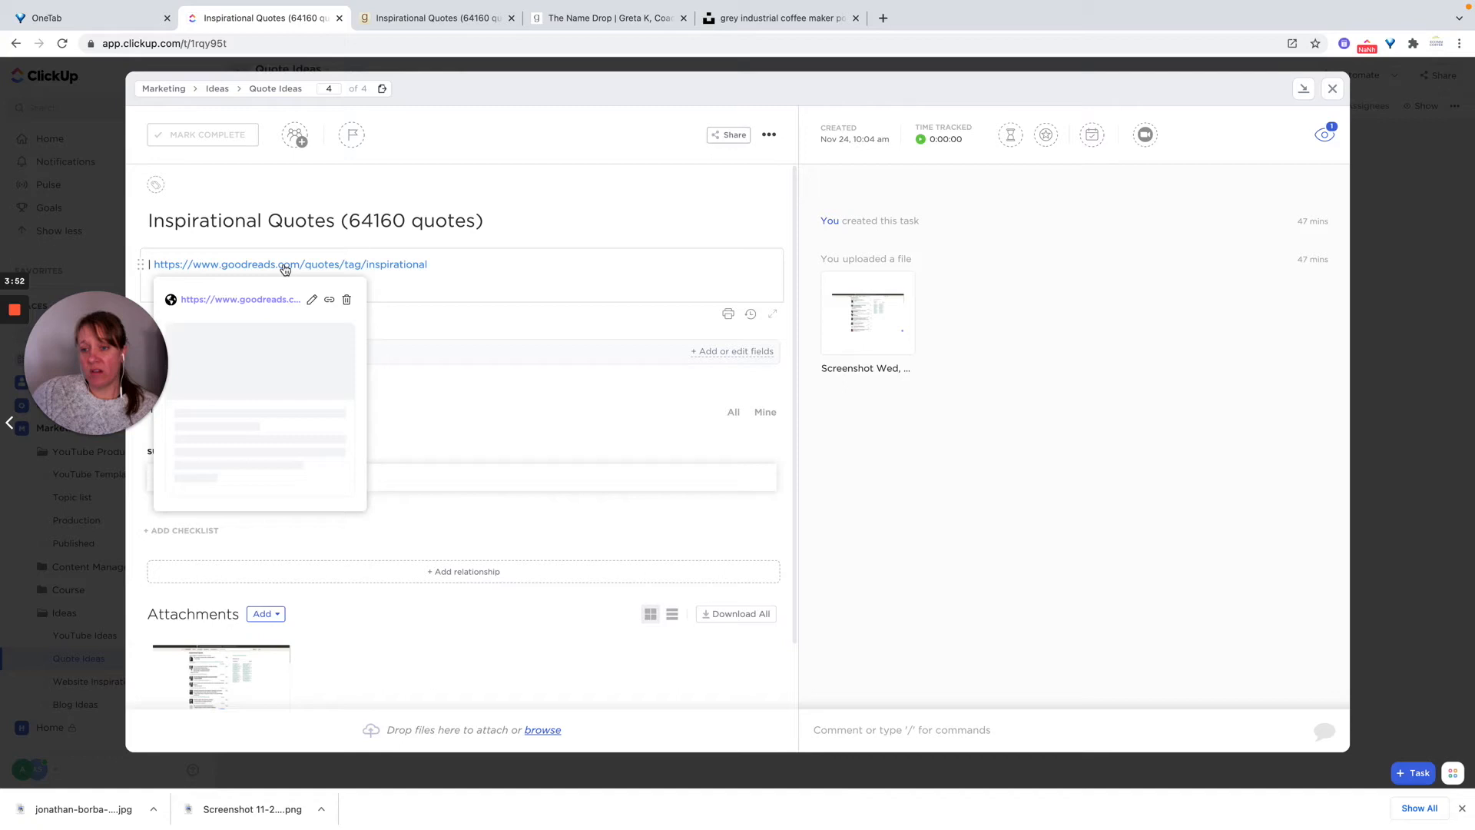
pyautogui.scroll(-2, 236, 683)
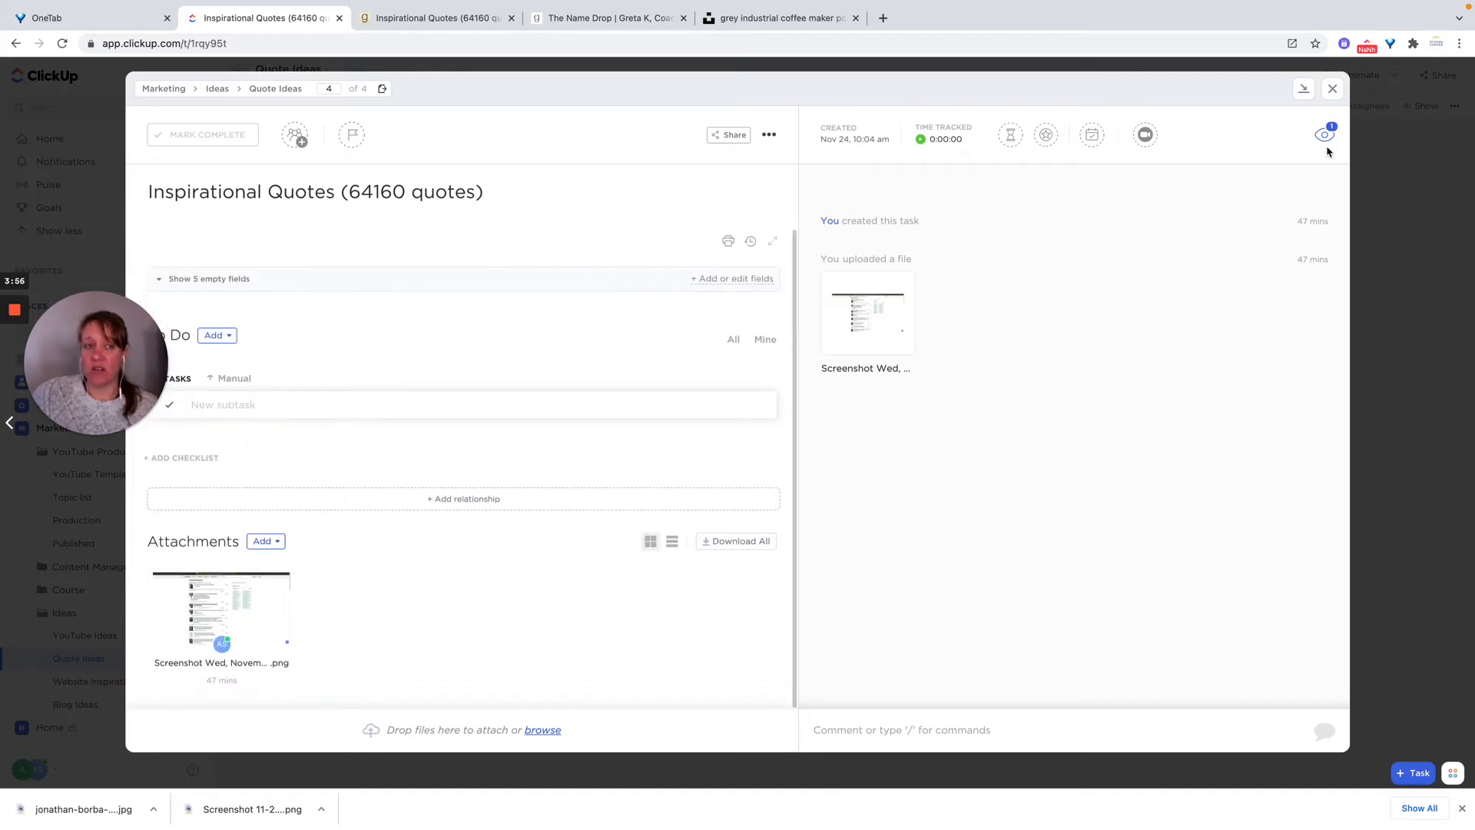
pyautogui.click(1332, 91)
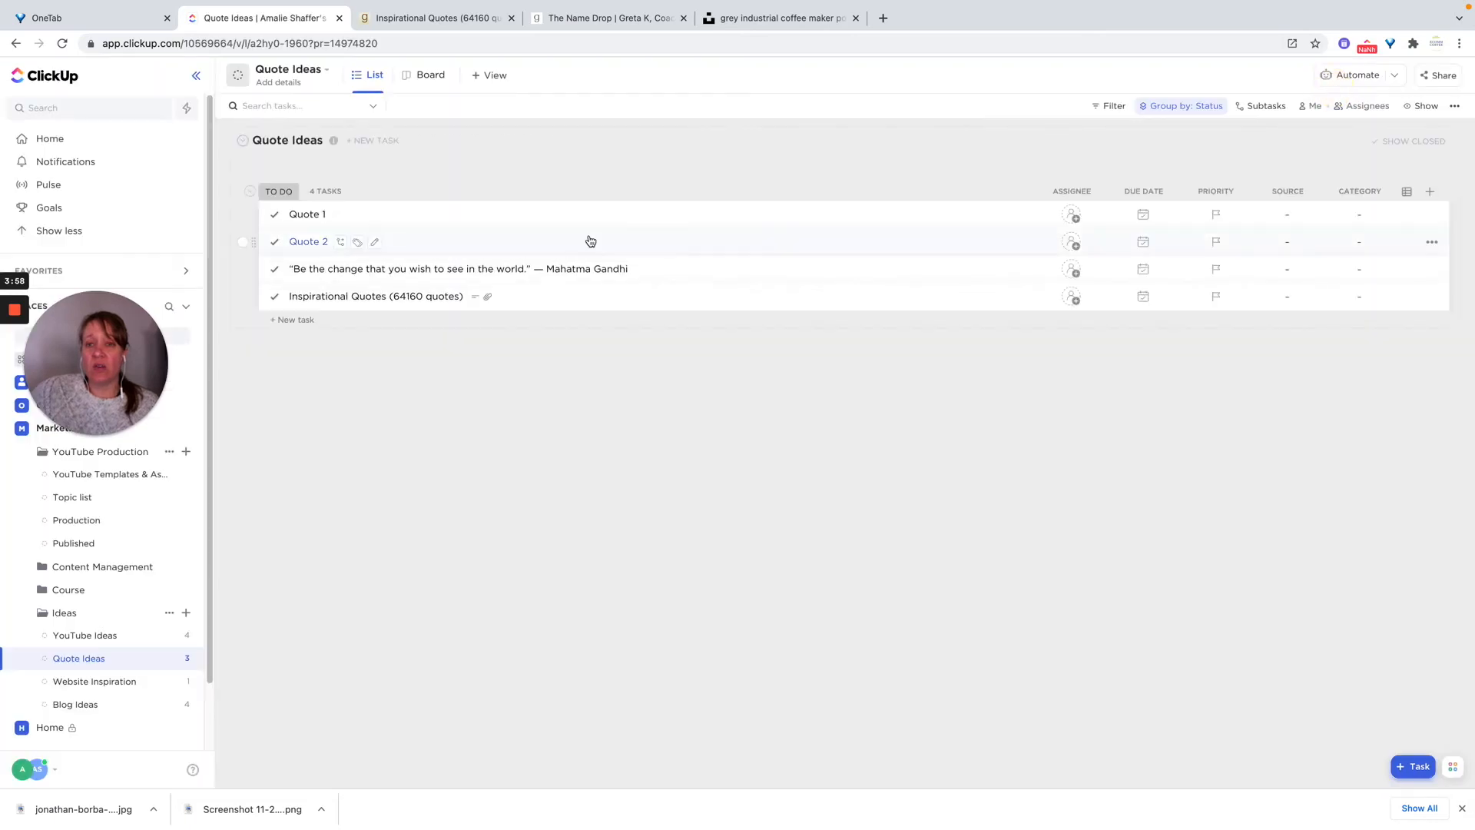
# Switch to the Goodreads inspirational quotes page, select the Albert Einstein quote with its author, and start a new task in the ClickUp extension.
pyautogui.click(407, 25)
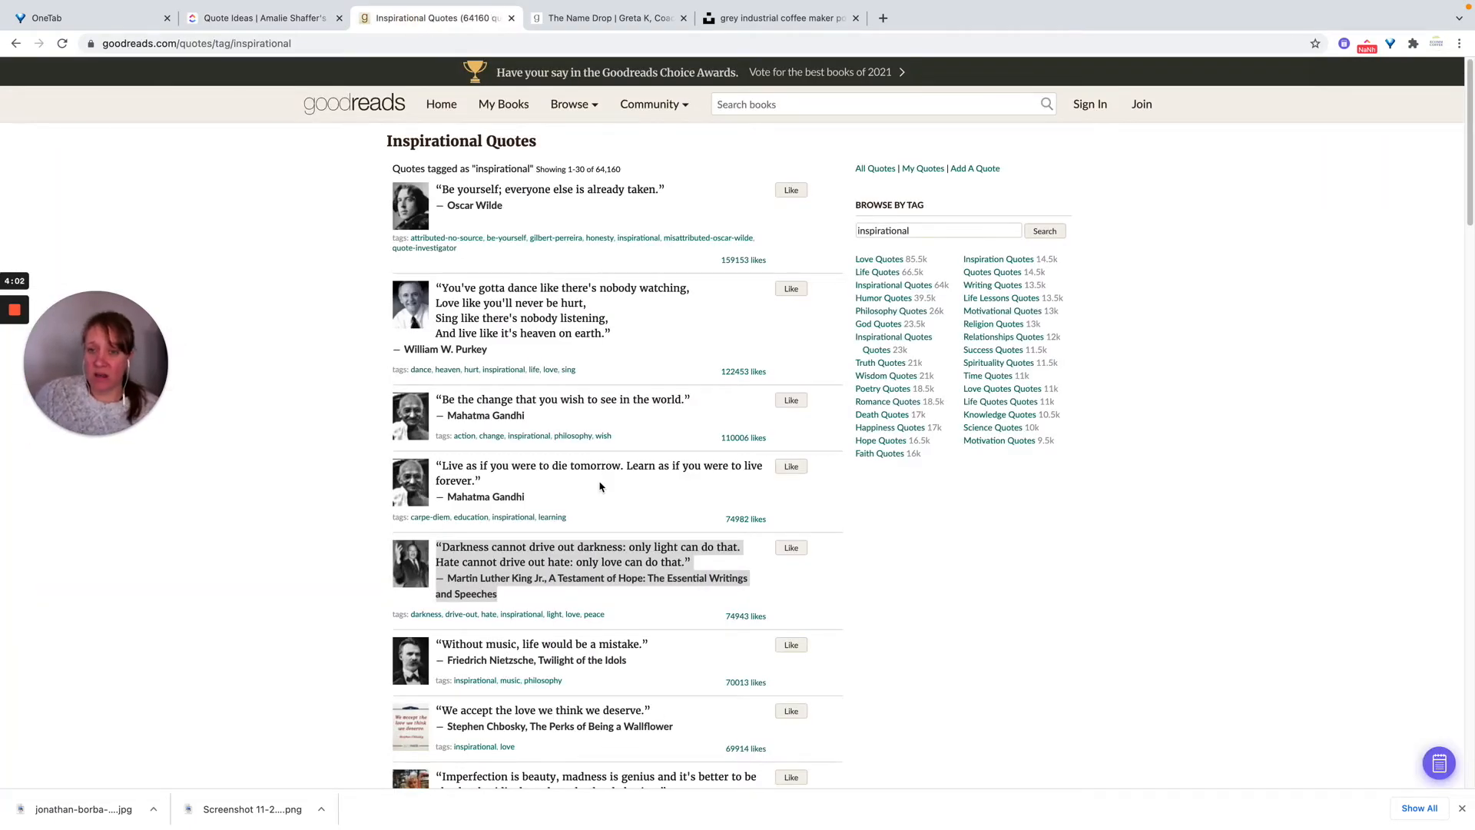
pyautogui.scroll(-5, 600, 477)
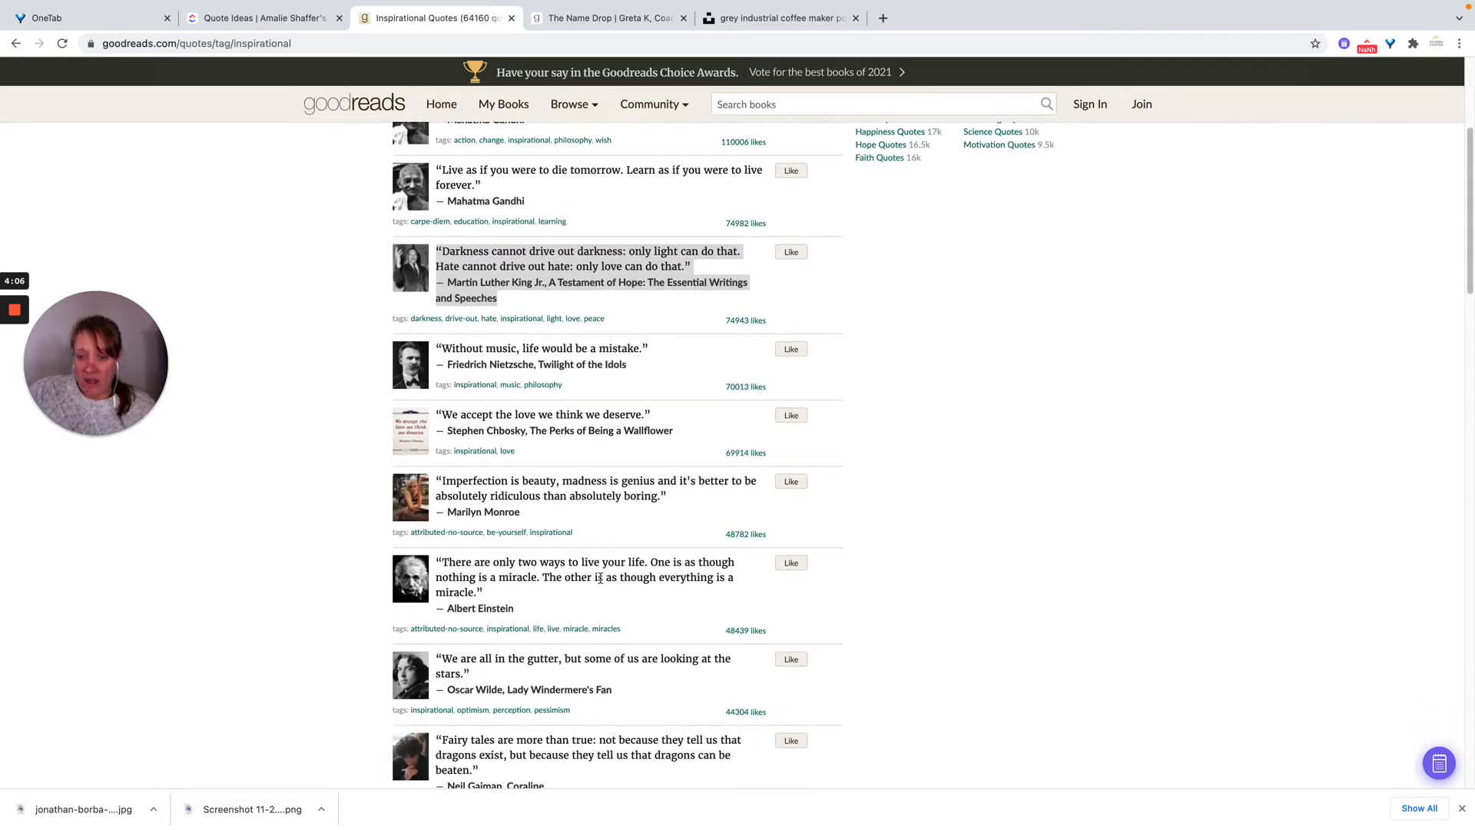
pyautogui.moveTo(518, 617); pyautogui.dragTo(434, 561)
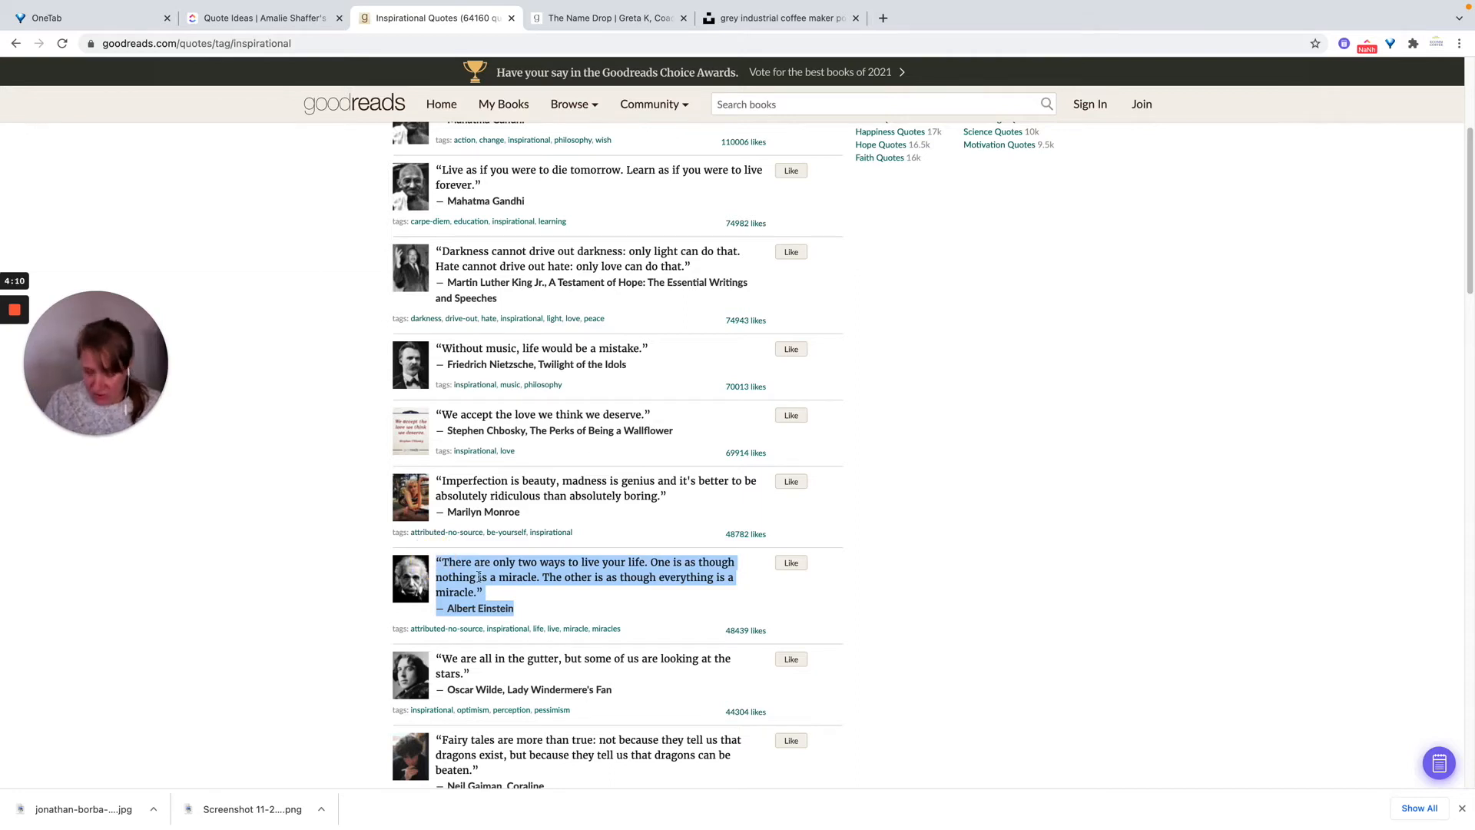
pyautogui.click(1368, 46)
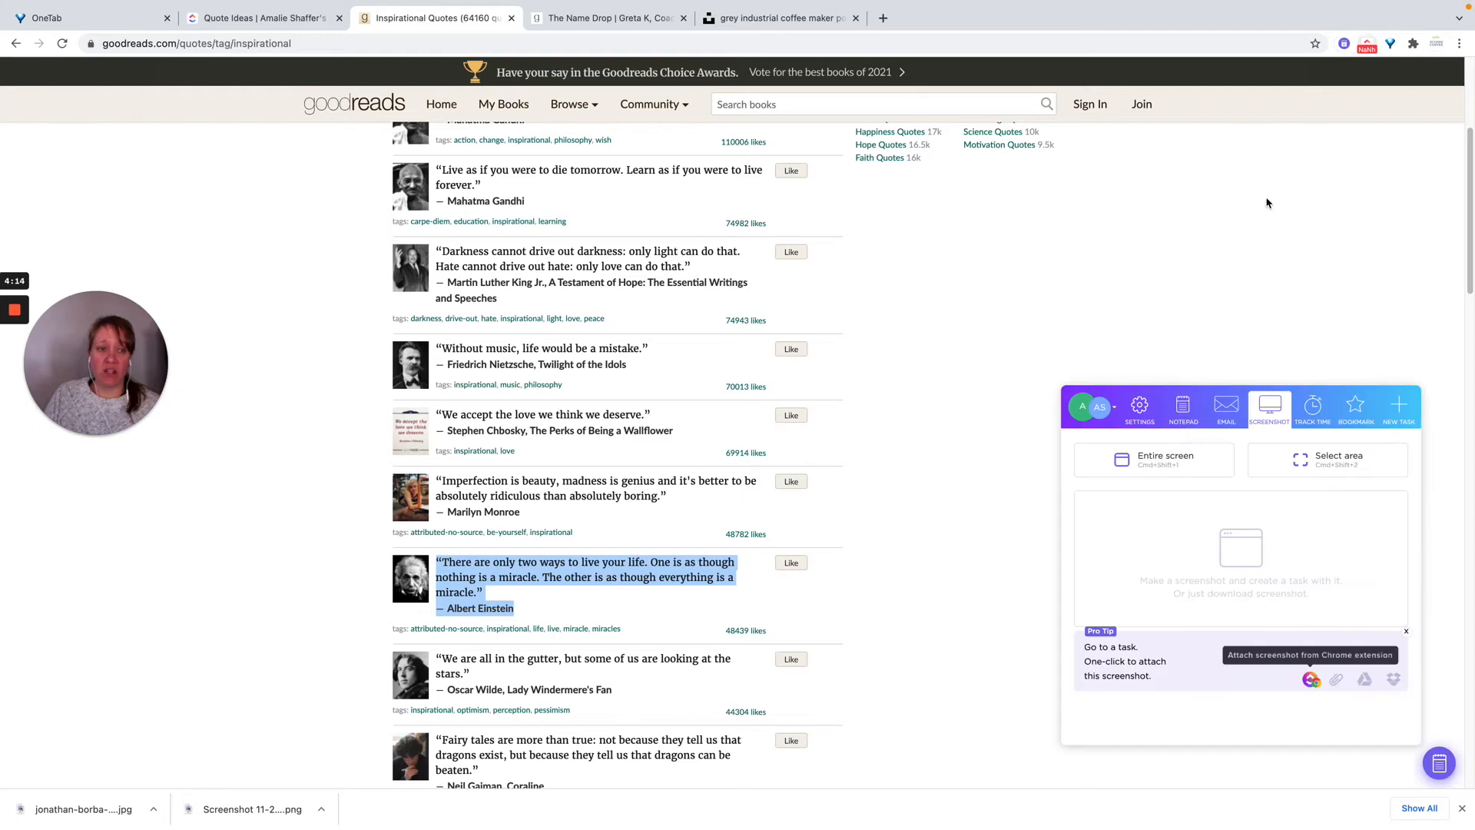
pyautogui.click(1387, 411)
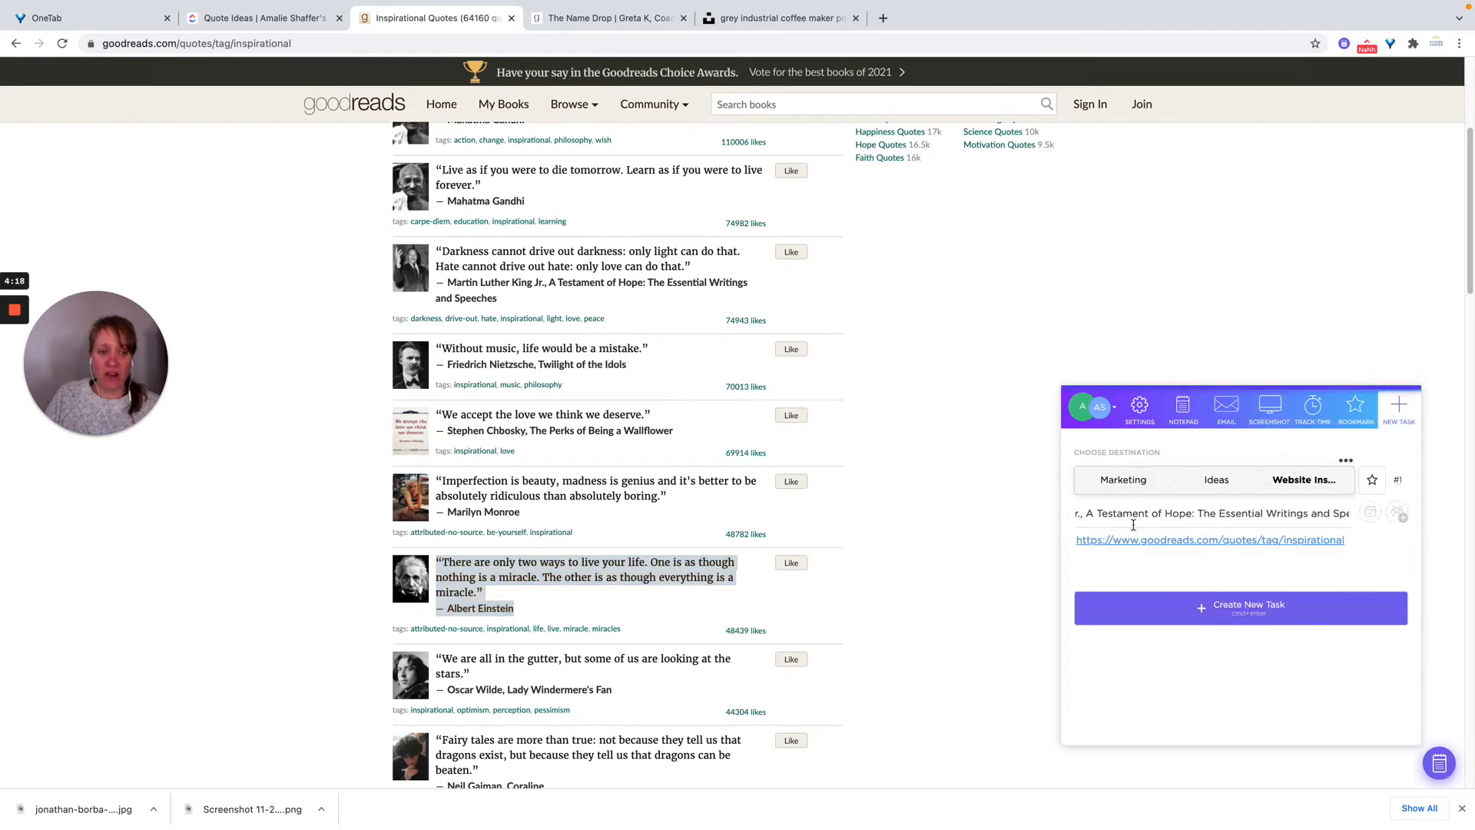
# Check the new task's prefilled name back toward its beginning and submit the task to the Ideas folder's Website Inspiration list.
pyautogui.moveTo(1106, 513); pyautogui.dragTo(1248, 513)
pyautogui.moveTo(1077, 515); pyautogui.dragTo(1281, 513)
pyautogui.click(1082, 512)
pyautogui.press('Left')
pyautogui.press('Left')
pyautogui.press('Left')
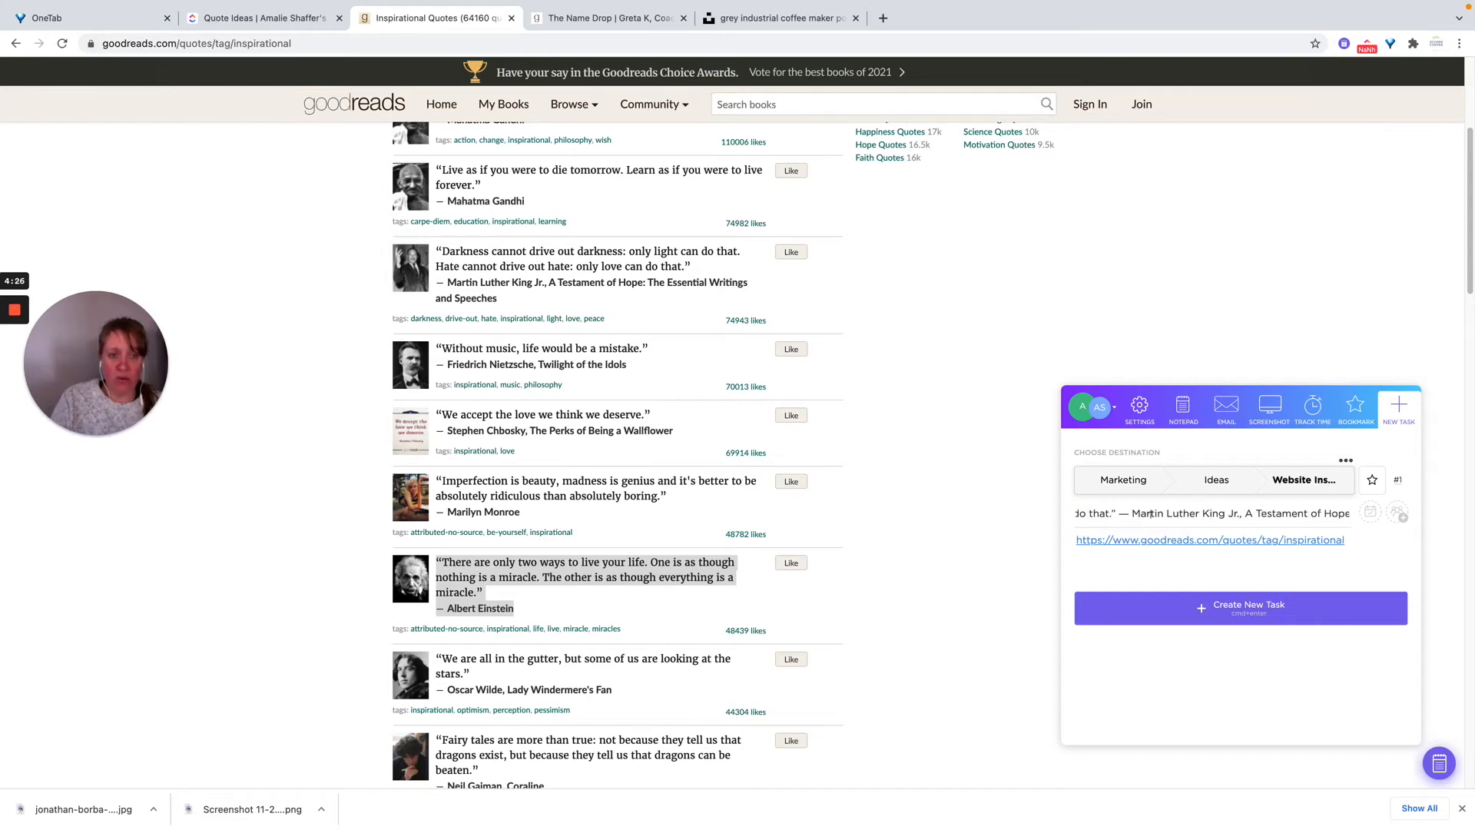
pyautogui.press('Left')
pyautogui.press('Left')
pyautogui.press('Left')
pyautogui.press('Left')
pyautogui.press('Left')
pyautogui.press('Left')
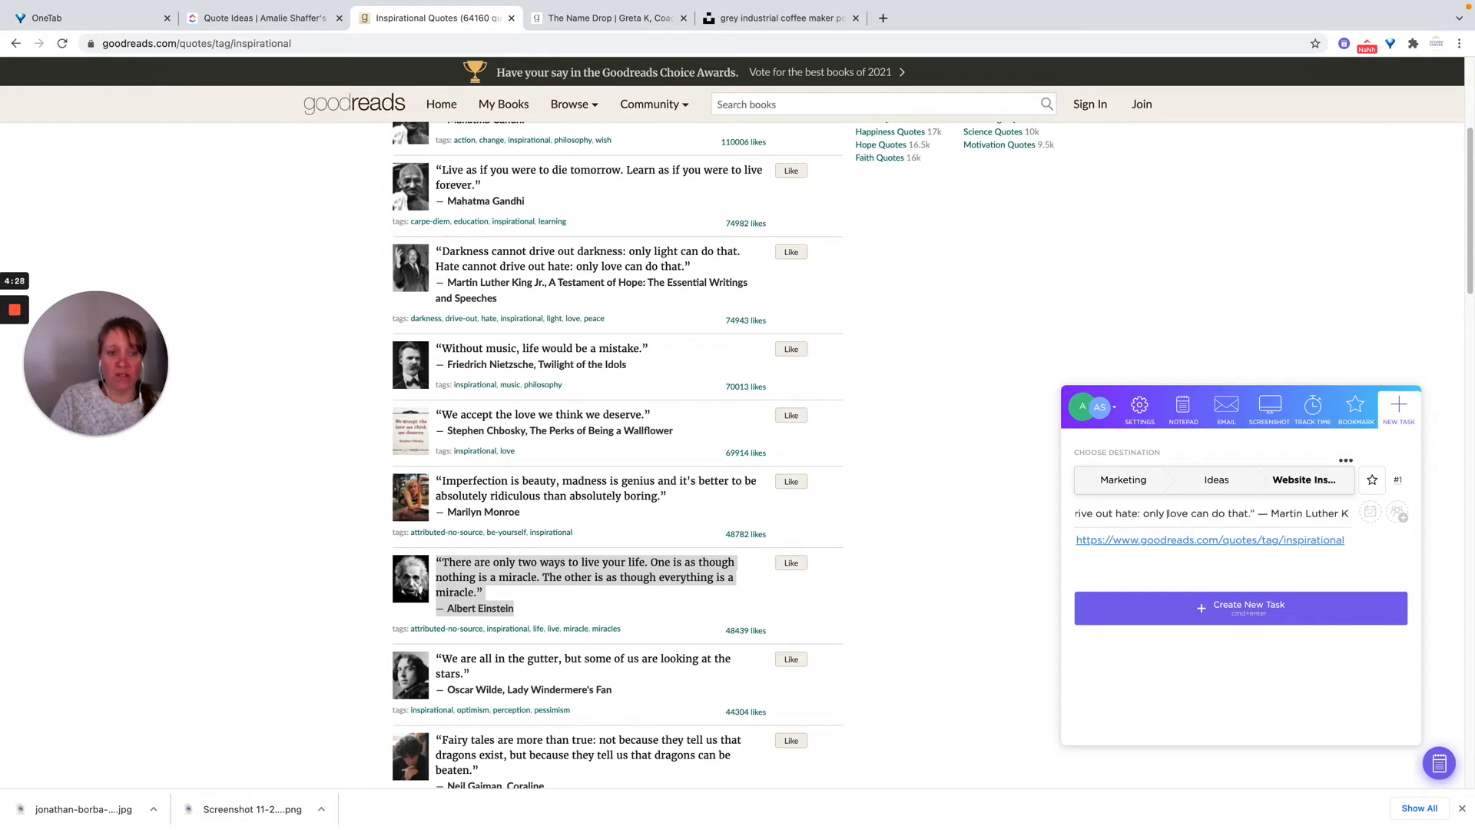
pyautogui.press('Left')
pyautogui.press('Left')
pyautogui.press('Left')
pyautogui.press('Left')
pyautogui.press('Left')
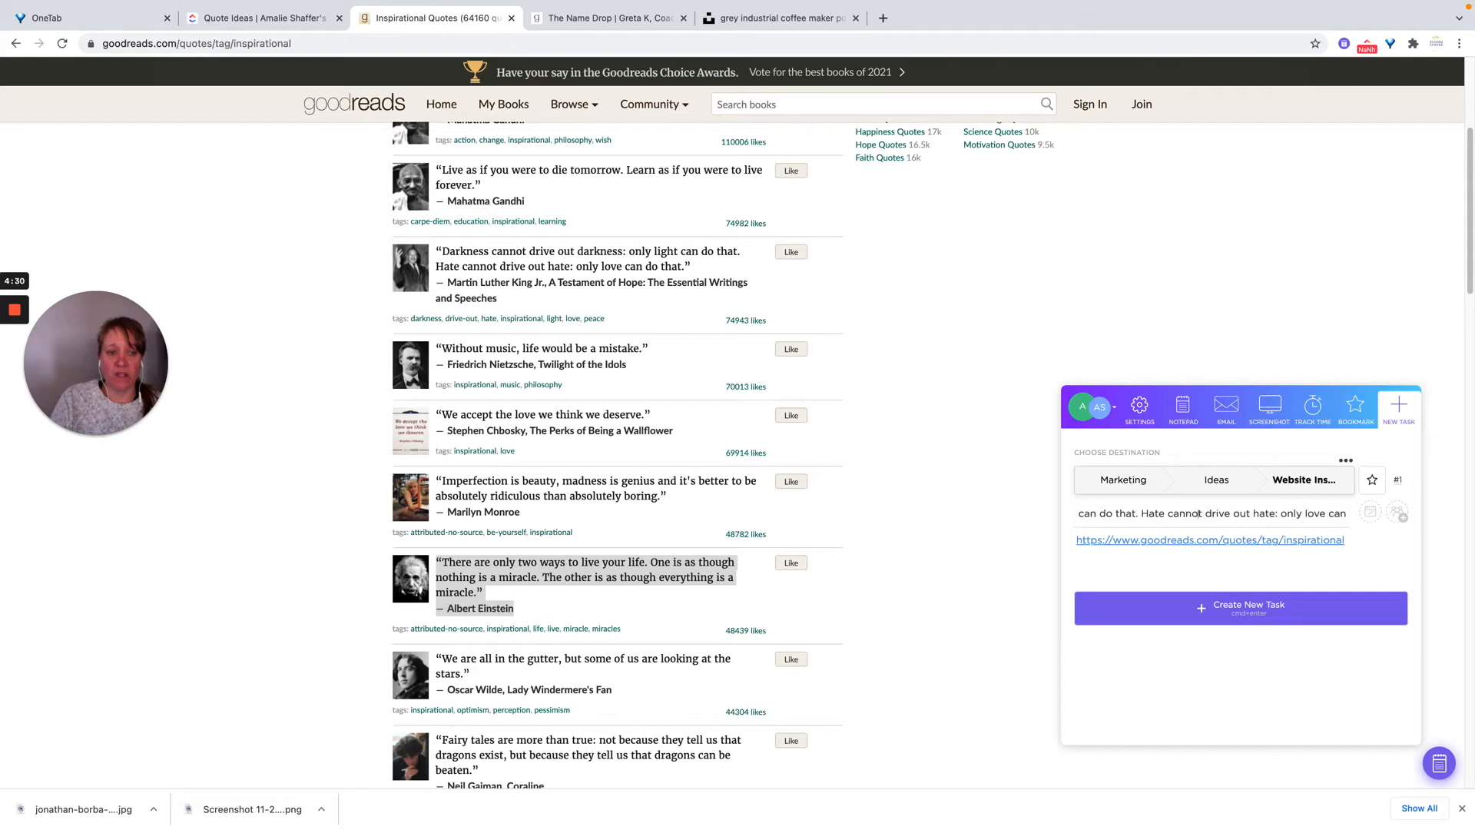
pyautogui.press('Left')
pyautogui.press('Left')
pyautogui.press('Left')
pyautogui.press('Left')
pyautogui.press('Left')
pyautogui.press('Left')
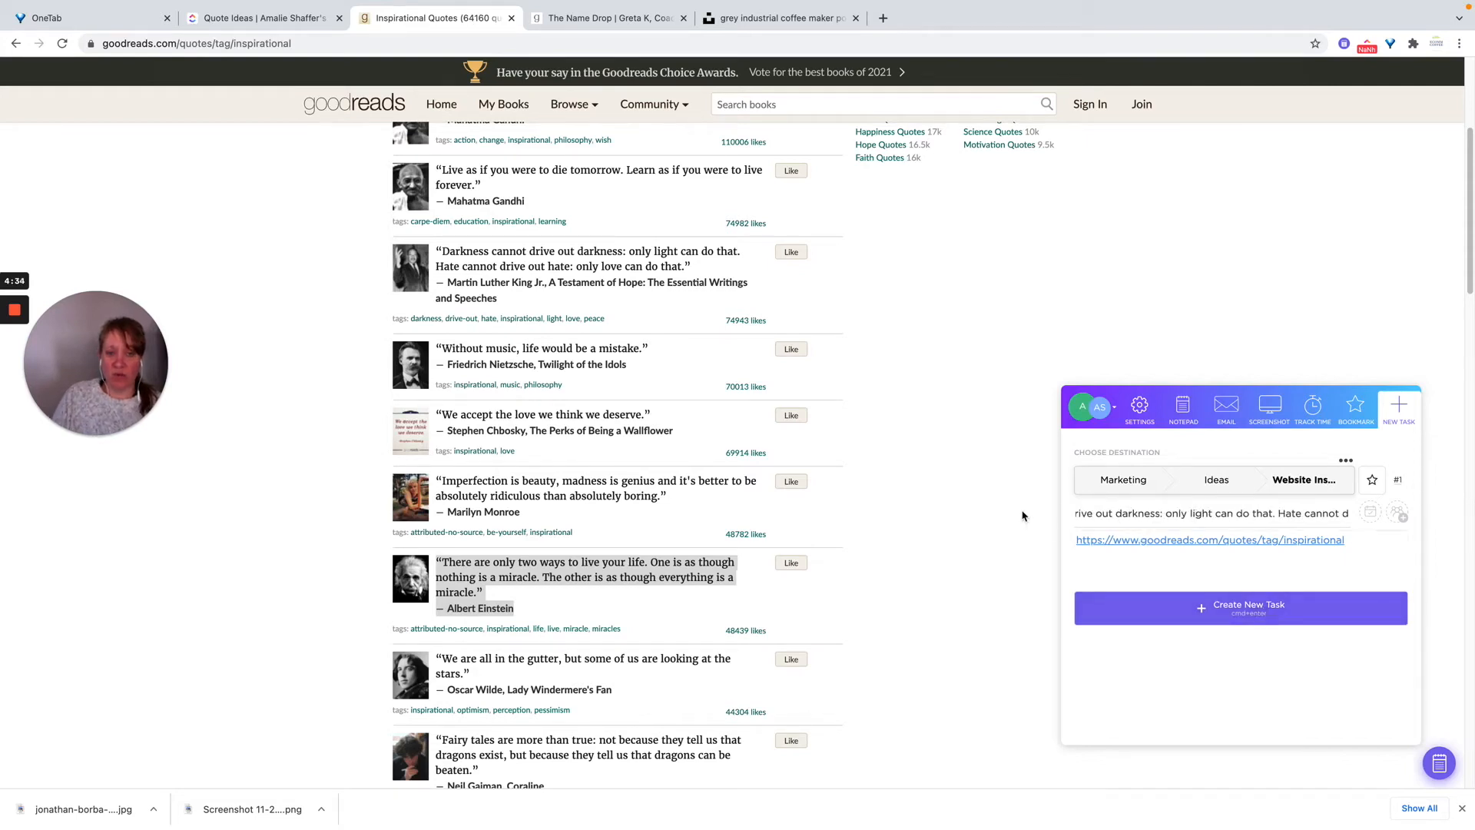
pyautogui.click(1235, 610)
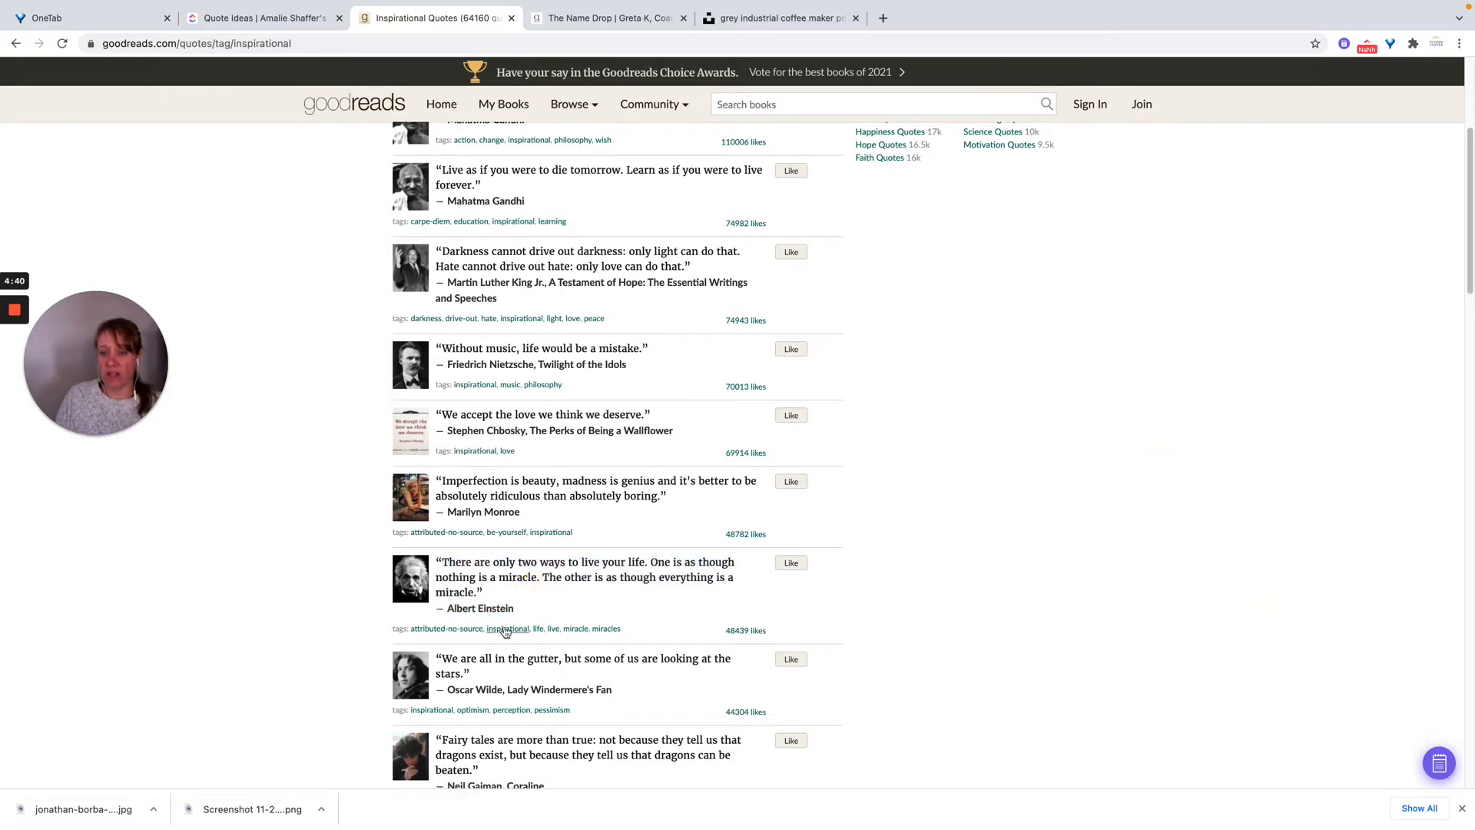
# Copy the Albert Einstein quote with its author into a new ClickUp extension task's title and set the destination list to Quote Ideas.
pyautogui.tripleClick(463, 609)
pyautogui.moveTo(451, 587); pyautogui.dragTo(434, 561)
pyautogui.press('super+c')
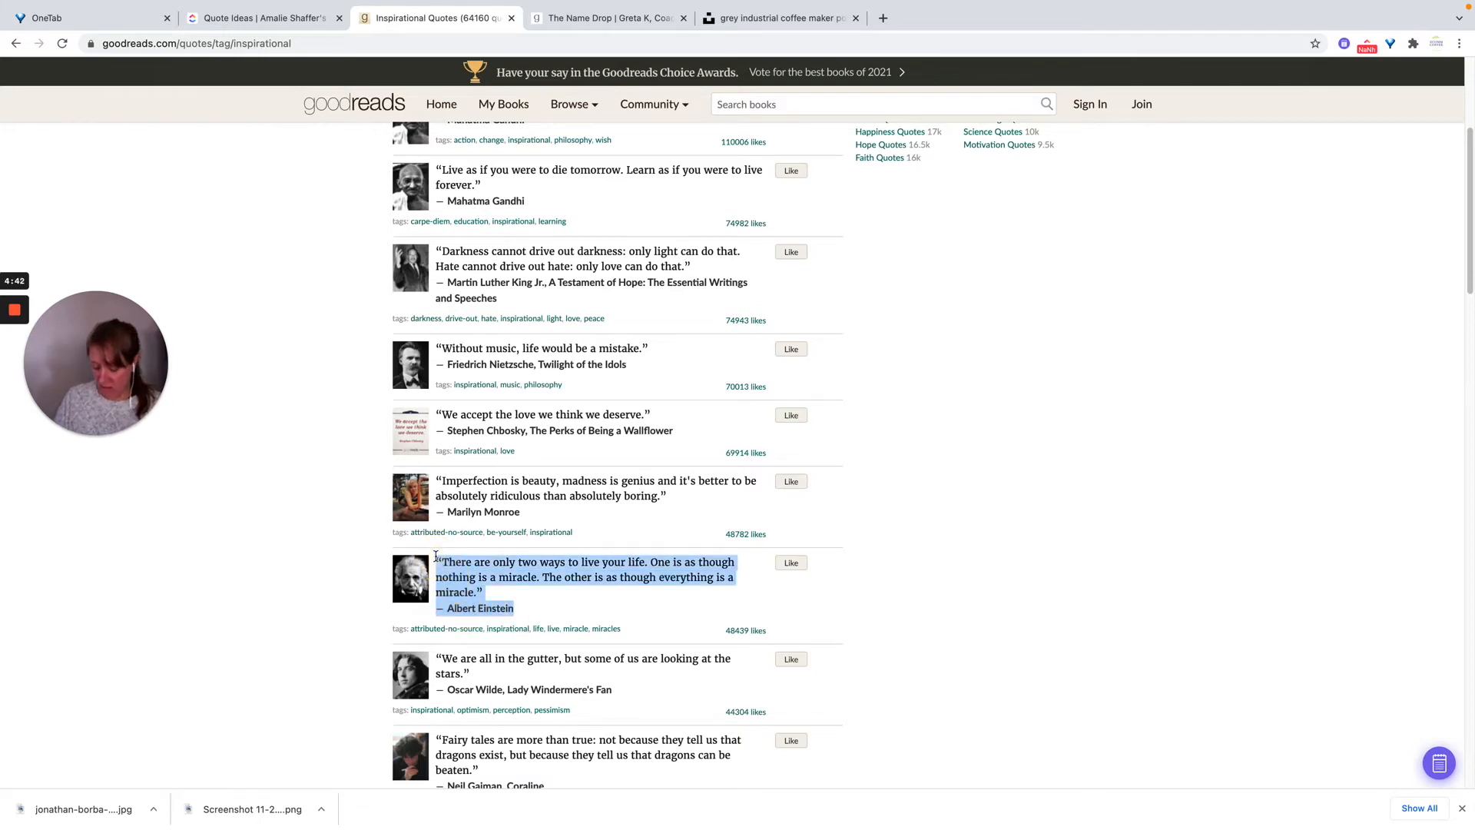
pyautogui.click(1366, 45)
pyautogui.click(1140, 511)
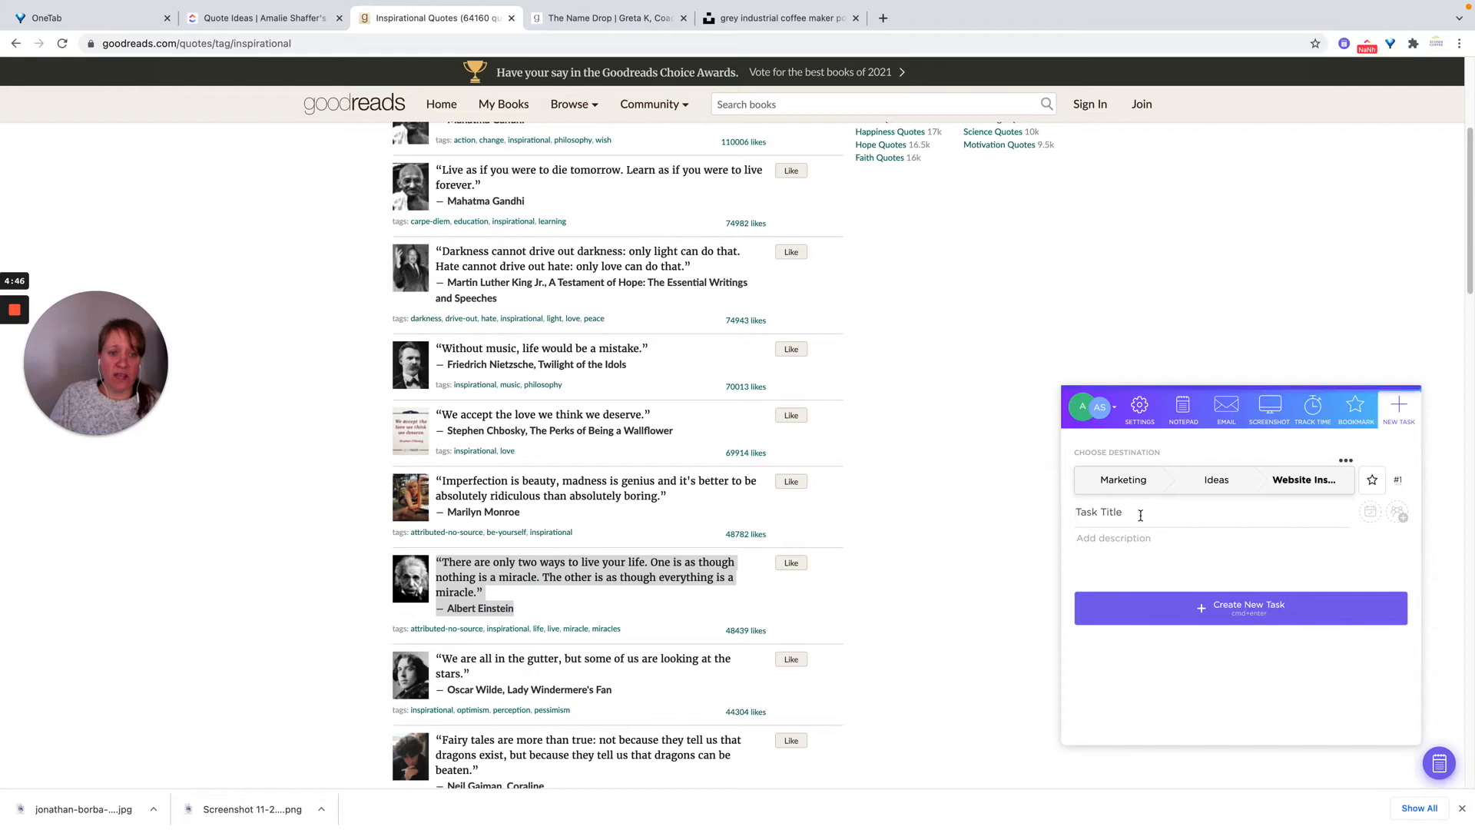
pyautogui.press('super+v')
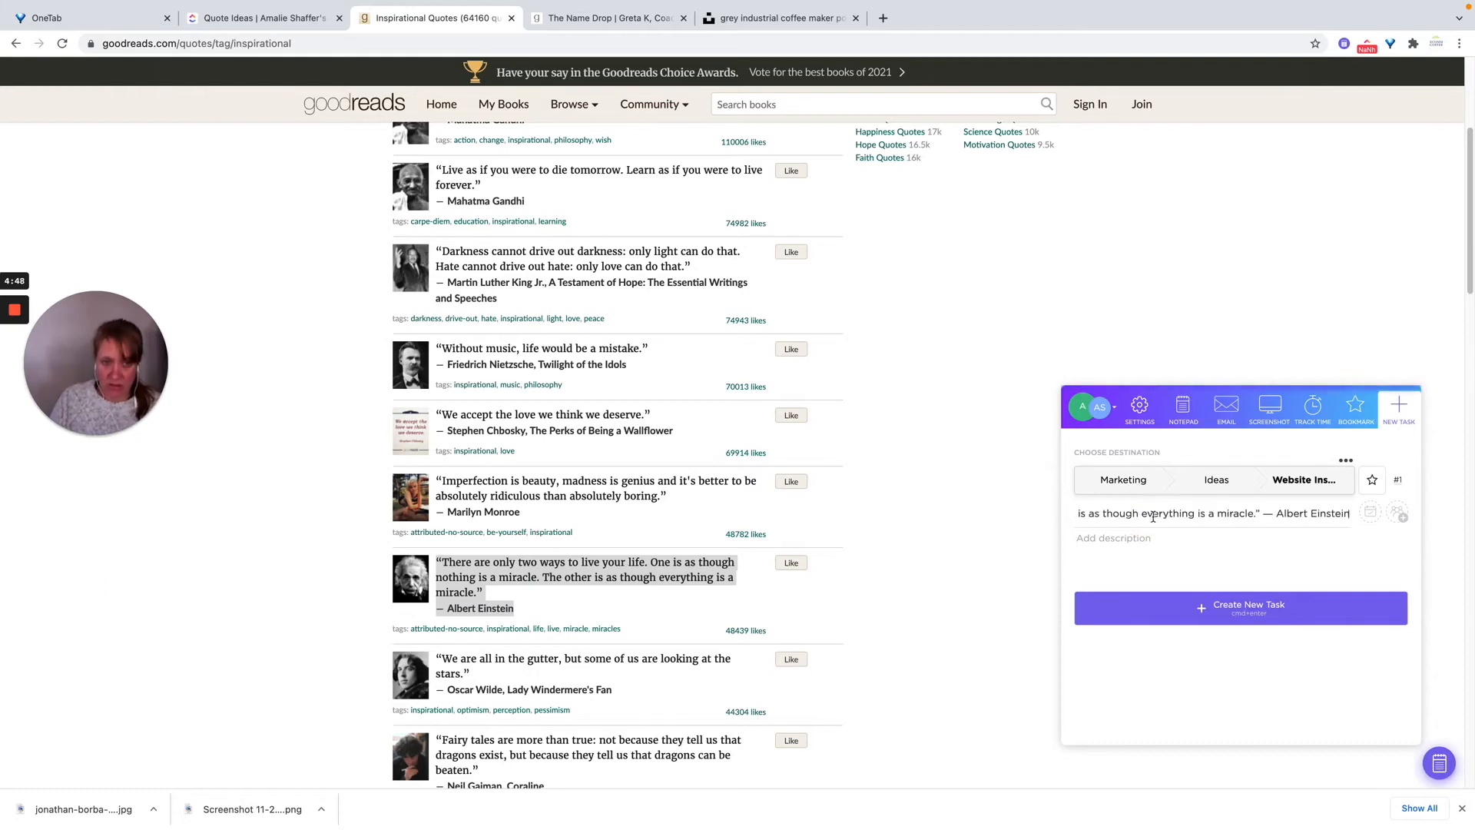
pyautogui.click(1226, 490)
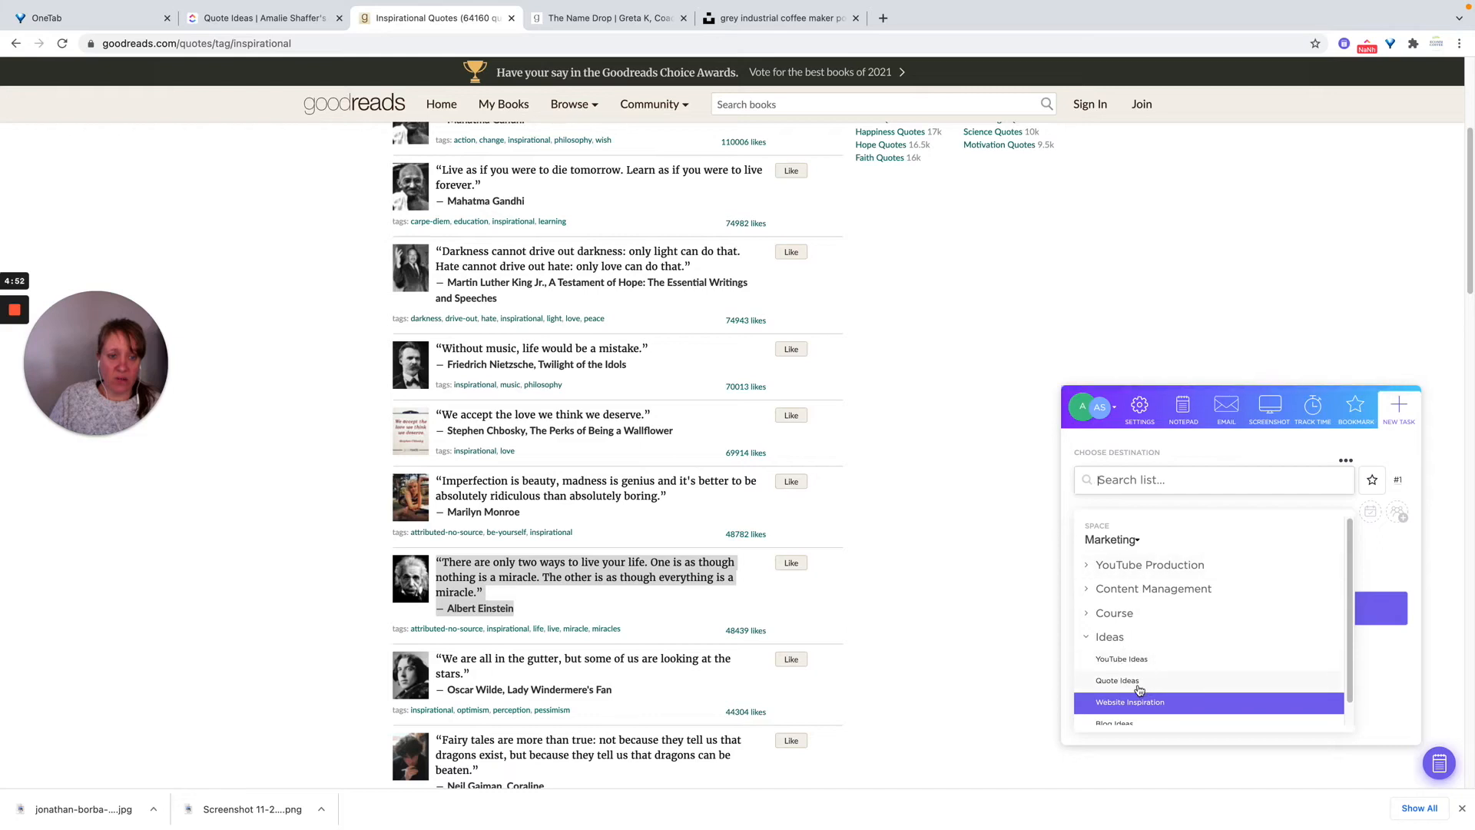
pyautogui.click(1127, 681)
# Paste the Goodreads inspirational quotes page address into the new task's description and create the task.
pyautogui.click(1156, 569)
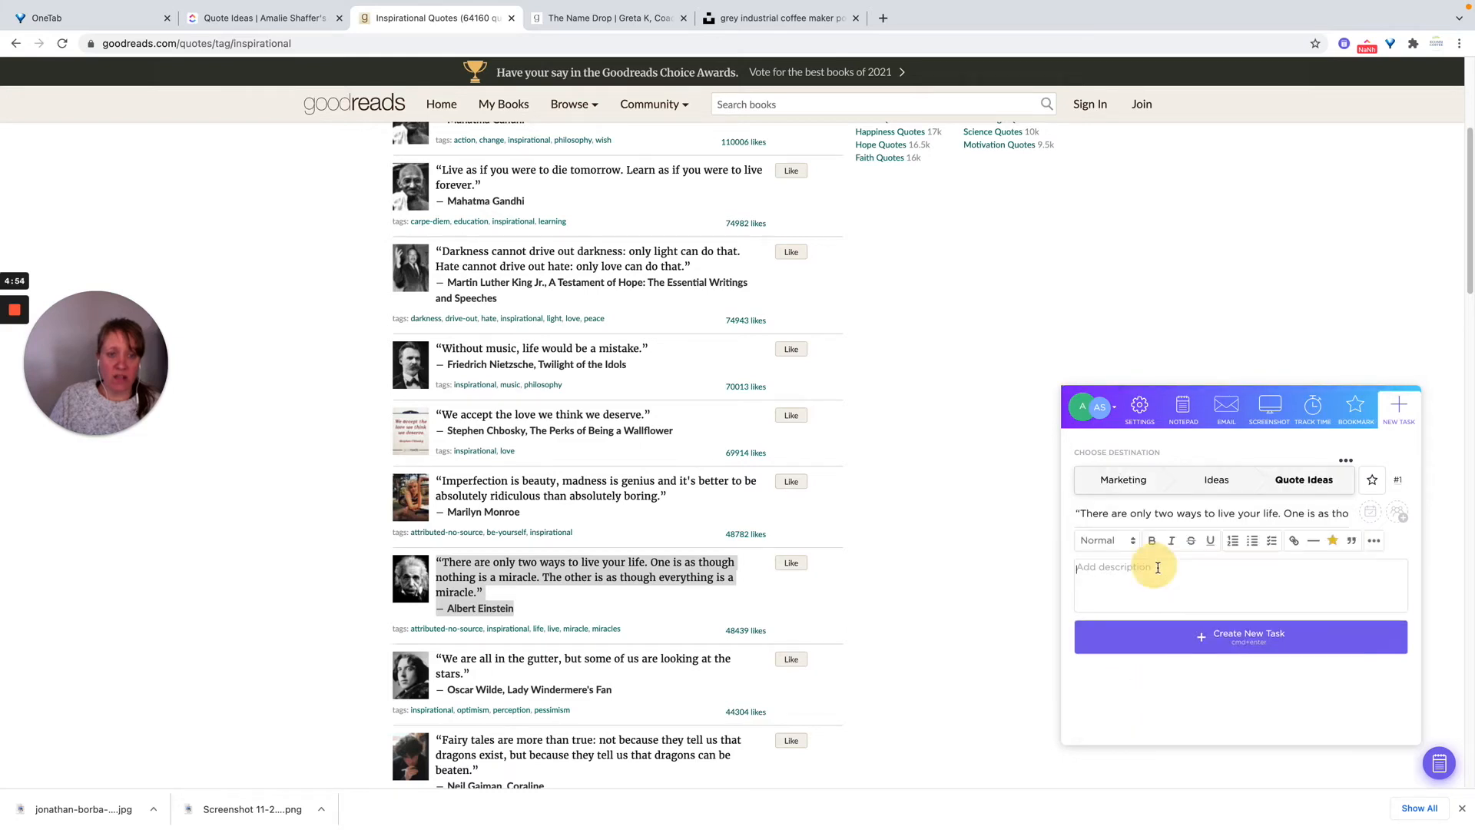
pyautogui.click(264, 44)
pyautogui.hotkey('ctrl', 'c')
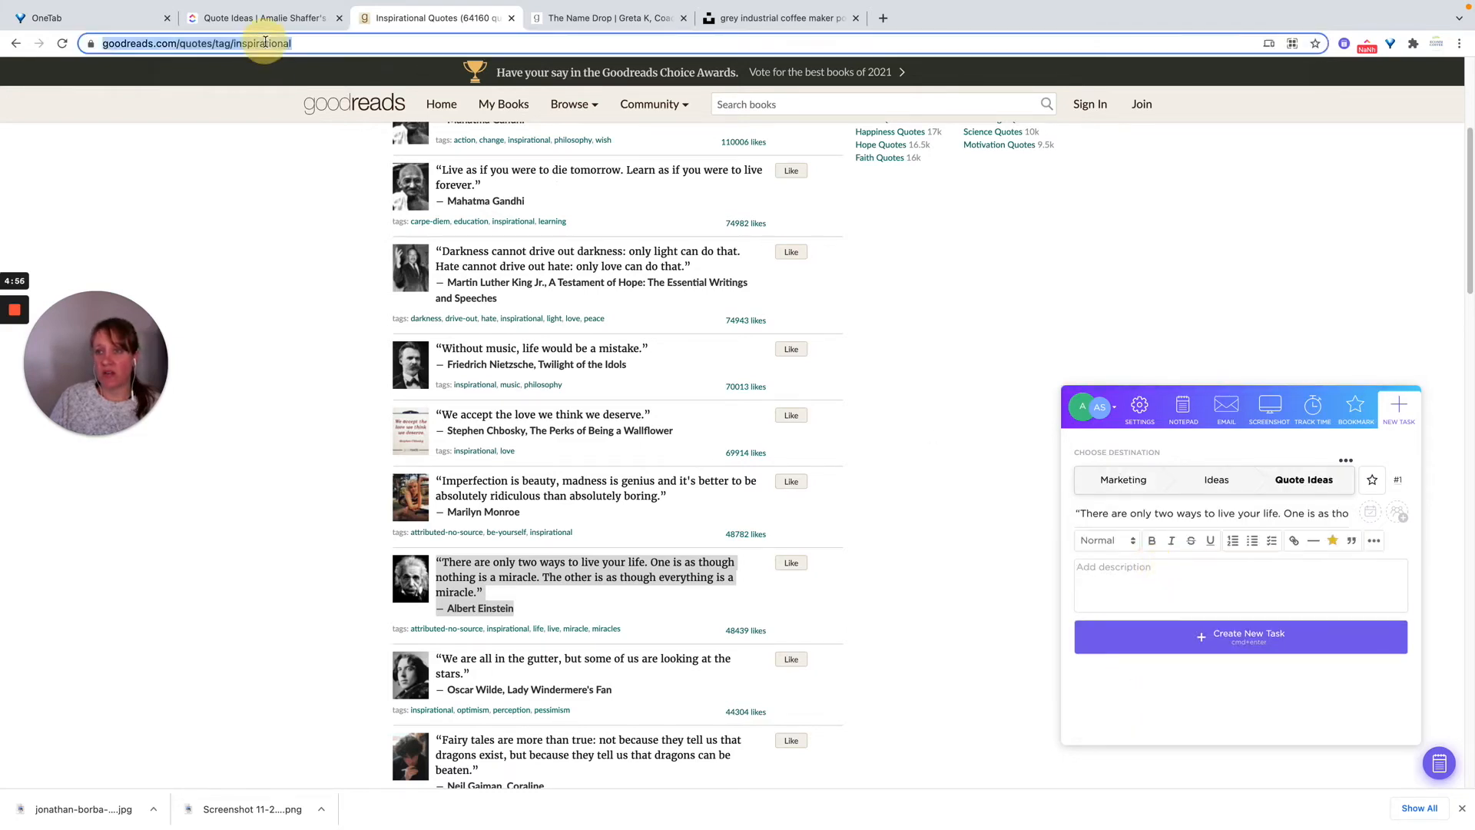
pyautogui.click(1125, 598)
pyautogui.hotkey('ctrl', 'v')
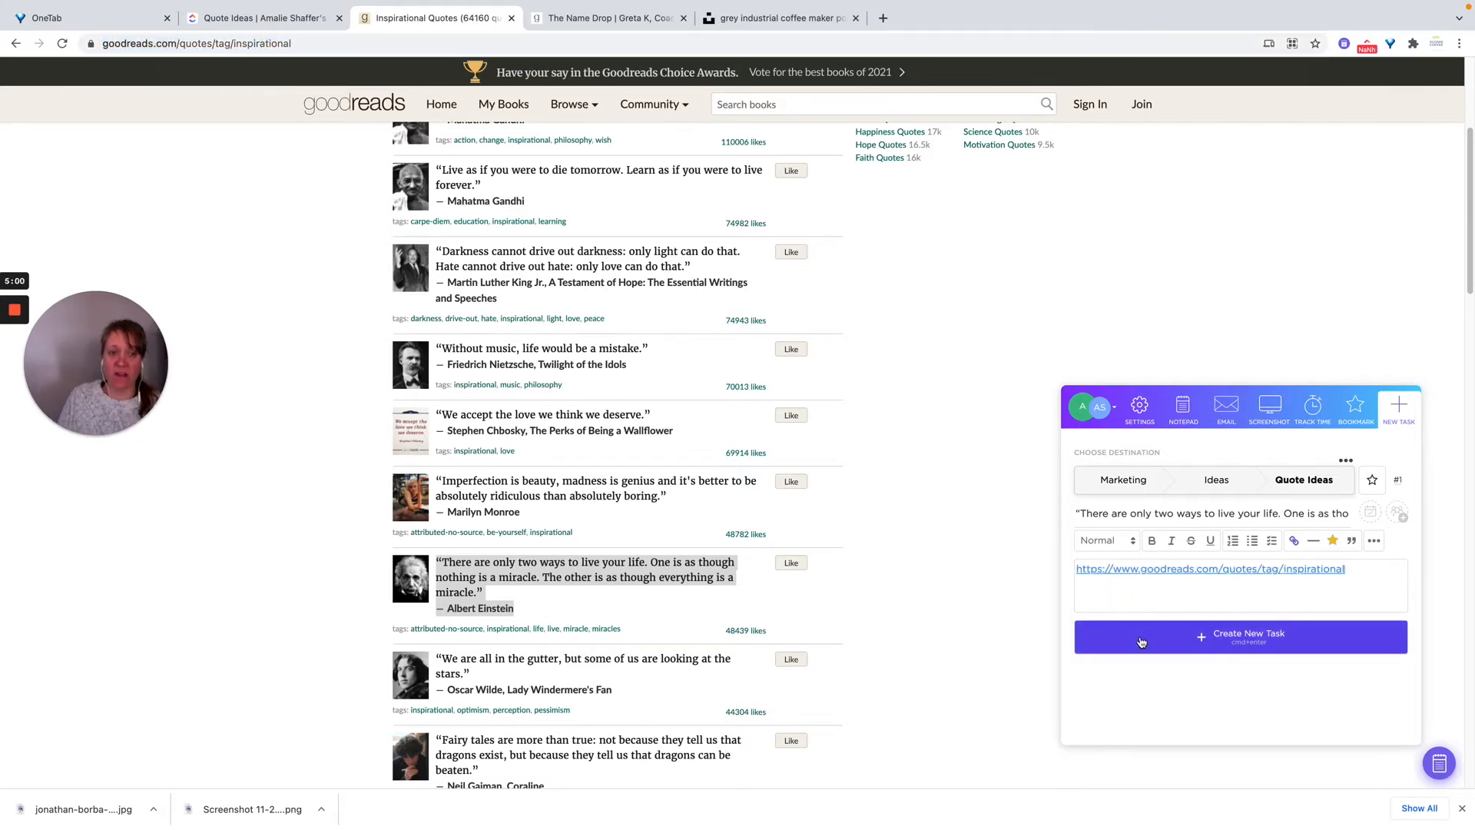
pyautogui.click(1140, 644)
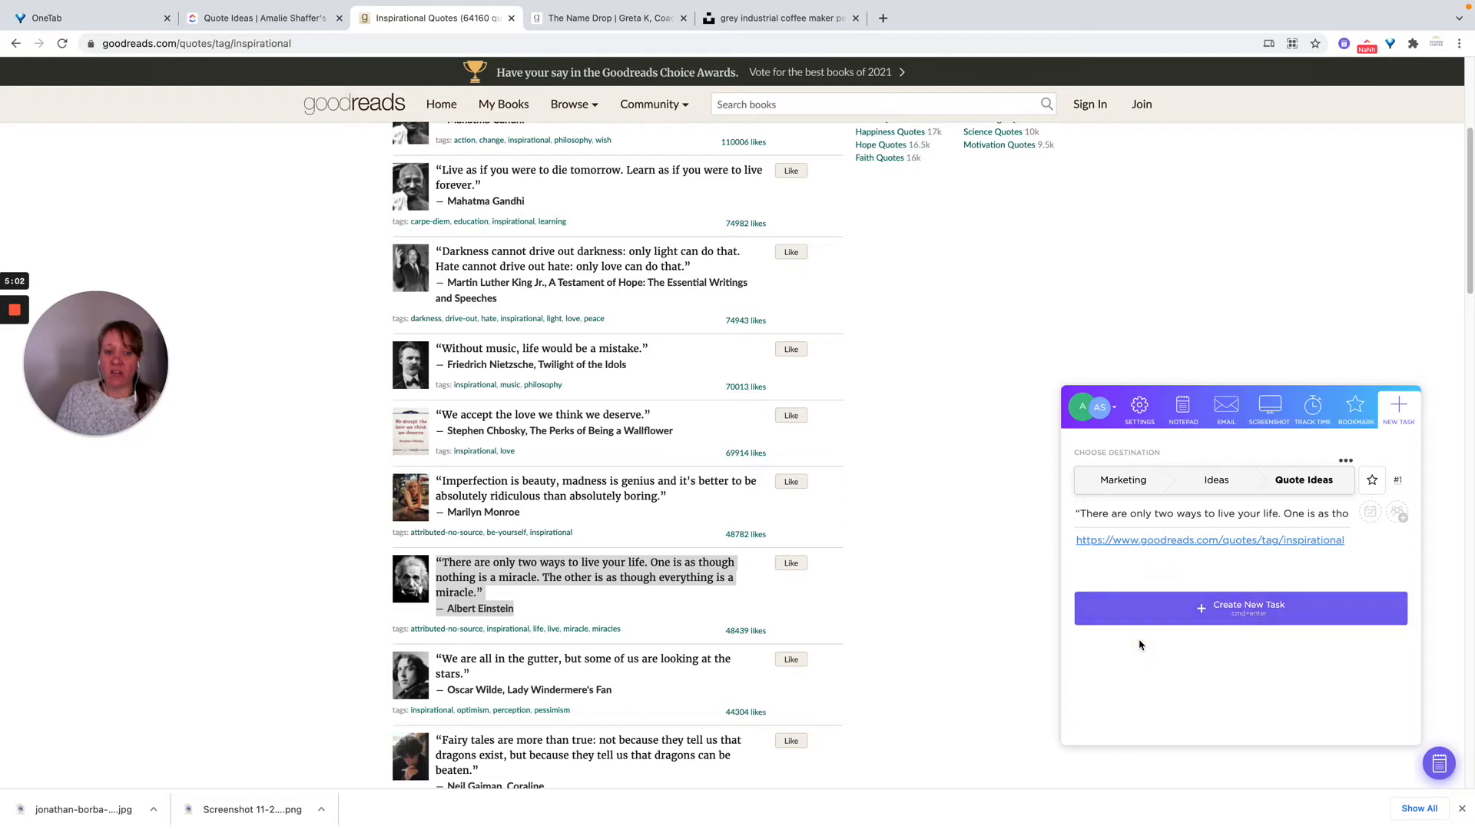
pyautogui.click(1214, 609)
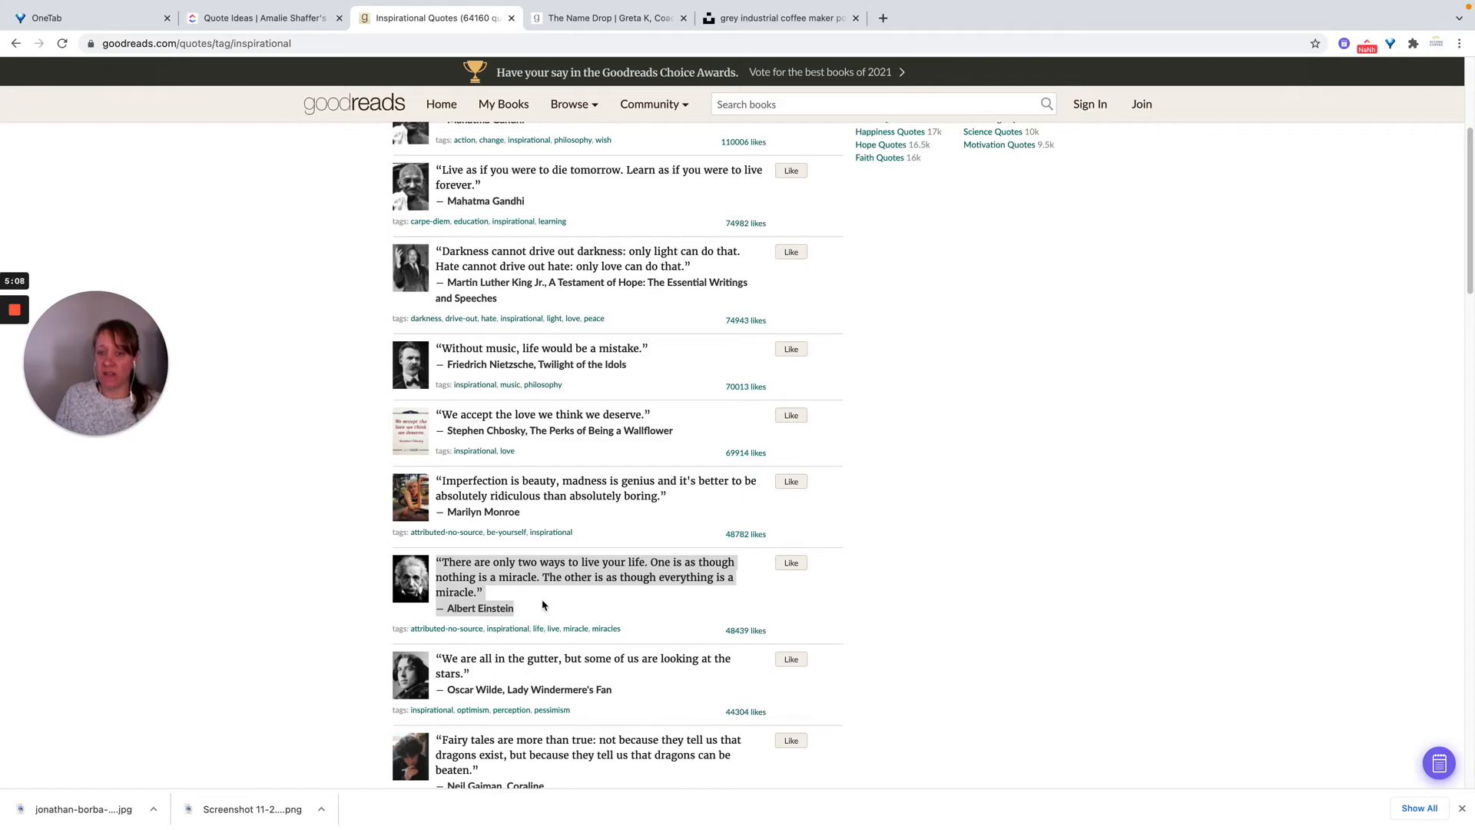
# Switch back to ClickUp's Quote Ideas list and view the Category options available for the Albert Einstein quote.
pyautogui.scroll(-5, 568, 559)
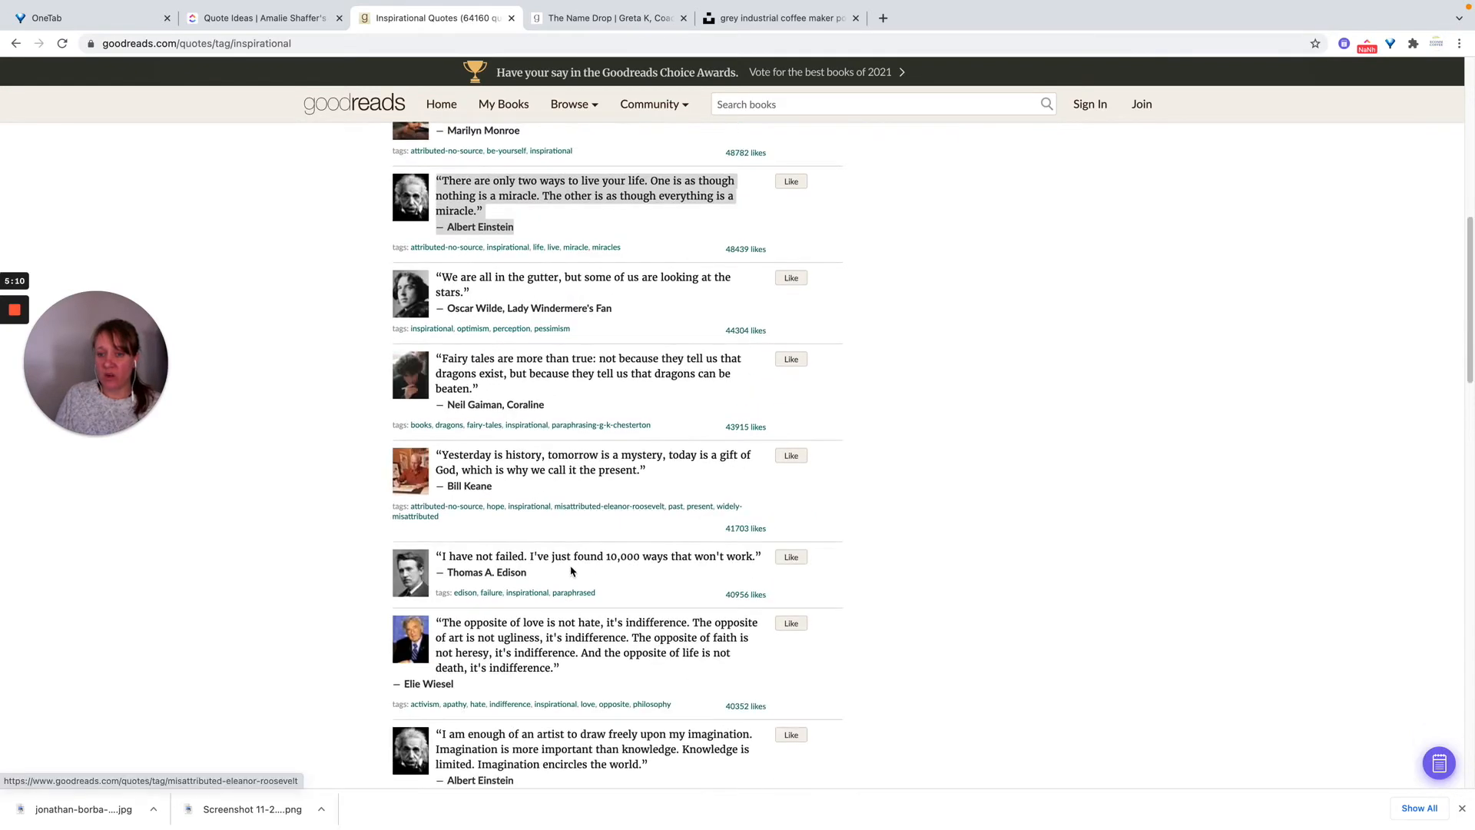
pyautogui.scroll(15, 535, 268)
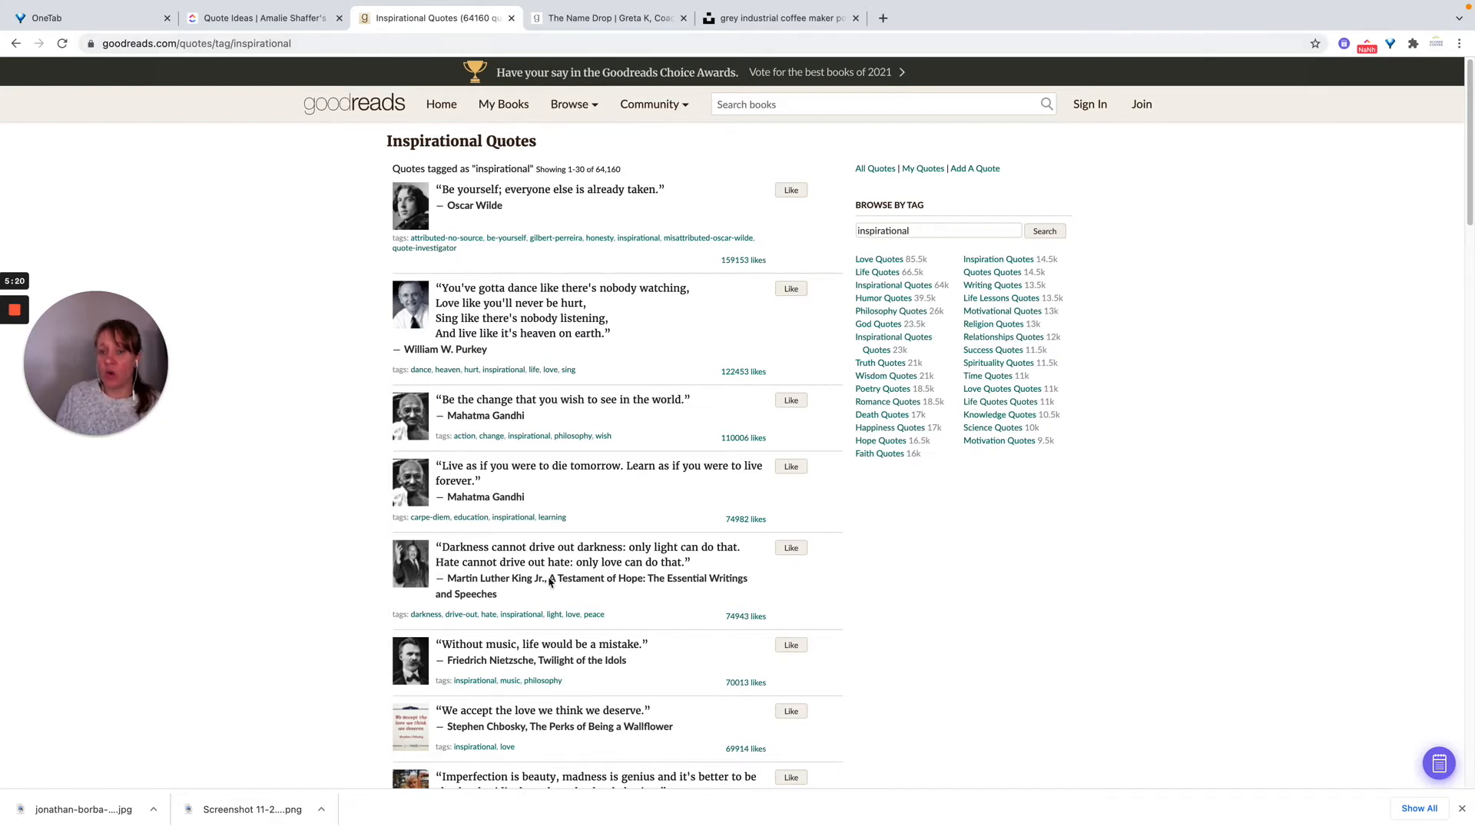
pyautogui.scroll(-20, 550, 581)
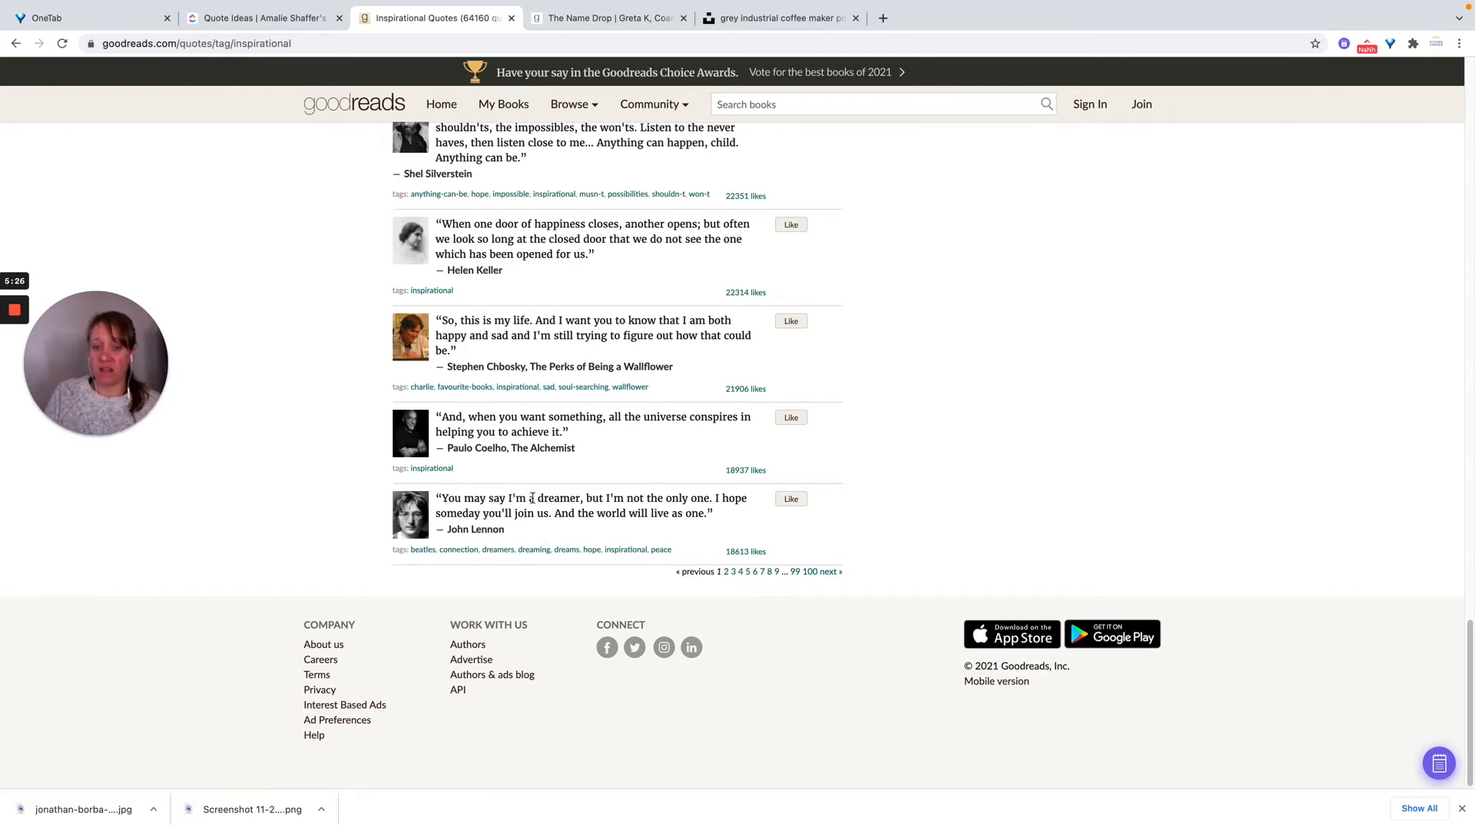
pyautogui.scroll(5, 655, 320)
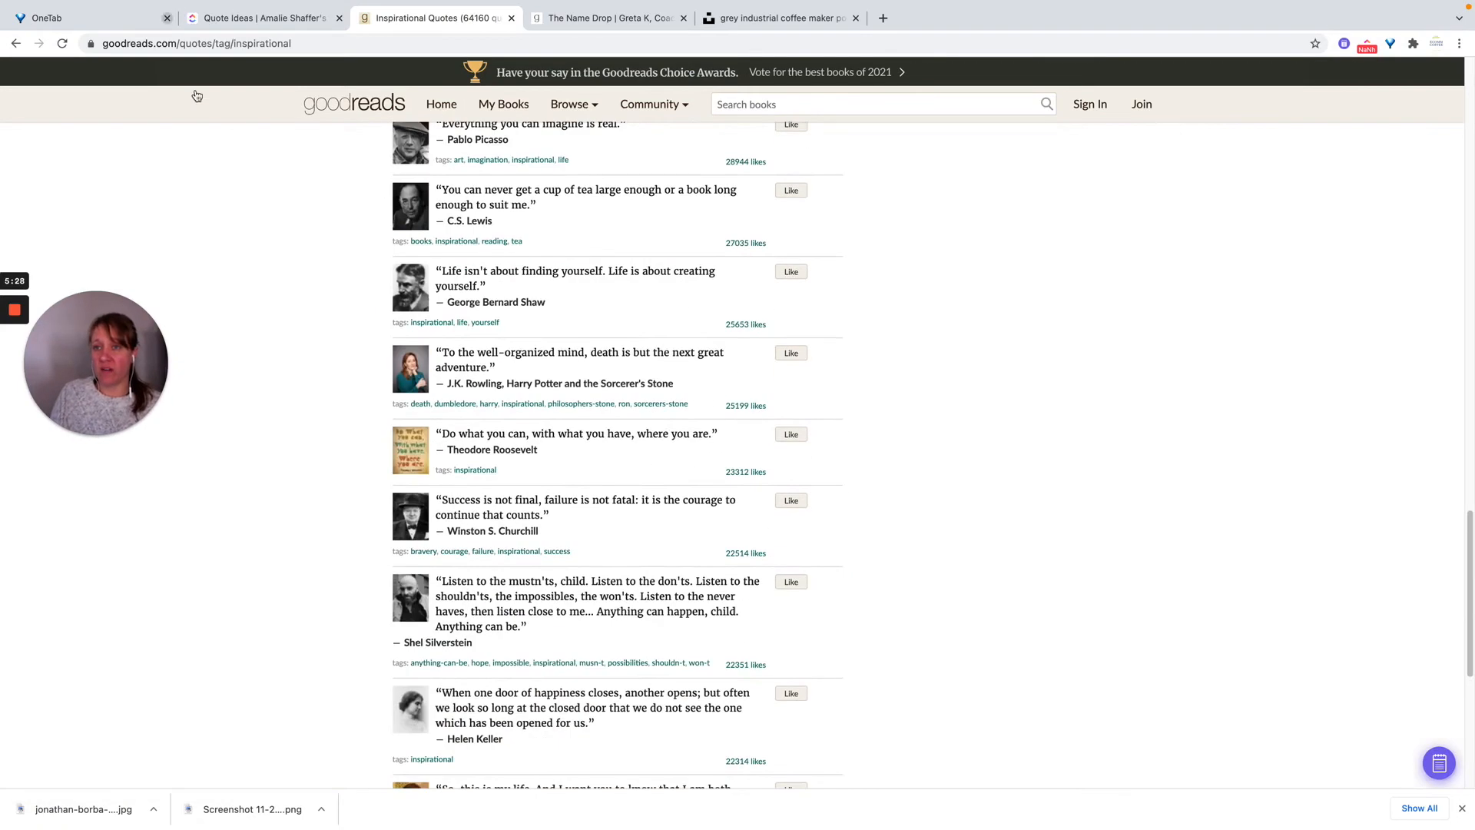
pyautogui.click(239, 23)
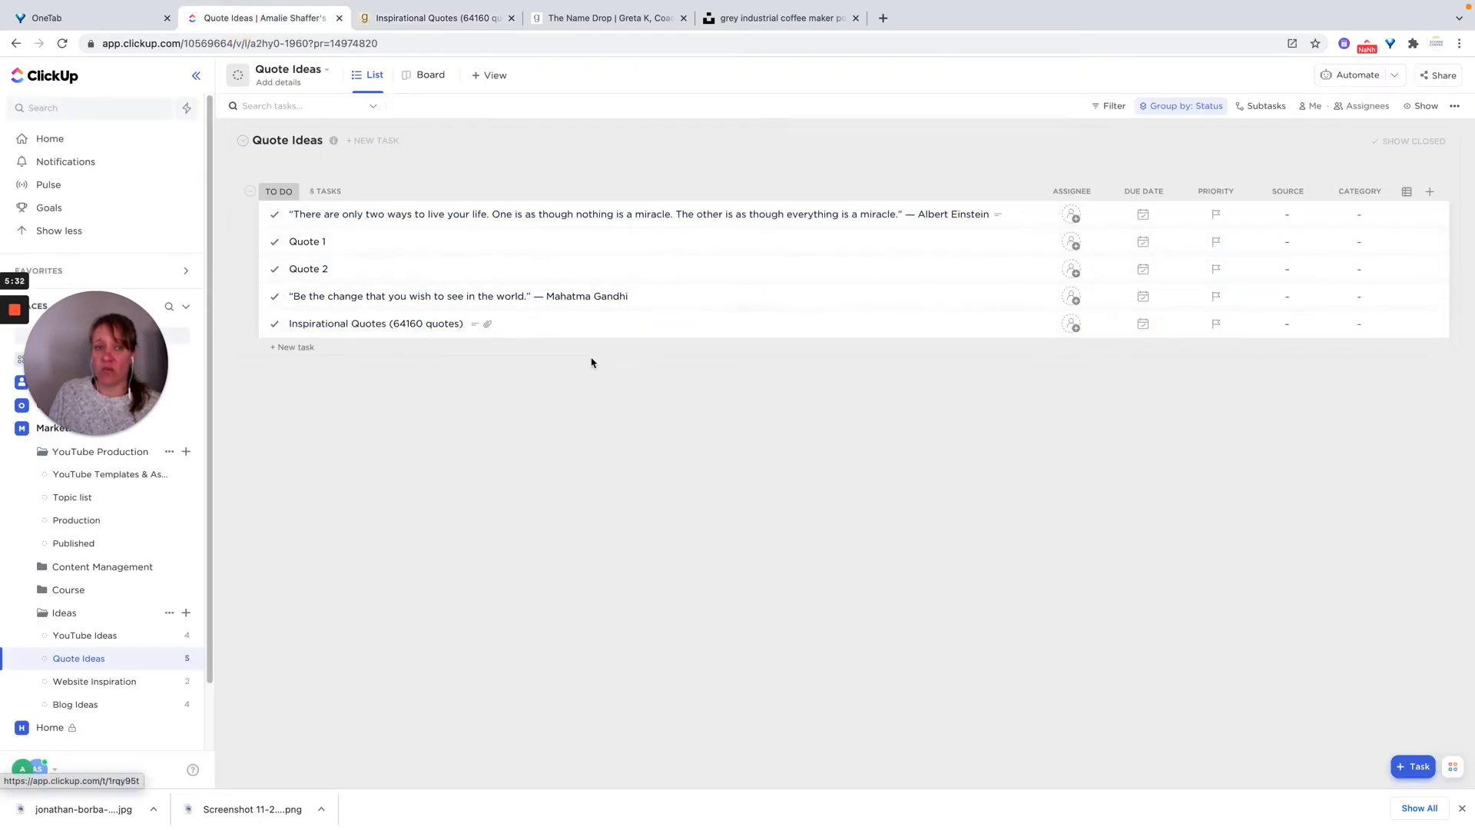
pyautogui.click(1354, 213)
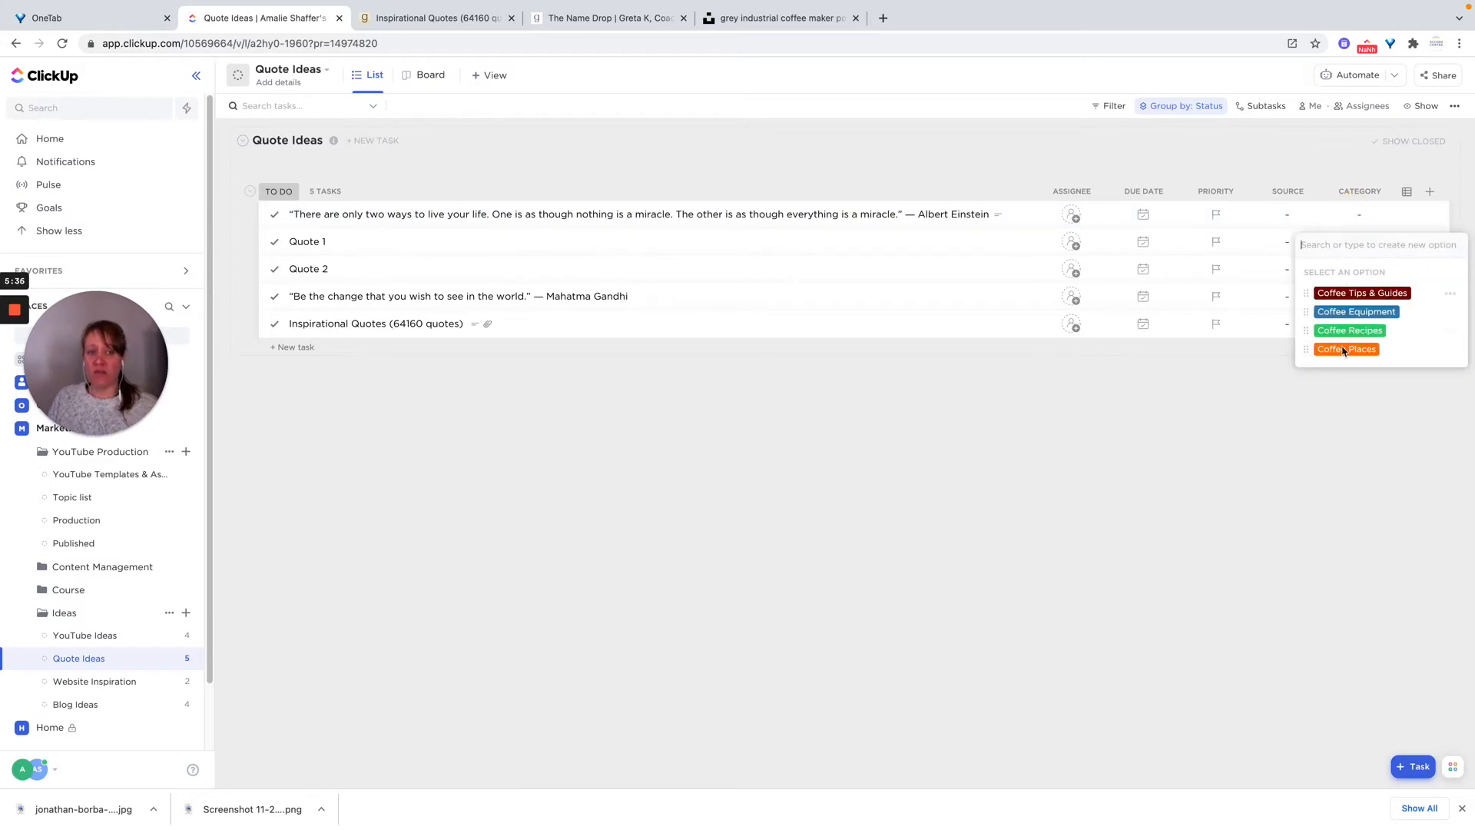
pyautogui.click(1312, 438)
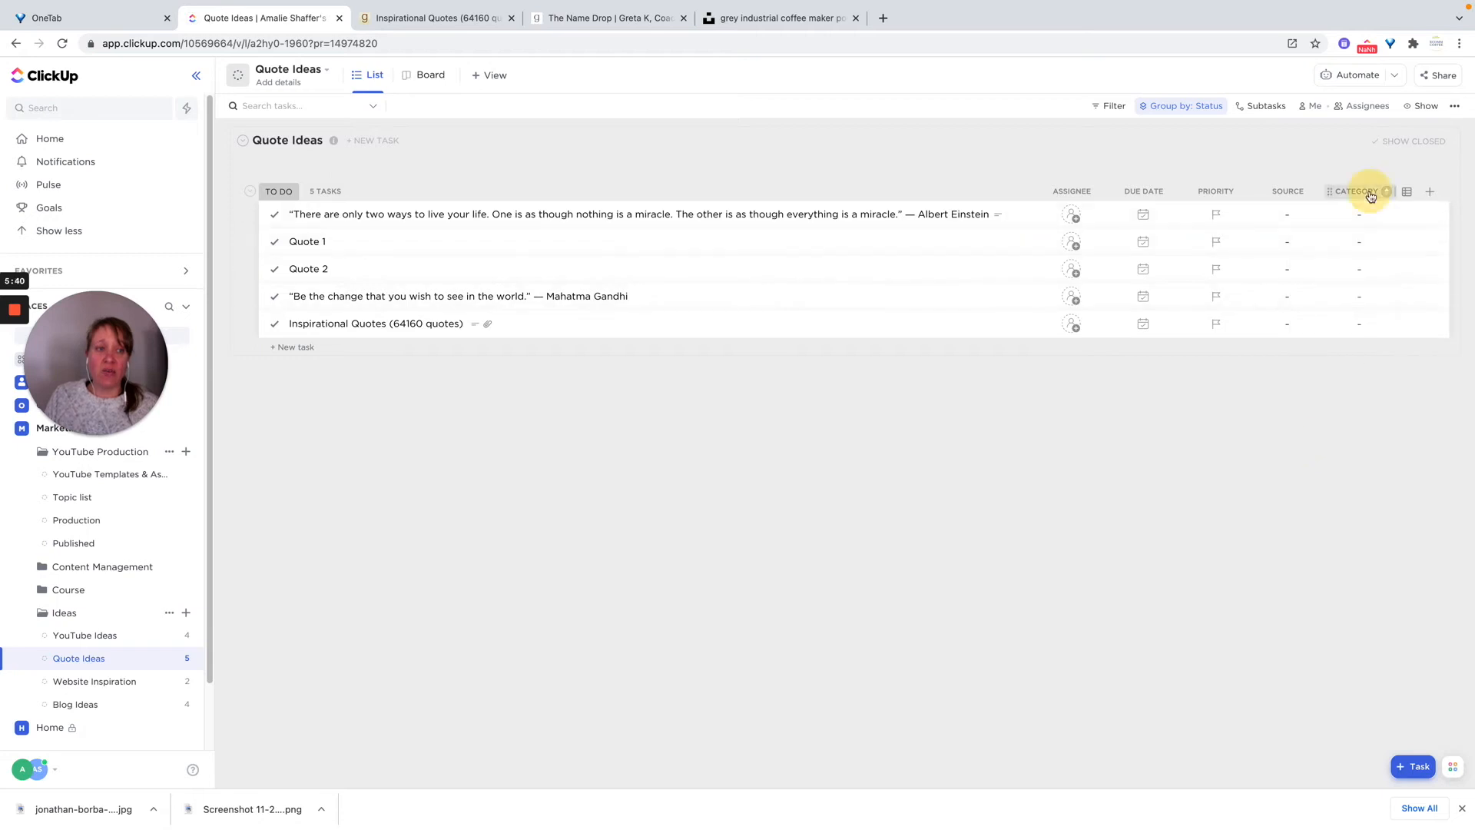
# Add the options Inspirational Quote, Tuesday Quote and Thursday Quote to the Category field and save it.
pyautogui.click(1371, 196)
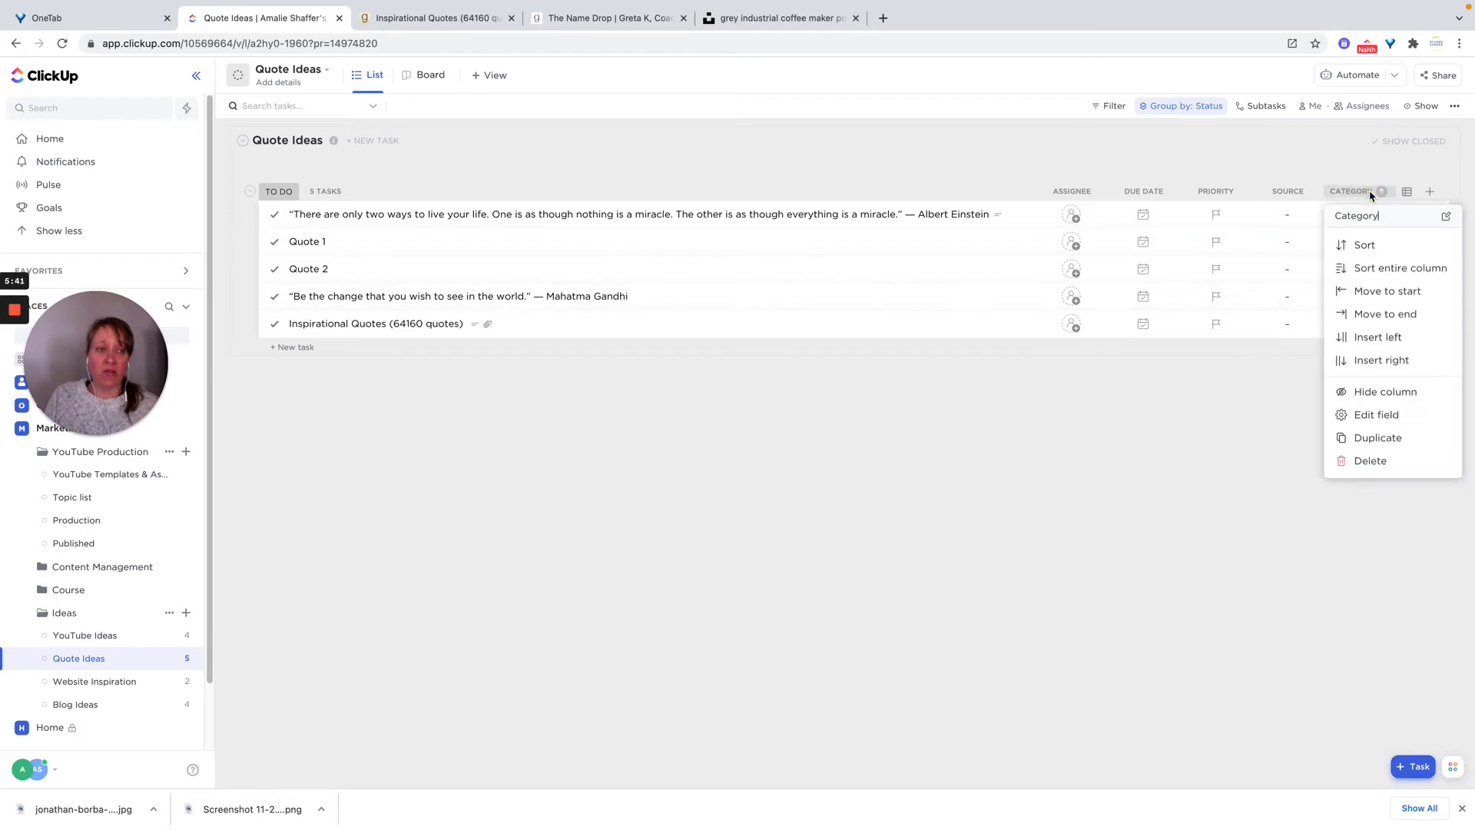
pyautogui.click(1387, 417)
pyautogui.click(579, 469)
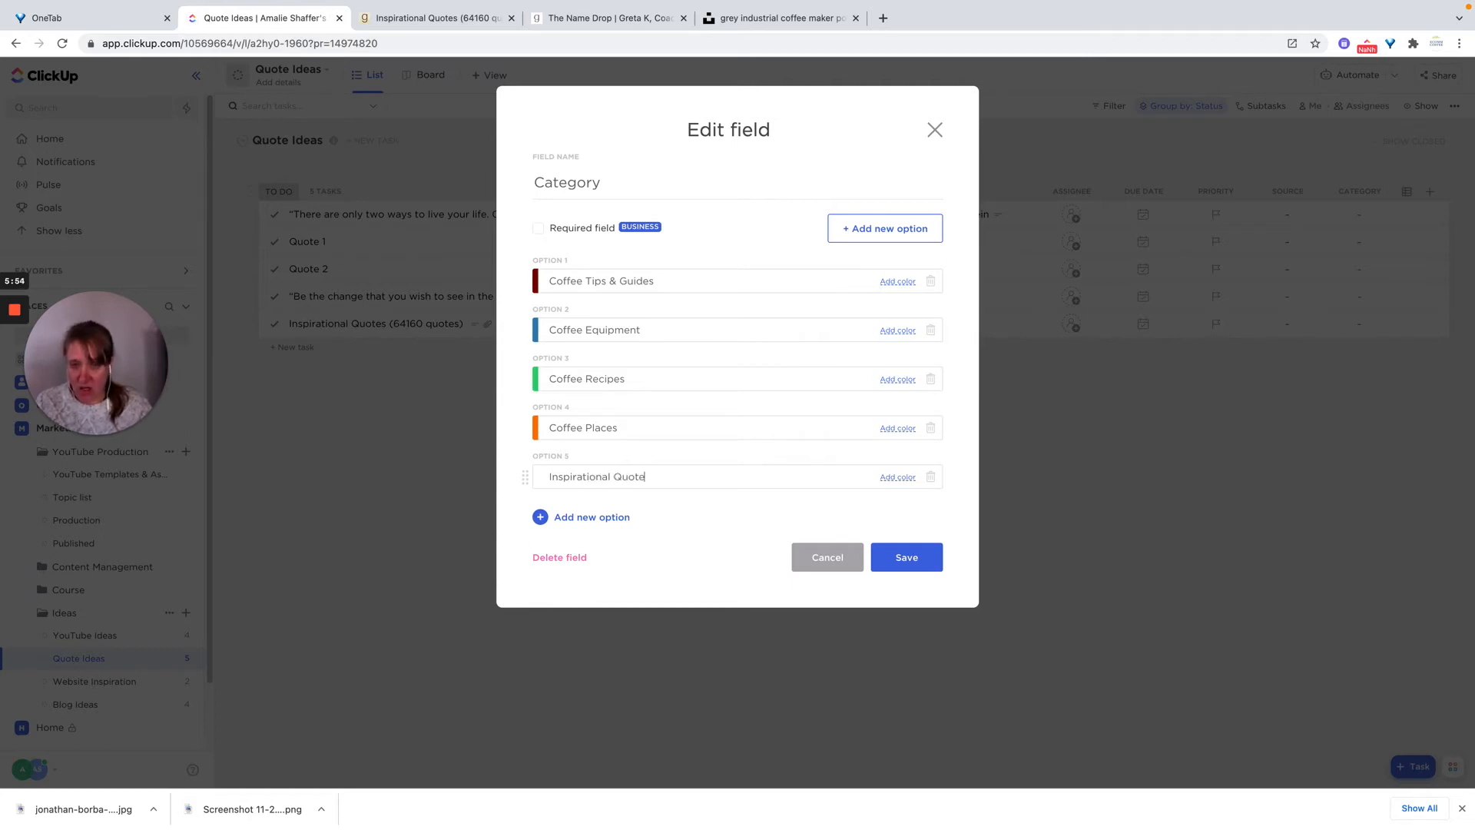
pyautogui.press('Return')
pyautogui.write('Tuesday Quote')
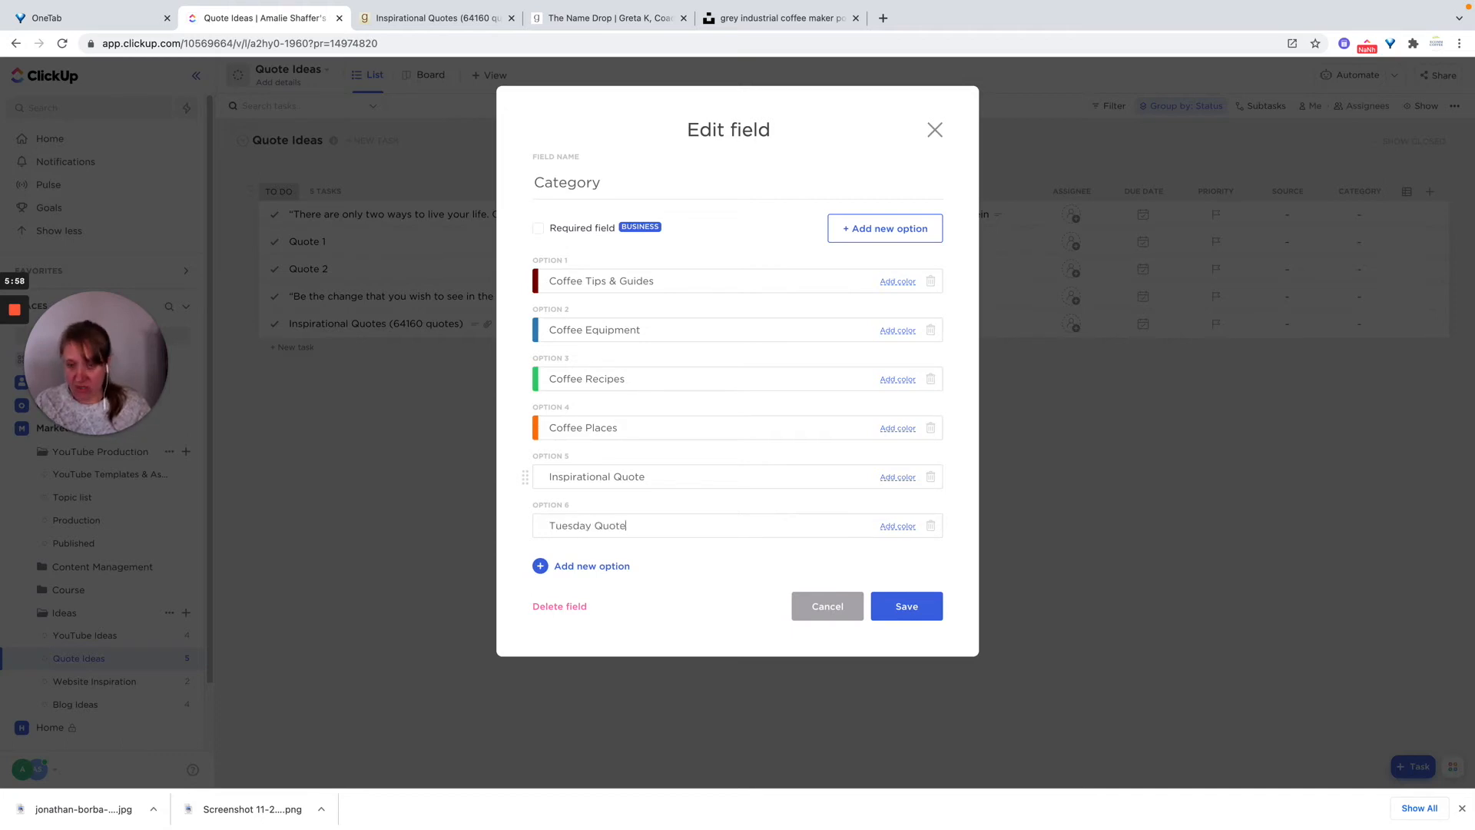
pyautogui.press('Return')
pyautogui.write('Thursday Quote')
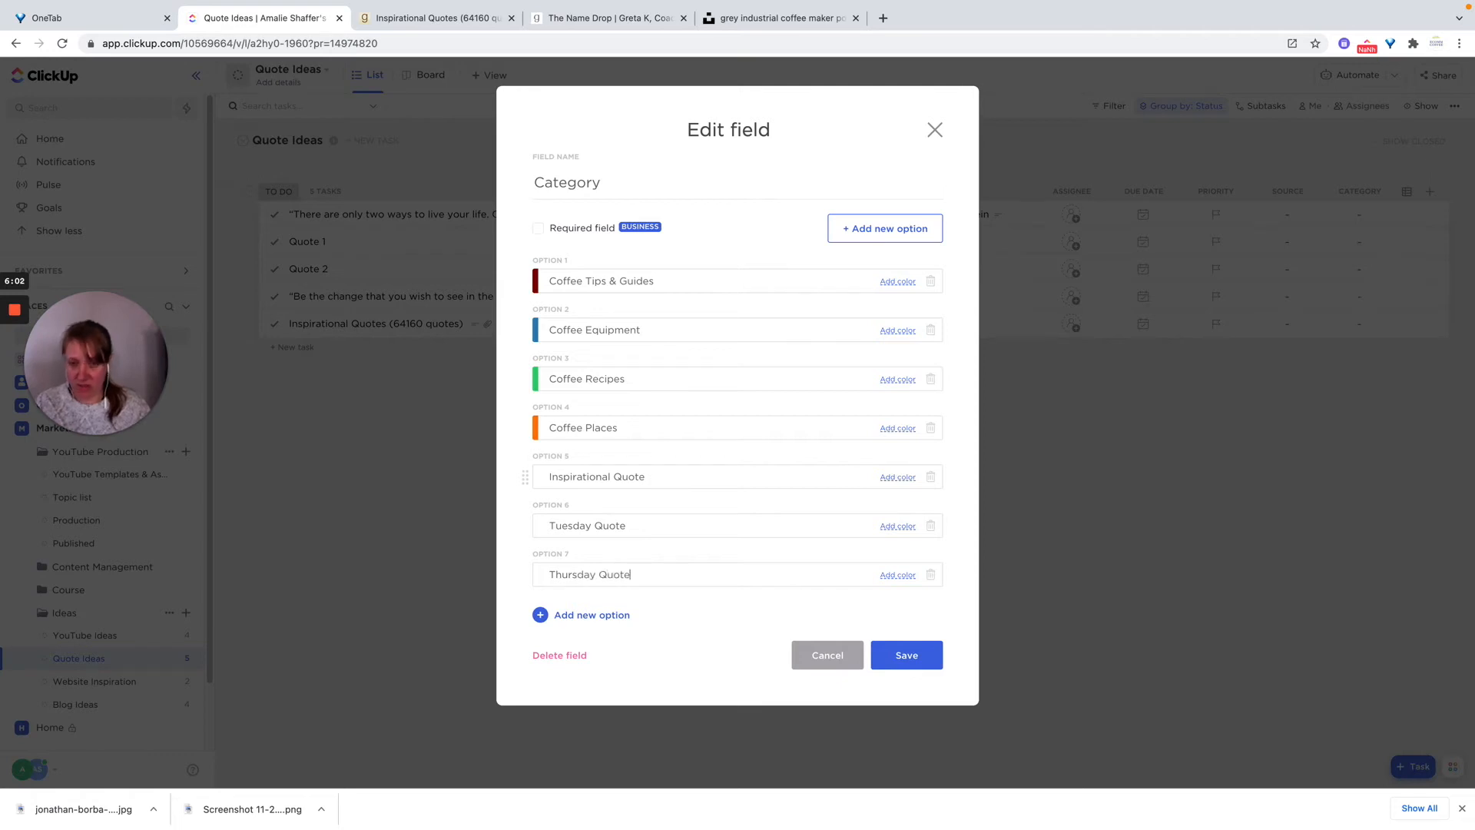
pyautogui.click(918, 662)
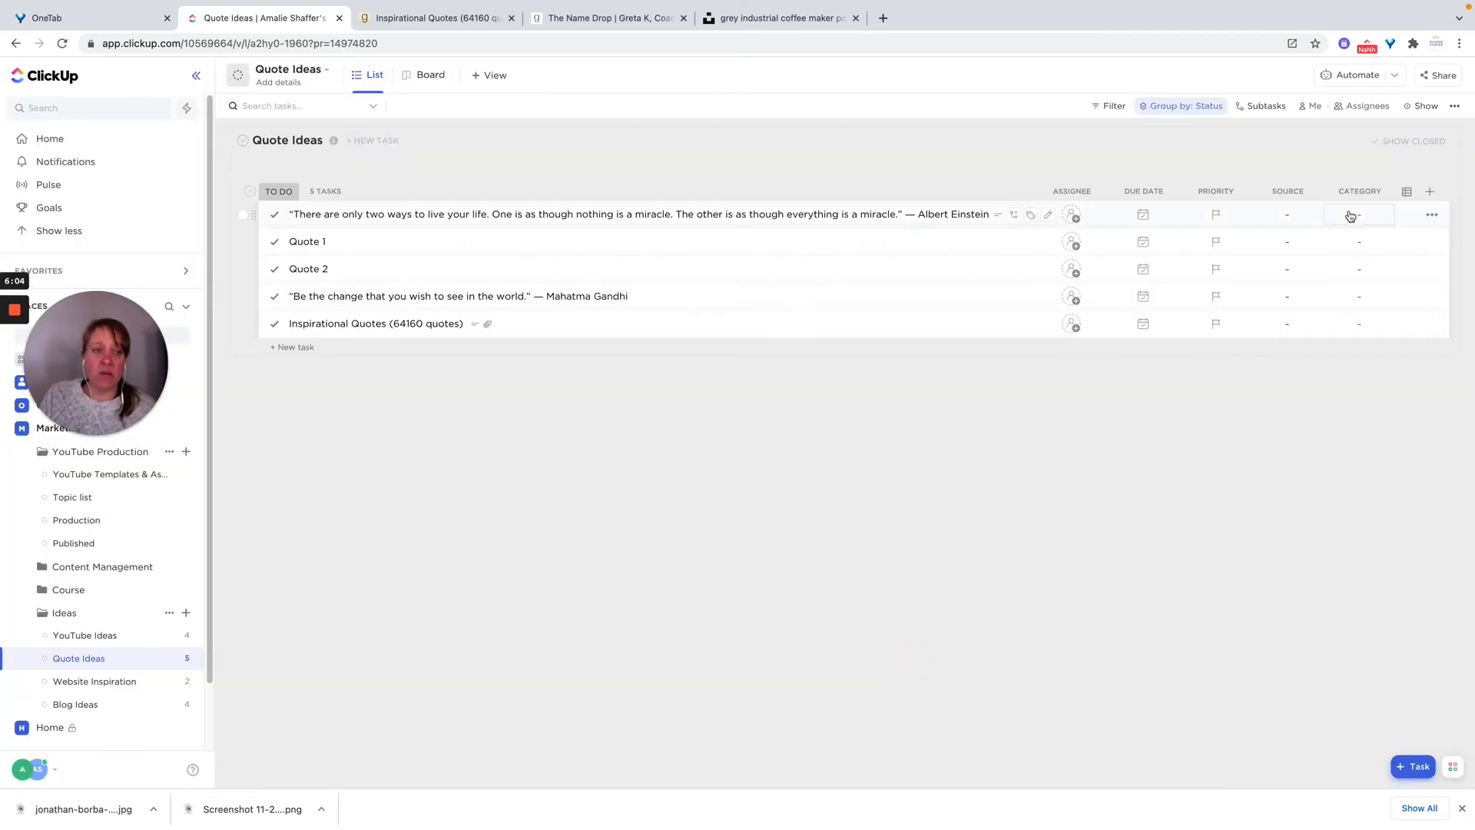
# Set the Category of the Albert Einstein quote and Quote 2 to Tuesday Quote, and of Quote 1 to Thursday Quote.
pyautogui.click(1378, 218)
pyautogui.click(1344, 388)
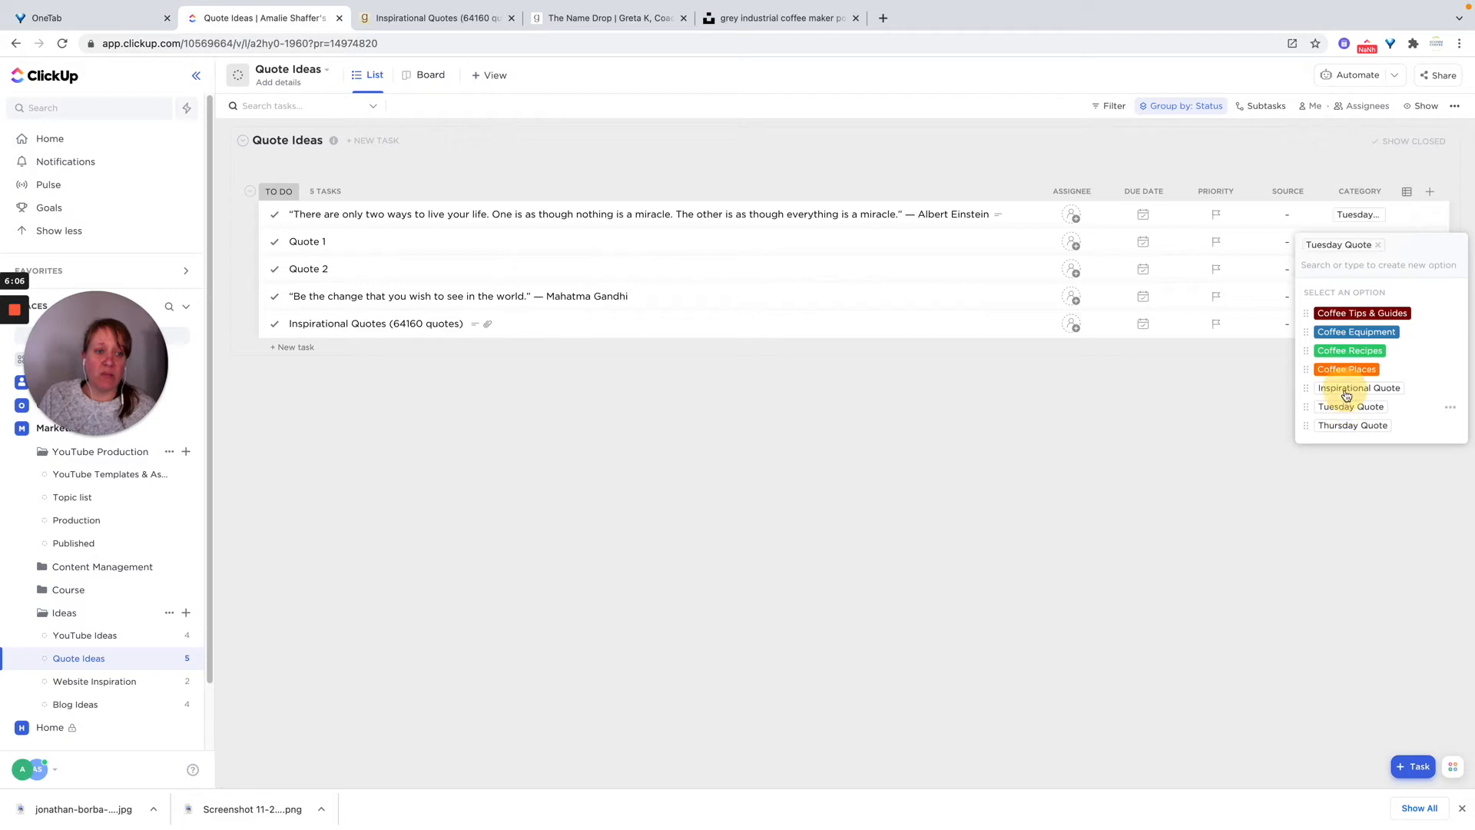
pyautogui.click(1244, 435)
pyautogui.click(1354, 246)
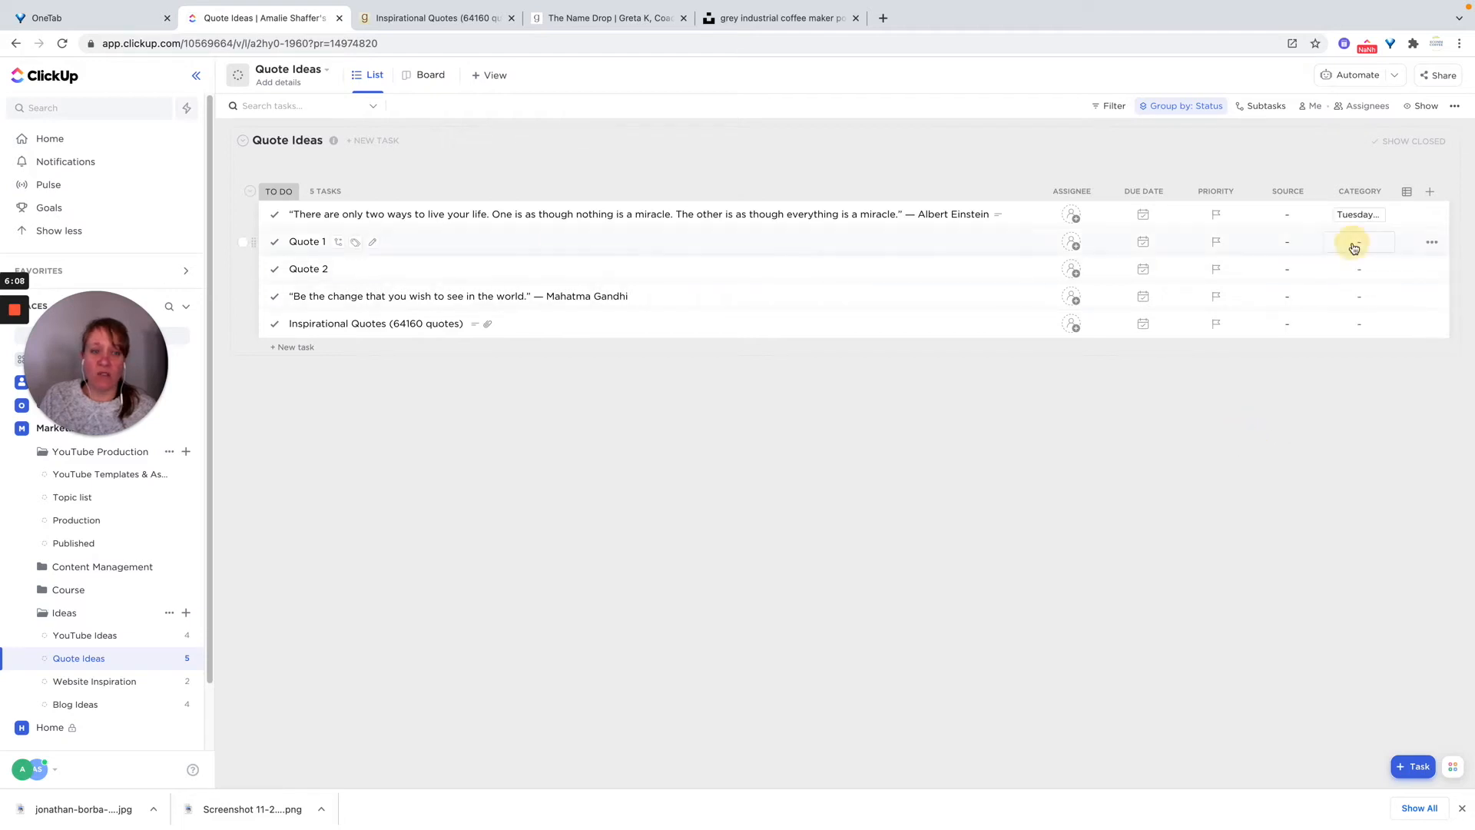
pyautogui.click(1340, 434)
pyautogui.click(1219, 424)
pyautogui.click(1350, 273)
pyautogui.click(1346, 441)
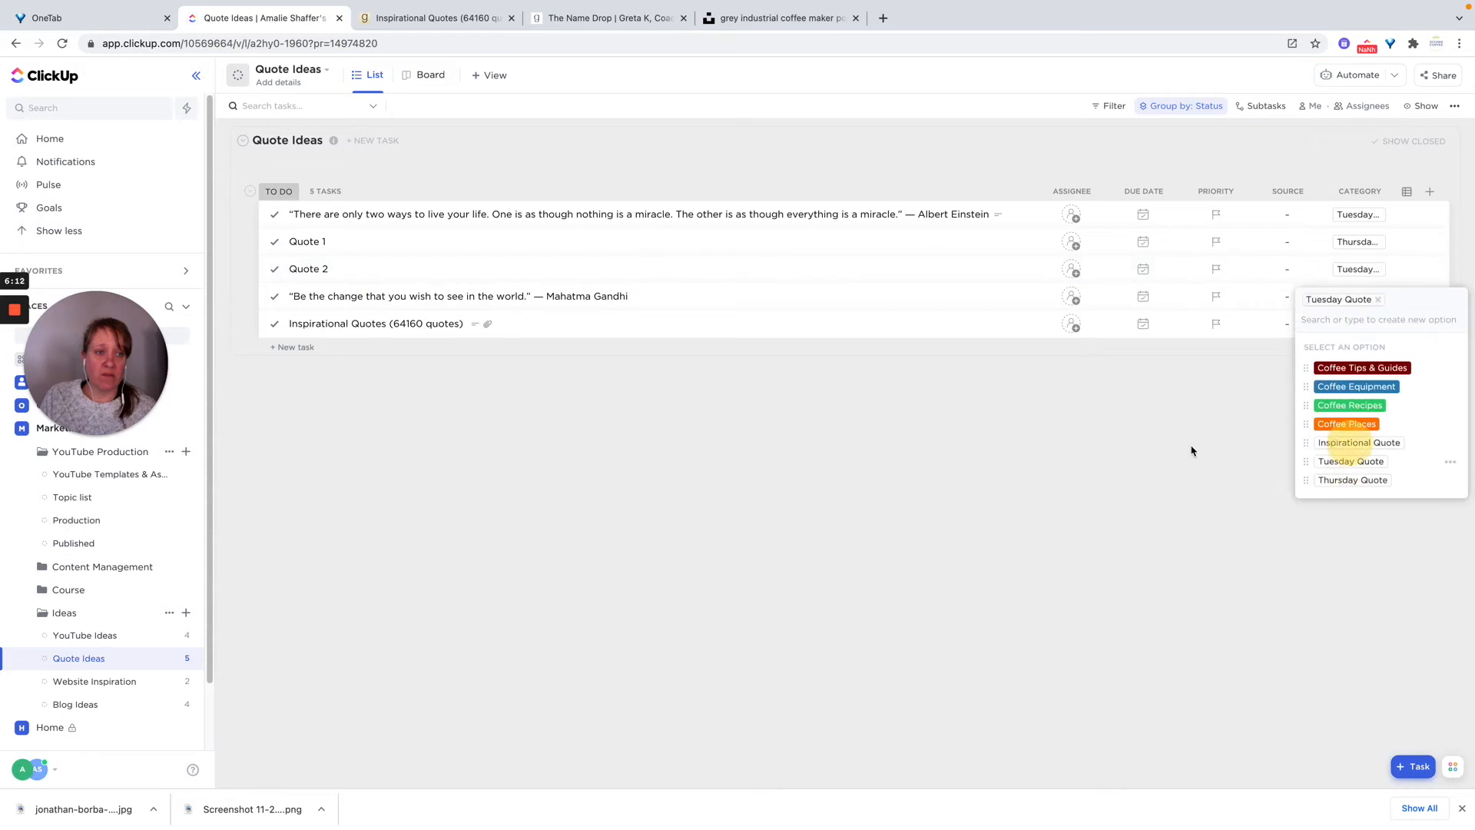
pyautogui.click(1191, 445)
# Set the Mahatma Gandhi quote's Category to Thursday Quote and the Inspirational Quotes task's Category to Tuesday Quote.
pyautogui.click(1349, 297)
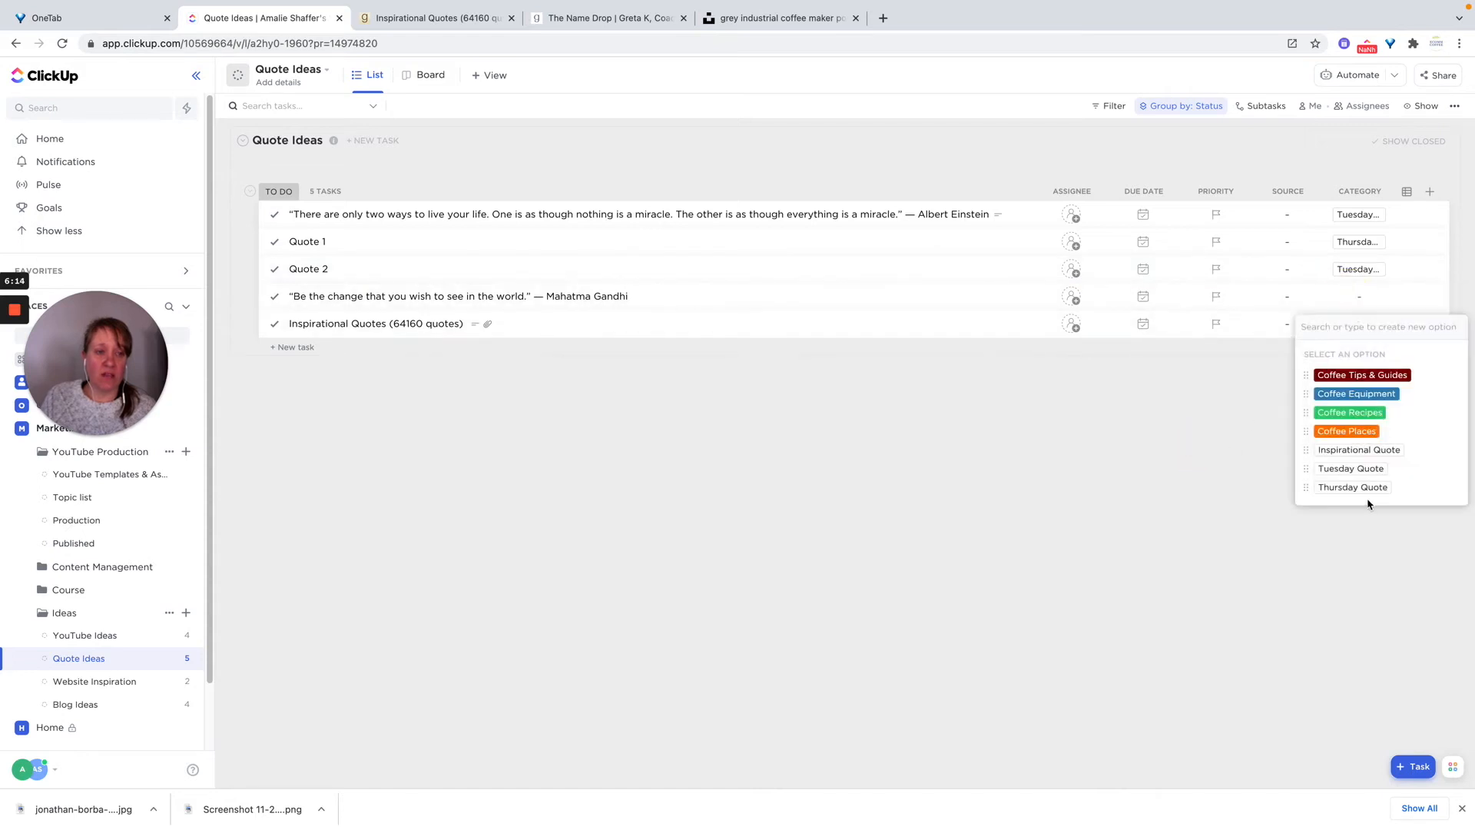
pyautogui.click(1349, 488)
pyautogui.click(1222, 481)
pyautogui.click(1346, 327)
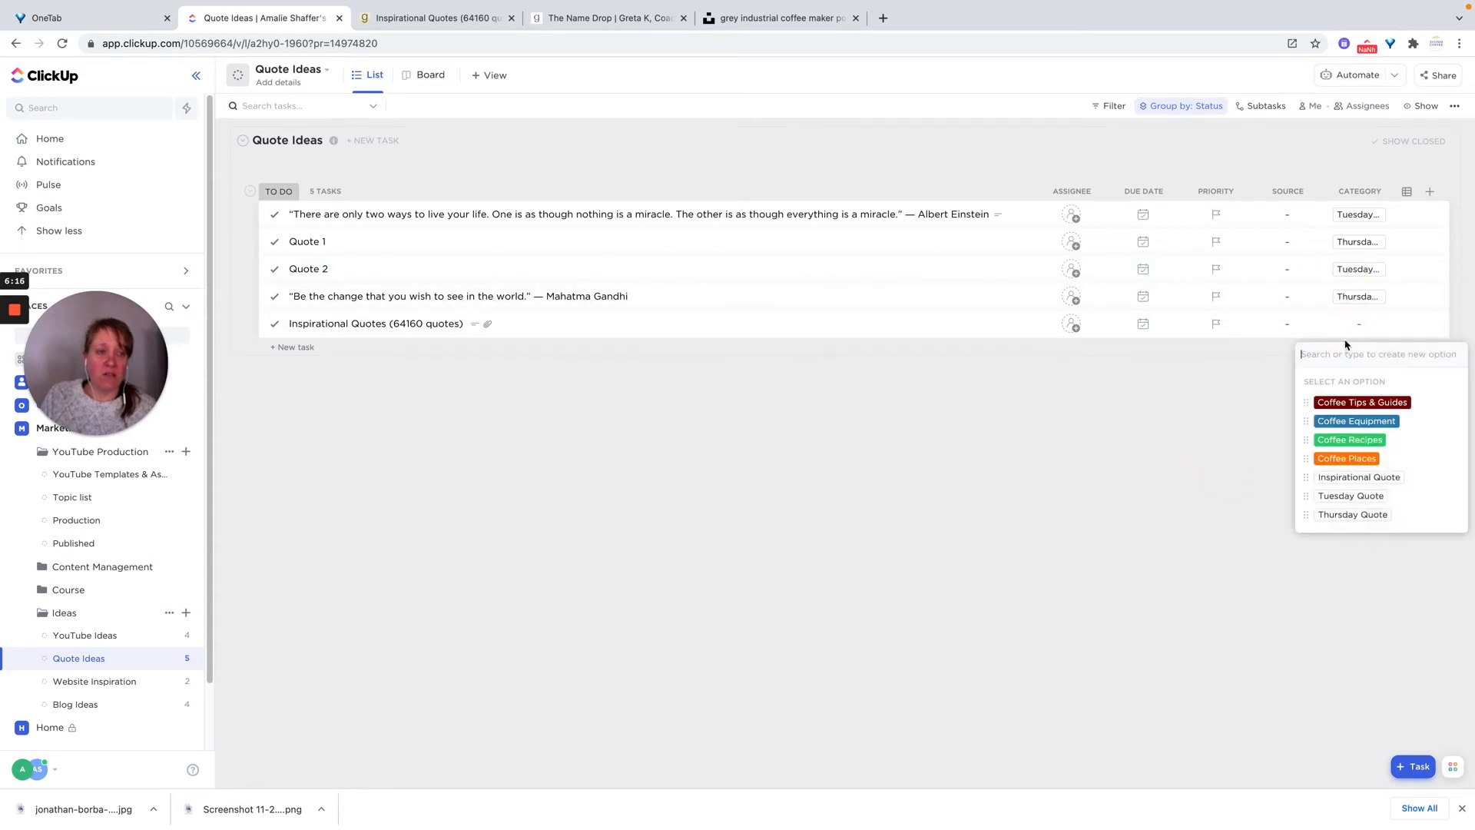
pyautogui.click(1344, 498)
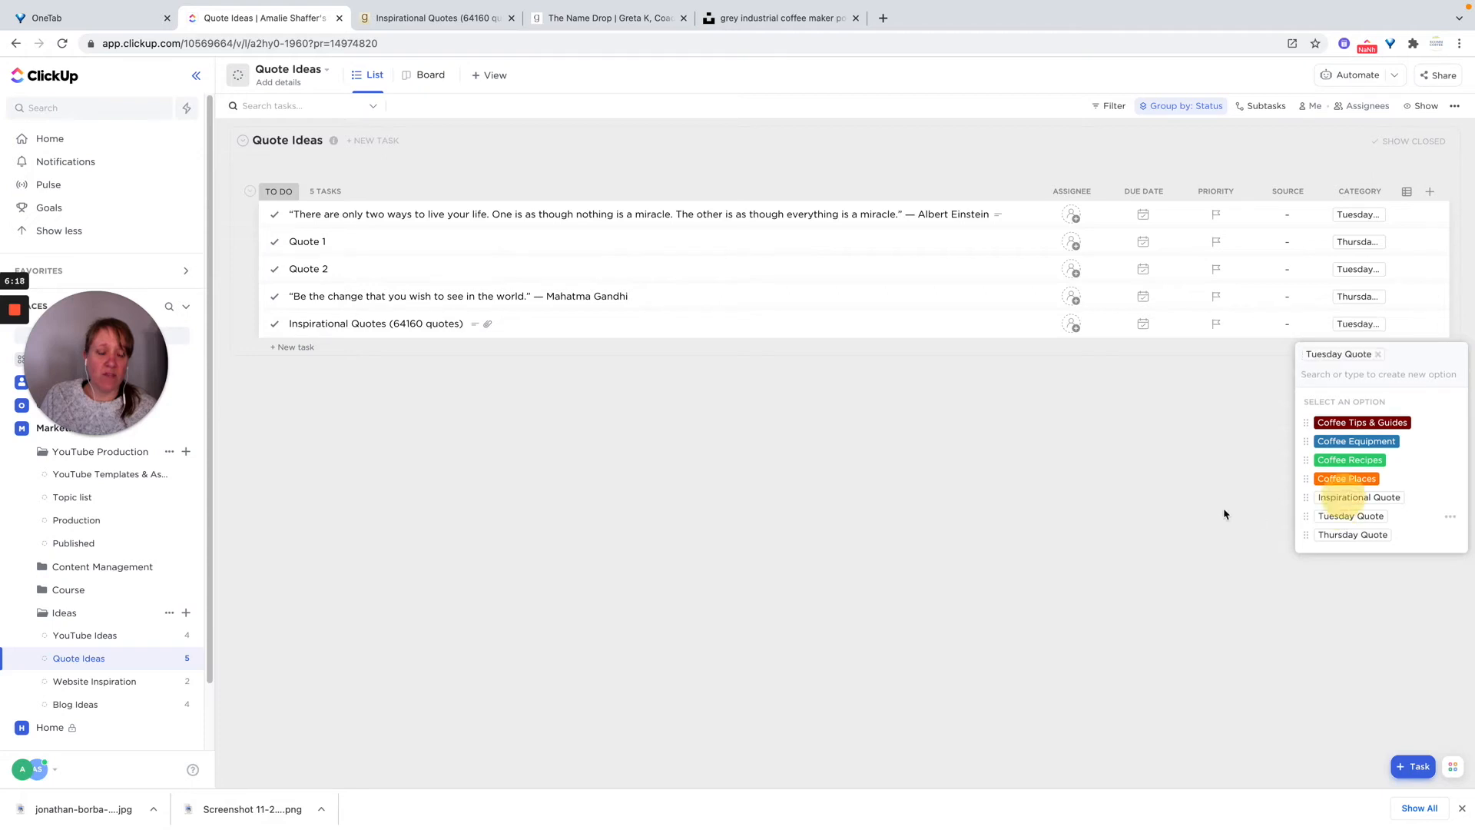
pyautogui.click(1147, 494)
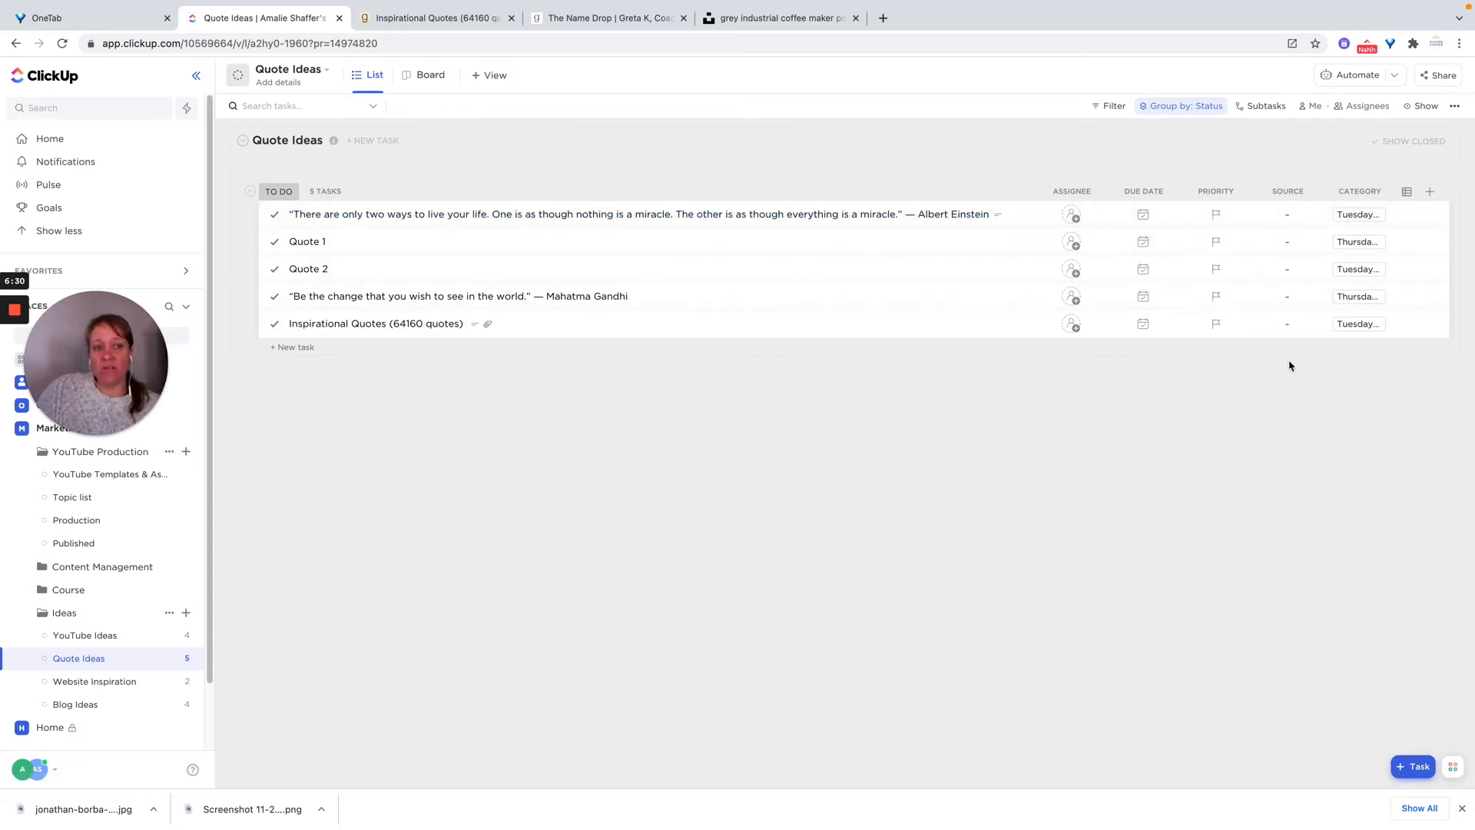
# Copy the Goodreads link from the Albert Einstein task's description into its Source field and close the task.
pyautogui.click(384, 216)
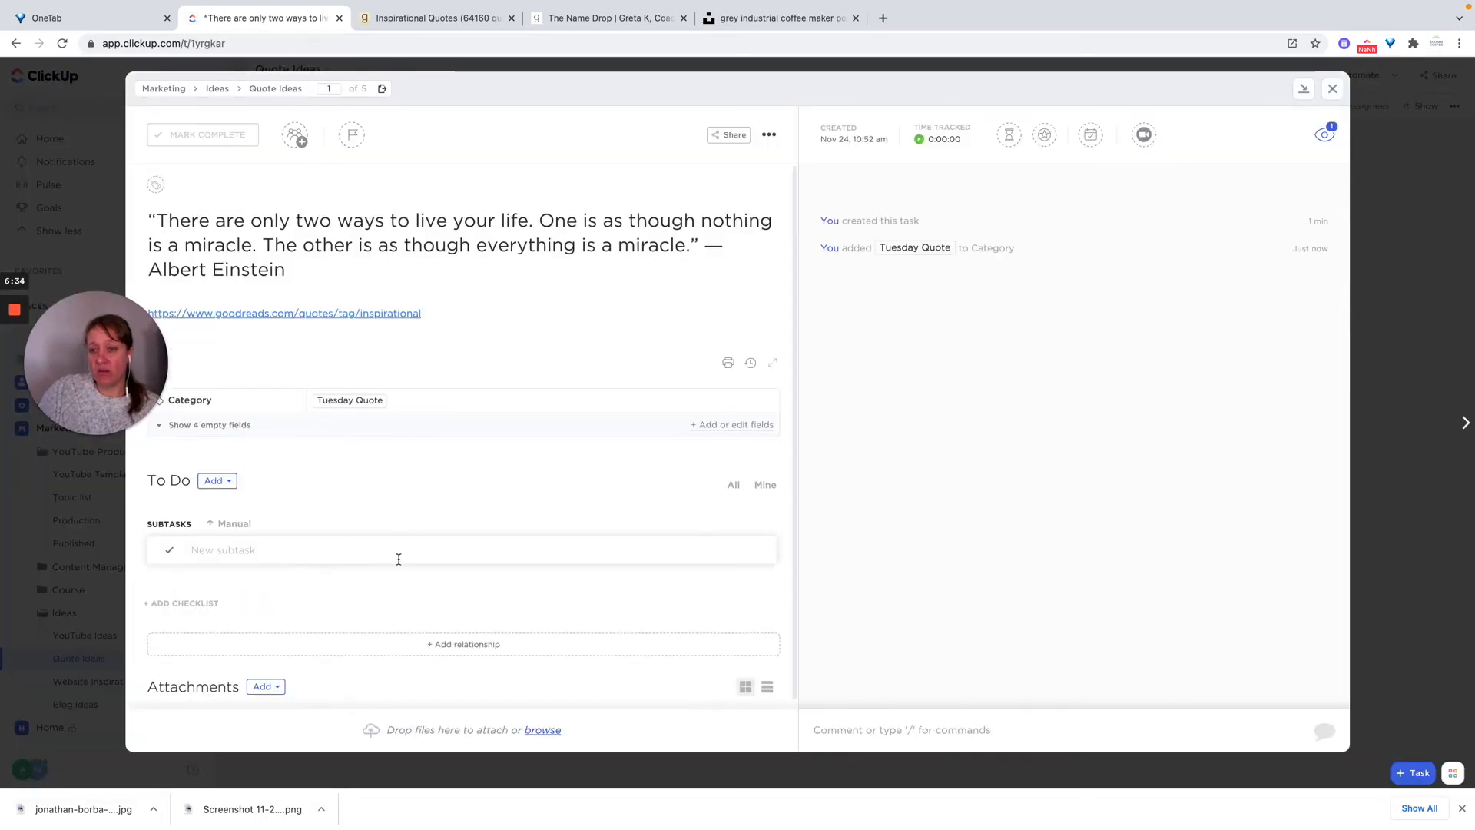
pyautogui.moveTo(438, 315); pyautogui.dragTo(117, 304)
pyautogui.hotkey('ctrl', 'c')
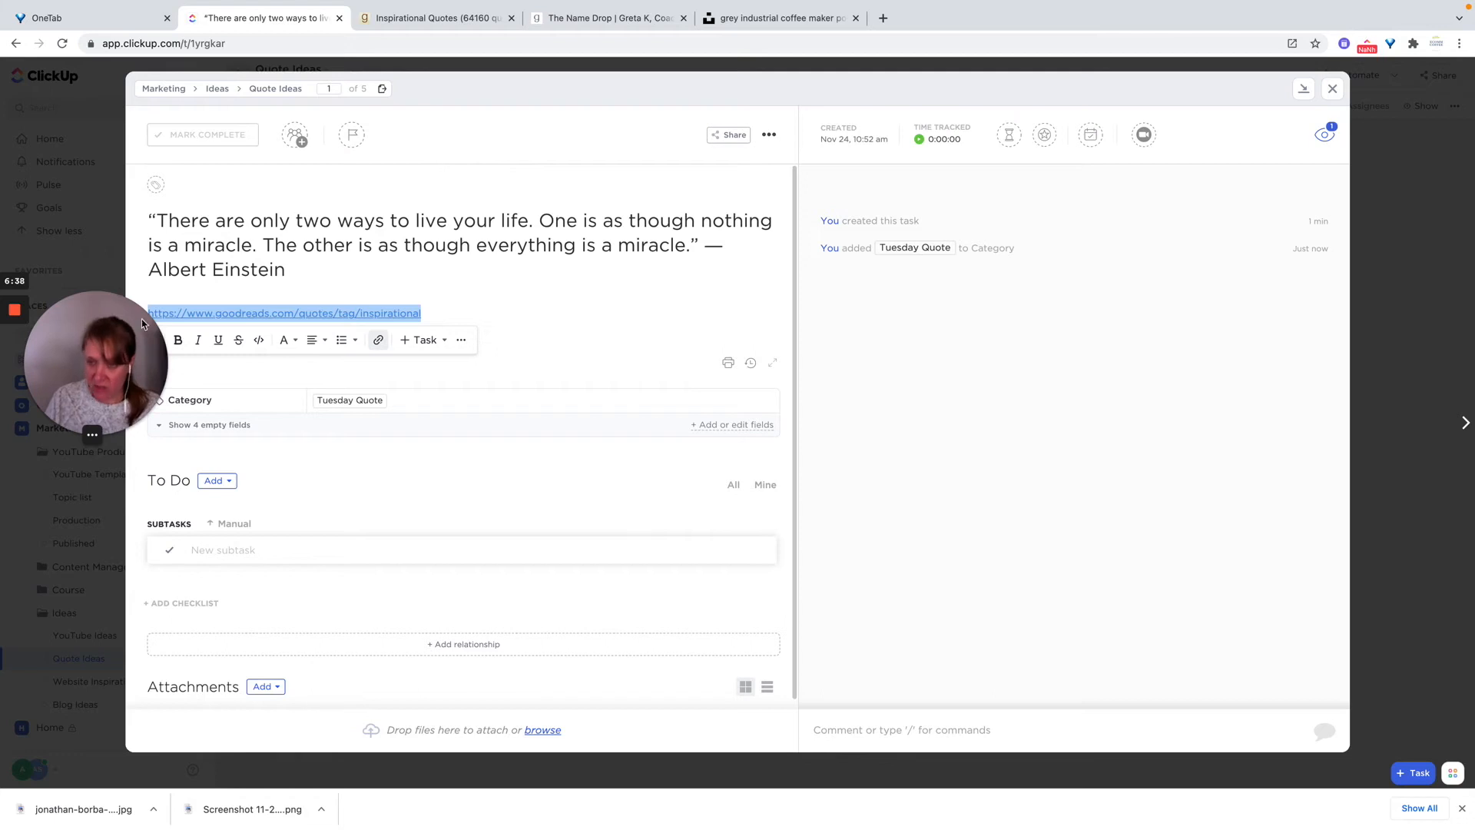
pyautogui.click(212, 425)
pyautogui.click(336, 448)
pyautogui.hotkey('ctrl', 'v')
pyautogui.click(1045, 539)
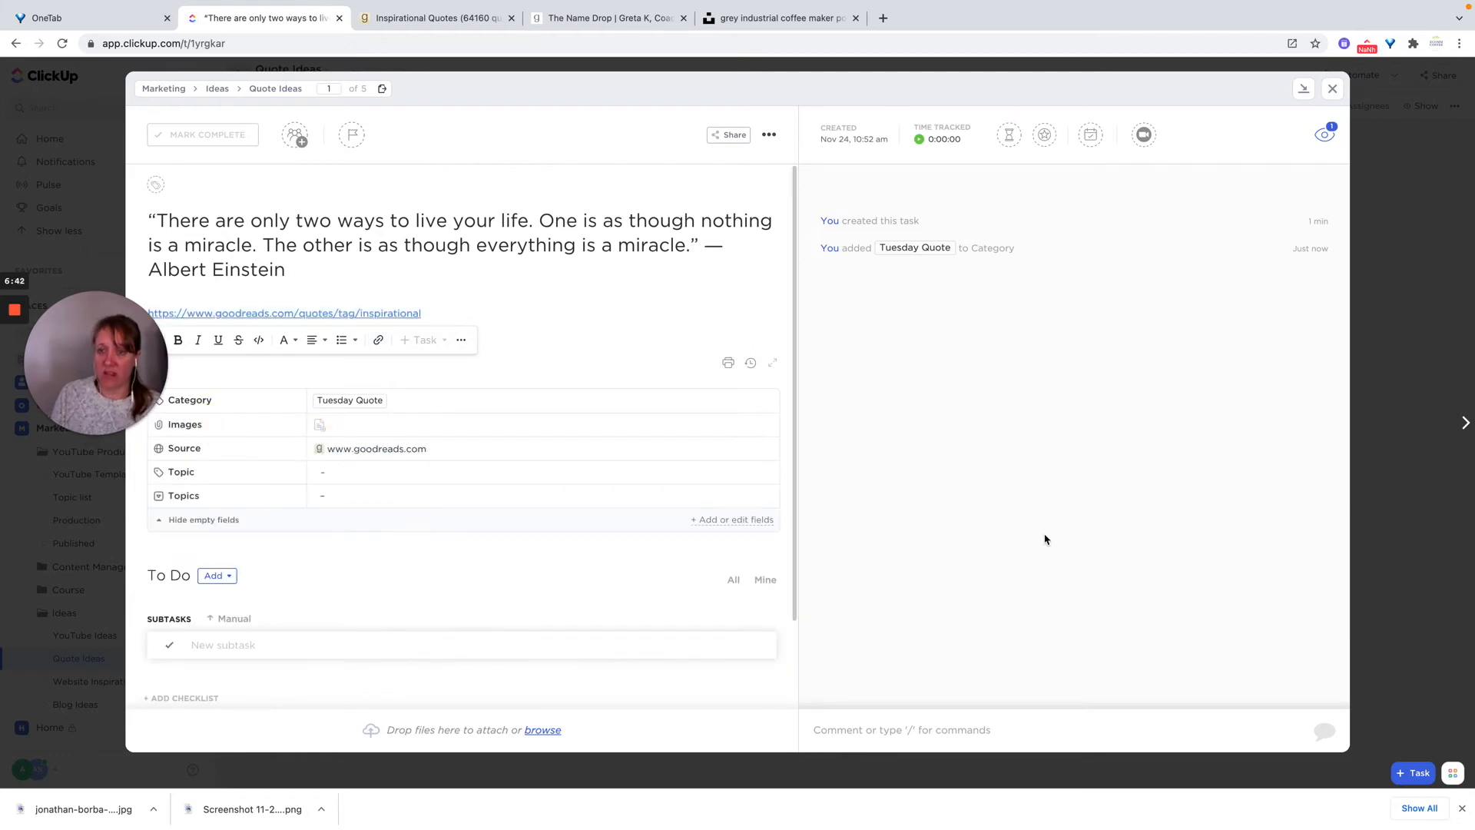
pyautogui.click(1333, 89)
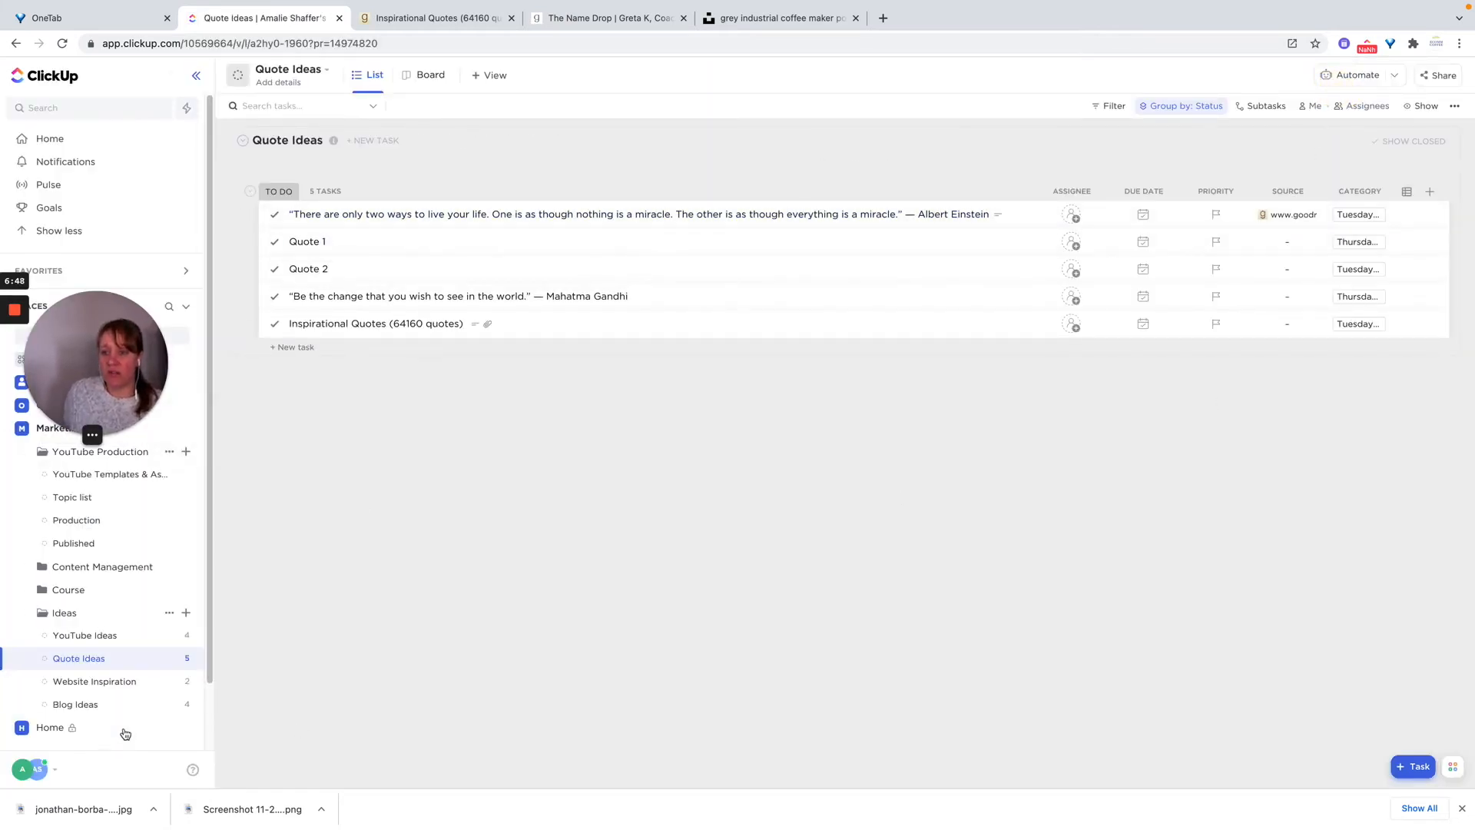
# Delete the misplaced Martin Luther King Jr. quote task from the Website Inspiration list.
pyautogui.click(93, 681)
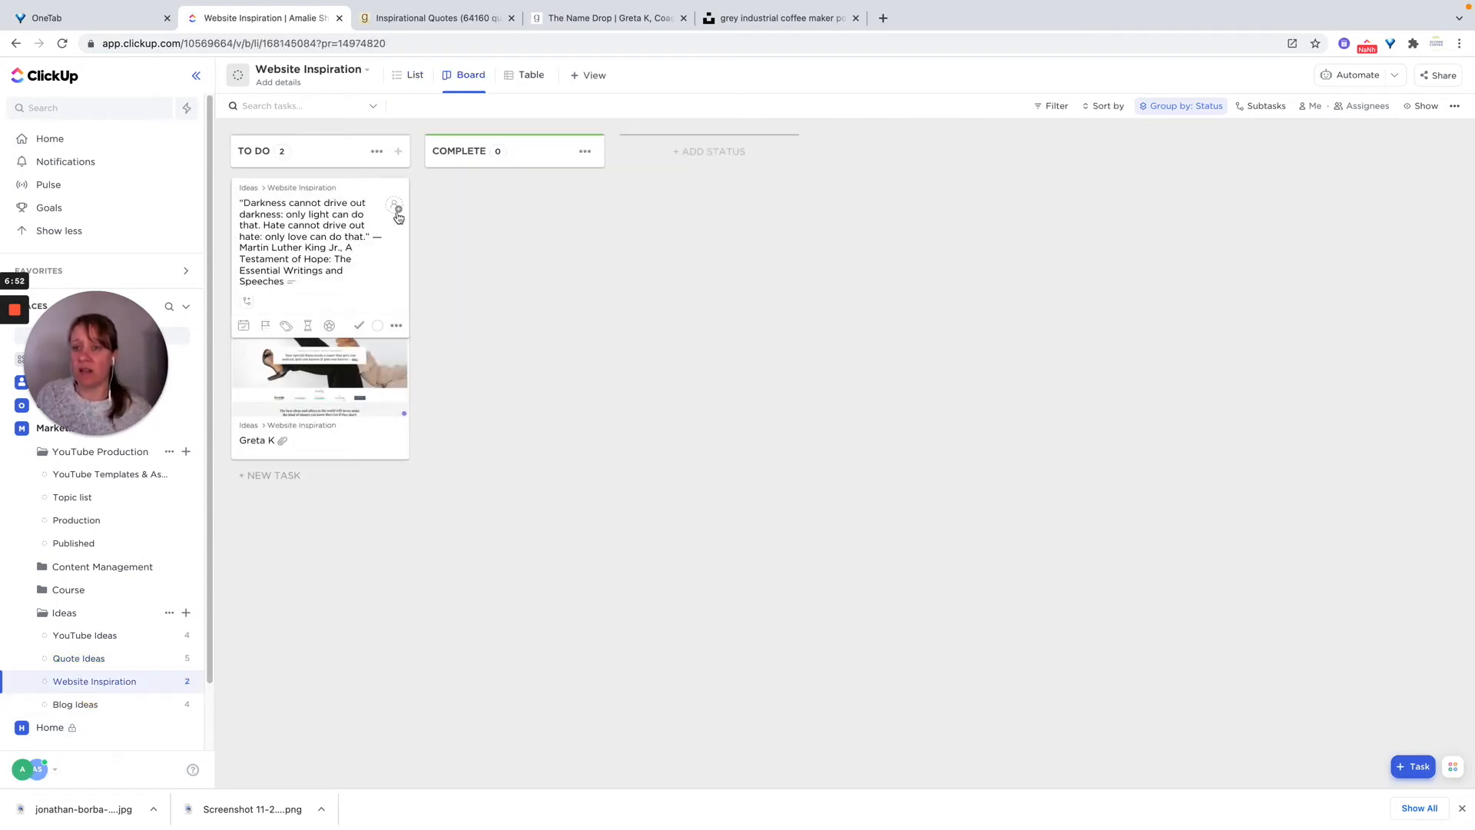
pyautogui.moveTo(402, 295)
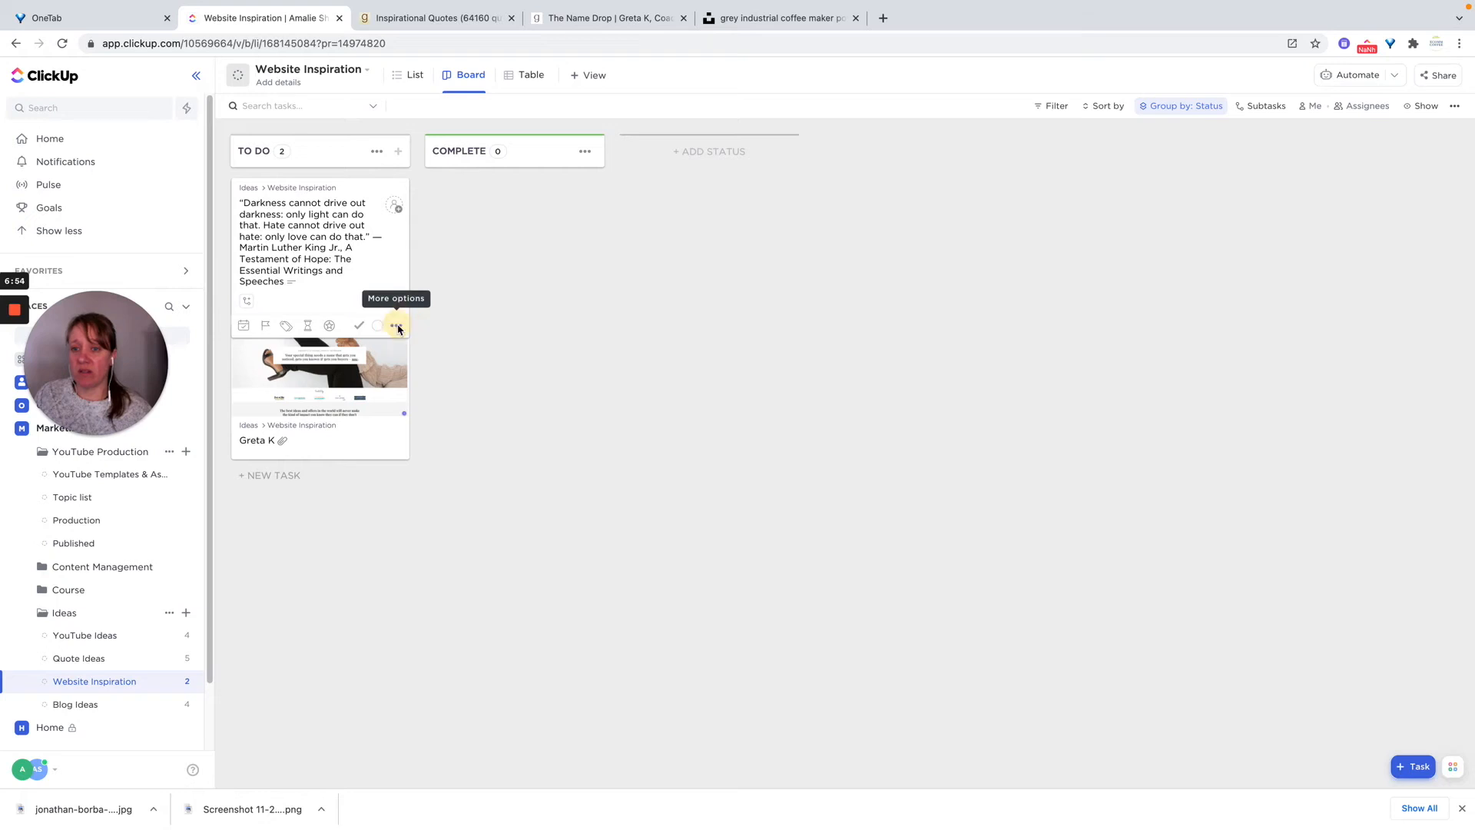
pyautogui.click(399, 329)
pyautogui.click(599, 356)
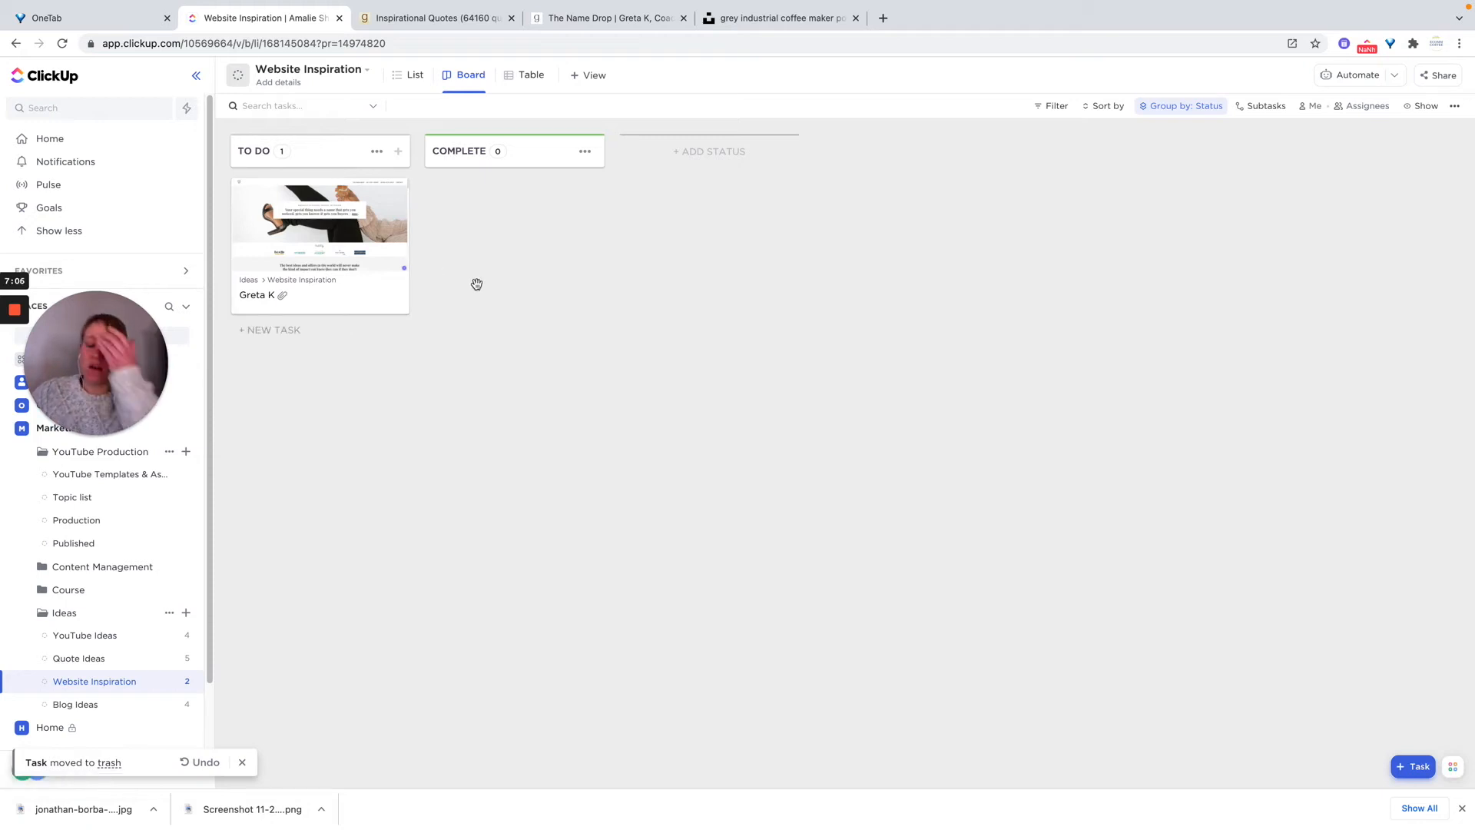
# Review The Name Drop web page and capture its entire screen with the ClickUp extension's screenshot tool.
pyautogui.click(592, 25)
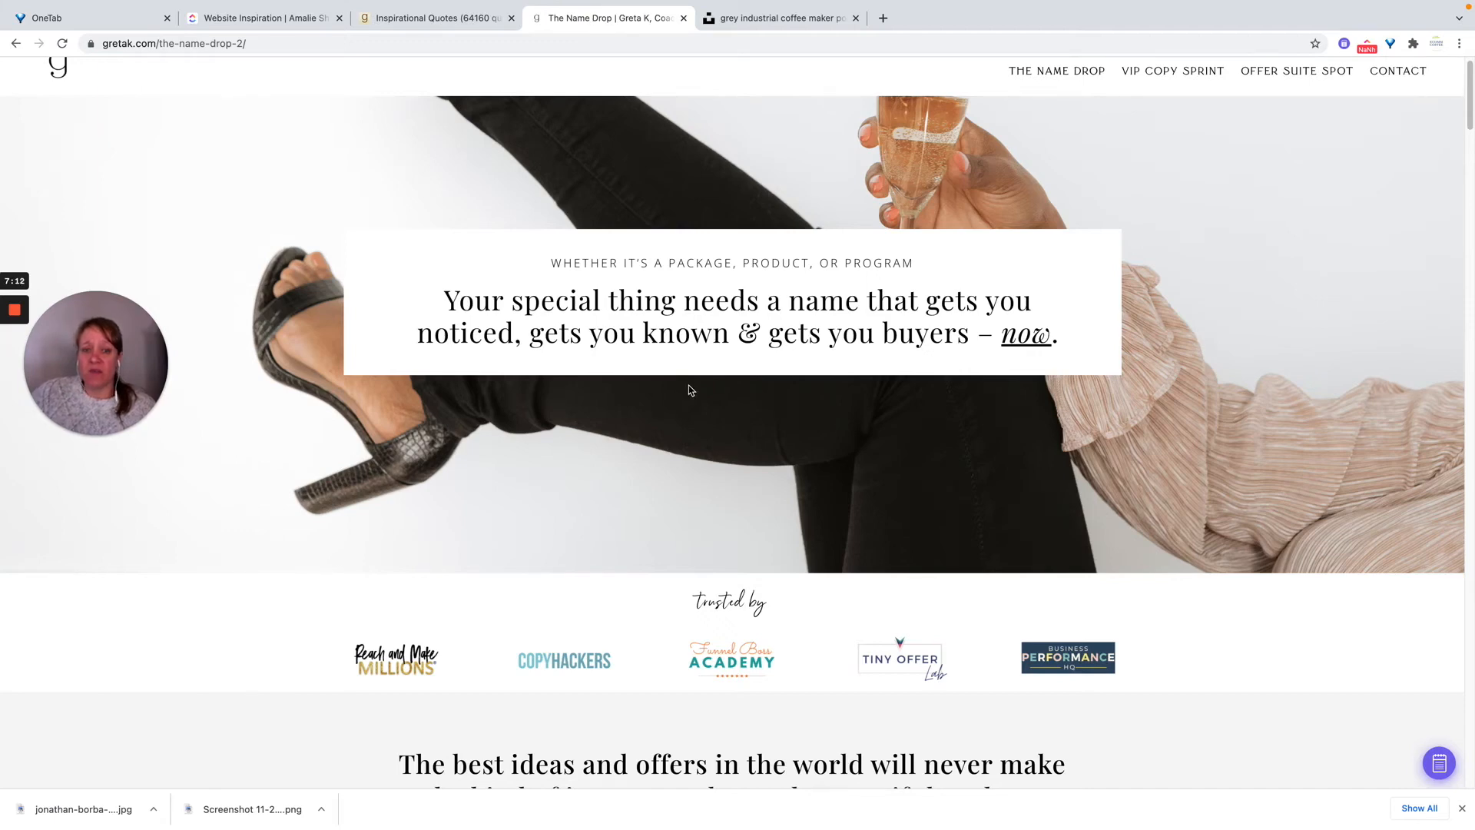
pyautogui.scroll(-6, 688, 386)
pyautogui.scroll(-2, 688, 386)
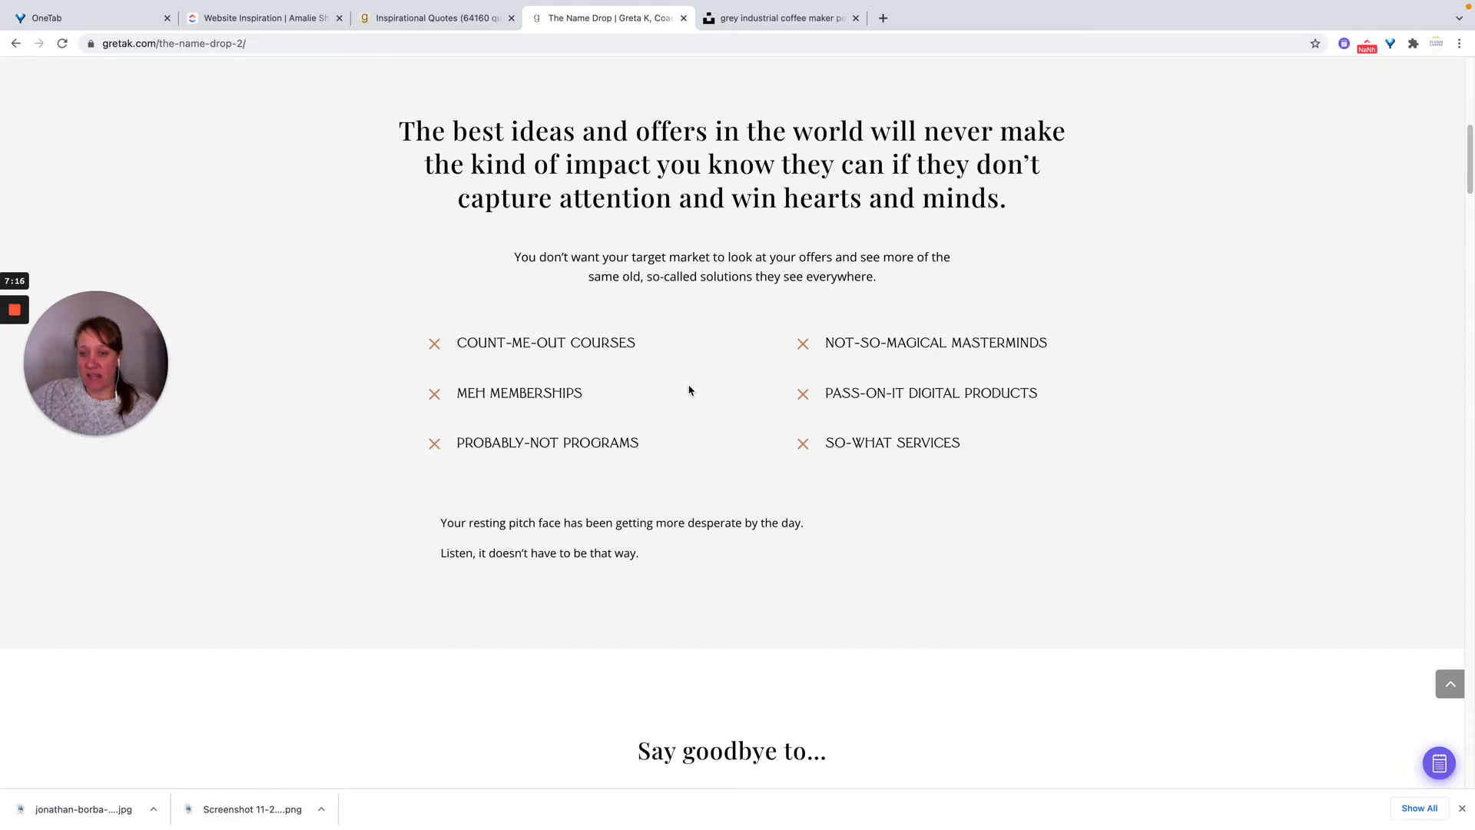
pyautogui.scroll(-20, 688, 391)
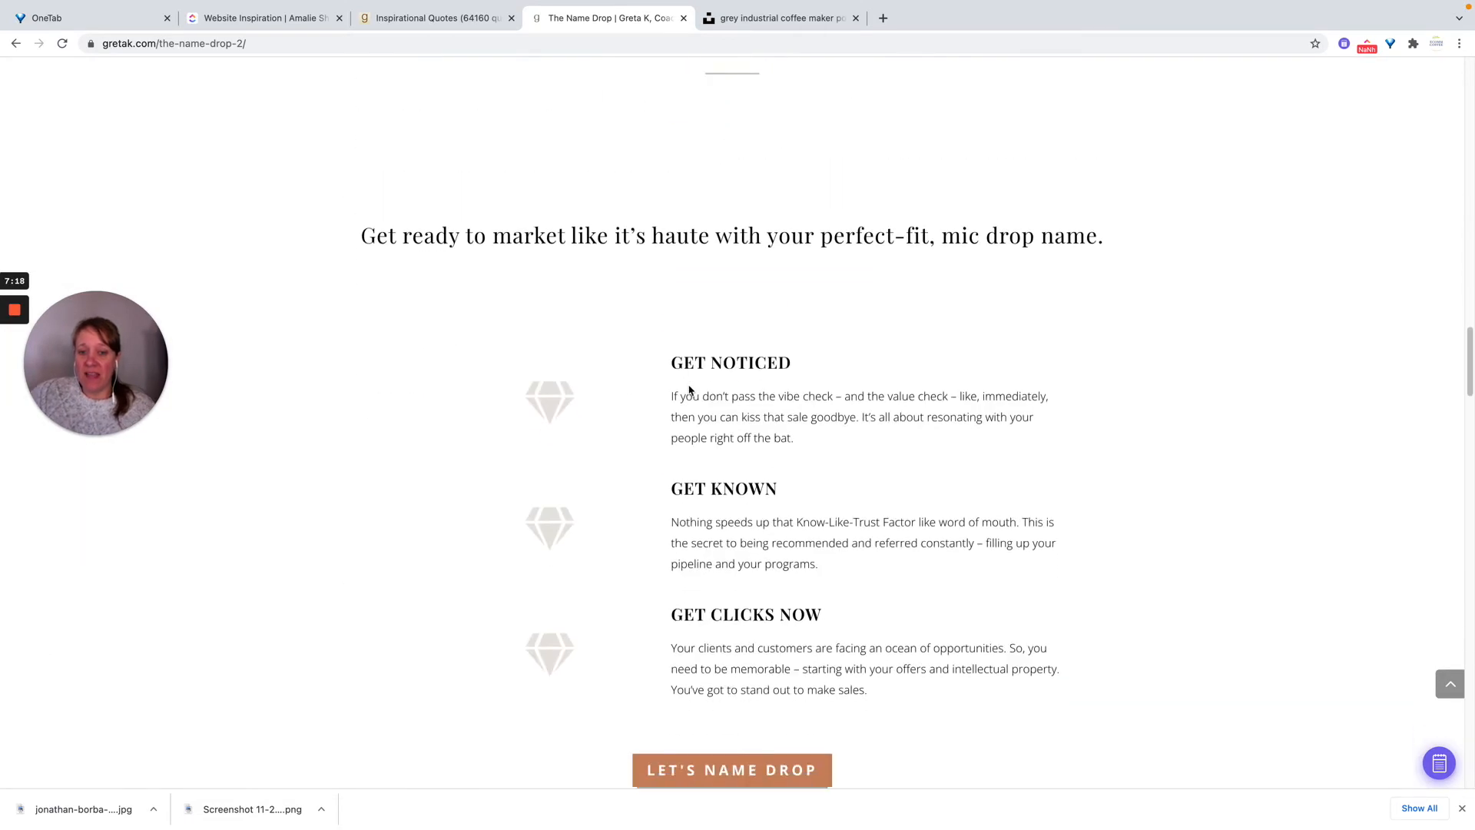
pyautogui.scroll(20, 689, 391)
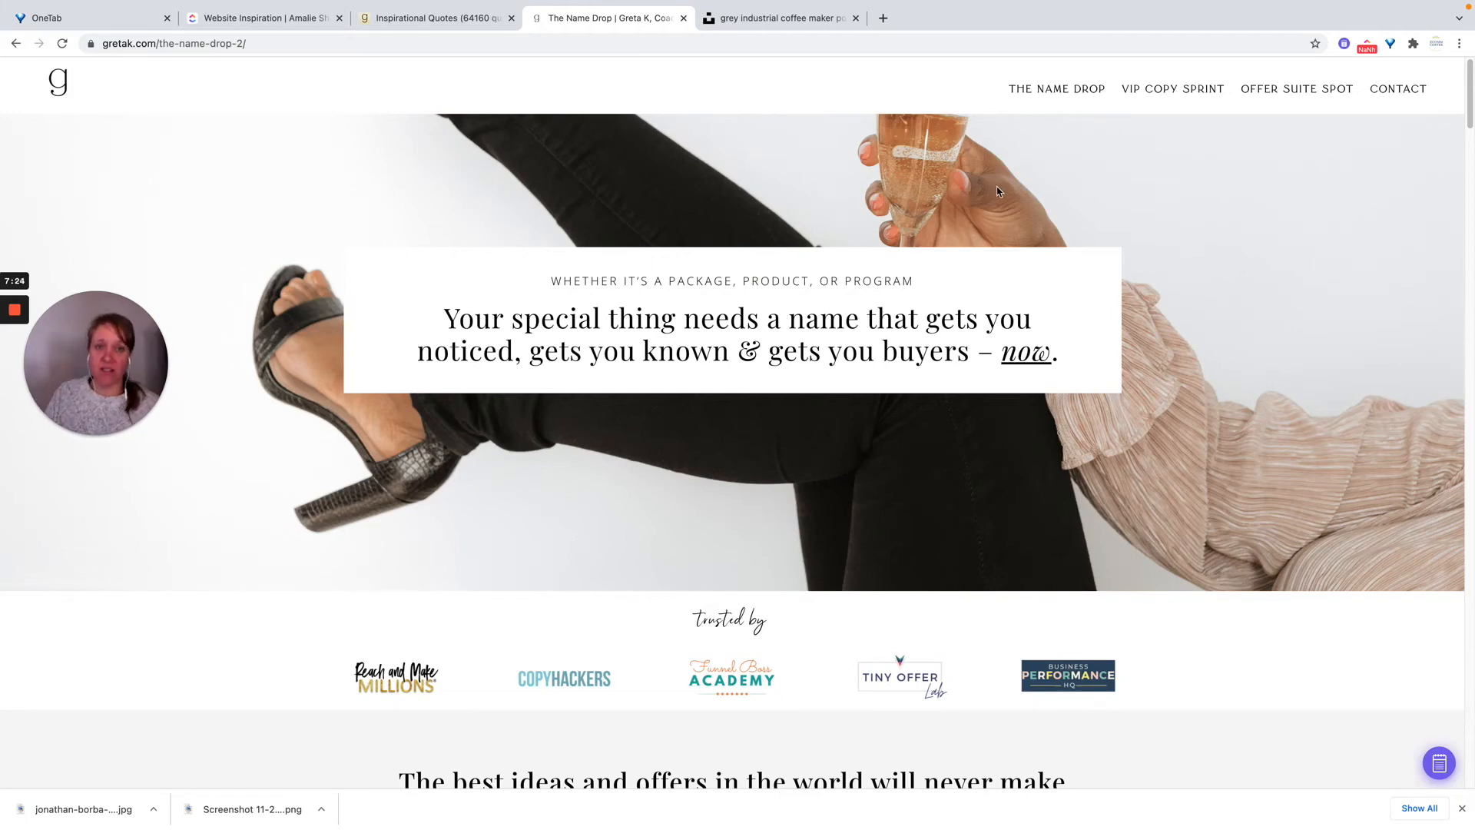
pyautogui.click(1368, 46)
pyautogui.click(1269, 407)
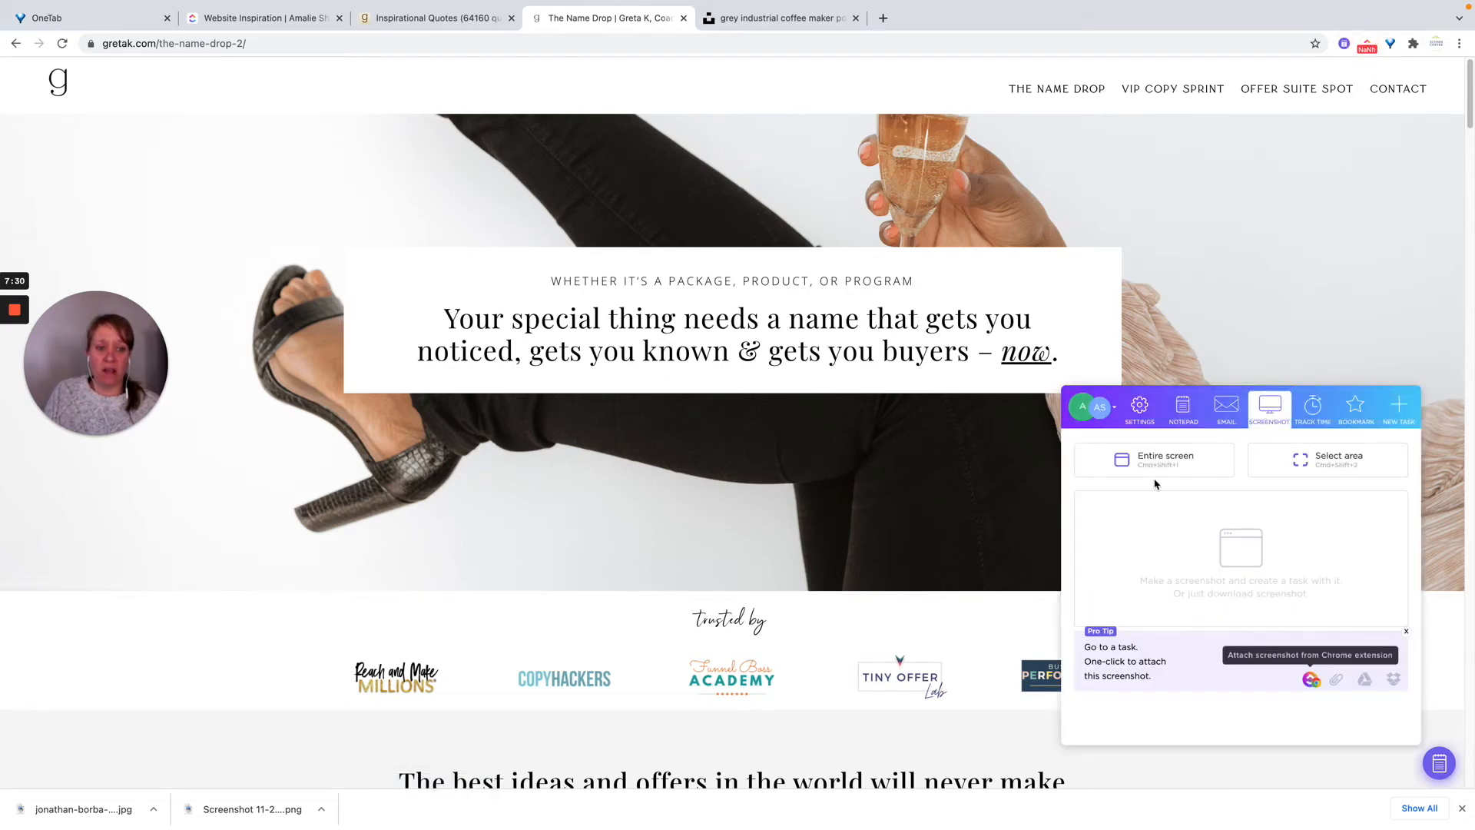
pyautogui.click(1158, 462)
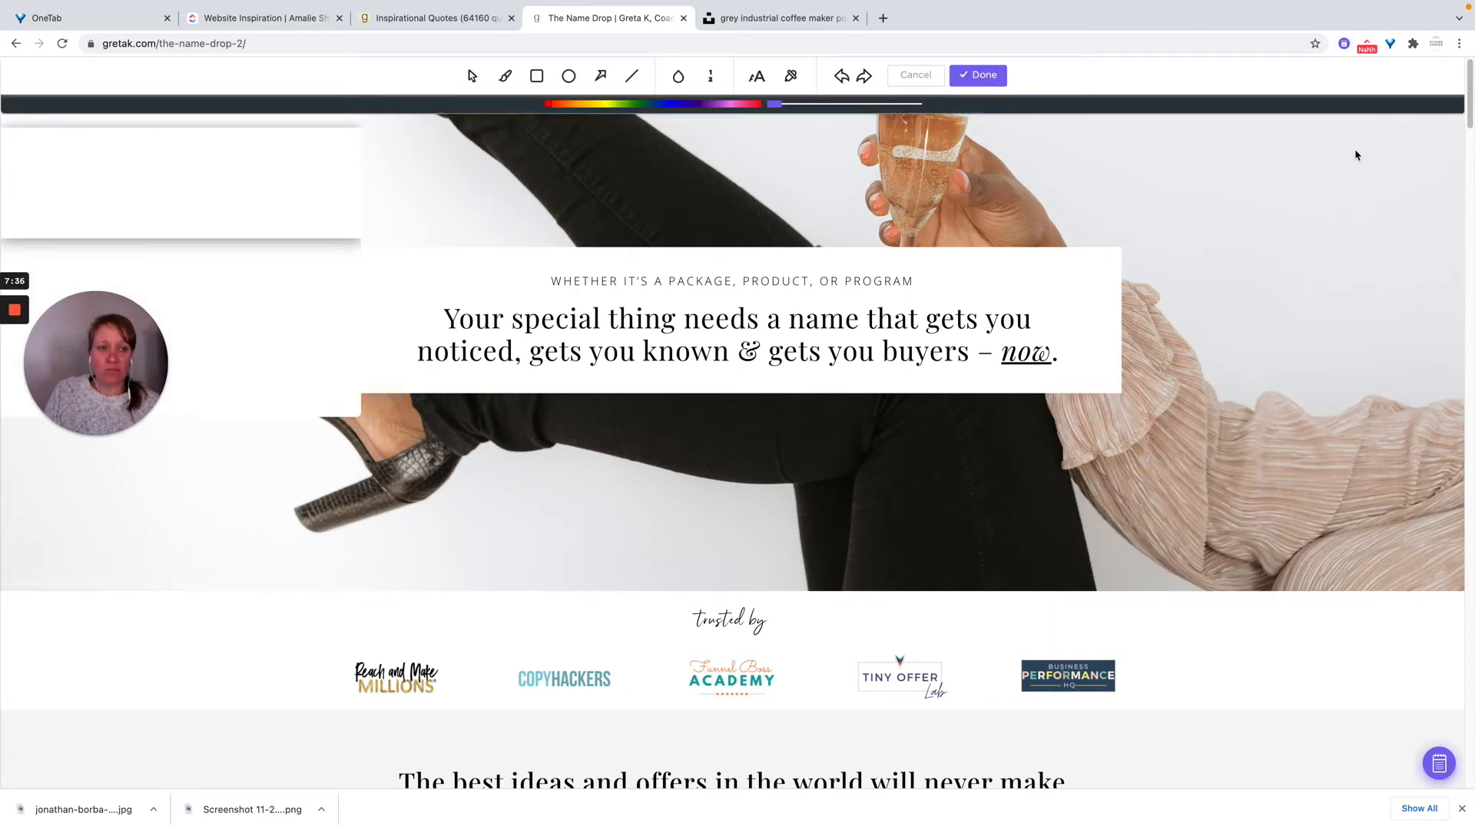
pyautogui.click(1367, 46)
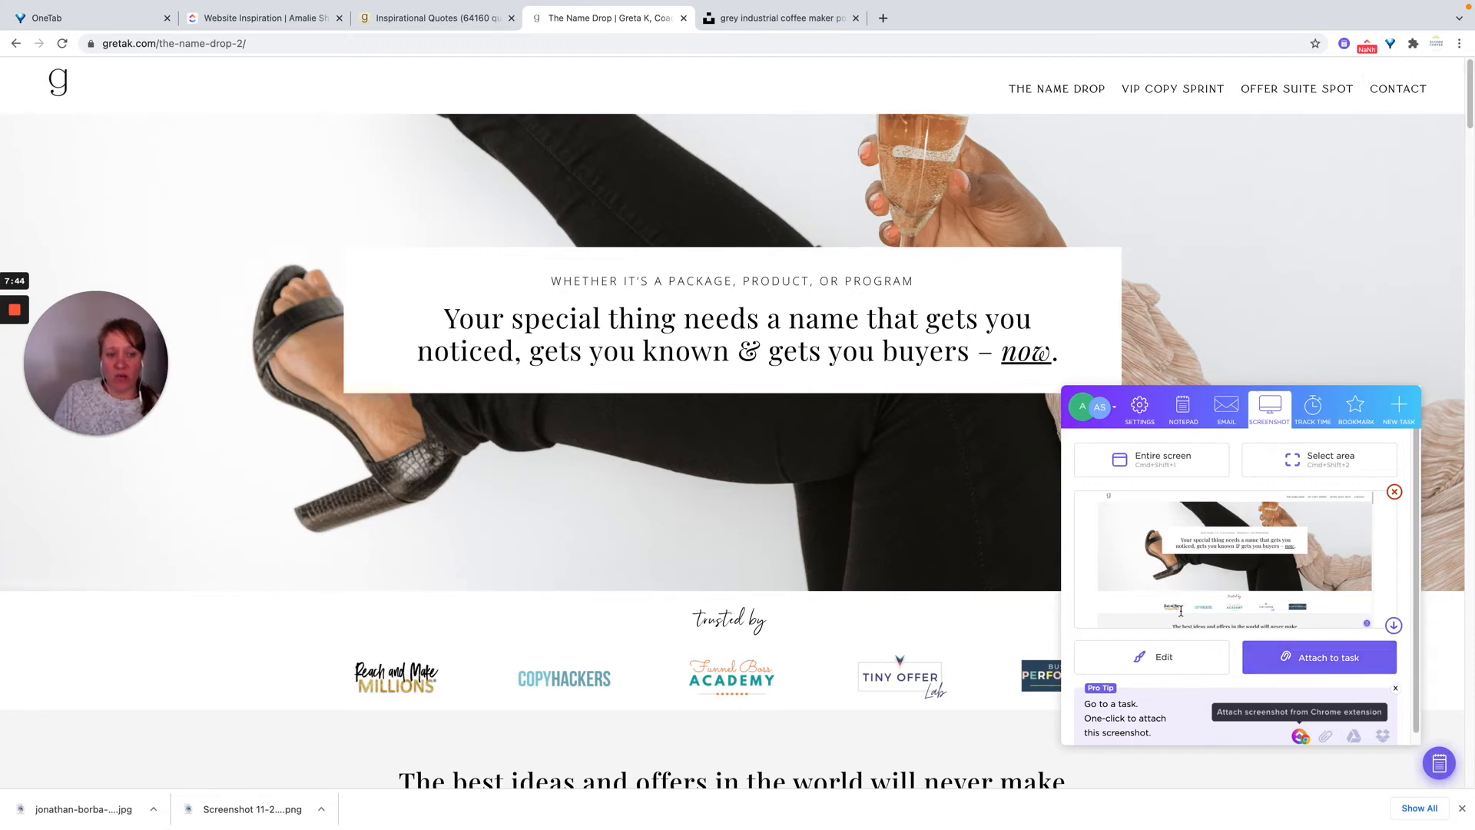
# Attach the screenshot to a new task titled "Website - Colors and Layout" in the ClickUp extension.
pyautogui.click(1315, 664)
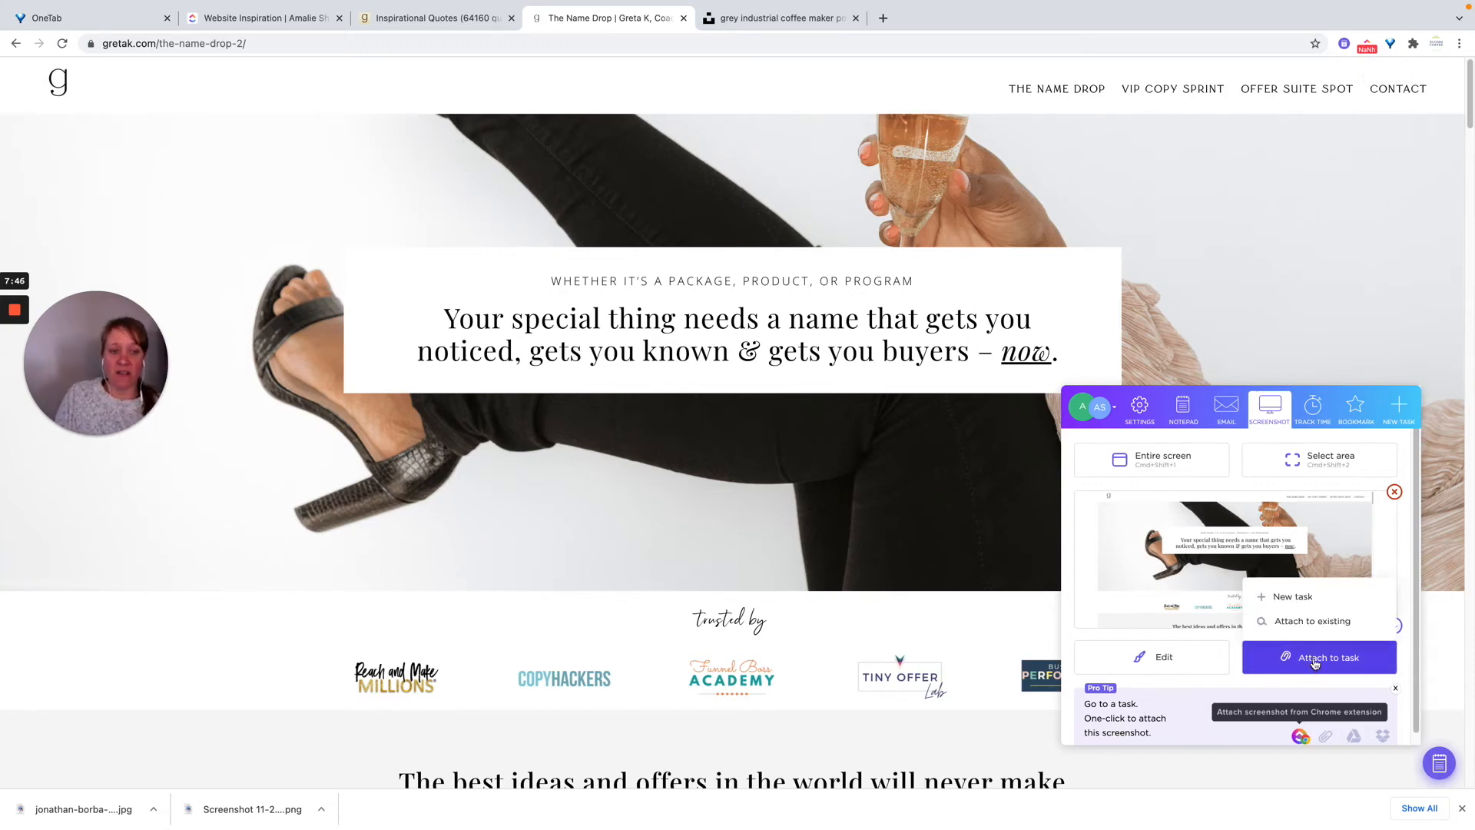
pyautogui.click(1285, 600)
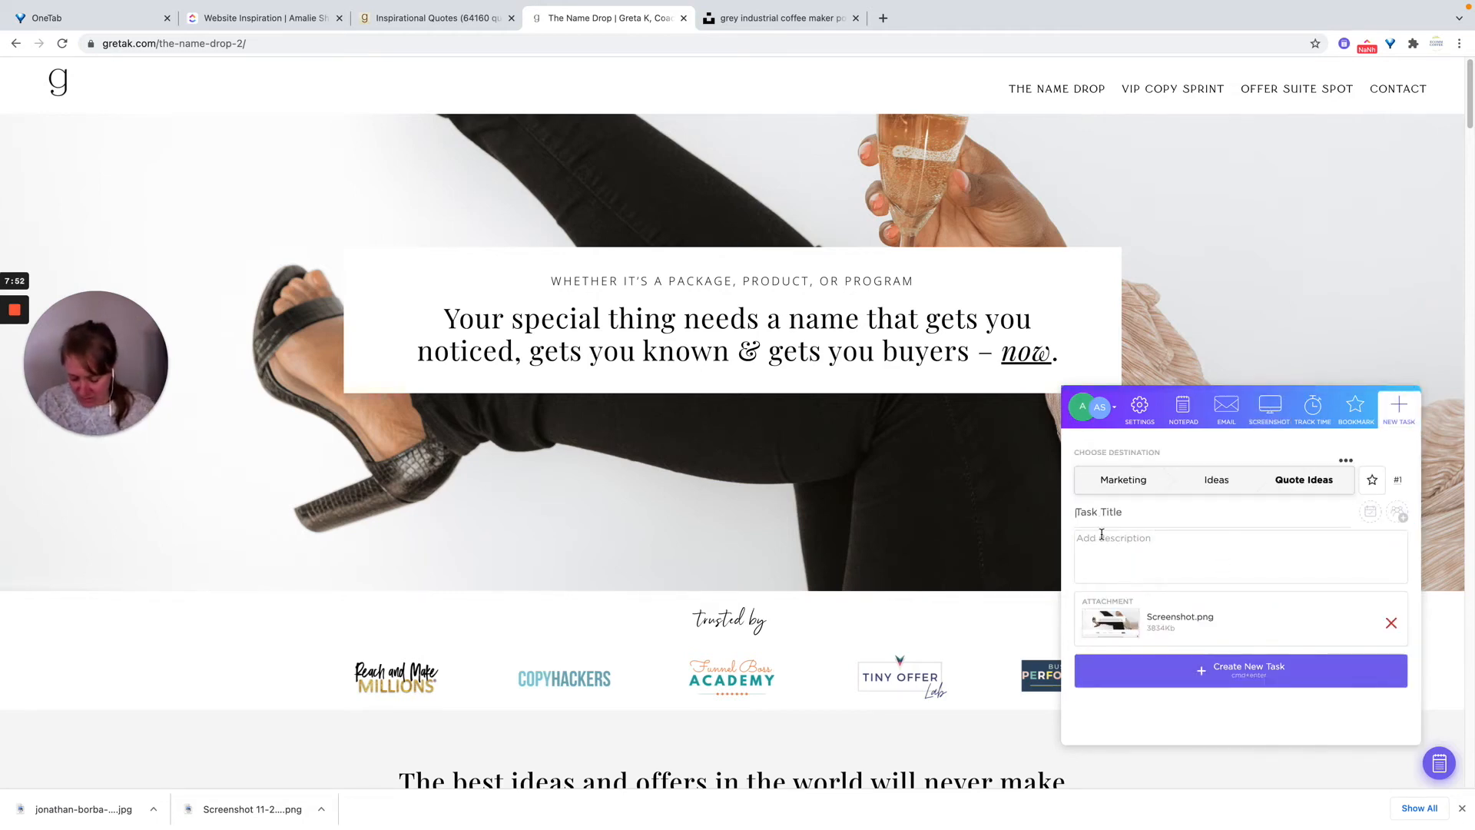
pyautogui.write('Website - Colors and Layout')
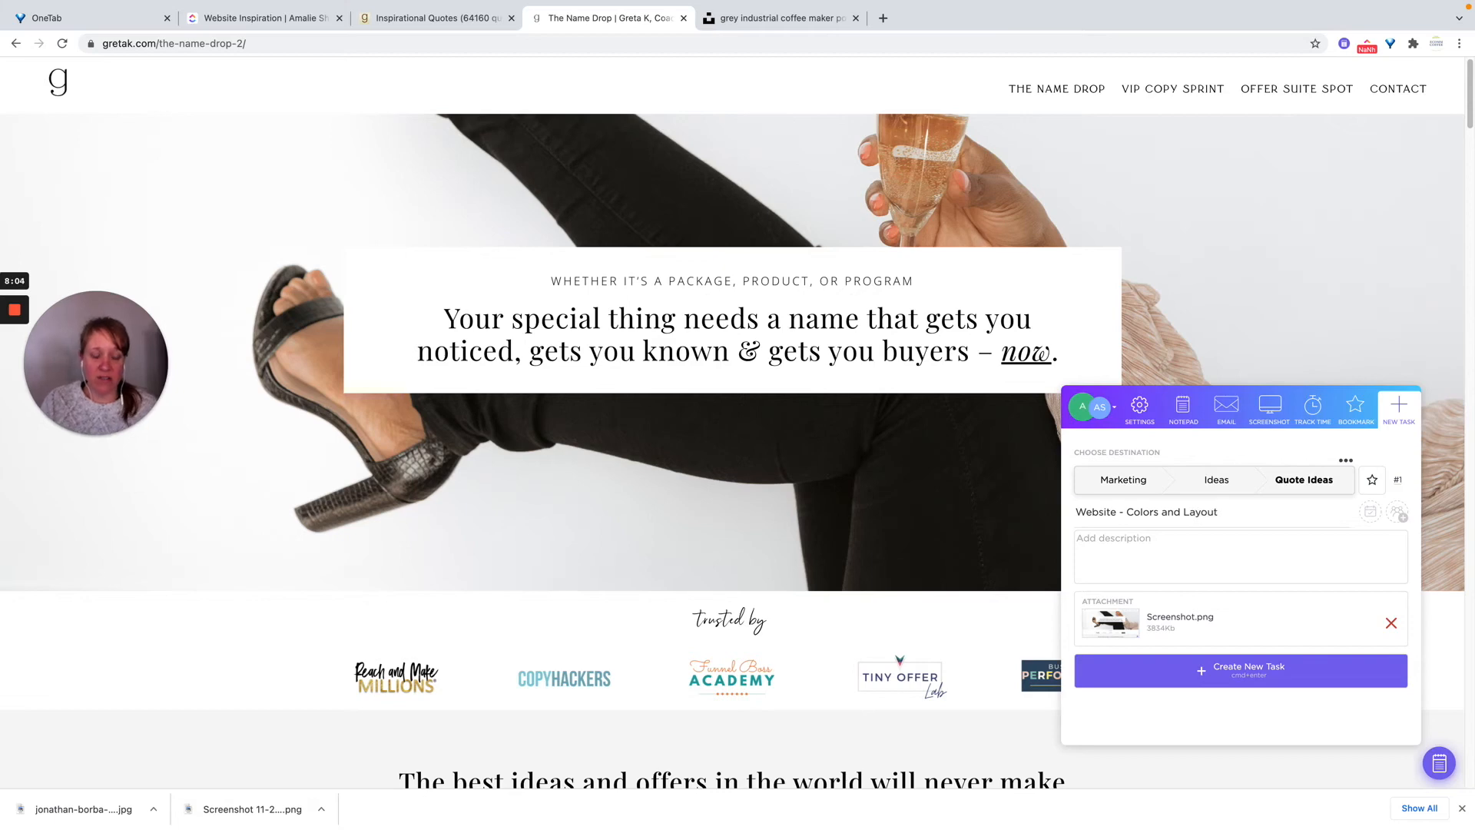
pyautogui.click(1116, 560)
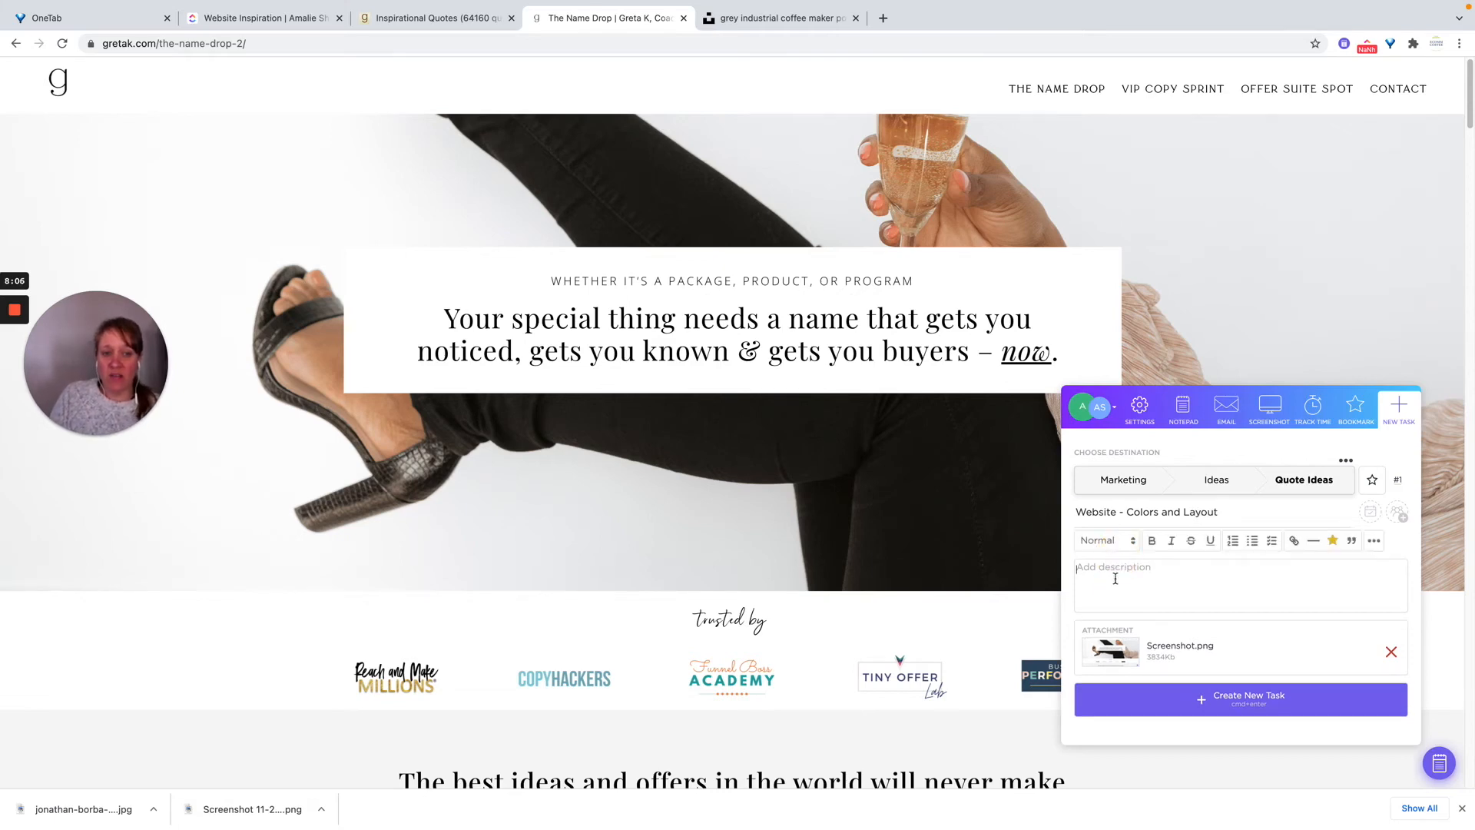
pyautogui.click(186, 44)
pyautogui.press('super+c')
pyautogui.click(1173, 581)
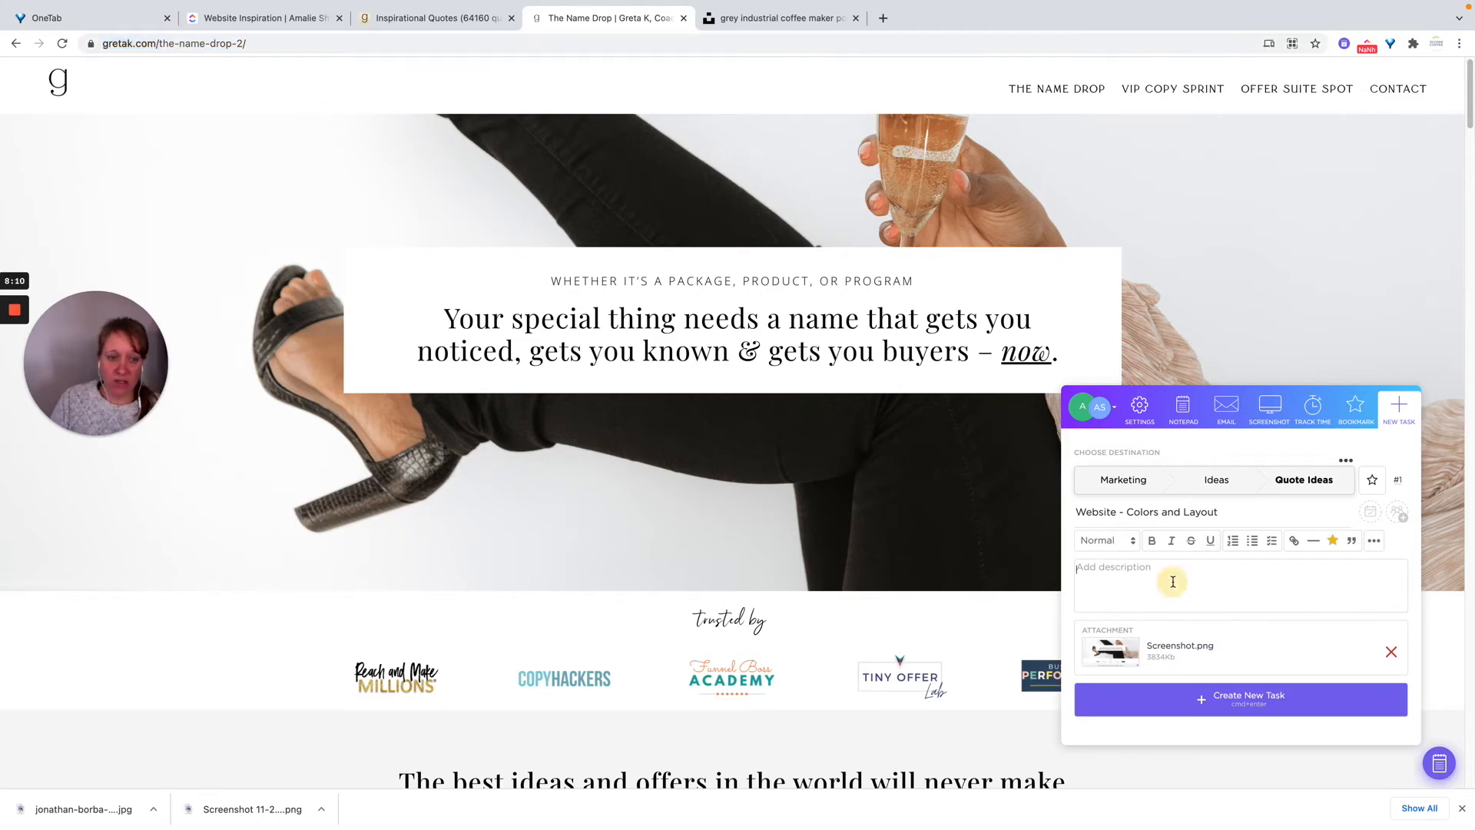
pyautogui.press('super+v')
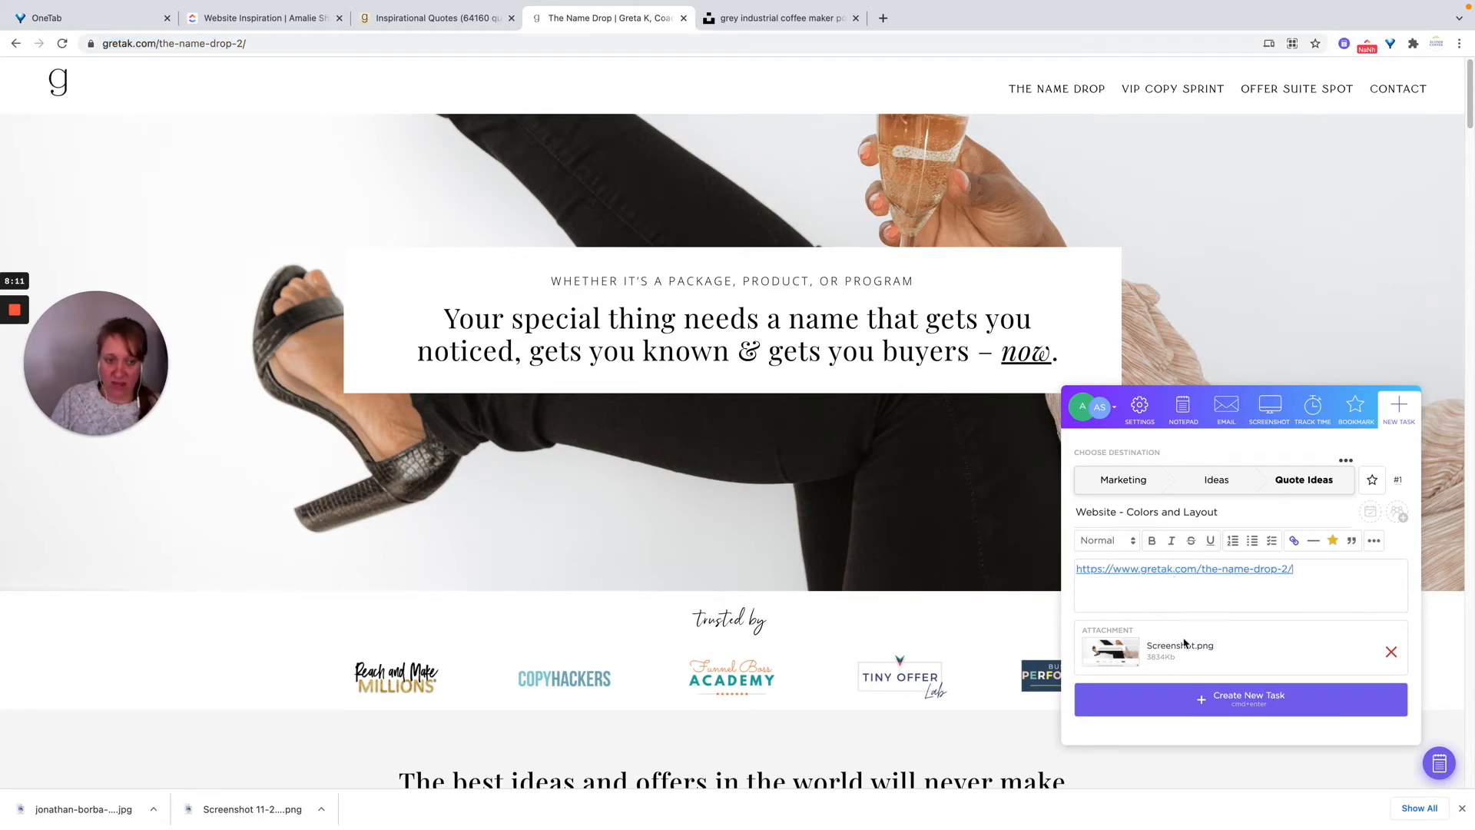
pyautogui.click(1238, 697)
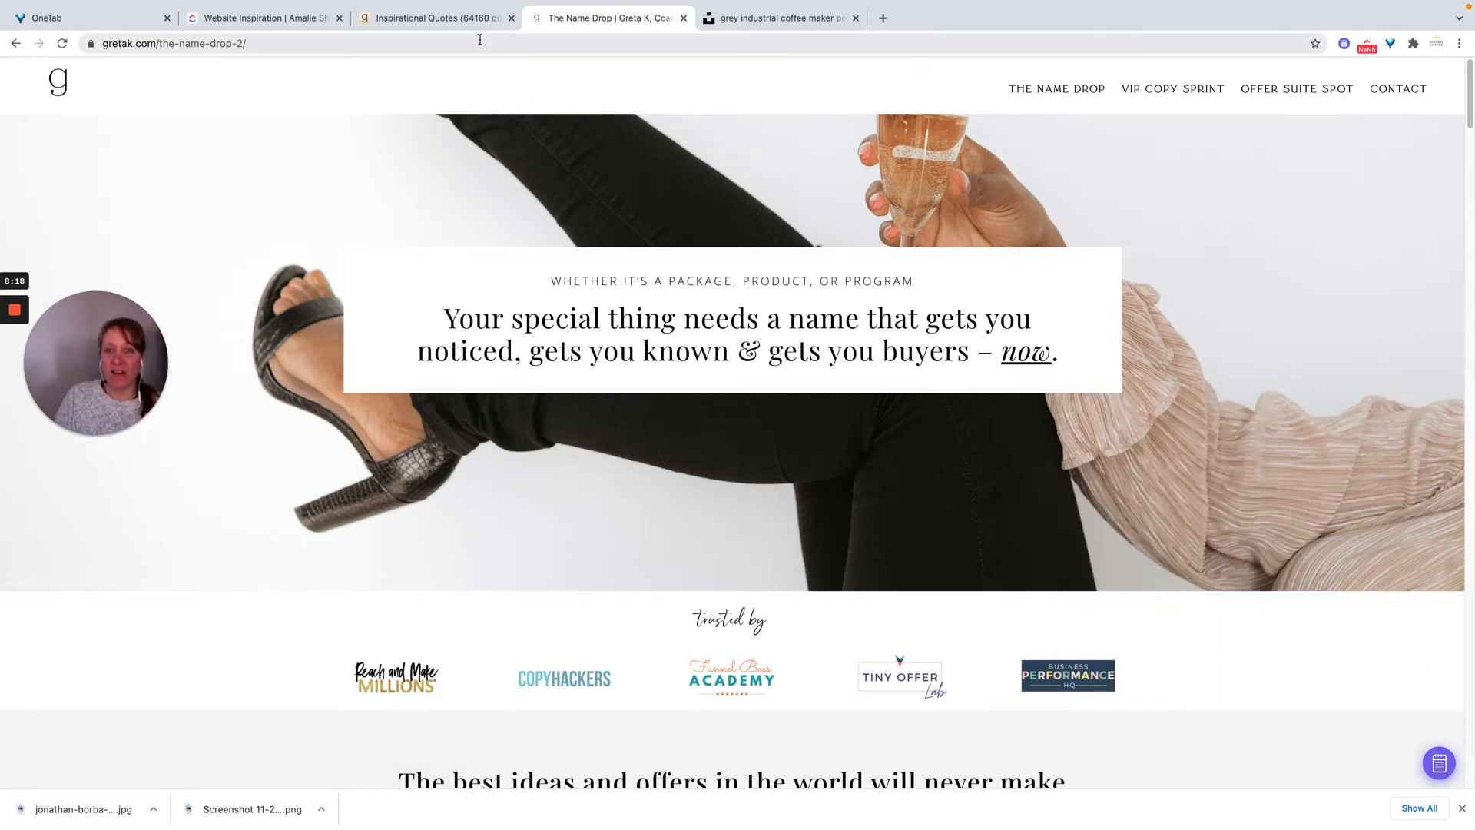
# In ClickUp, move the Website - Colors and Layout task from Quote Ideas to the Website Inspiration list in Marketing's Ideas folder.
pyautogui.click(250, 22)
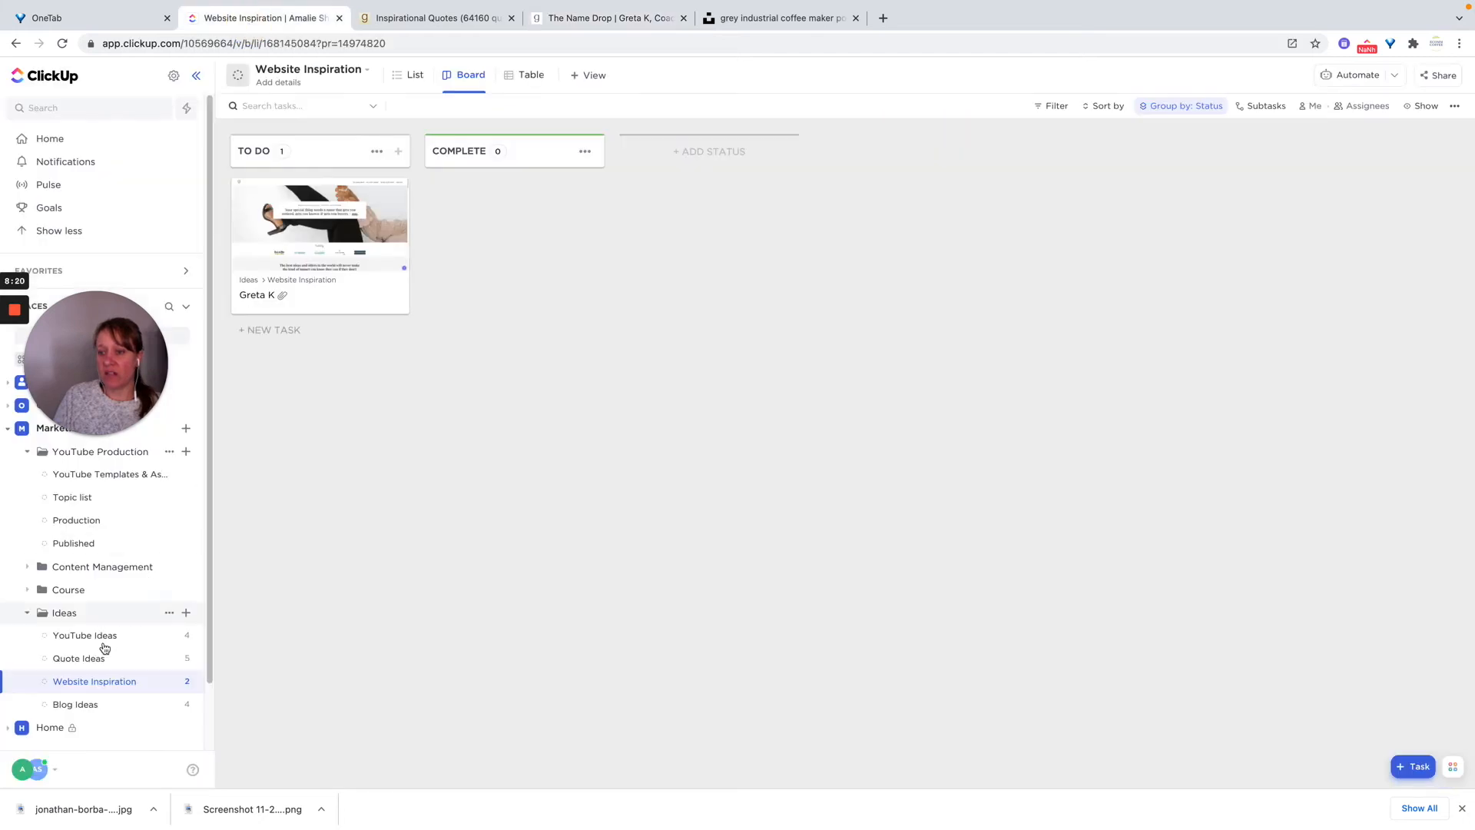
pyautogui.click(87, 660)
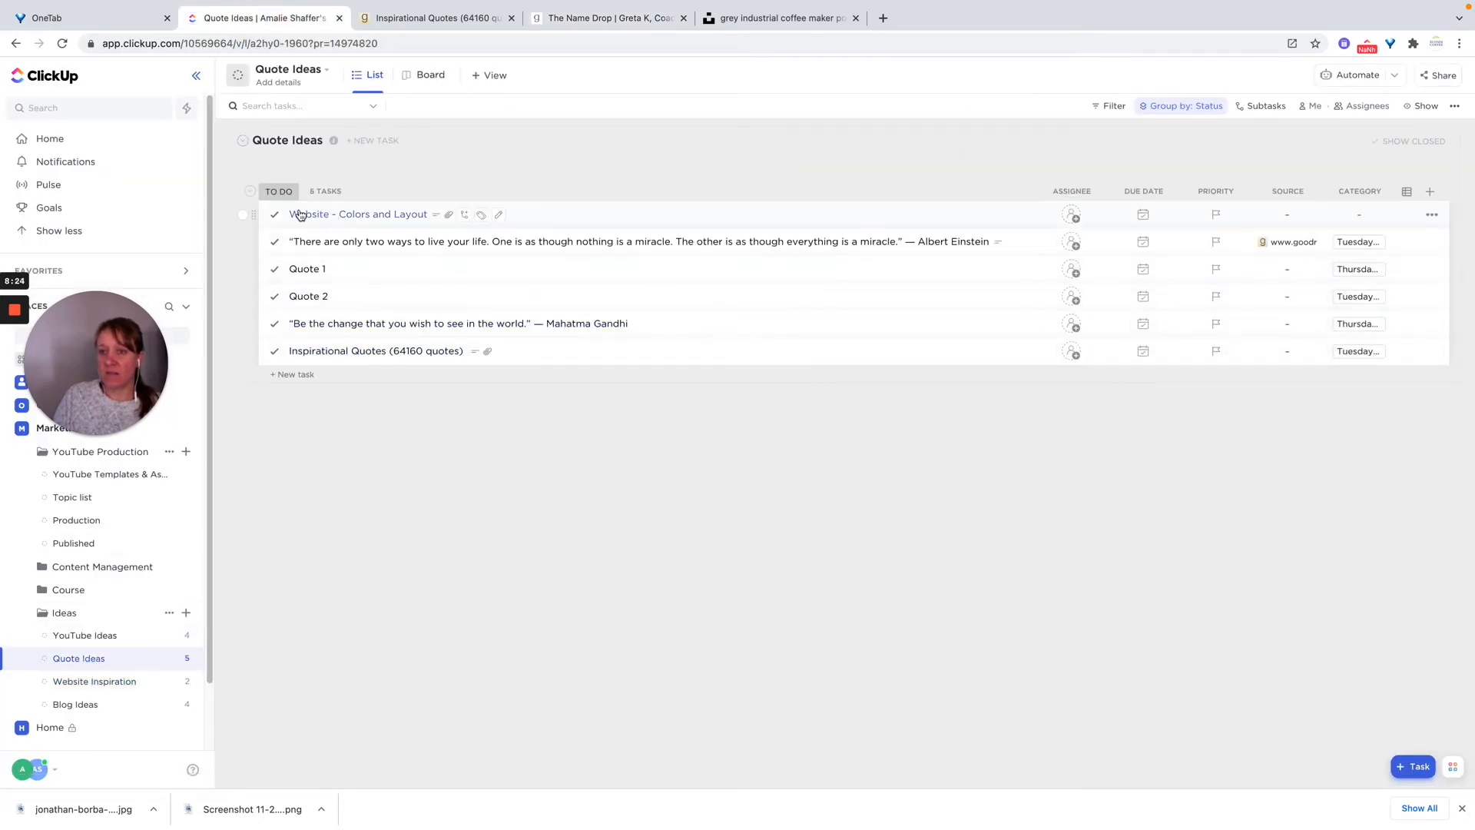
pyautogui.click(246, 218)
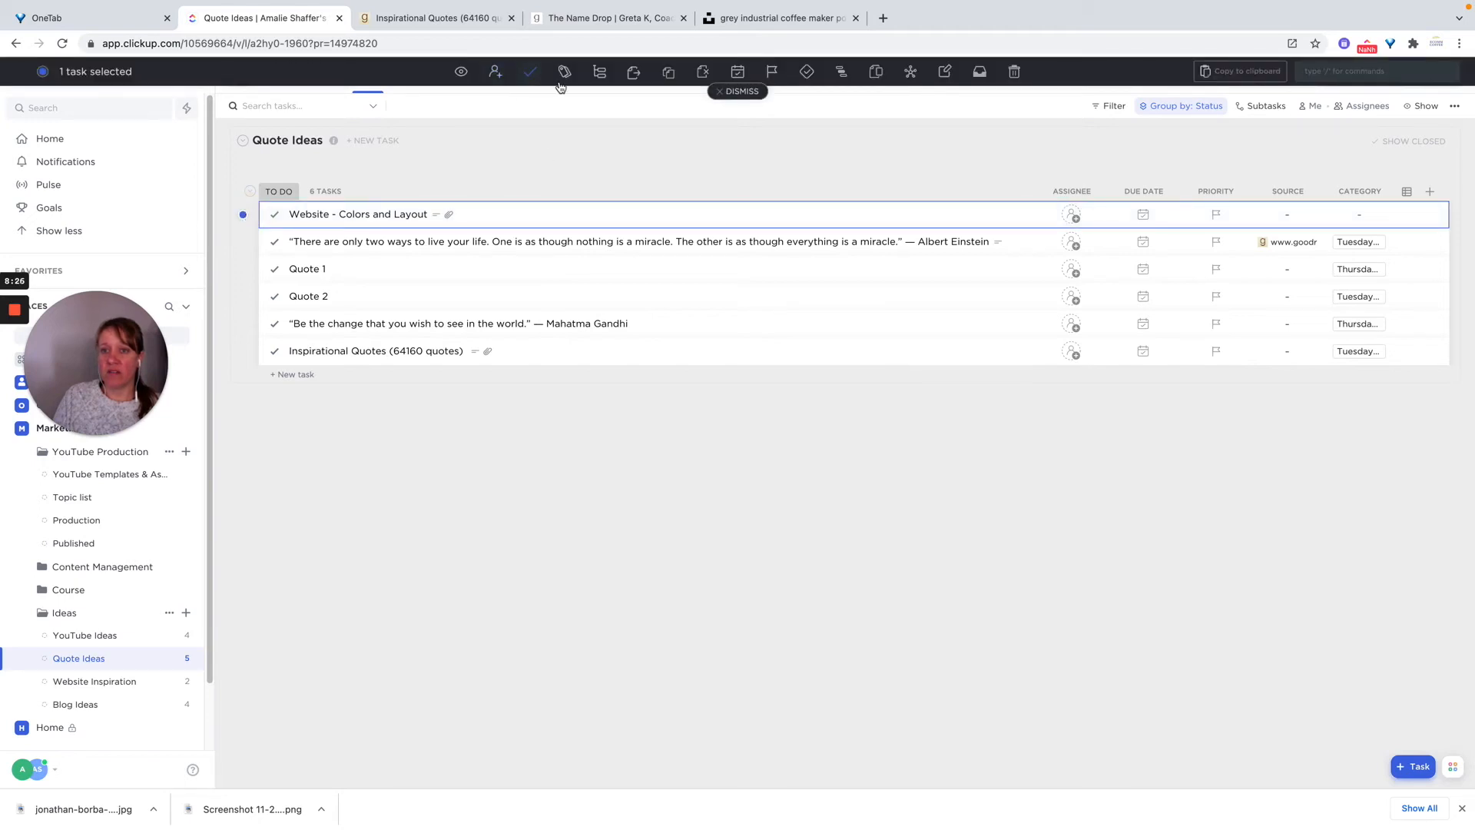
pyautogui.click(634, 74)
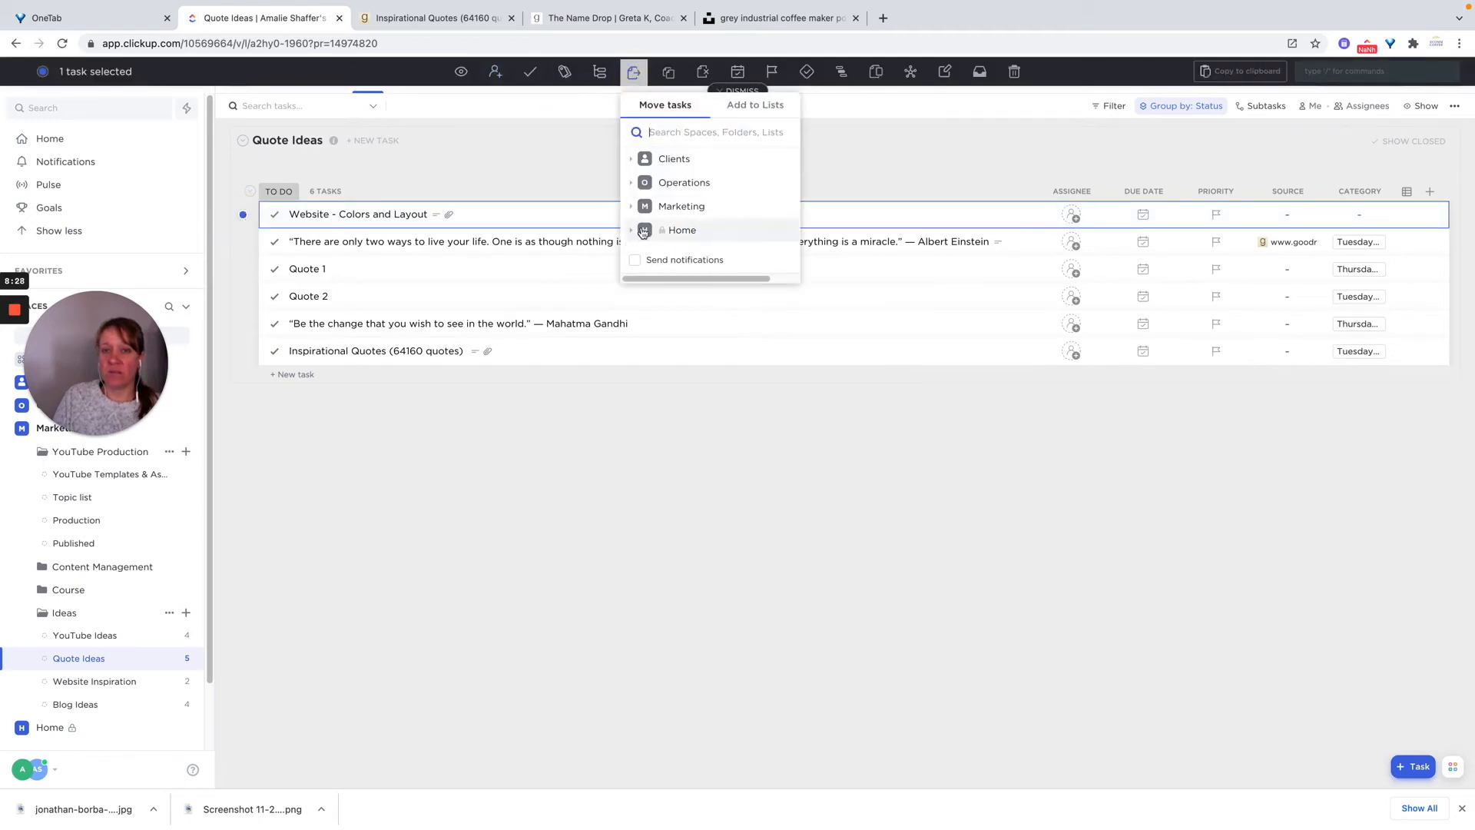
pyautogui.click(631, 207)
pyautogui.click(635, 287)
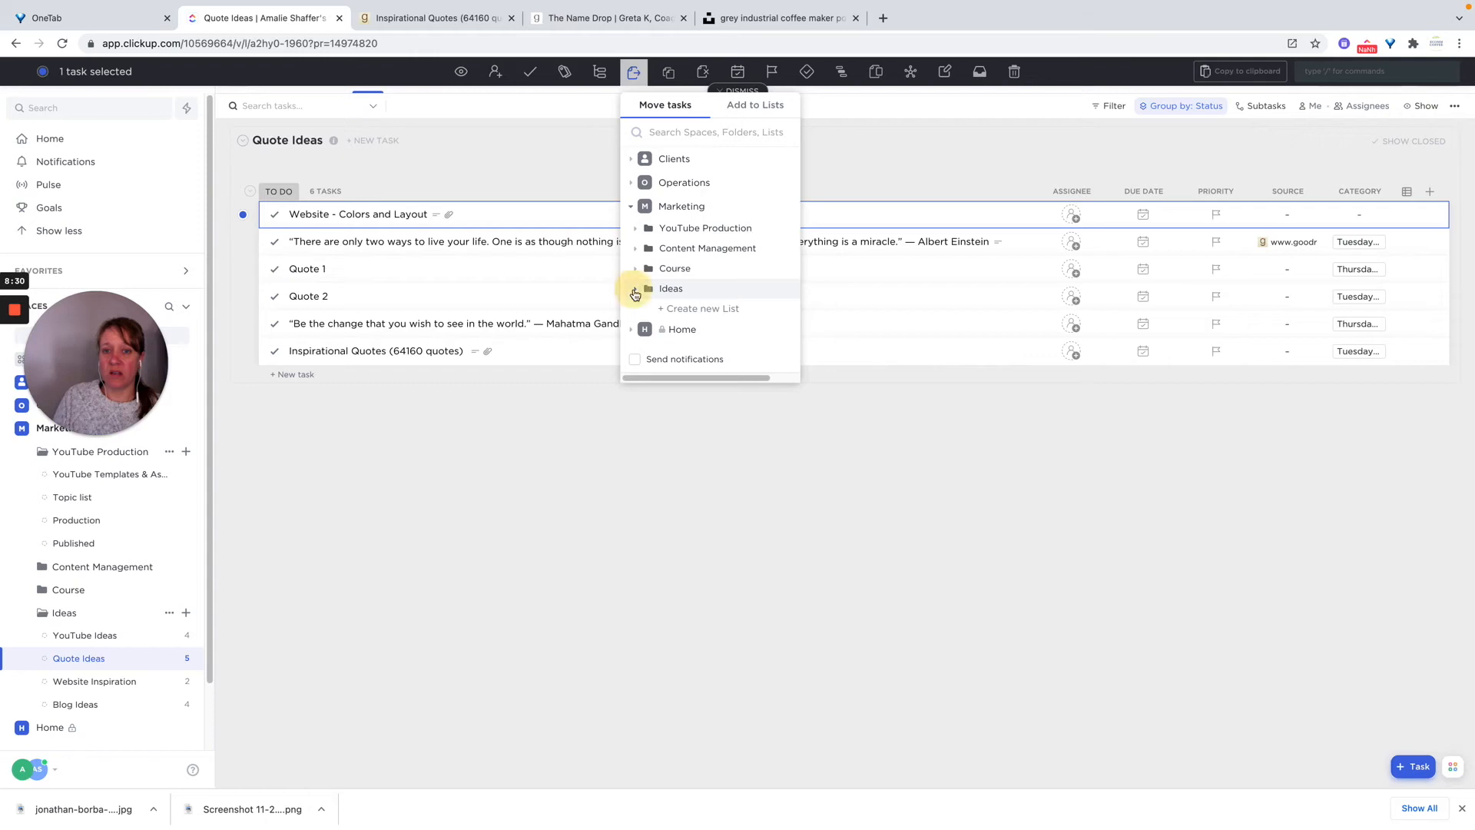
pyautogui.click(684, 352)
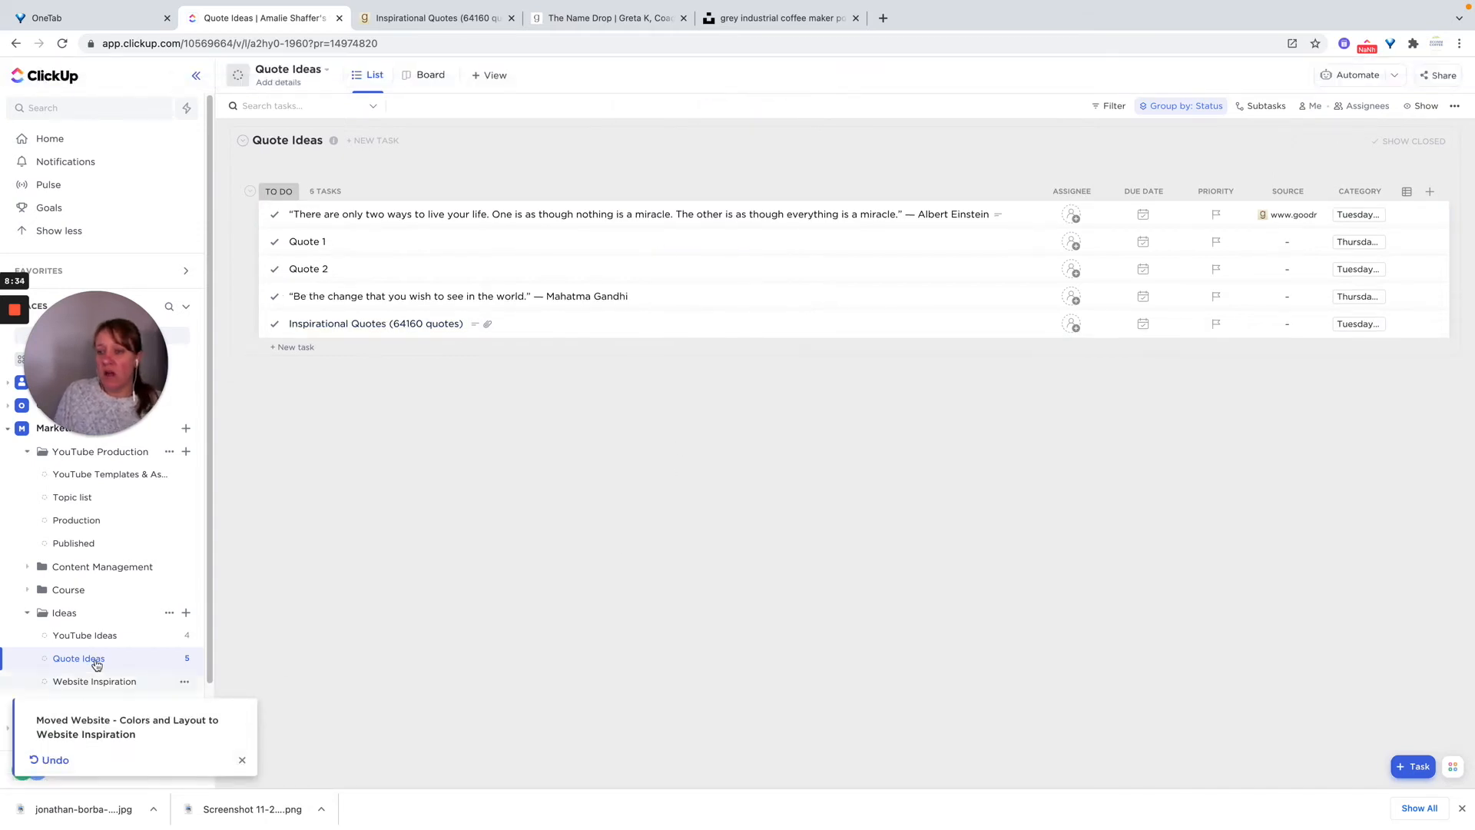
# In the Website Inspiration list, examine the first task's attached screenshot and the link and attachment of the Website - Colors and Layout task.
pyautogui.click(90, 686)
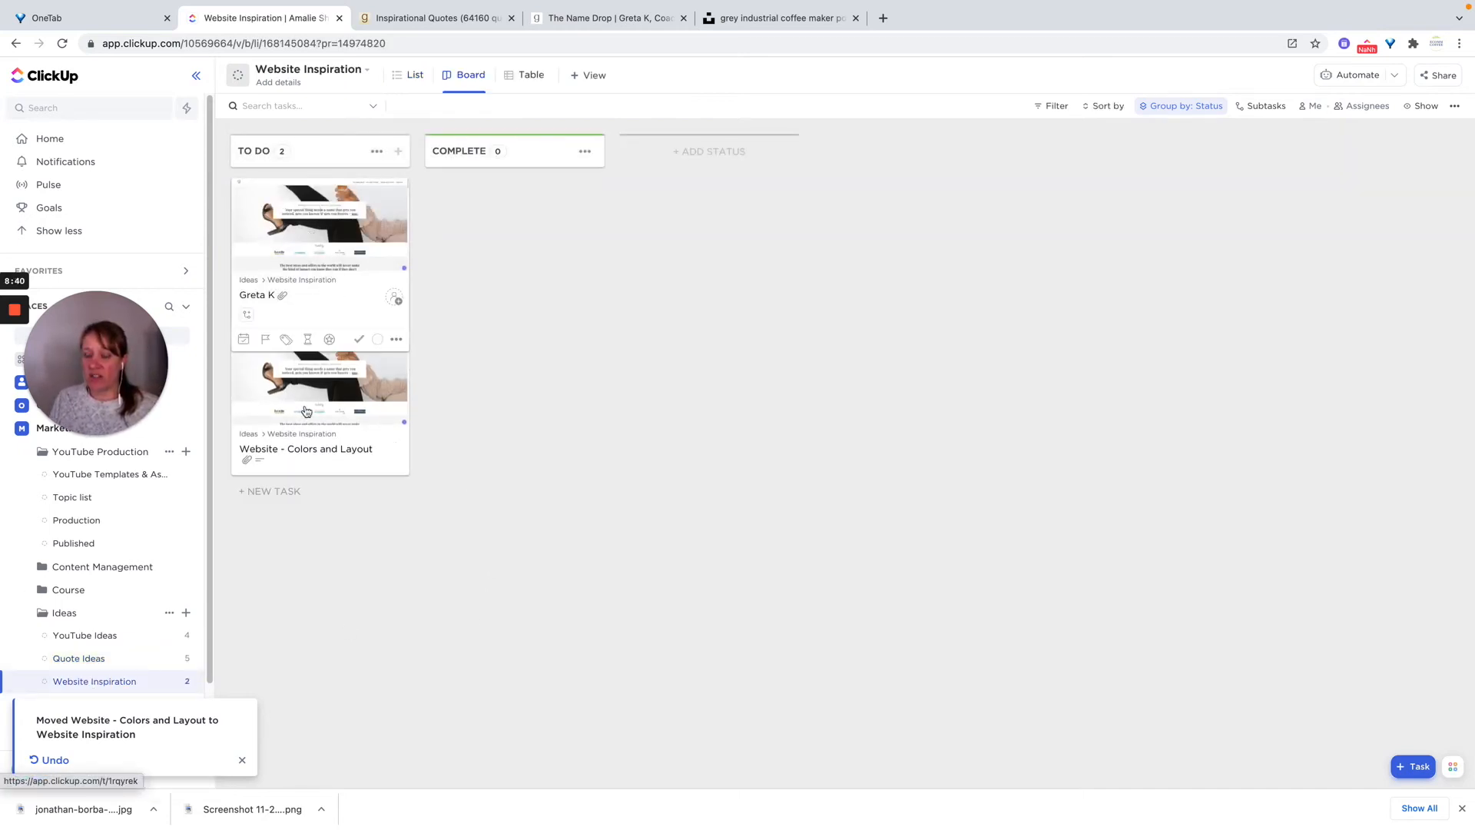
pyautogui.click(318, 254)
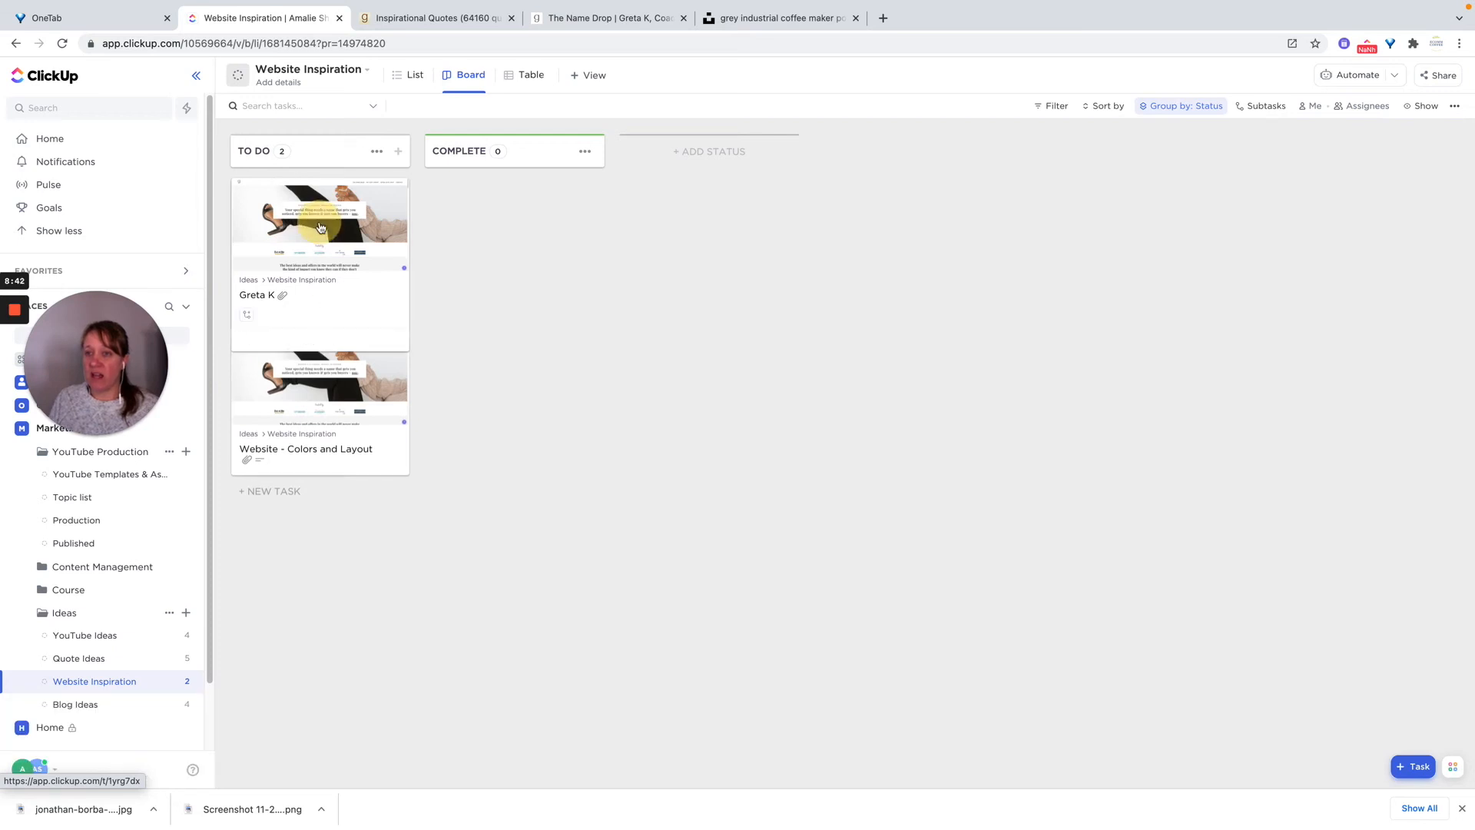
pyautogui.scroll(-5, 507, 554)
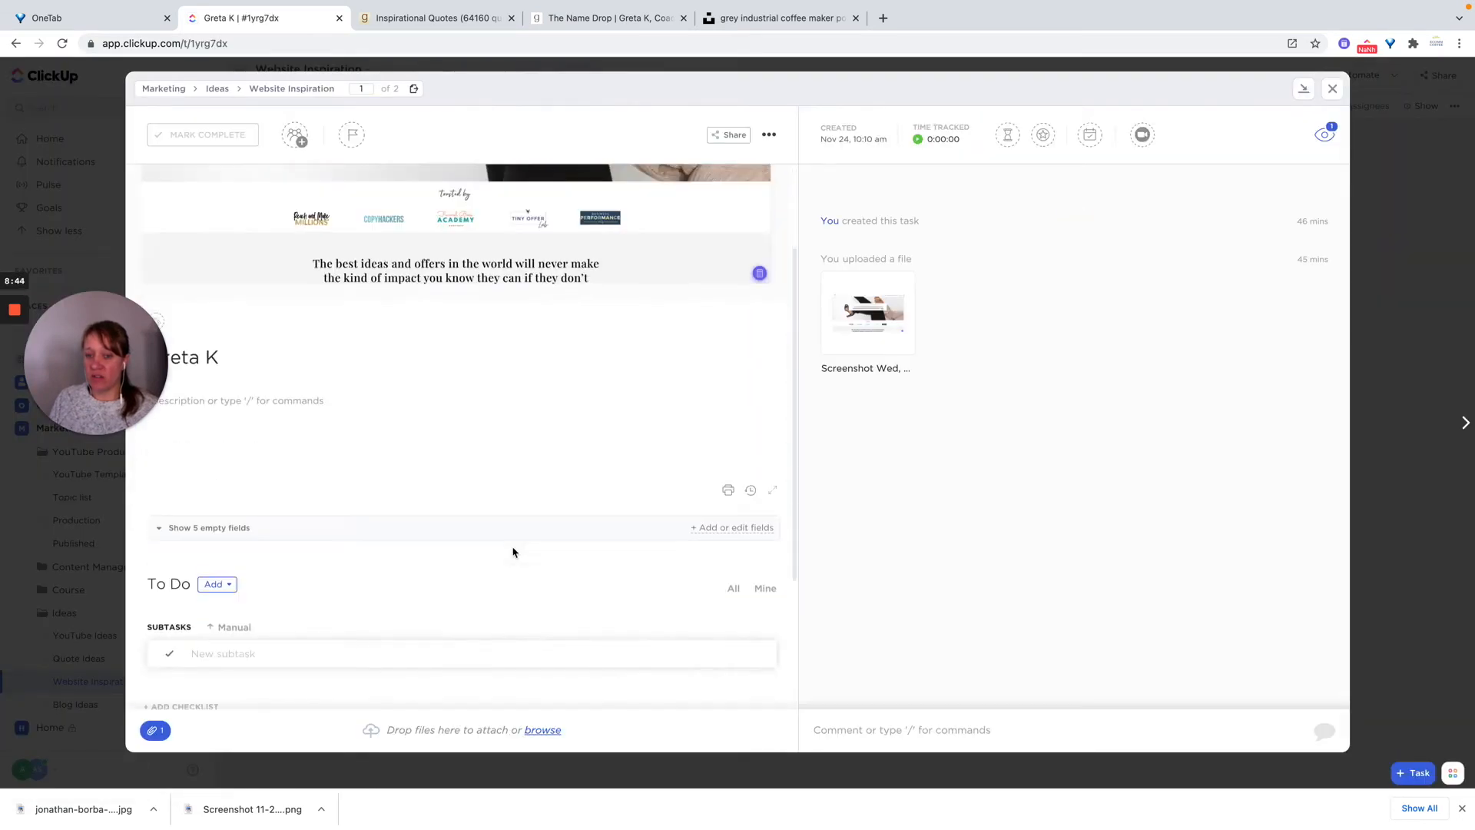
pyautogui.click(282, 590)
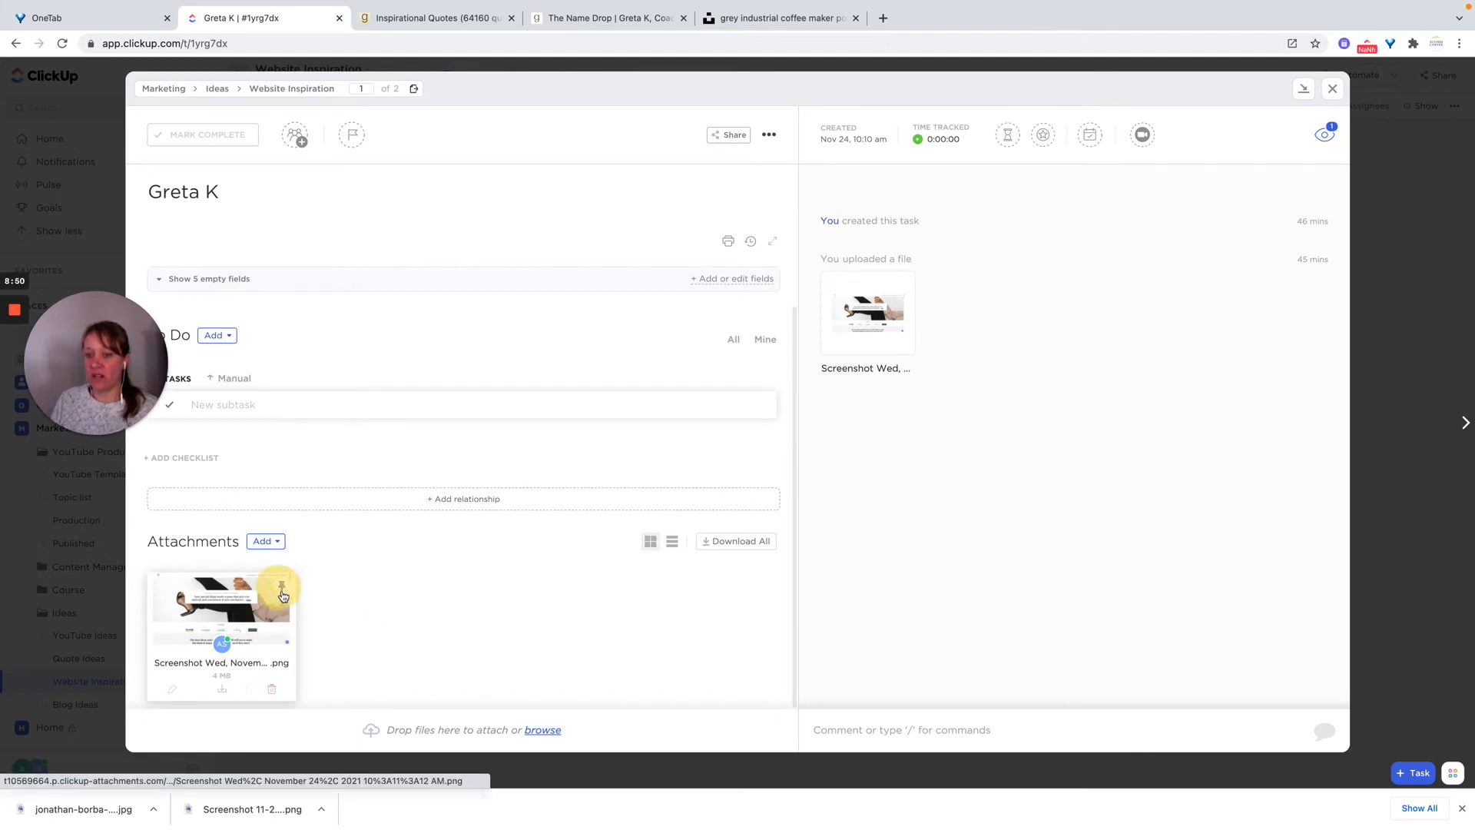
pyautogui.click(233, 610)
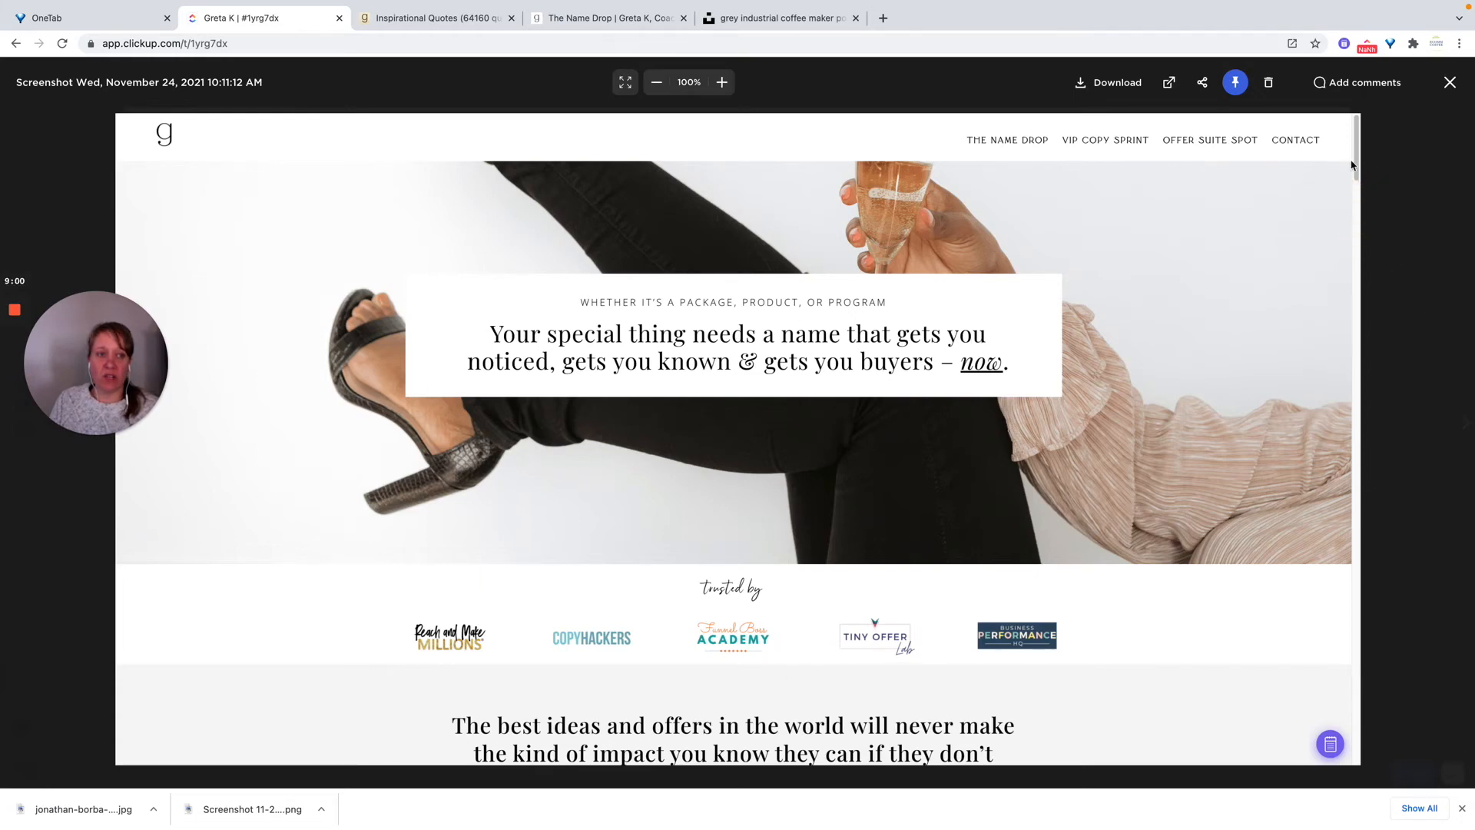
pyautogui.click(1376, 295)
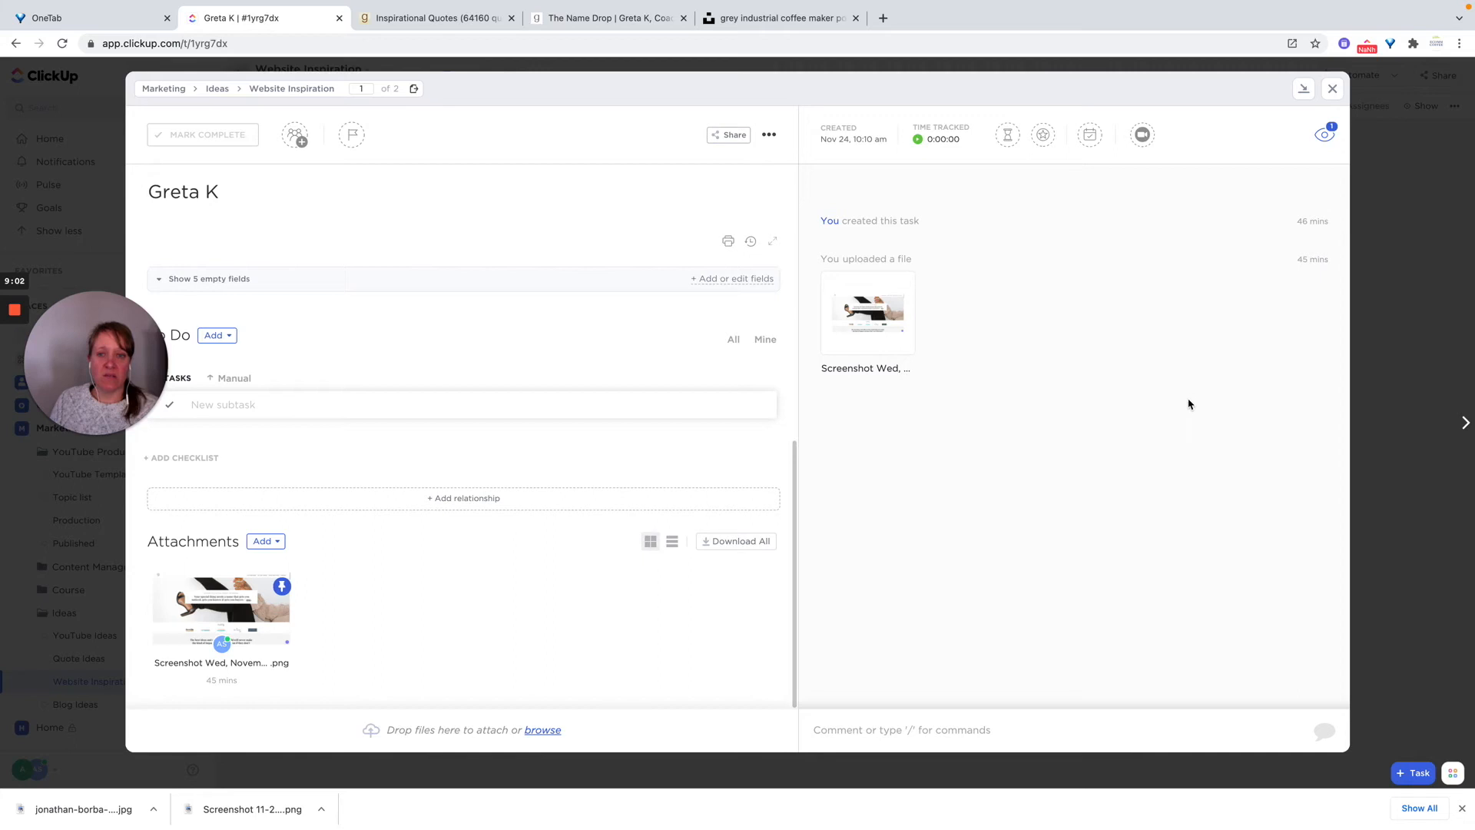
pyautogui.click(233, 619)
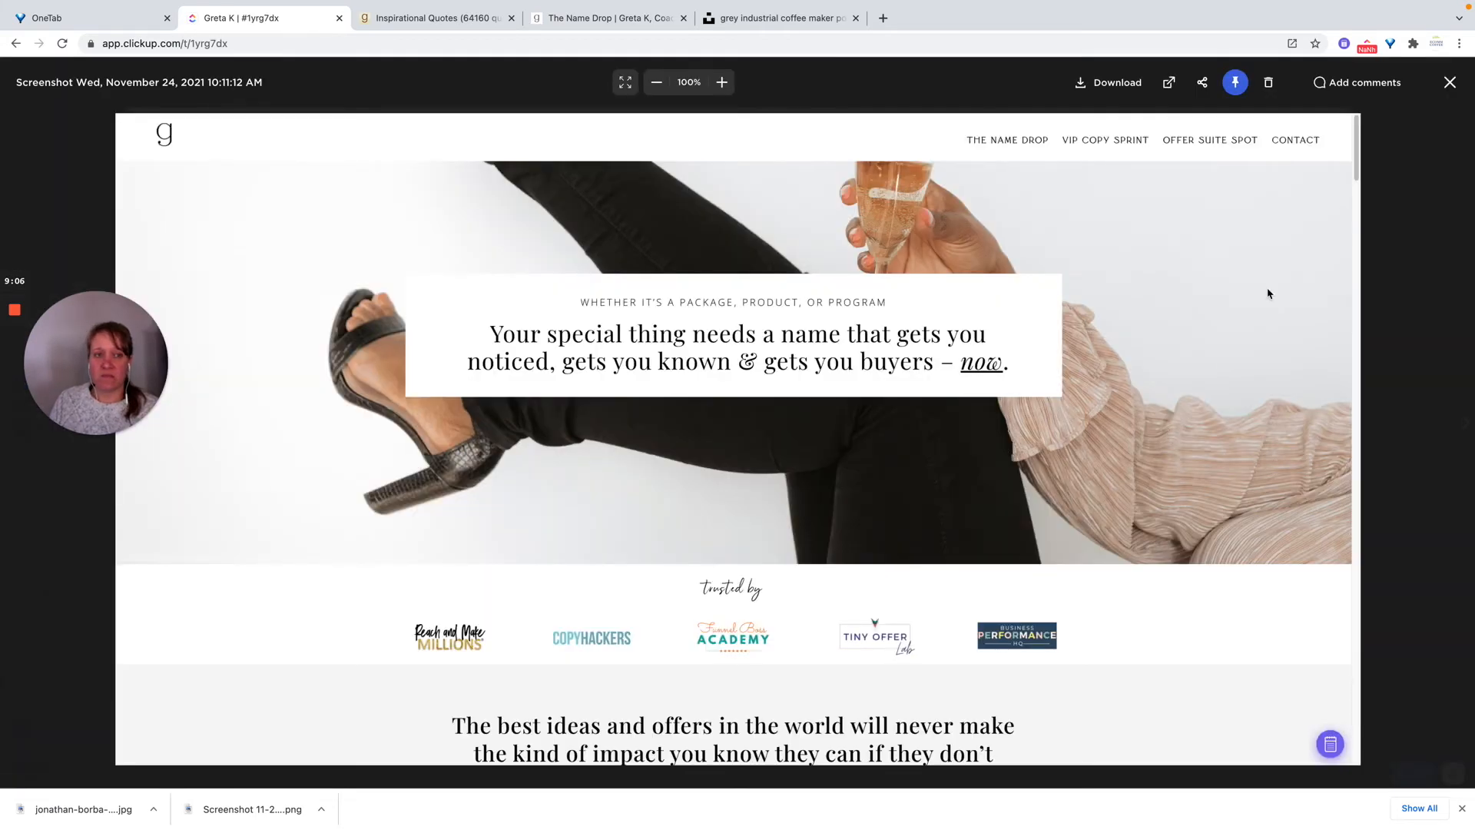
pyautogui.click(1358, 178)
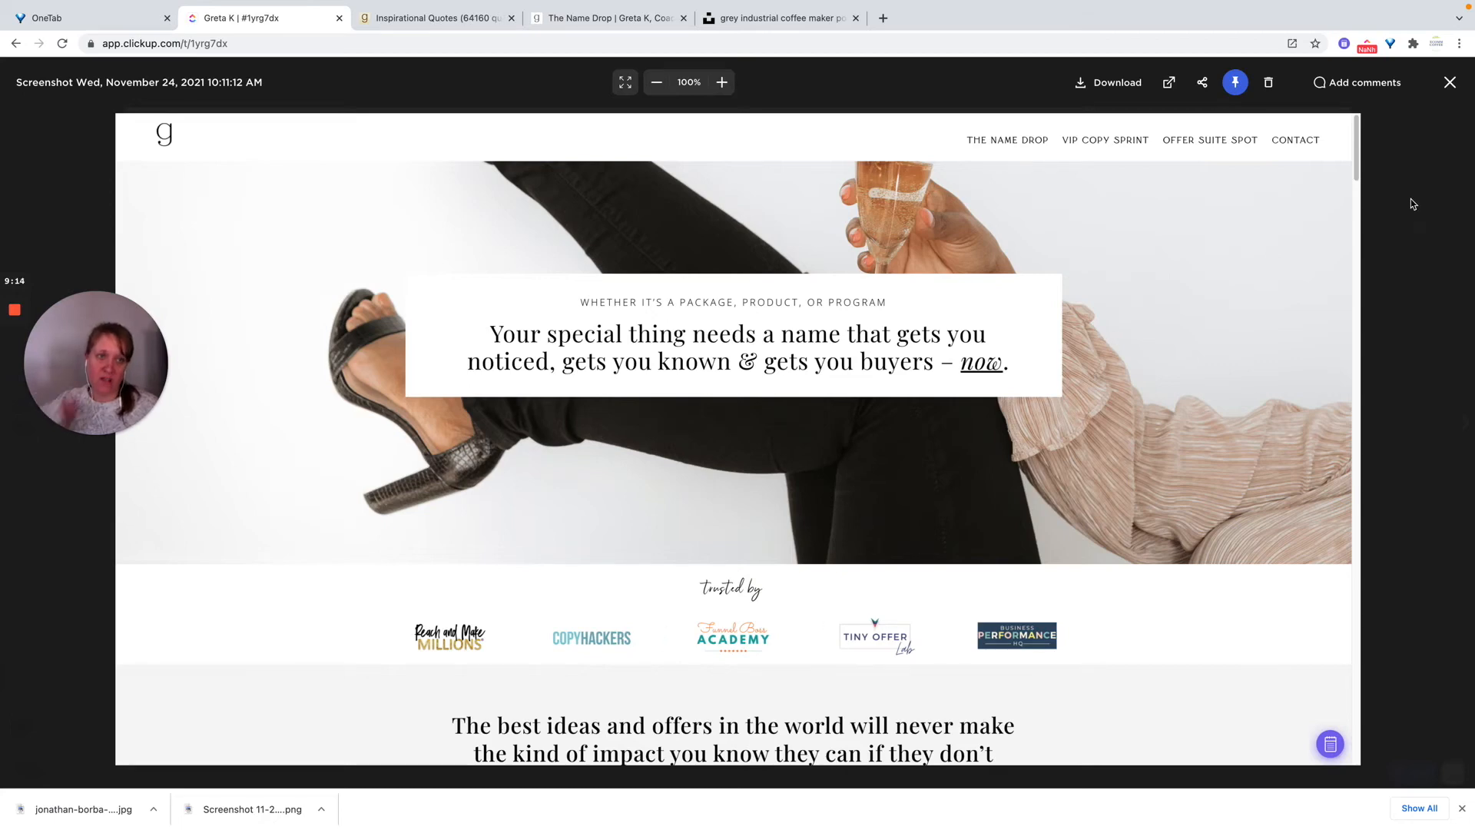
pyautogui.click(1457, 87)
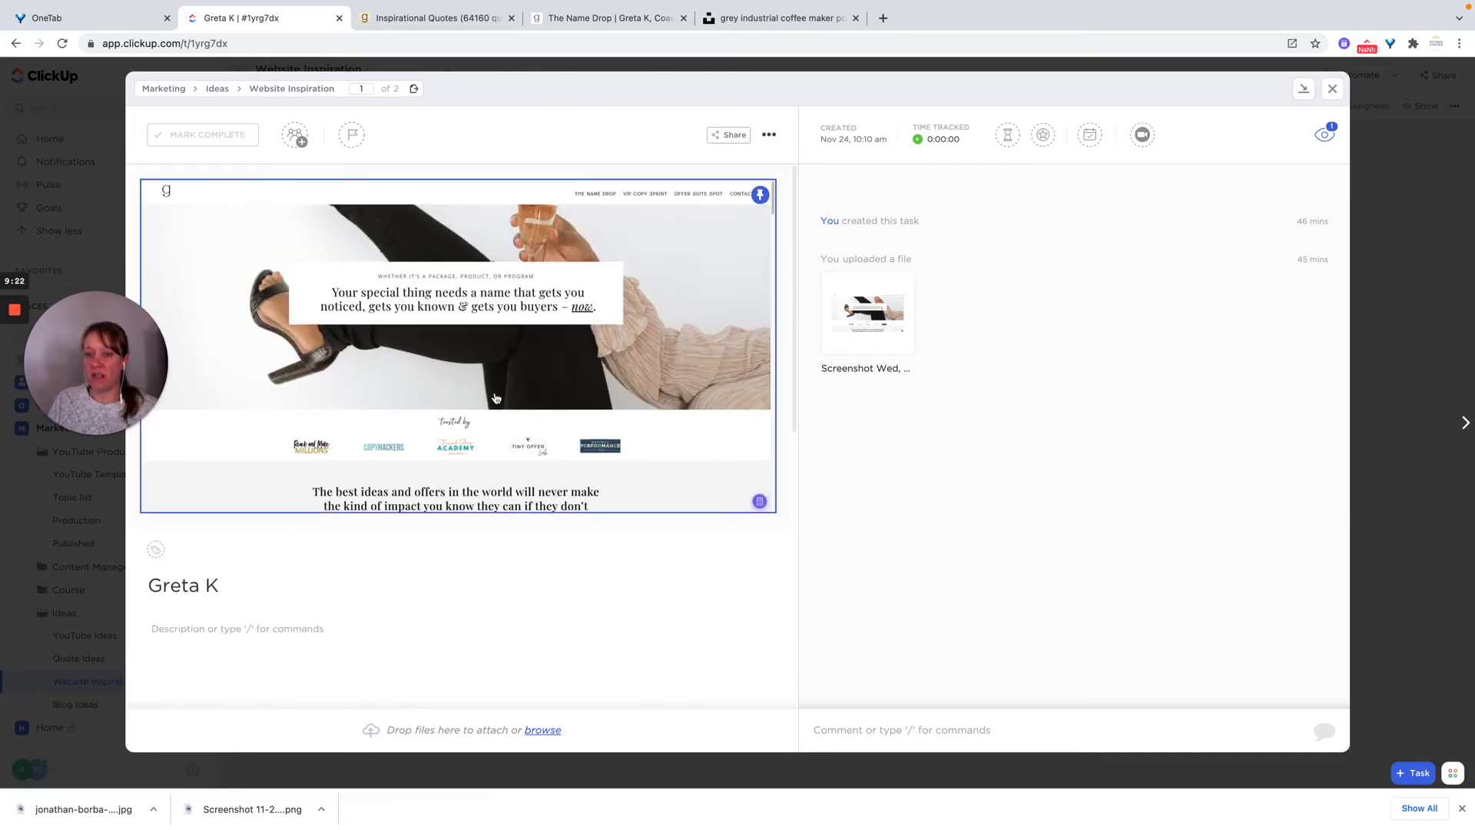
pyautogui.click(1332, 90)
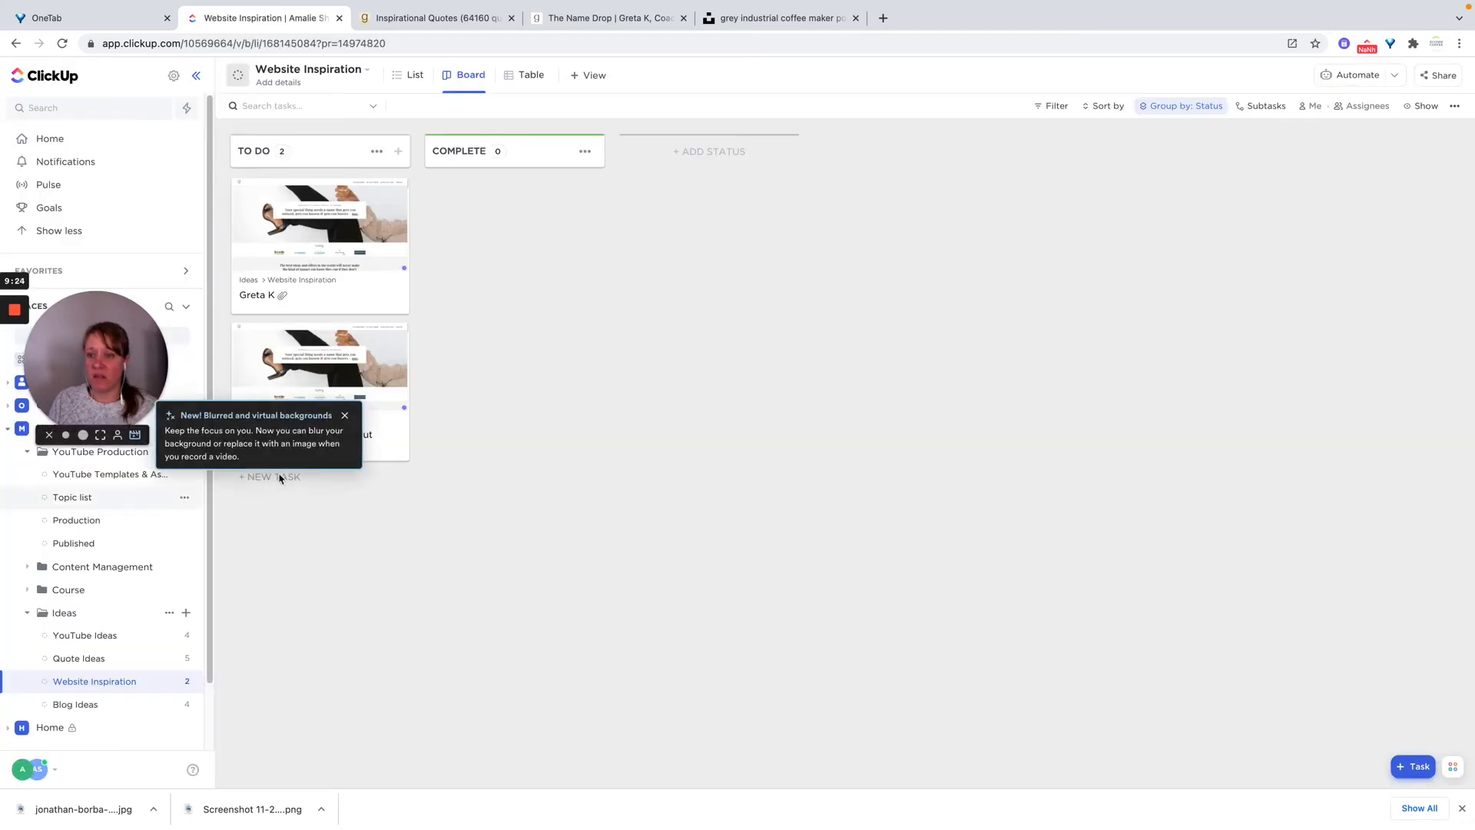
pyautogui.click(386, 364)
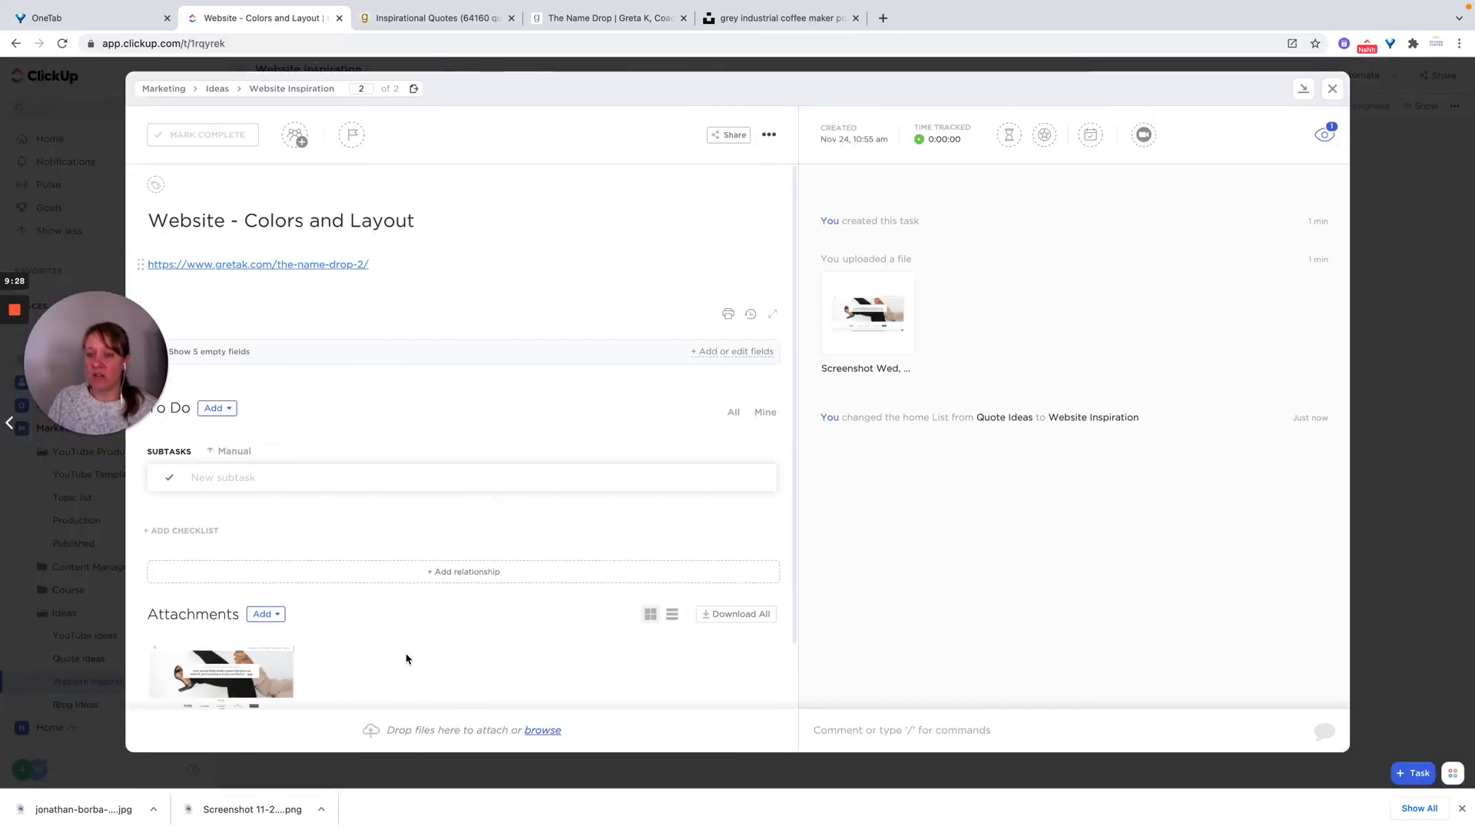
pyautogui.scroll(-1, 323, 672)
pyautogui.click(1334, 93)
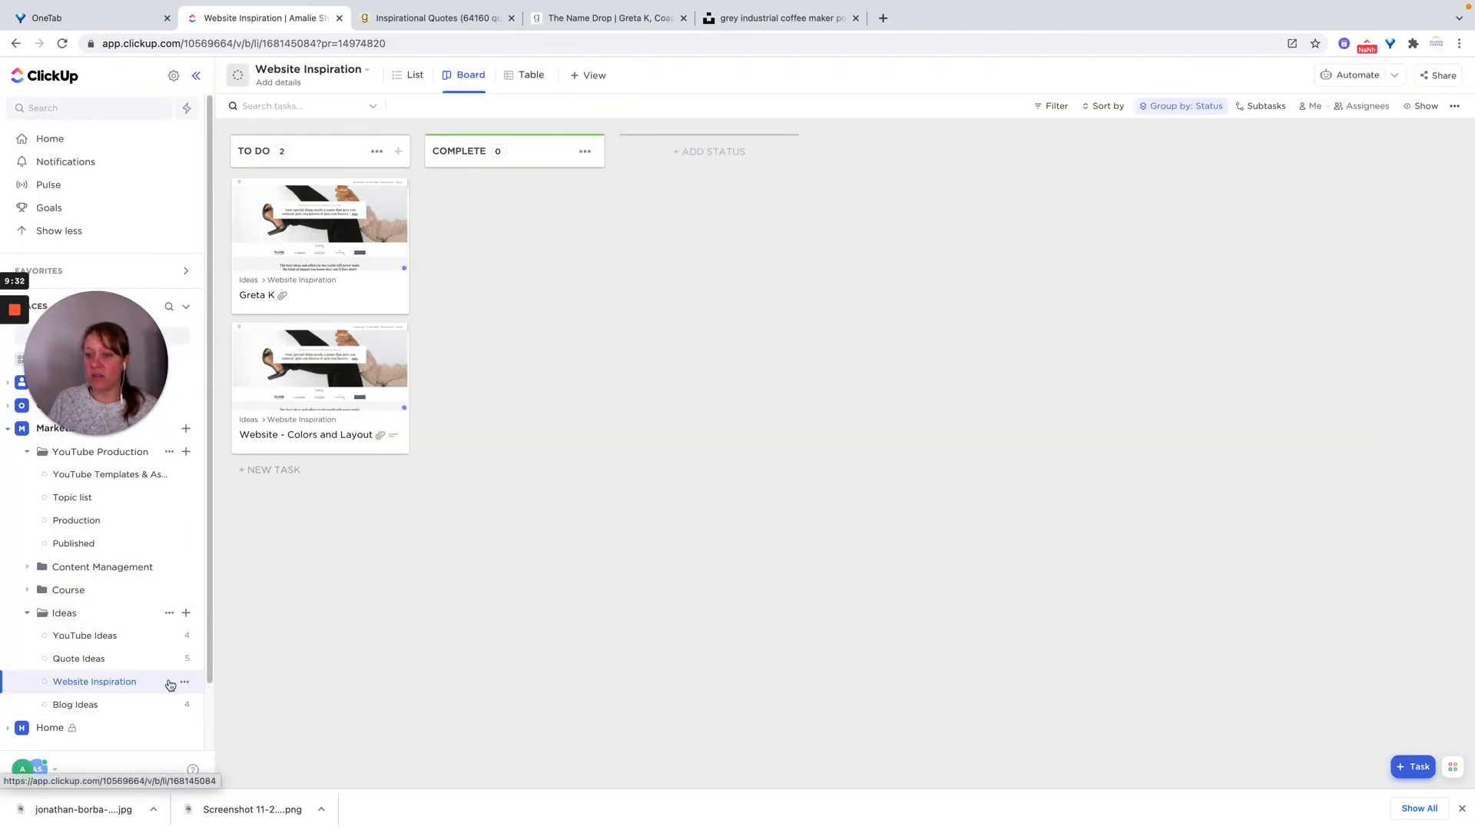
# In the Website Inspiration list's statuses, rename the TO DO status as DESIGN and add an active status named COPY.
pyautogui.click(184, 683)
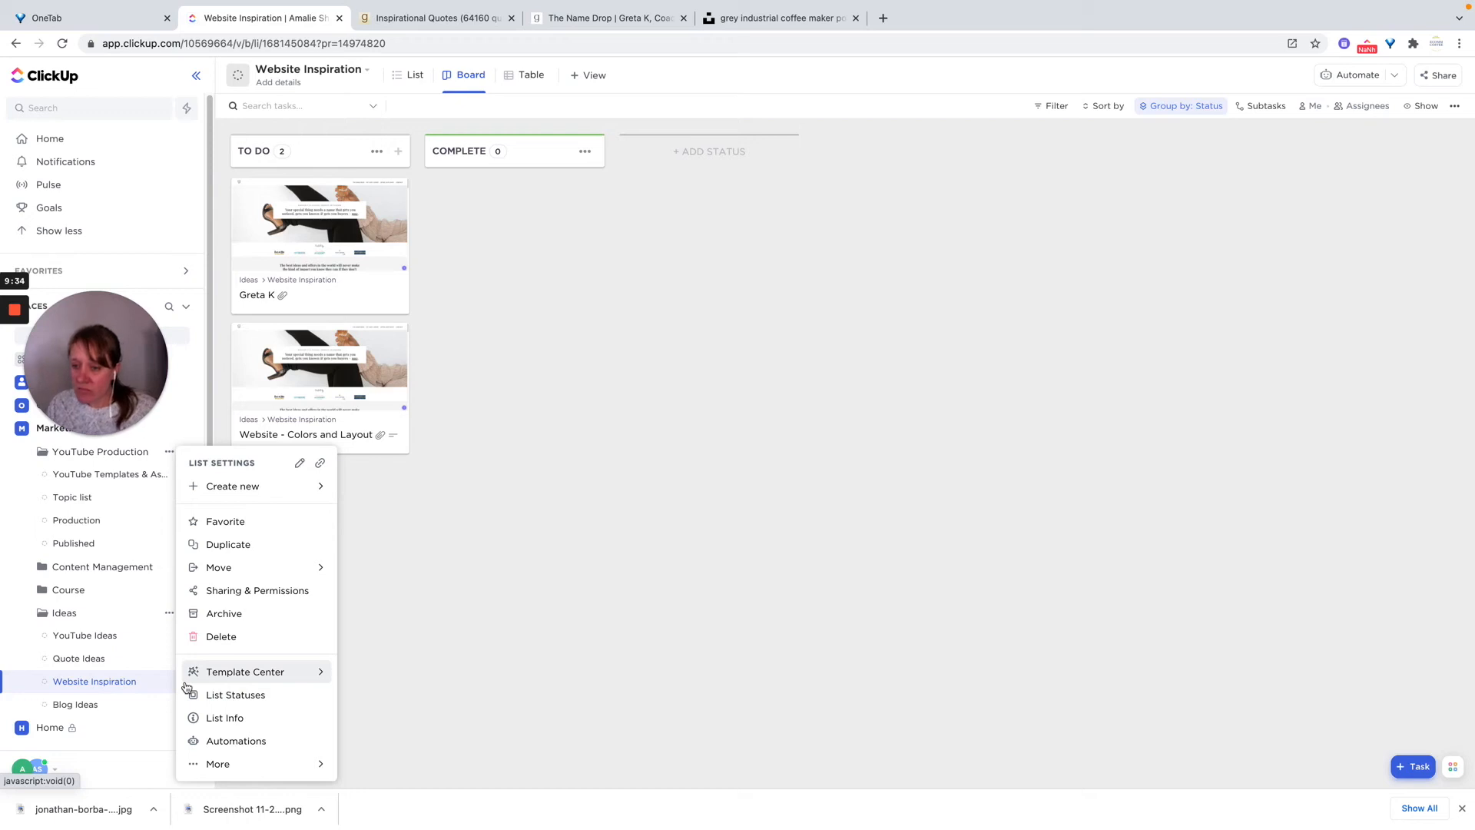
pyautogui.click(217, 694)
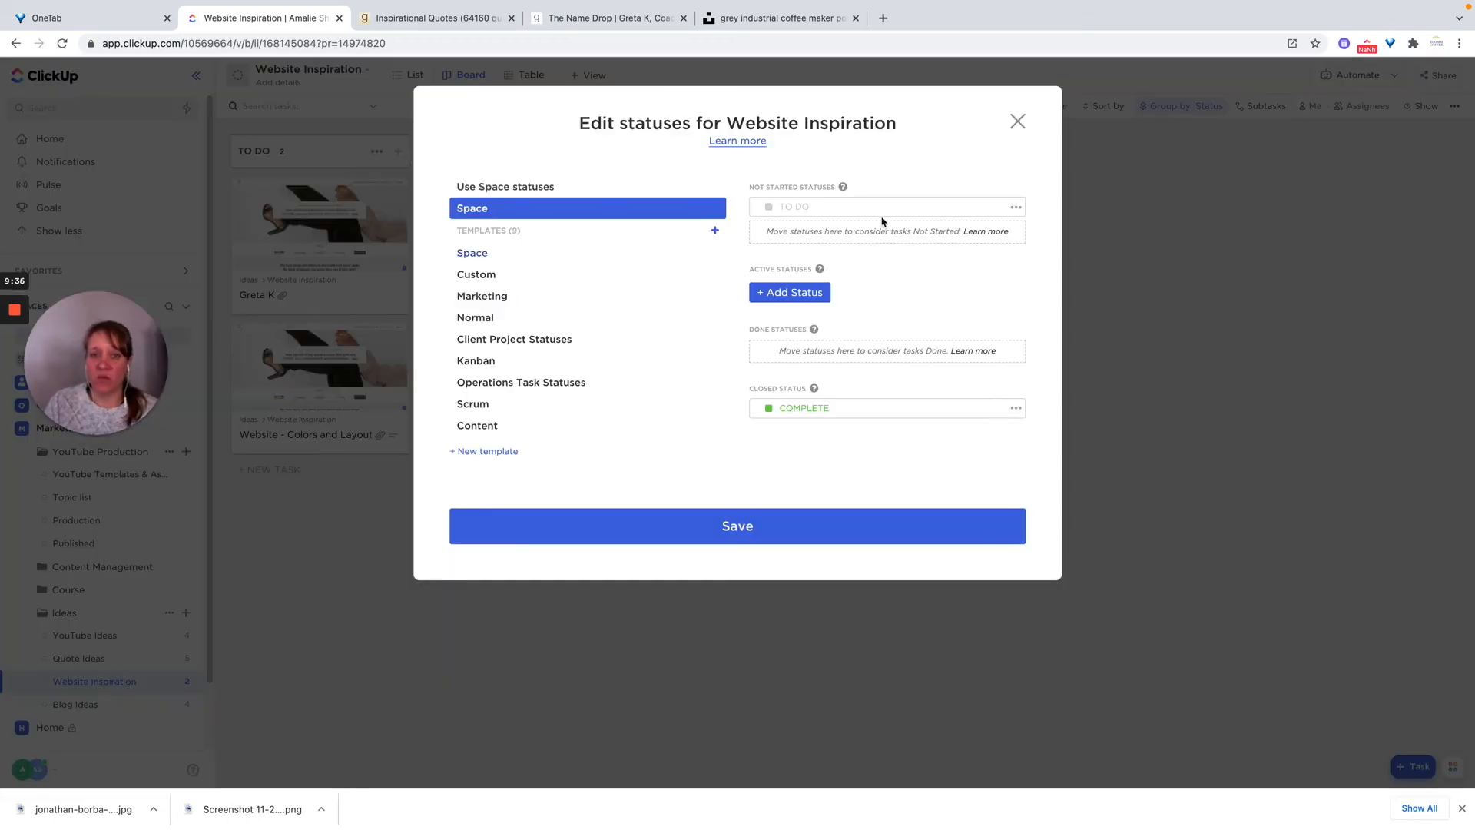
pyautogui.click(832, 208)
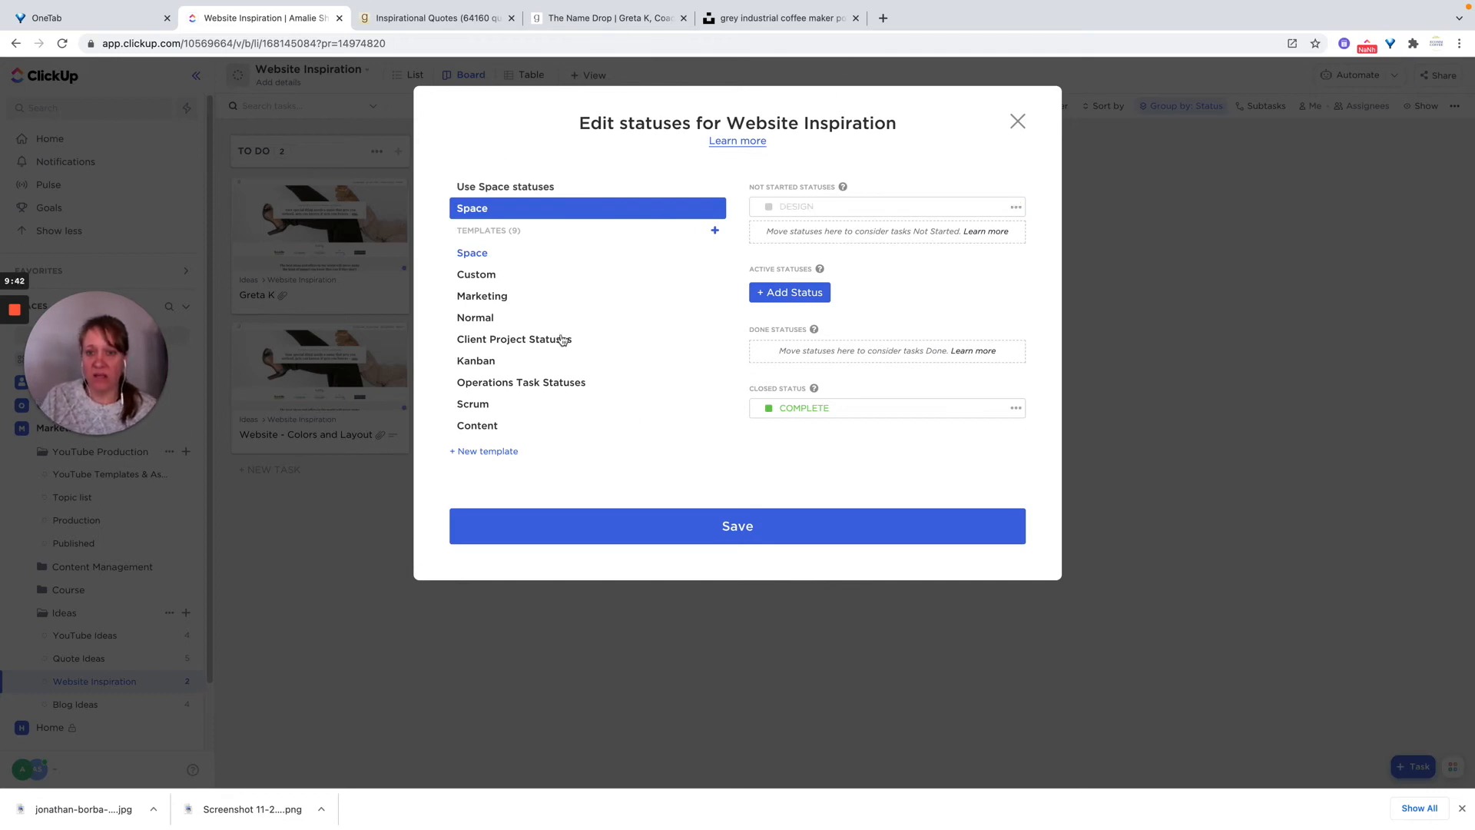
pyautogui.click(788, 293)
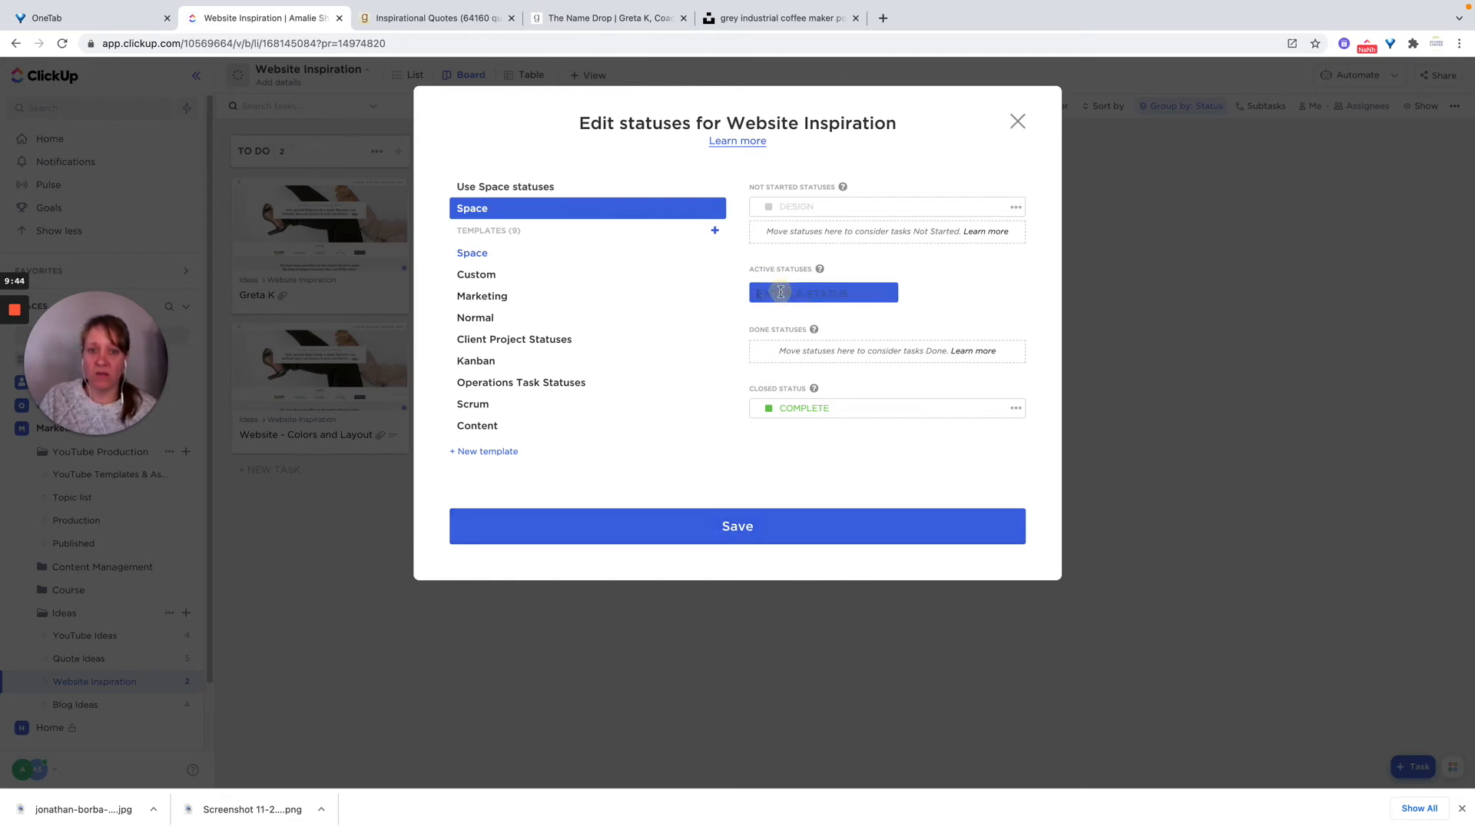
pyautogui.write('C')
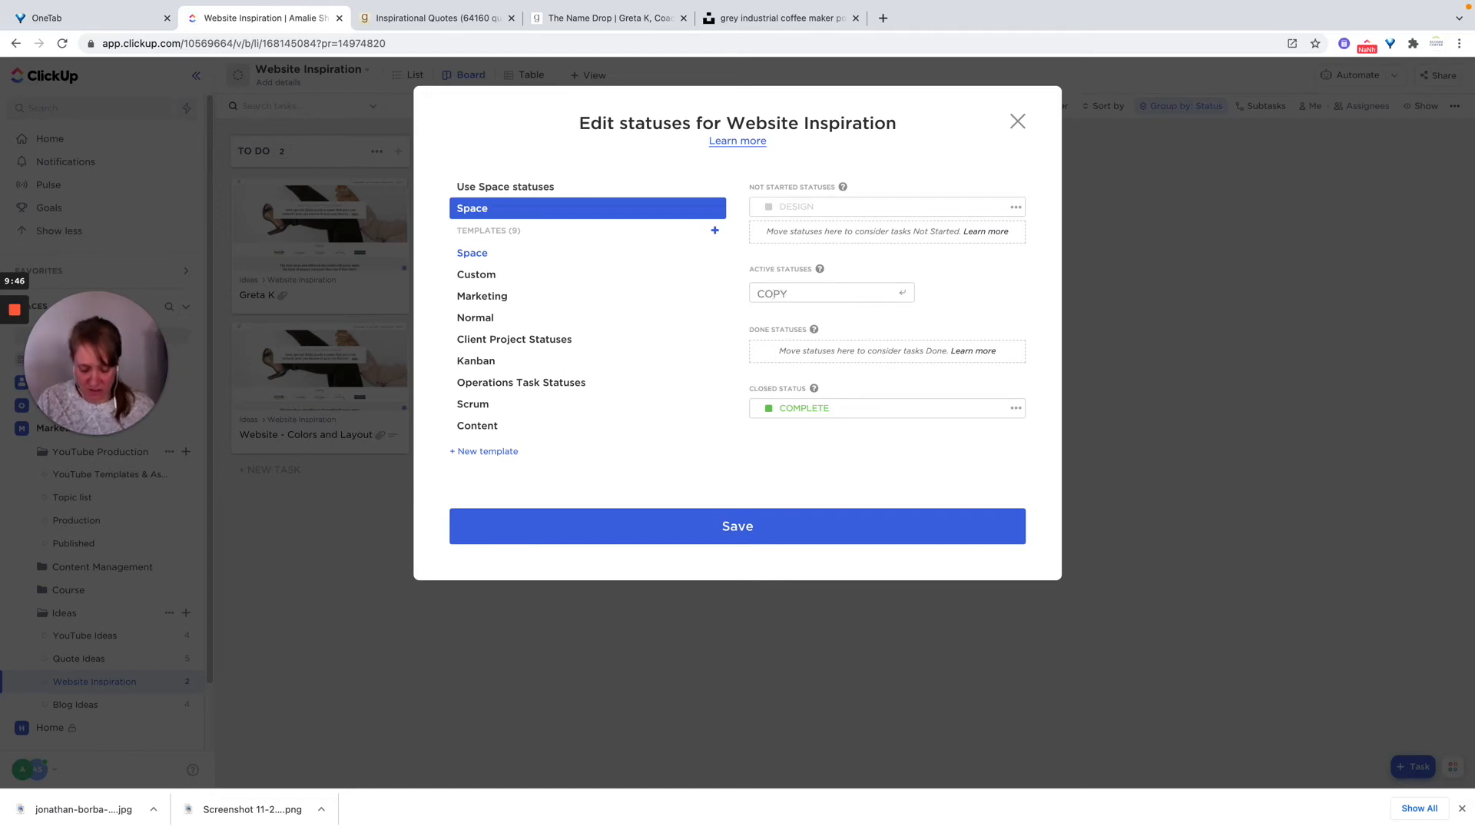
pyautogui.write('OPY')
pyautogui.press('Return')
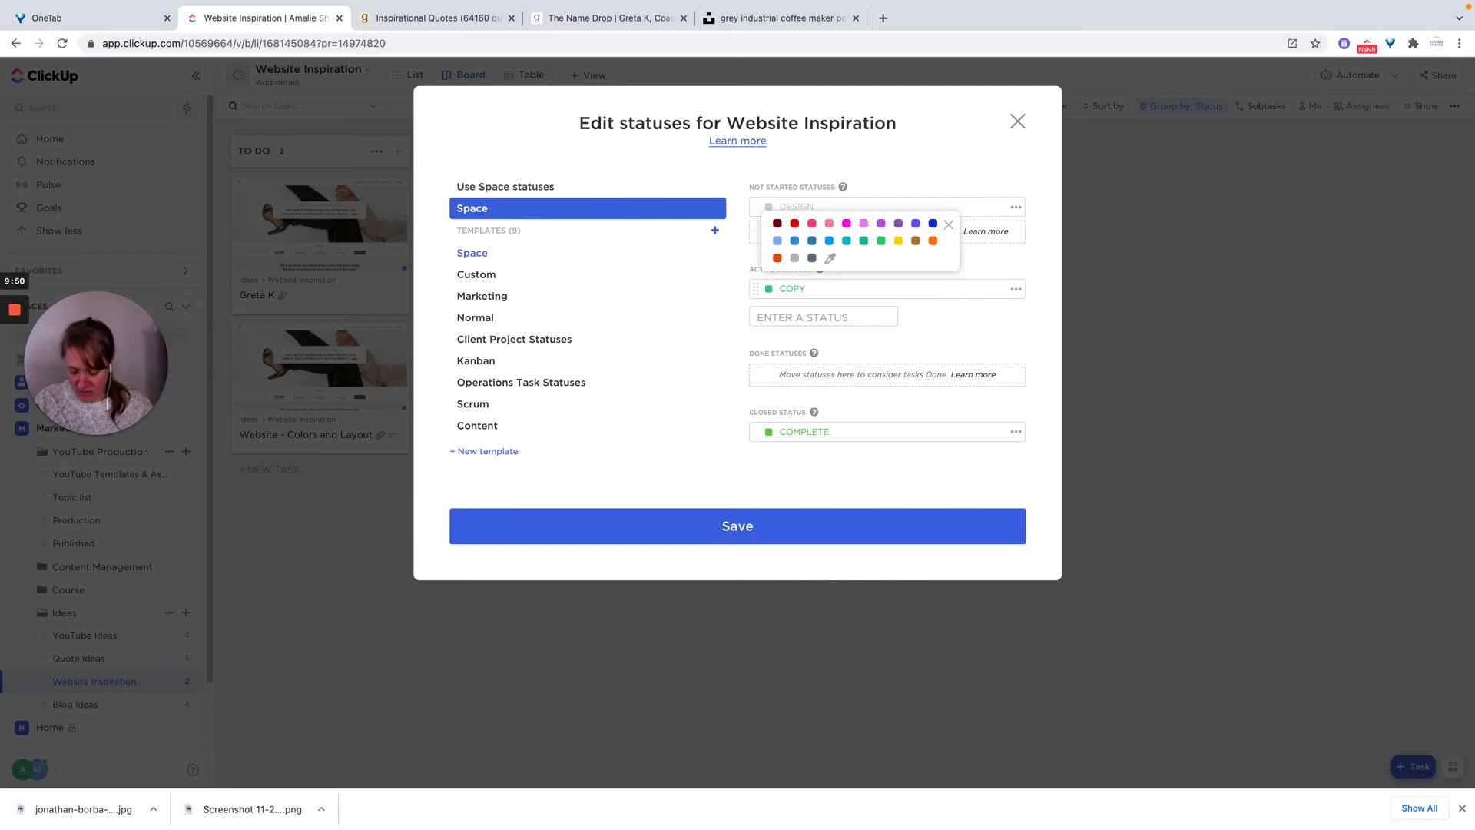
# Add a second active status named LAYOUT below COPY.
pyautogui.write('HAD')
pyautogui.press('BackSpace')
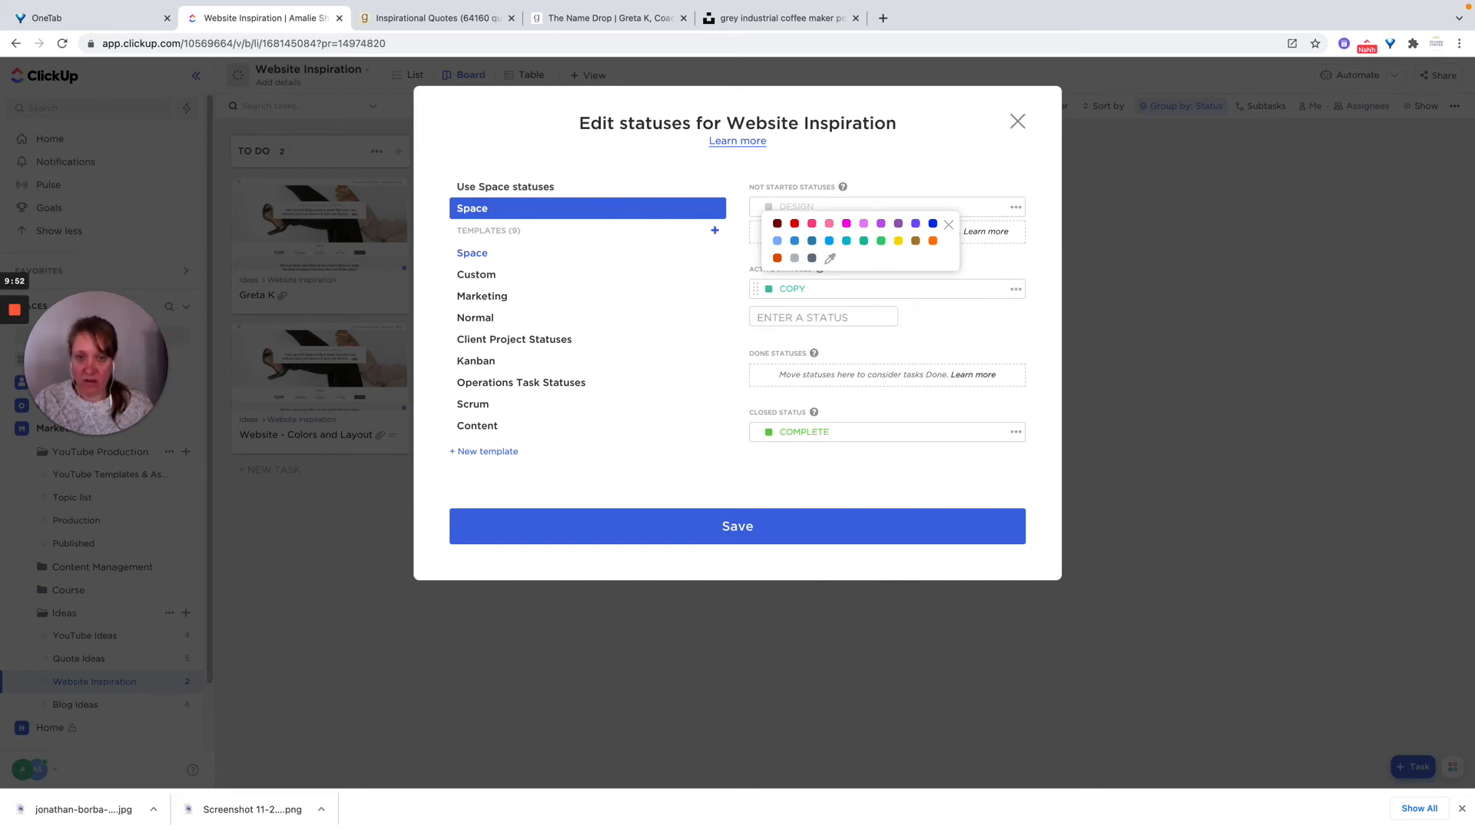
pyautogui.write('LAYOUT')
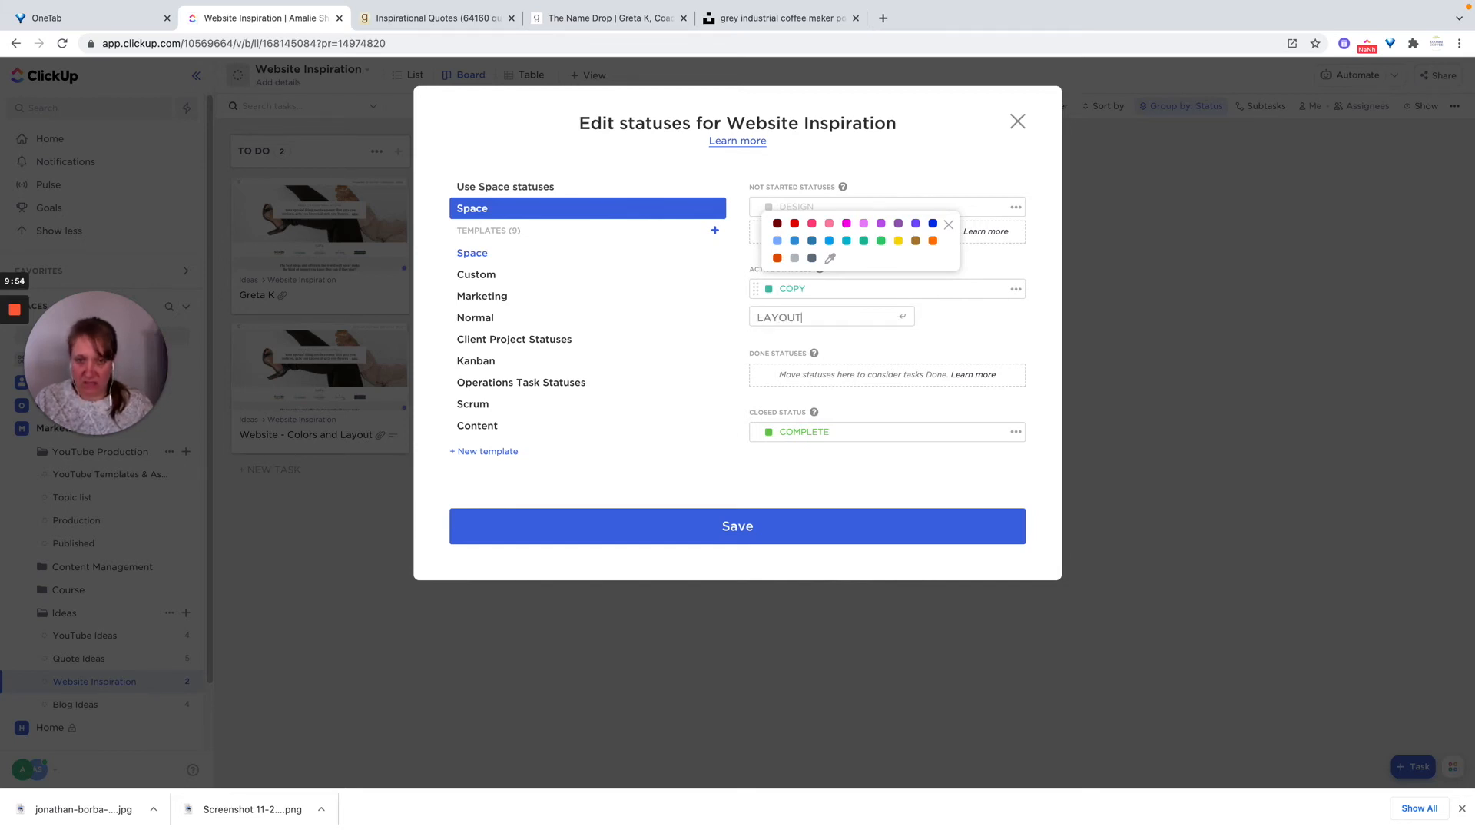
pyautogui.press('Return')
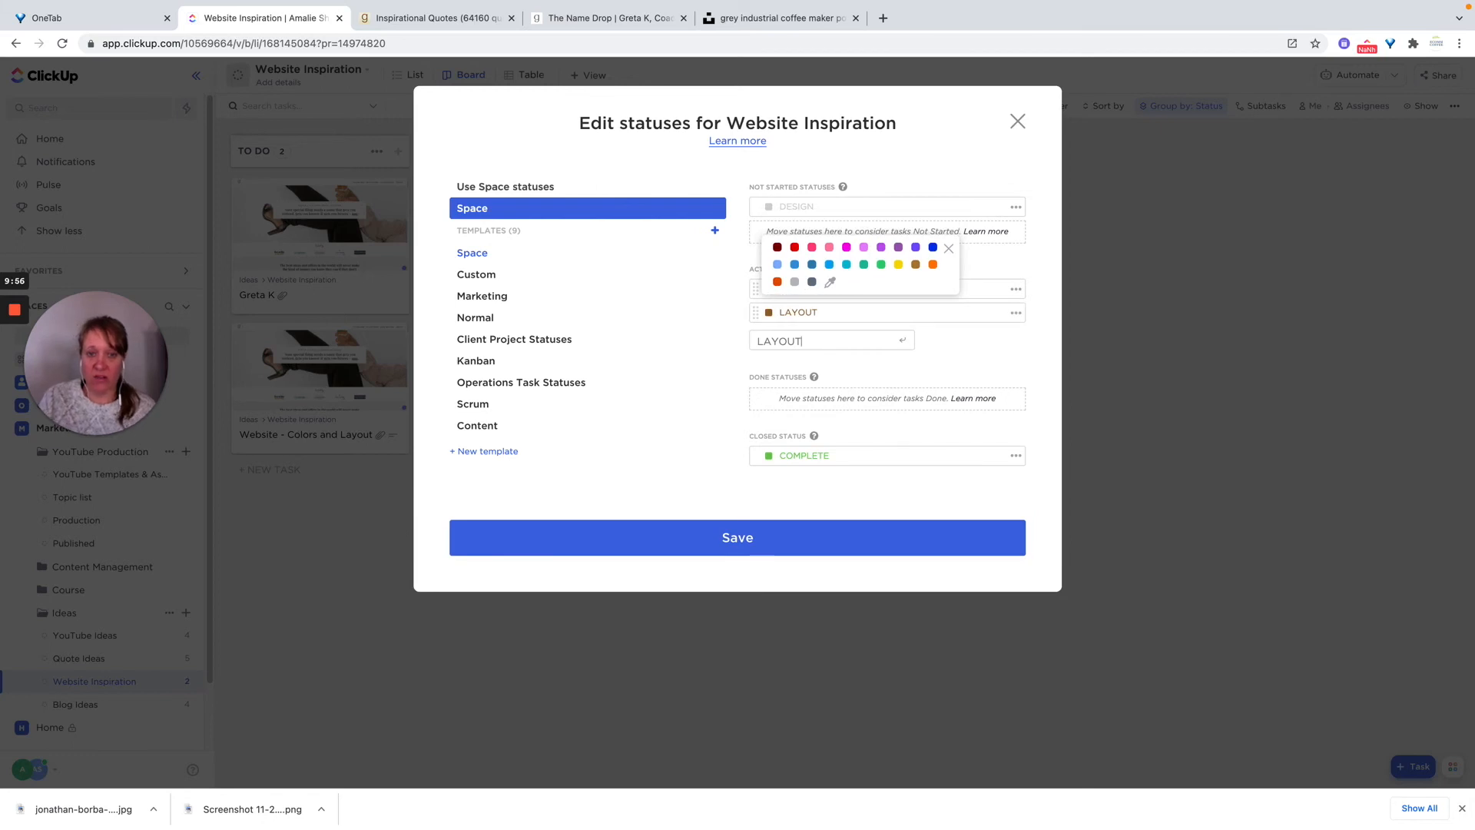
# Rename the LAYOUT status as COLORS.
pyautogui.click(1017, 315)
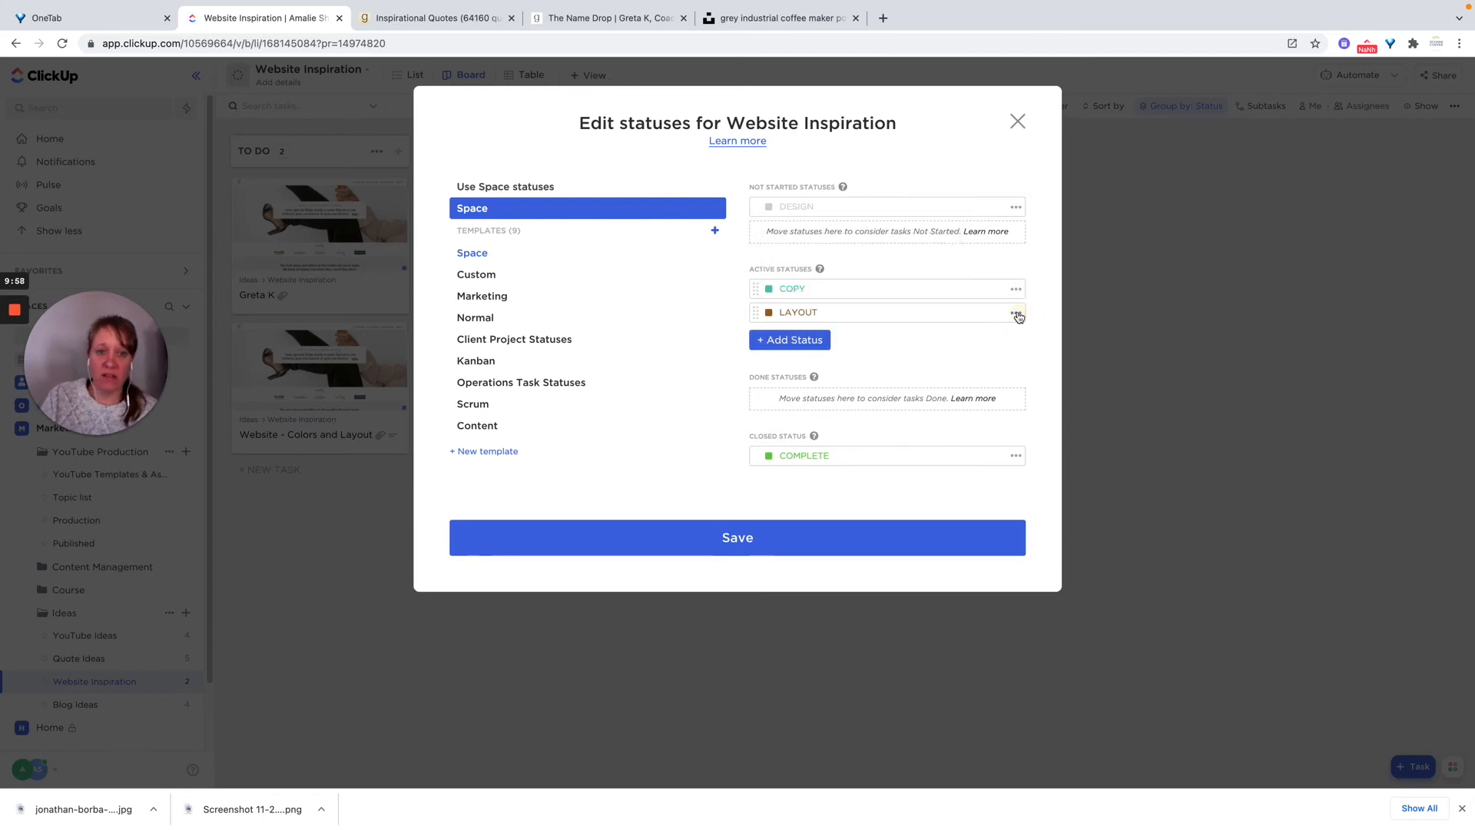
pyautogui.click(1016, 313)
pyautogui.click(1044, 345)
pyautogui.doubleClick(798, 312)
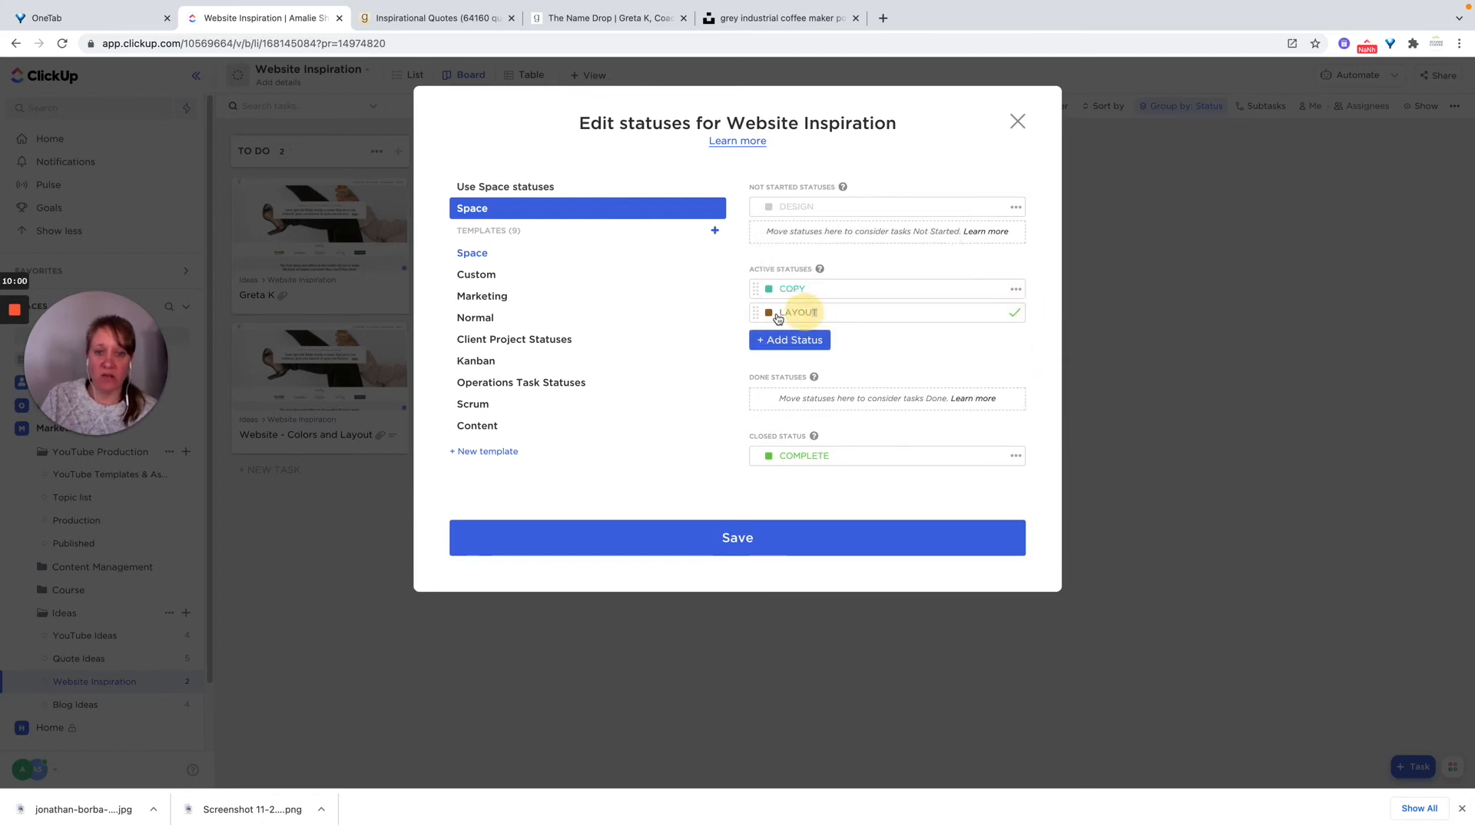
pyautogui.write('COL')
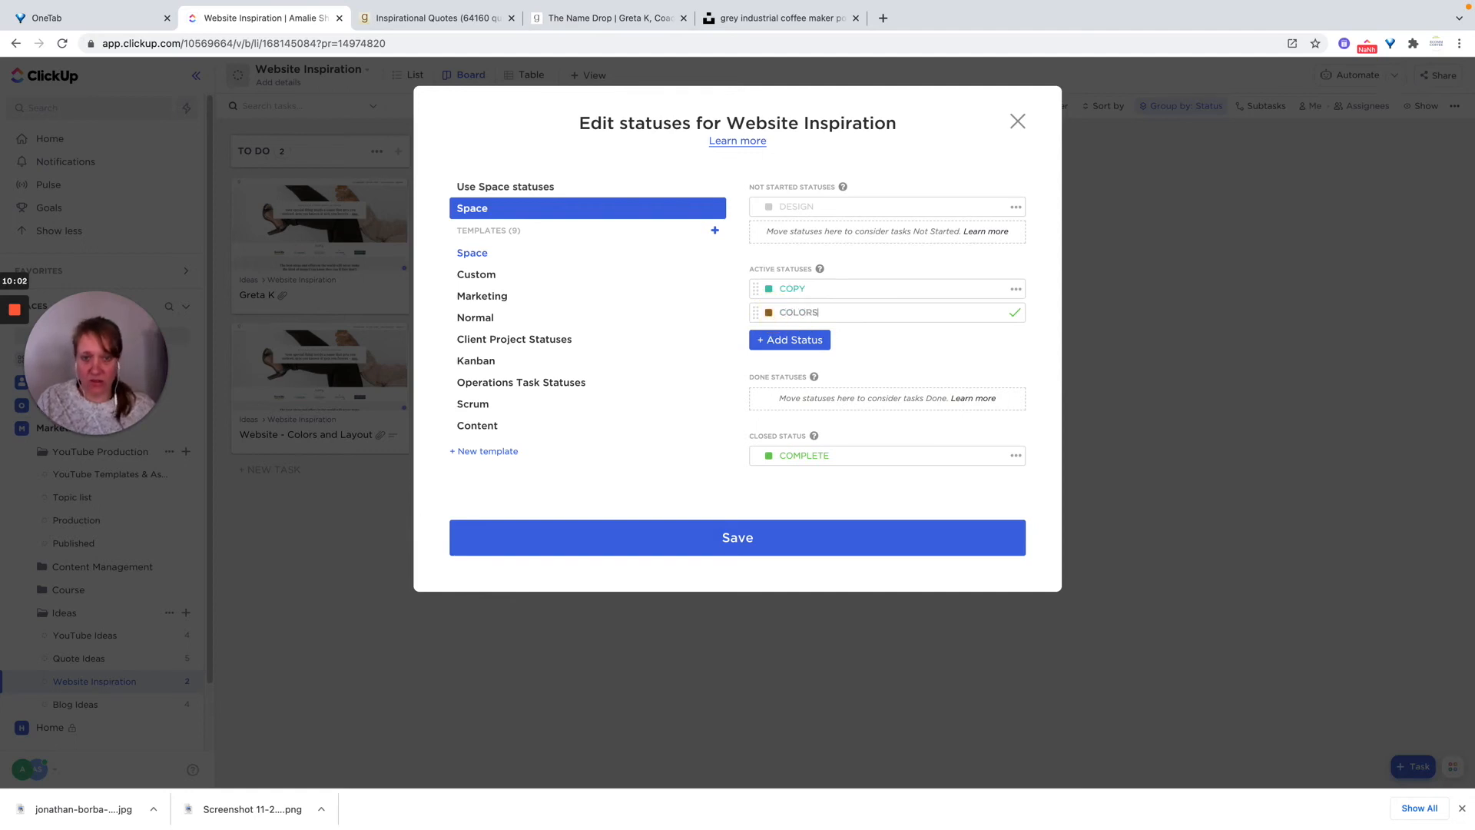
pyautogui.write('ORS')
pyautogui.press('Return')
pyautogui.click(692, 320)
# Move the COPY and COLORS statuses into the Not Started group under DESIGN and save the list's statuses.
pyautogui.moveTo(755, 290); pyautogui.dragTo(753, 237)
pyautogui.moveTo(751, 291); pyautogui.dragTo(754, 247)
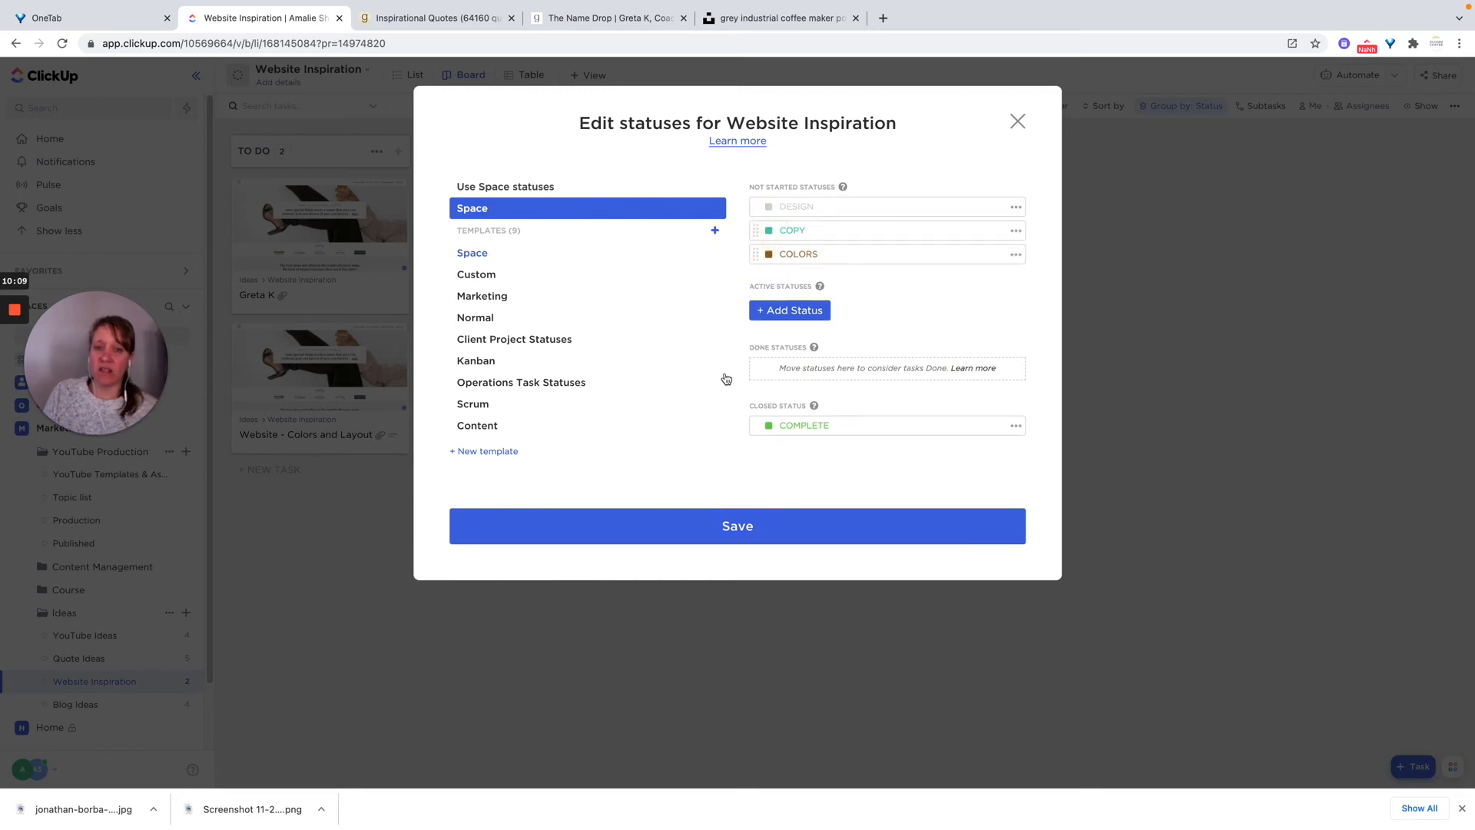
pyautogui.click(751, 531)
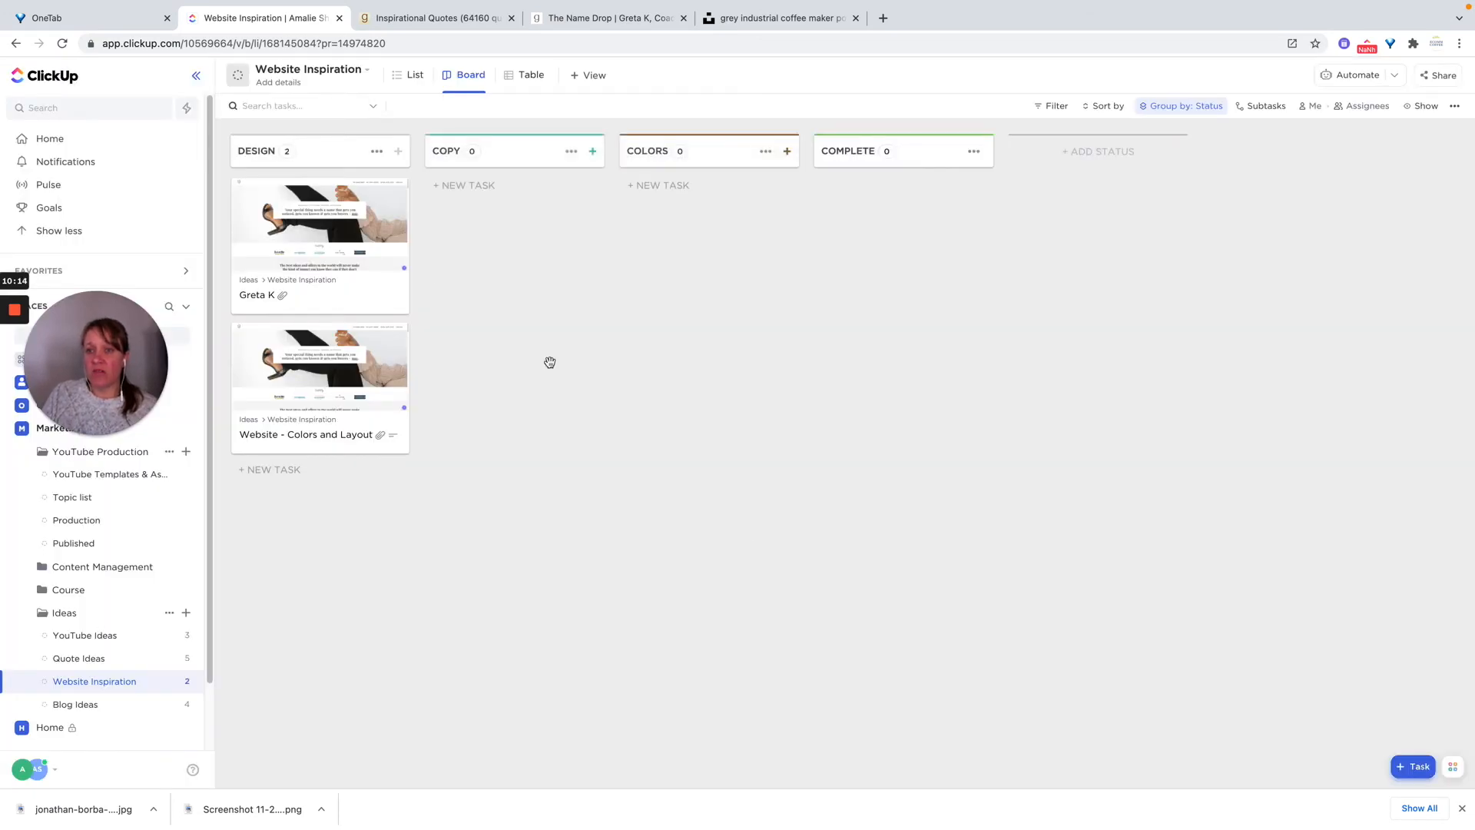
# Move the Website - Colors and Layout task from the DESIGN column to the COLORS column on the board.
pyautogui.moveTo(297, 406); pyautogui.dragTo(681, 253)
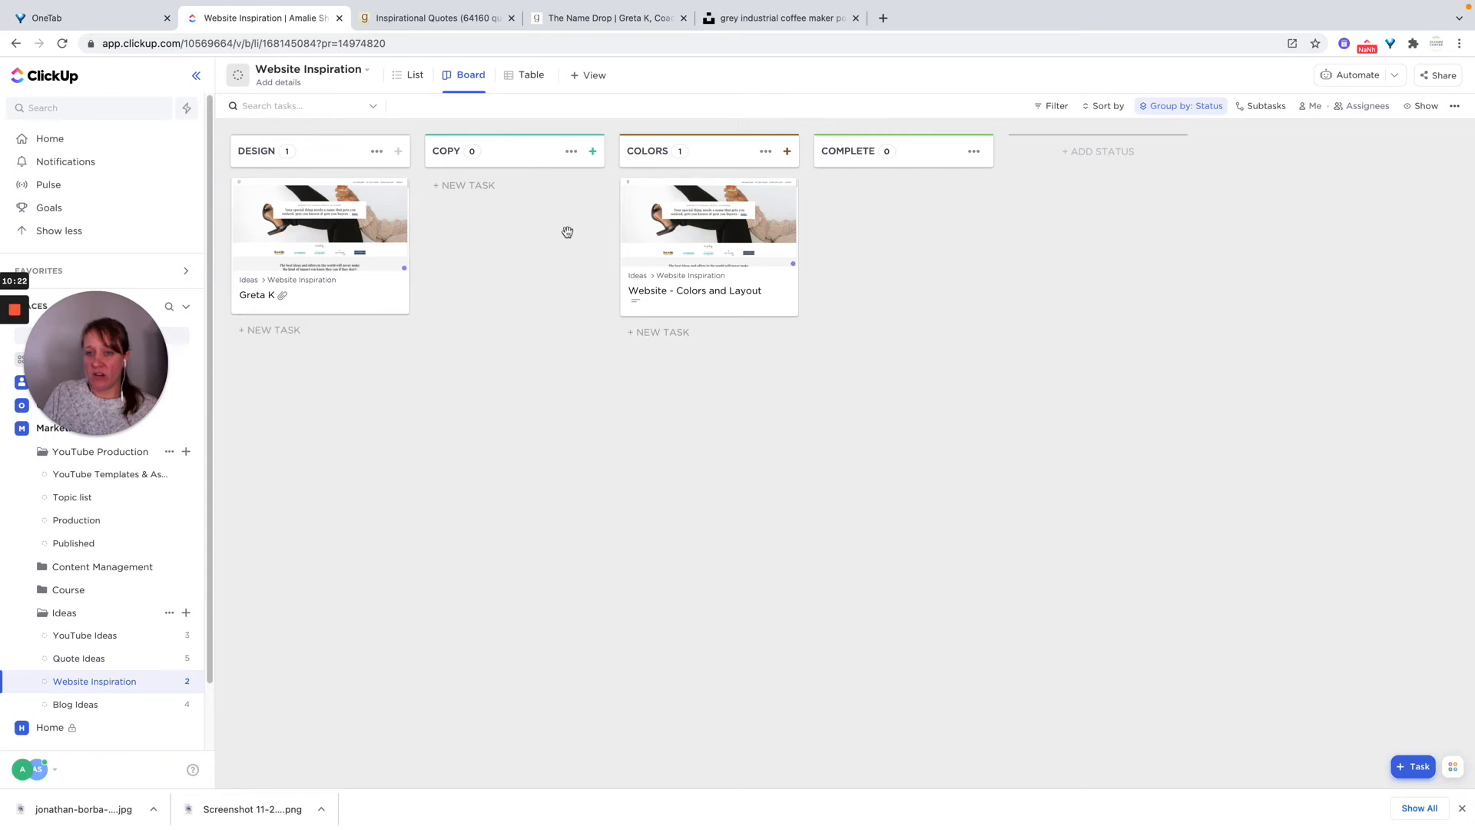
# In the Blog Ideas list, dismiss the status and view inheritance offer and check Blog Topic 2's image attachment and its Unsplash page.
pyautogui.click(70, 705)
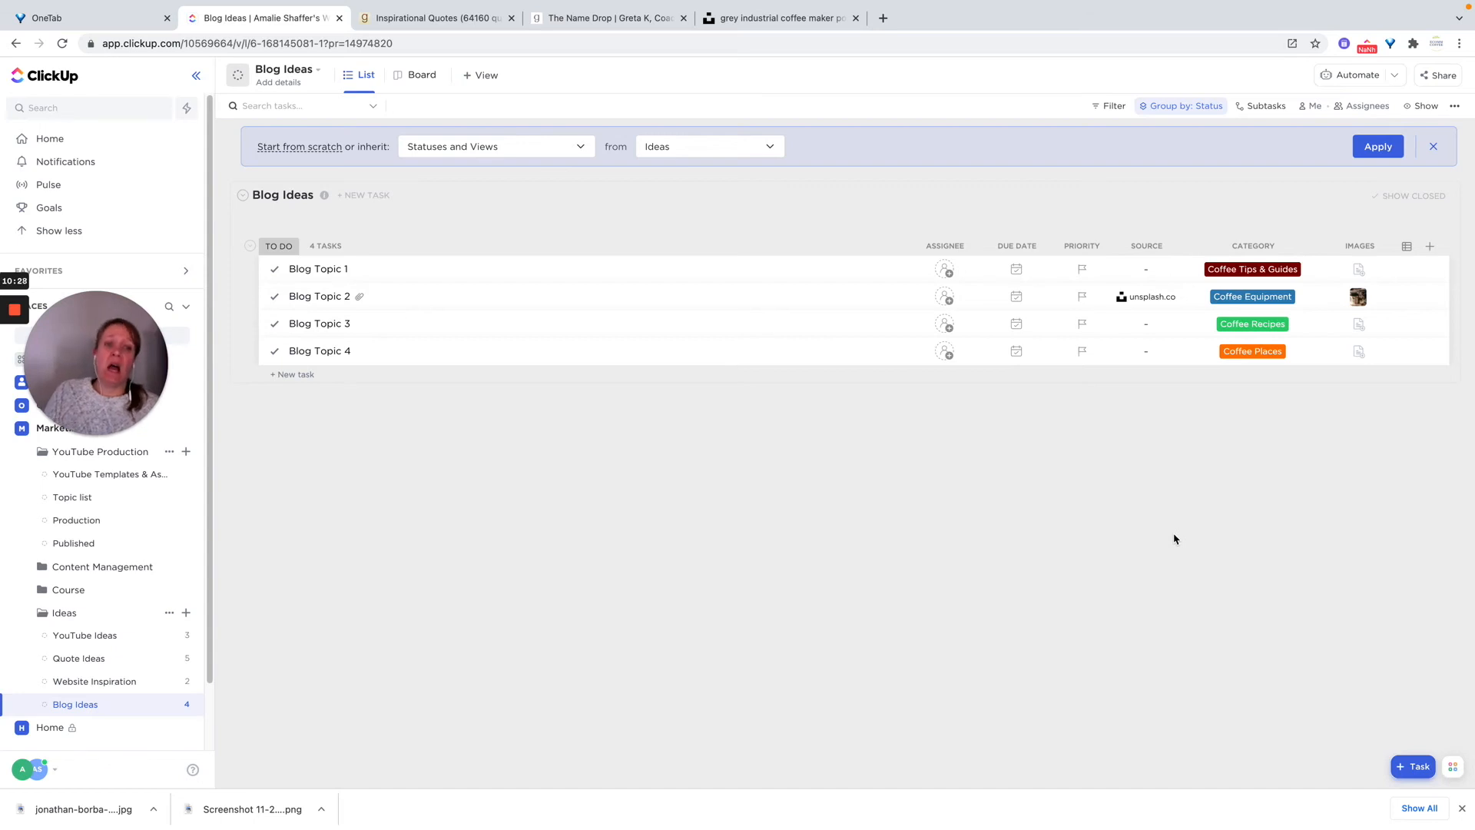
pyautogui.click(1433, 146)
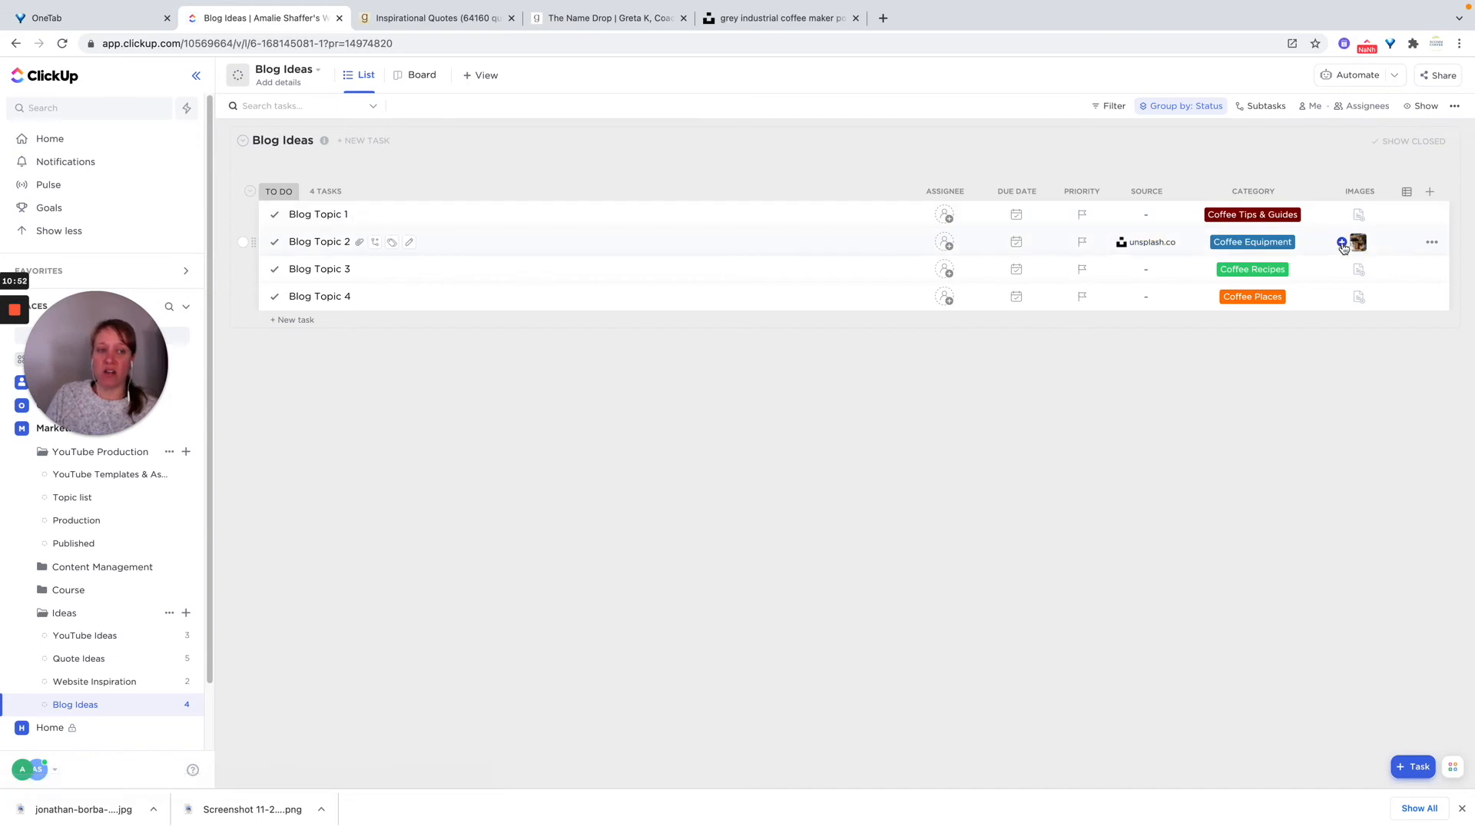
pyautogui.click(1341, 244)
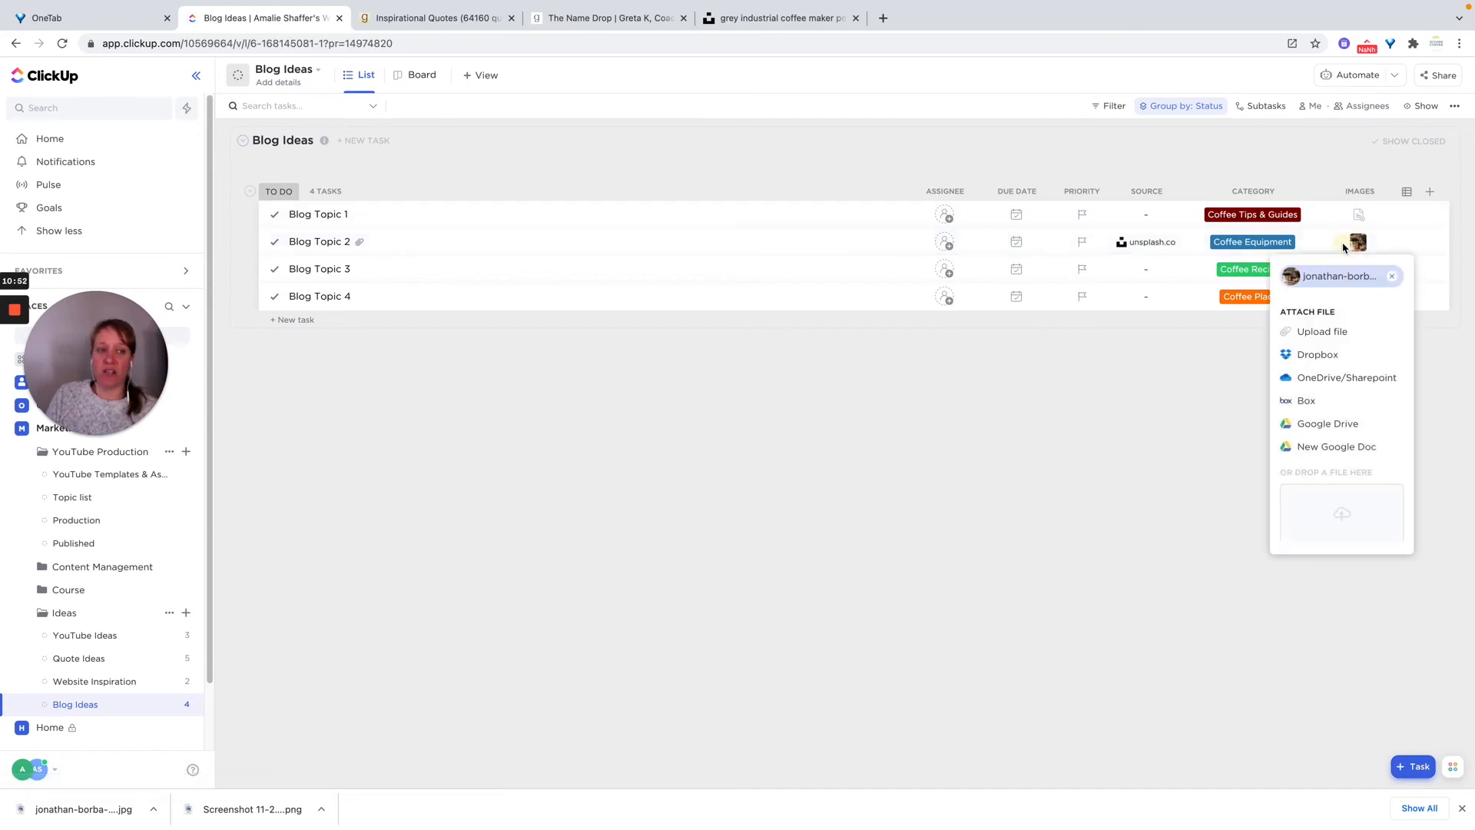
pyautogui.click(1078, 541)
pyautogui.click(772, 19)
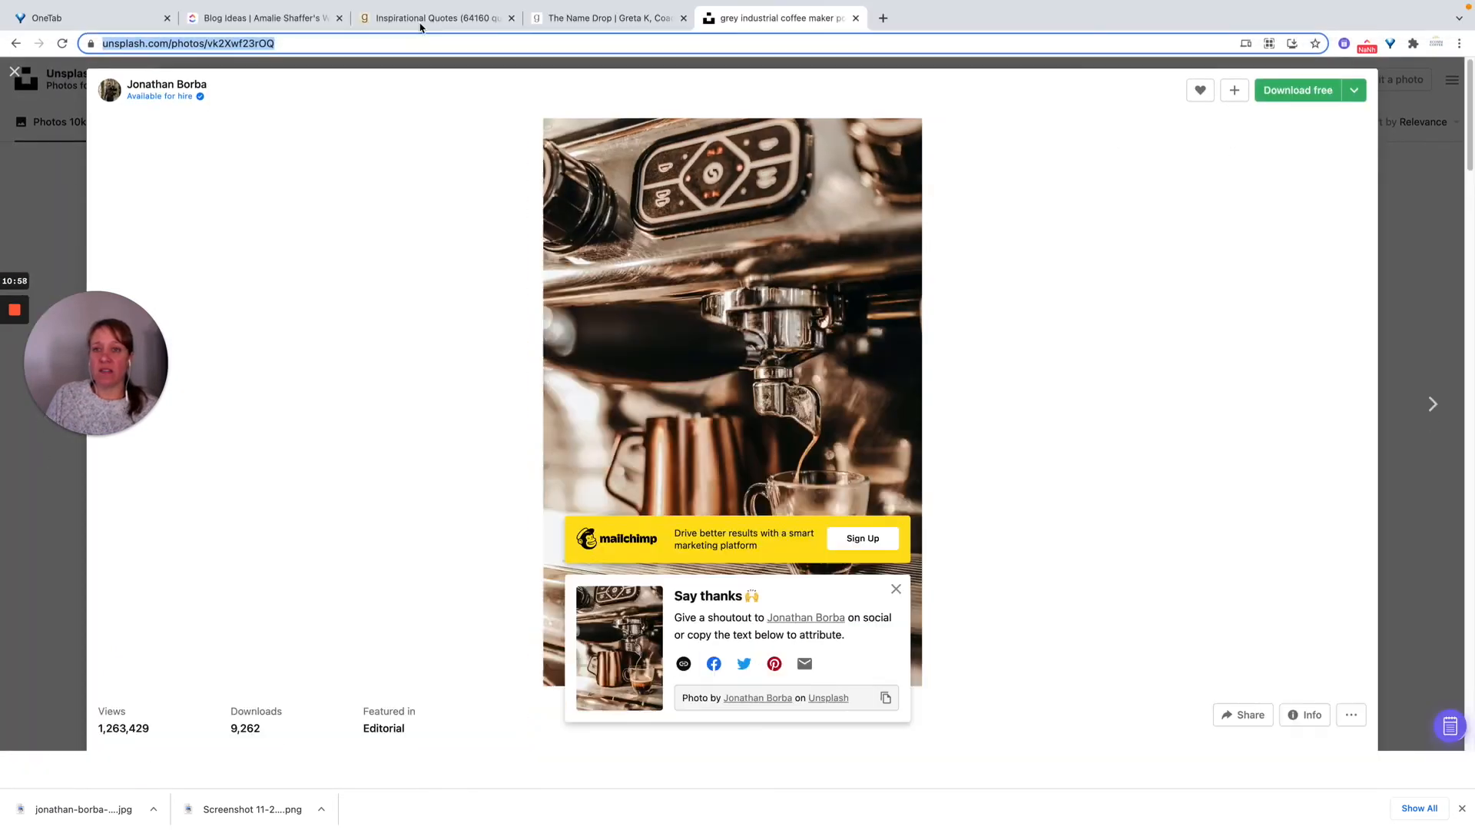
pyautogui.click(277, 20)
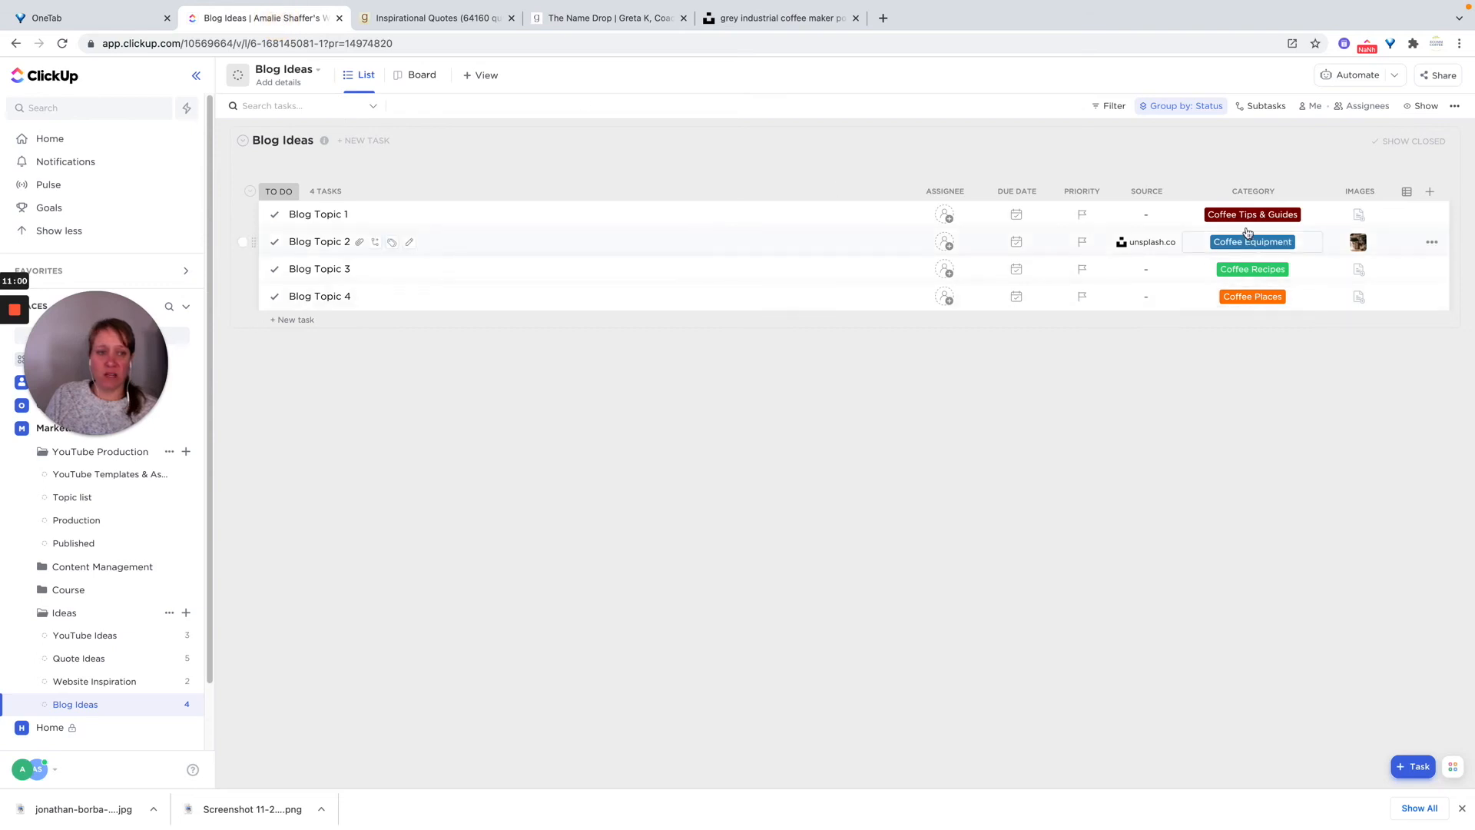
# Switch to Unsplash, close the open coffee machine photo and search for "coffee".
pyautogui.click(793, 13)
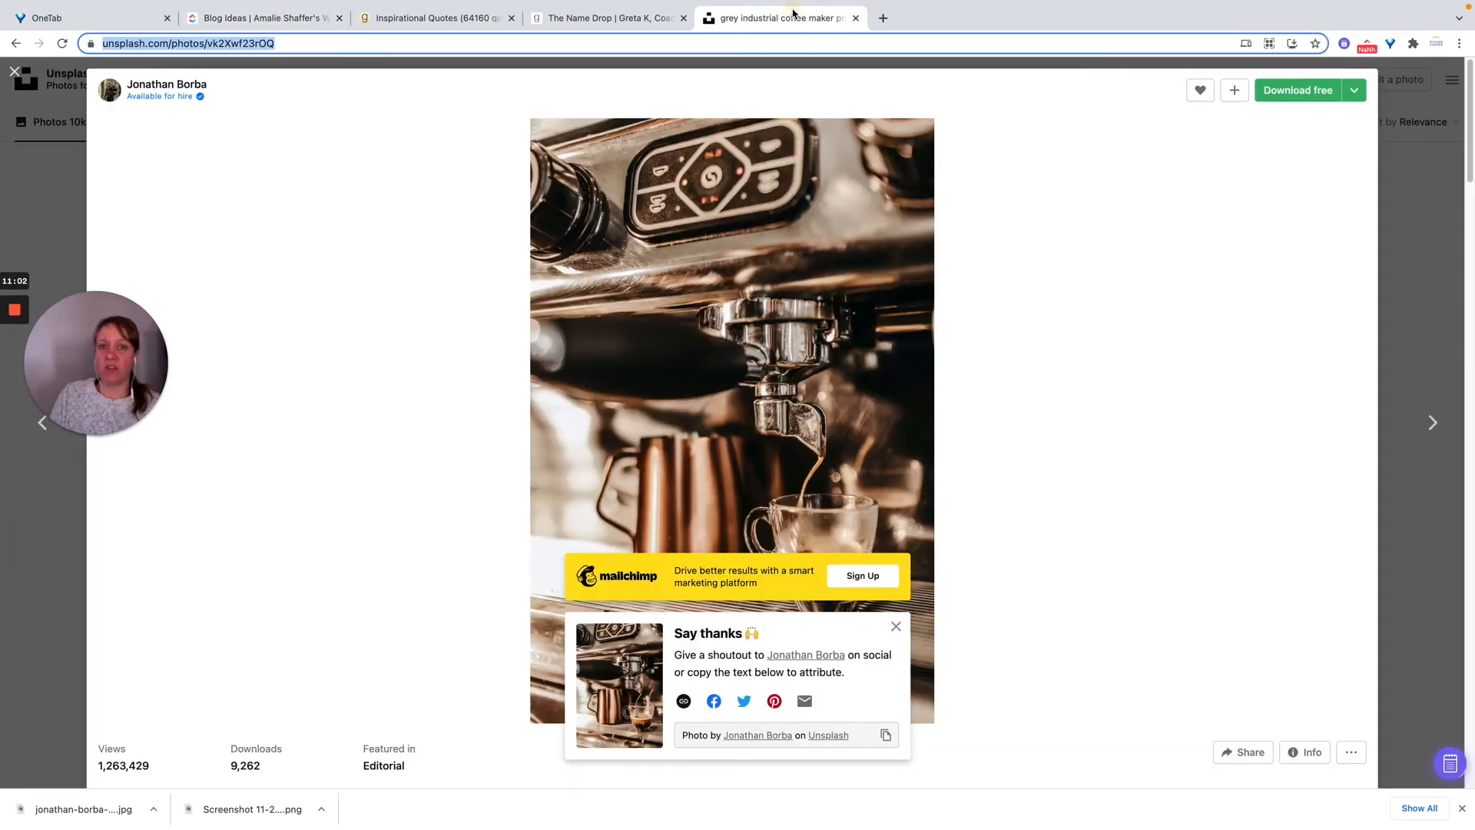
pyautogui.click(23, 75)
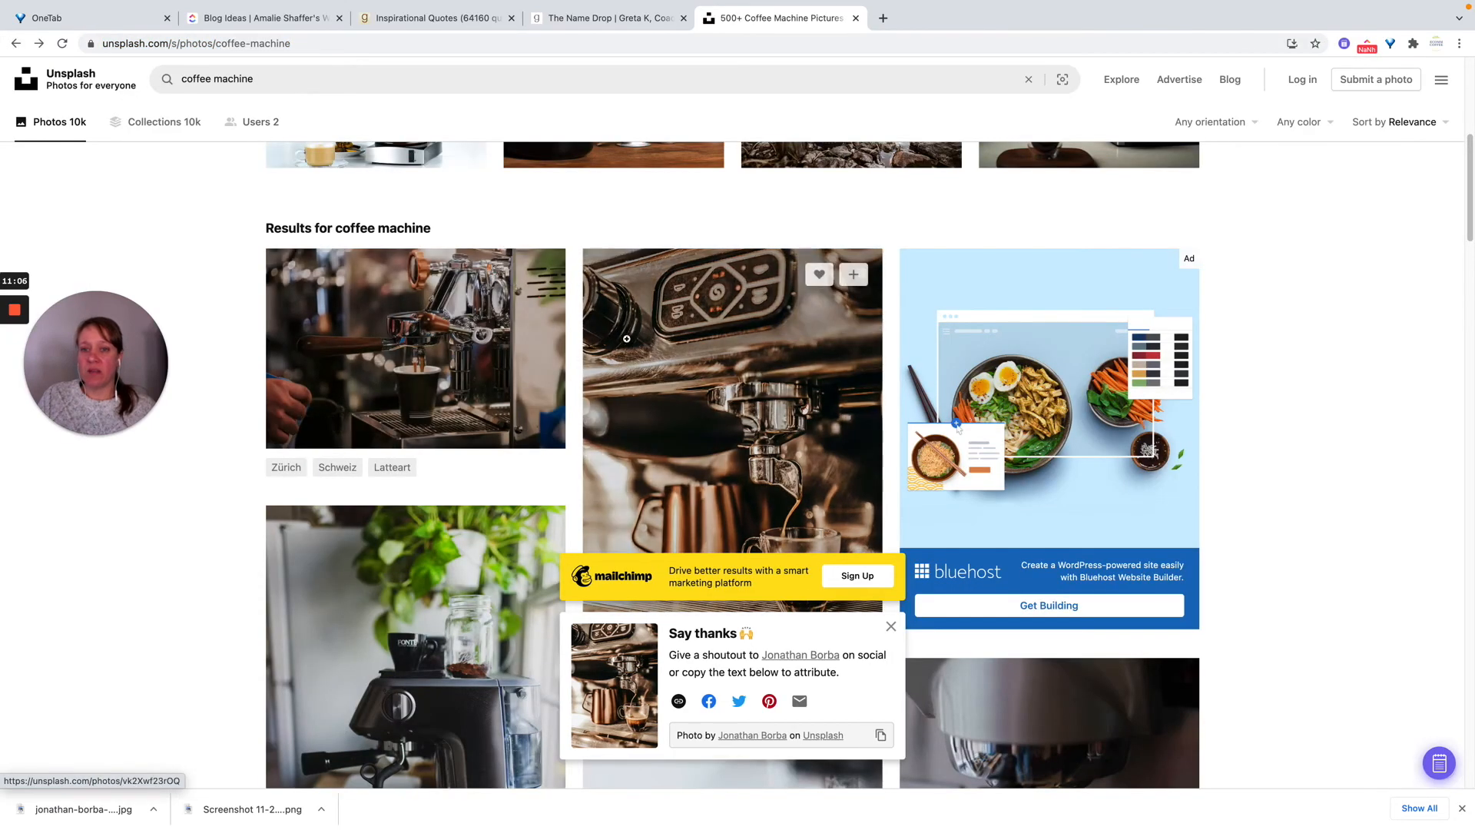
pyautogui.scroll(6, 629, 346)
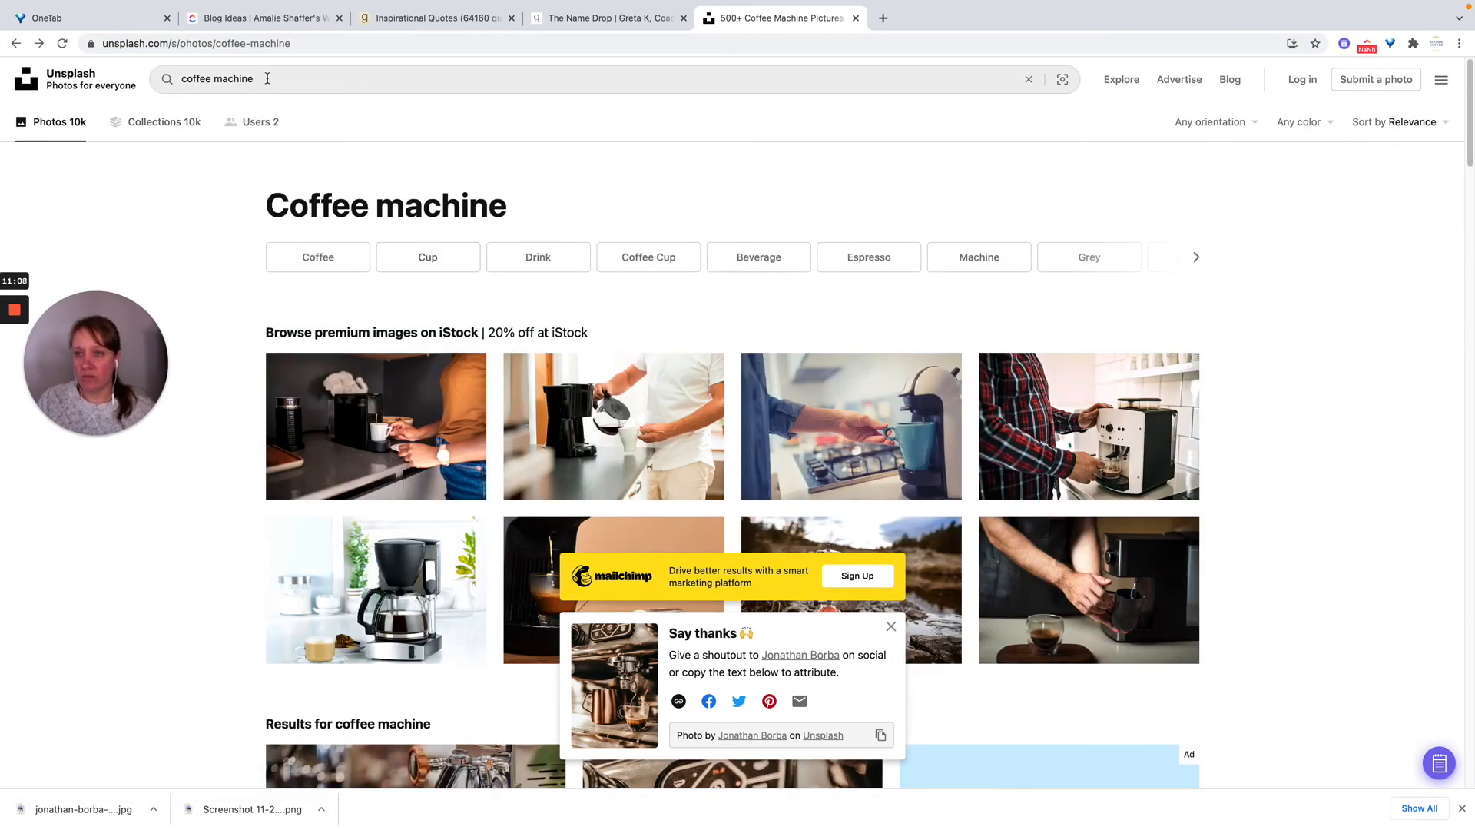
pyautogui.click(269, 80)
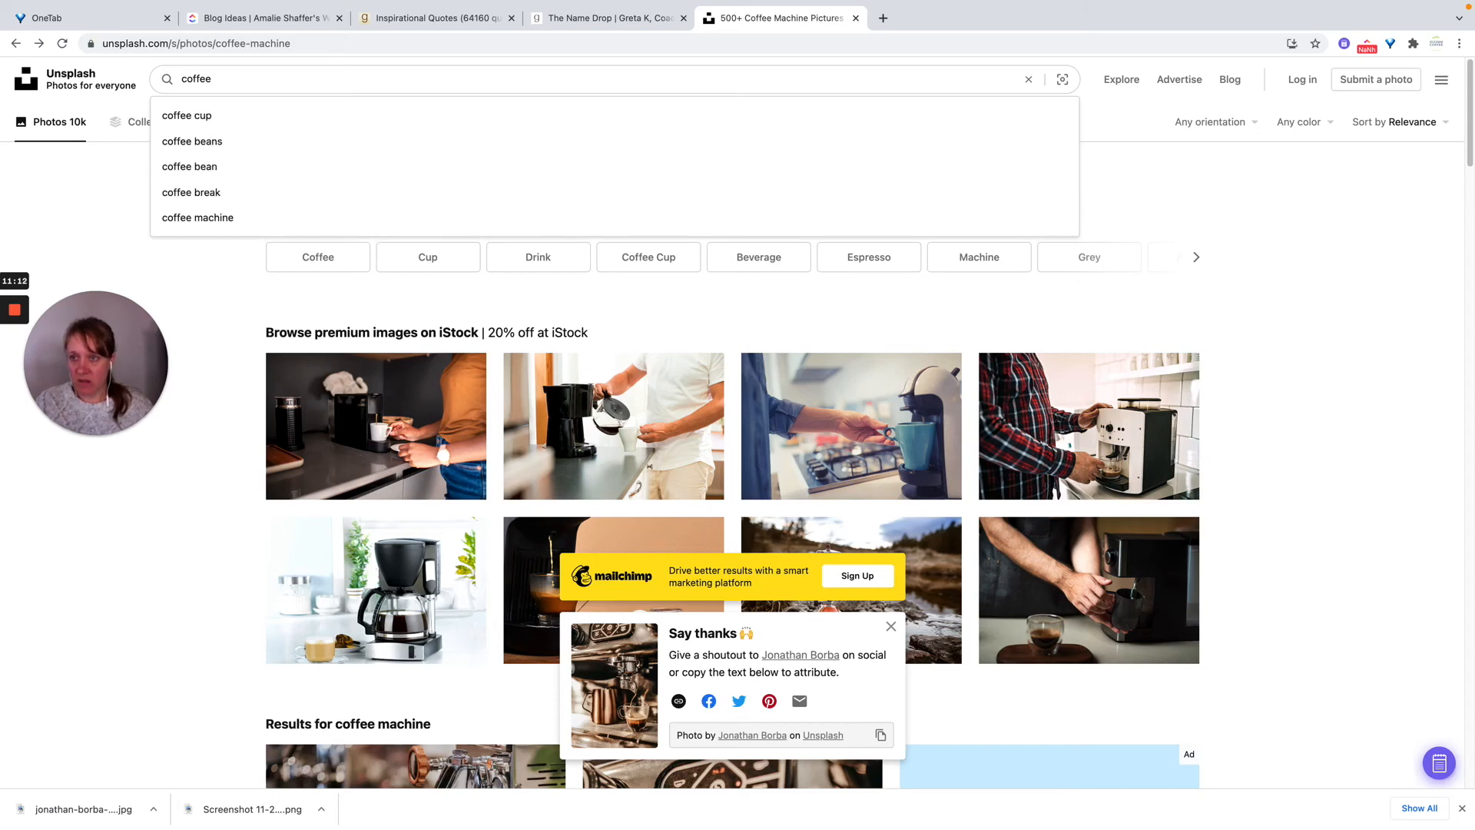
pyautogui.press('Return')
# From the coffee results, open the photo of two latte cups on a wooden stump among green leaves and download it.
pyautogui.scroll(-2, 823, 566)
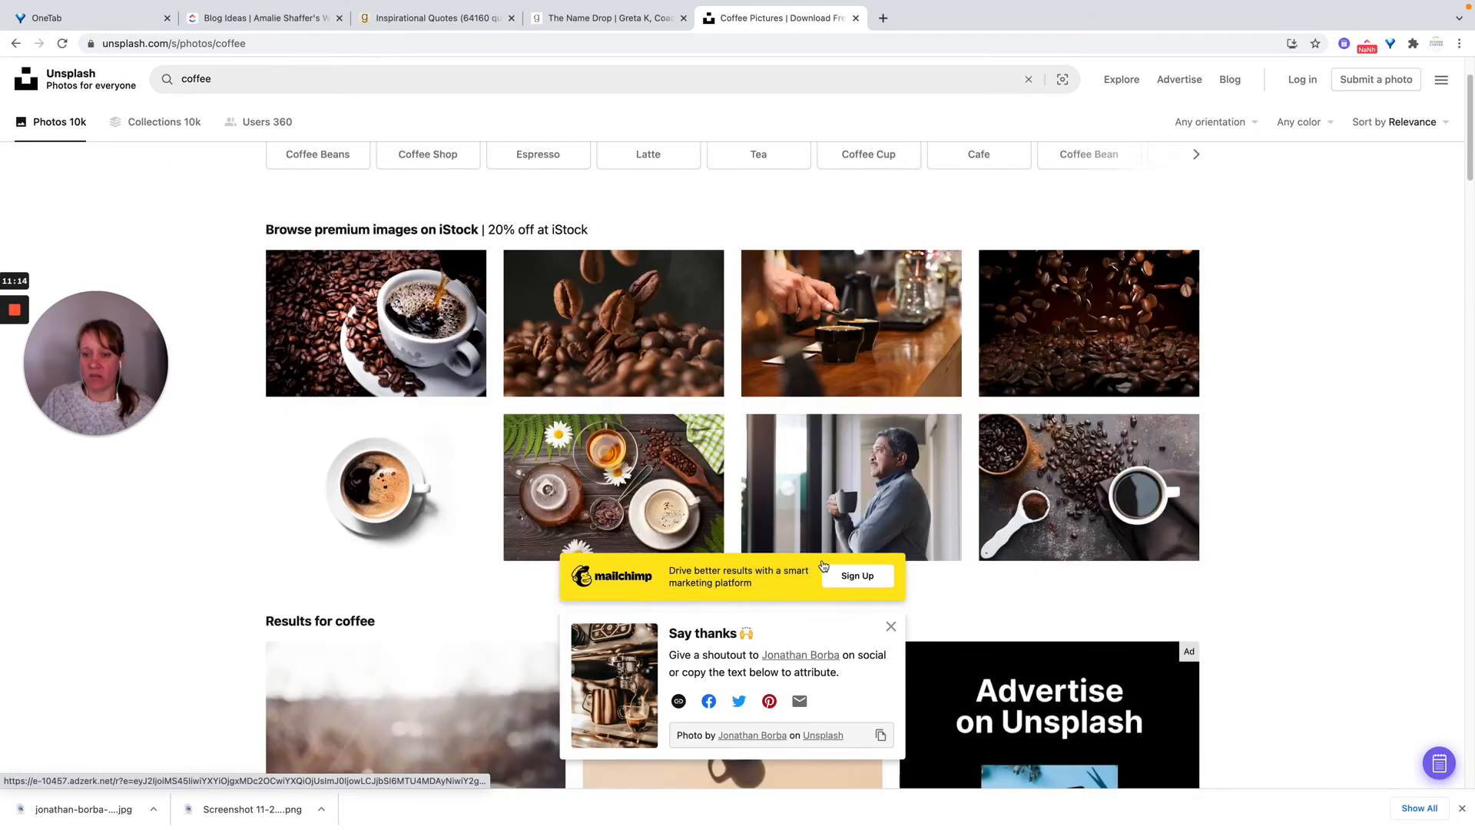
pyautogui.scroll(-10, 823, 566)
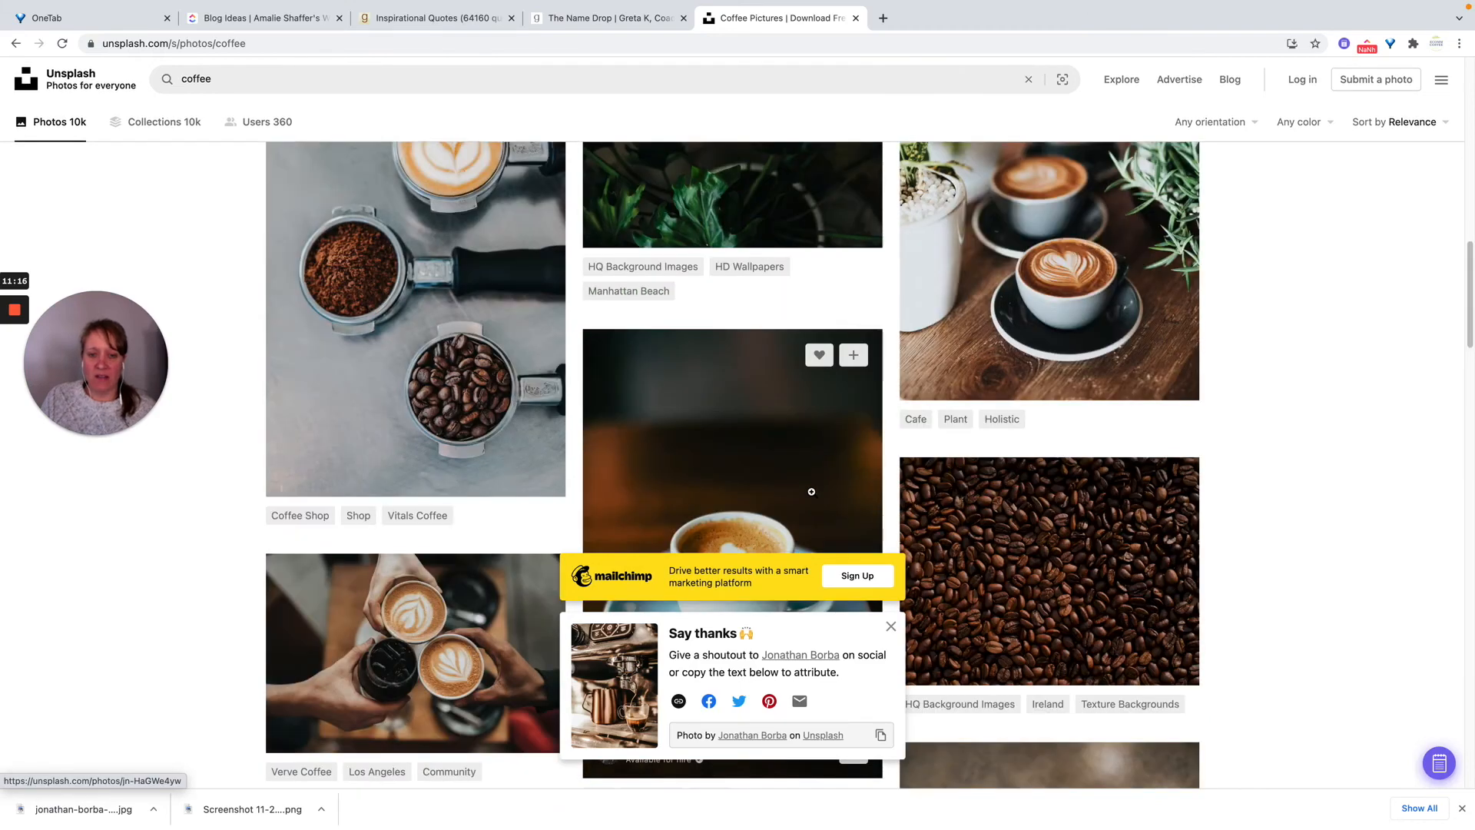
pyautogui.scroll(8, 779, 490)
pyautogui.scroll(-6, 804, 452)
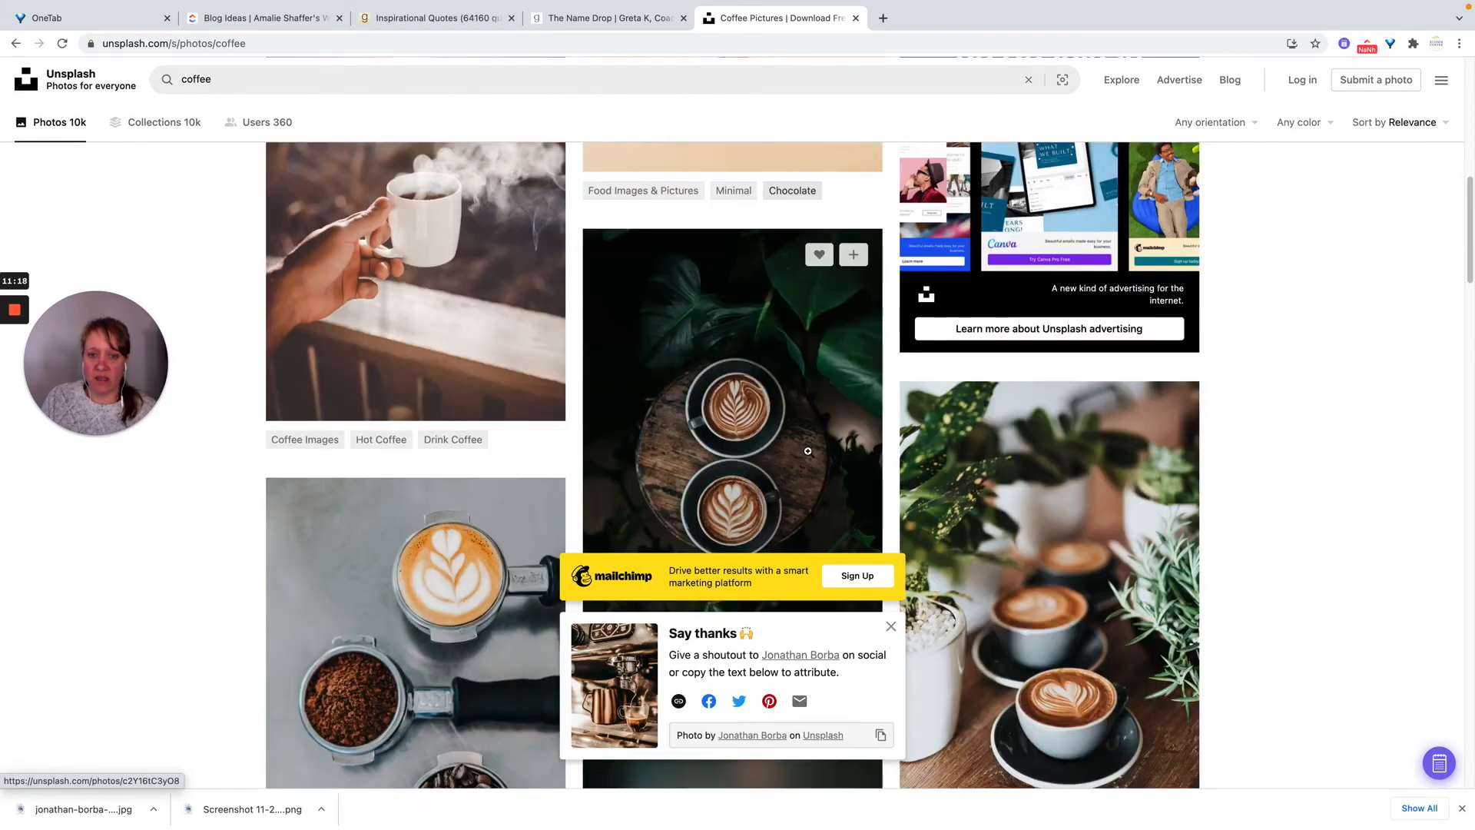
pyautogui.click(736, 375)
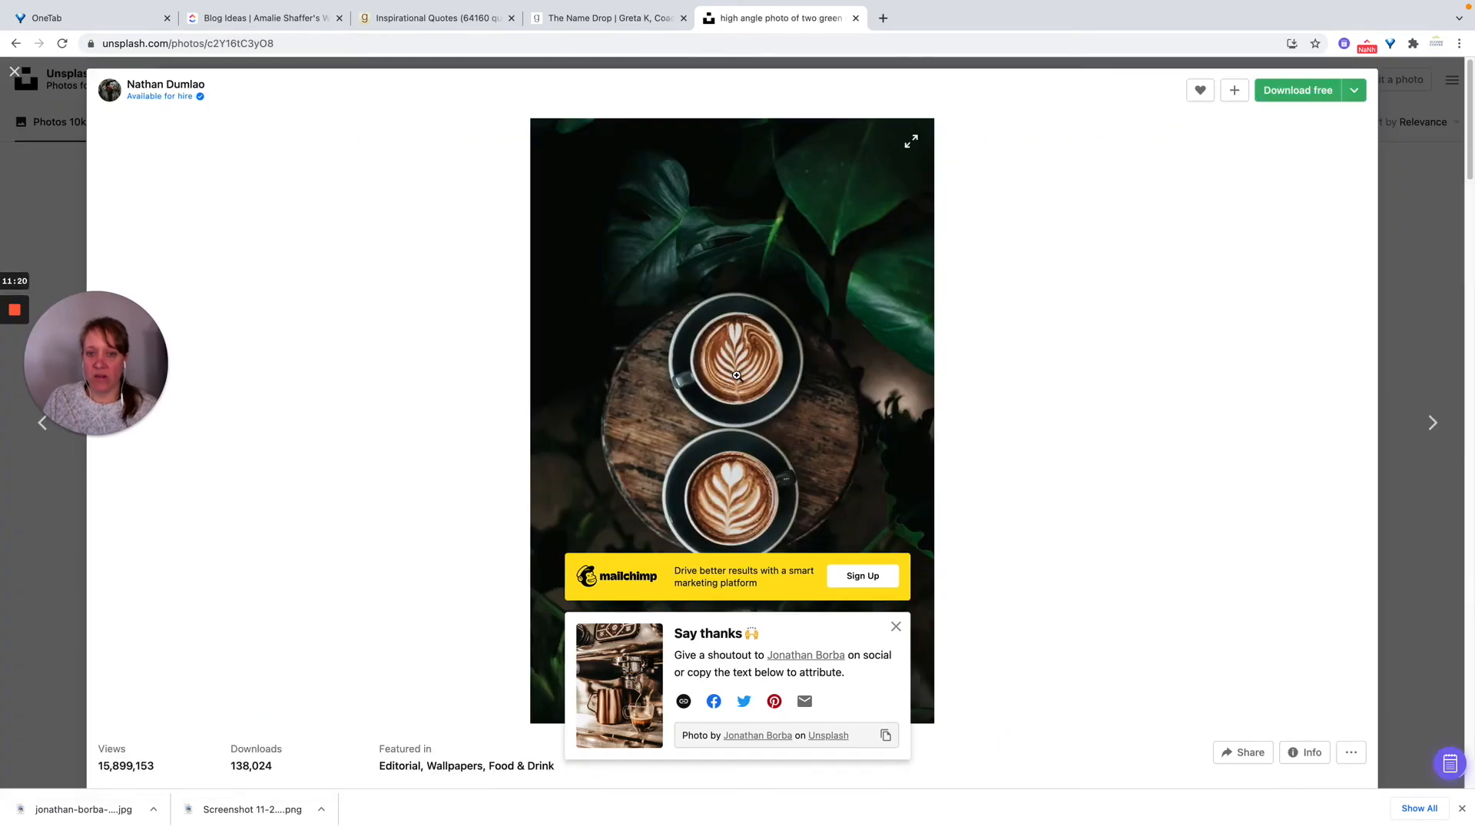
pyautogui.click(1293, 92)
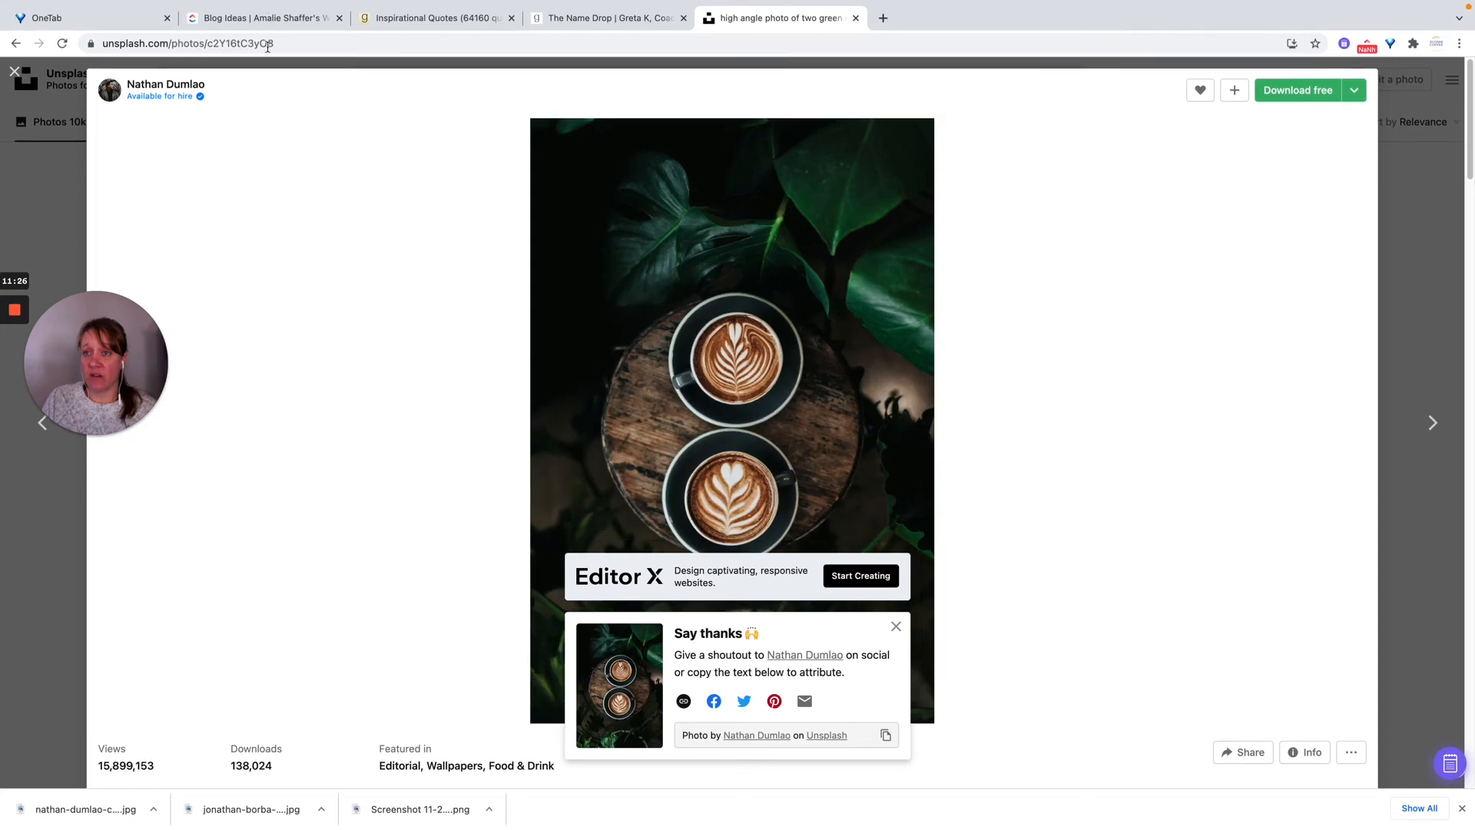
# Copy the photo's URL unsplash.com/photos/c2Y16tC3yO8 and enter it as the Source of Blog Topic 3 in ClickUp.
pyautogui.click(271, 19)
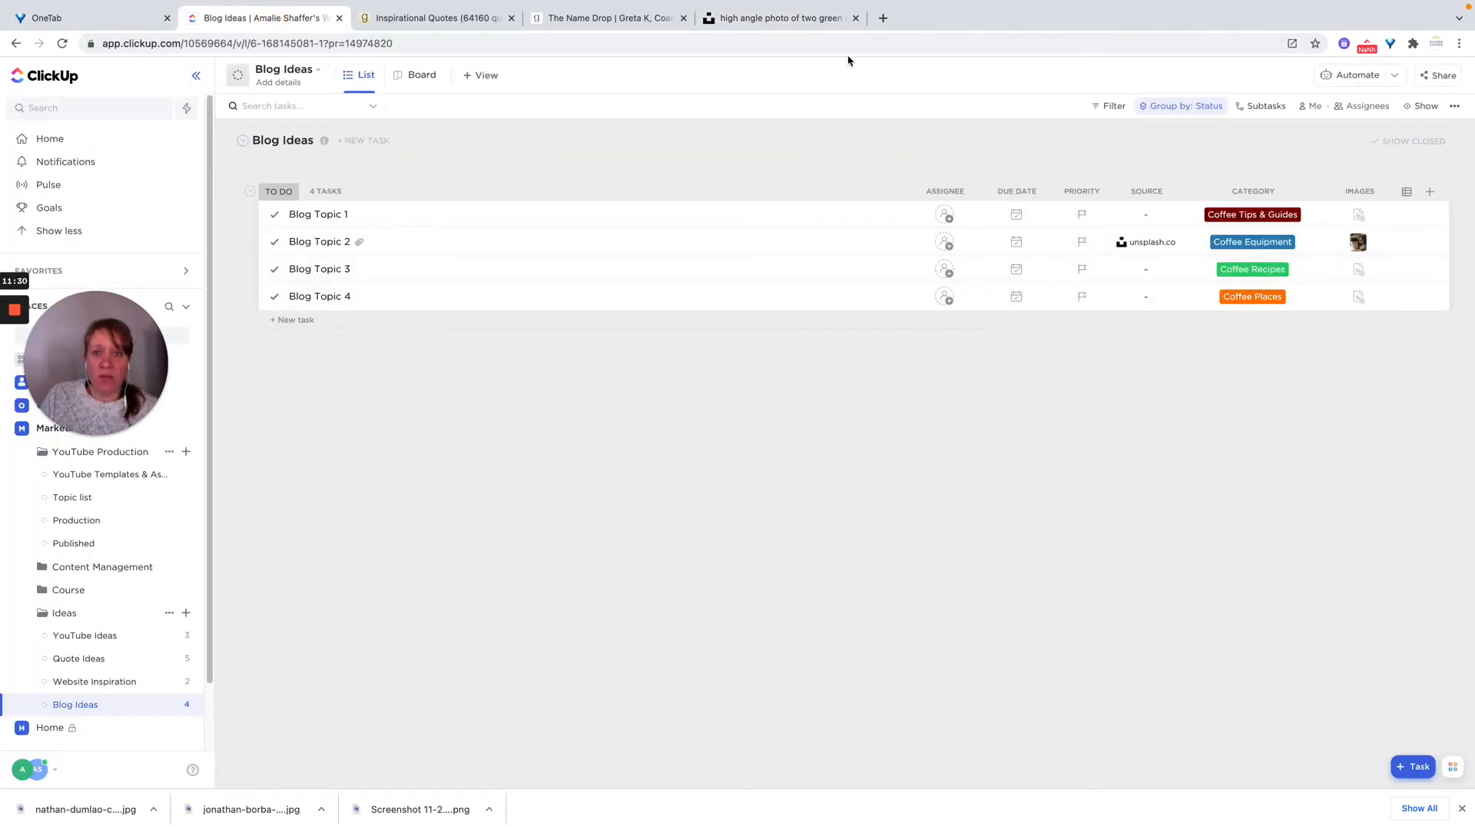
pyautogui.click(774, 19)
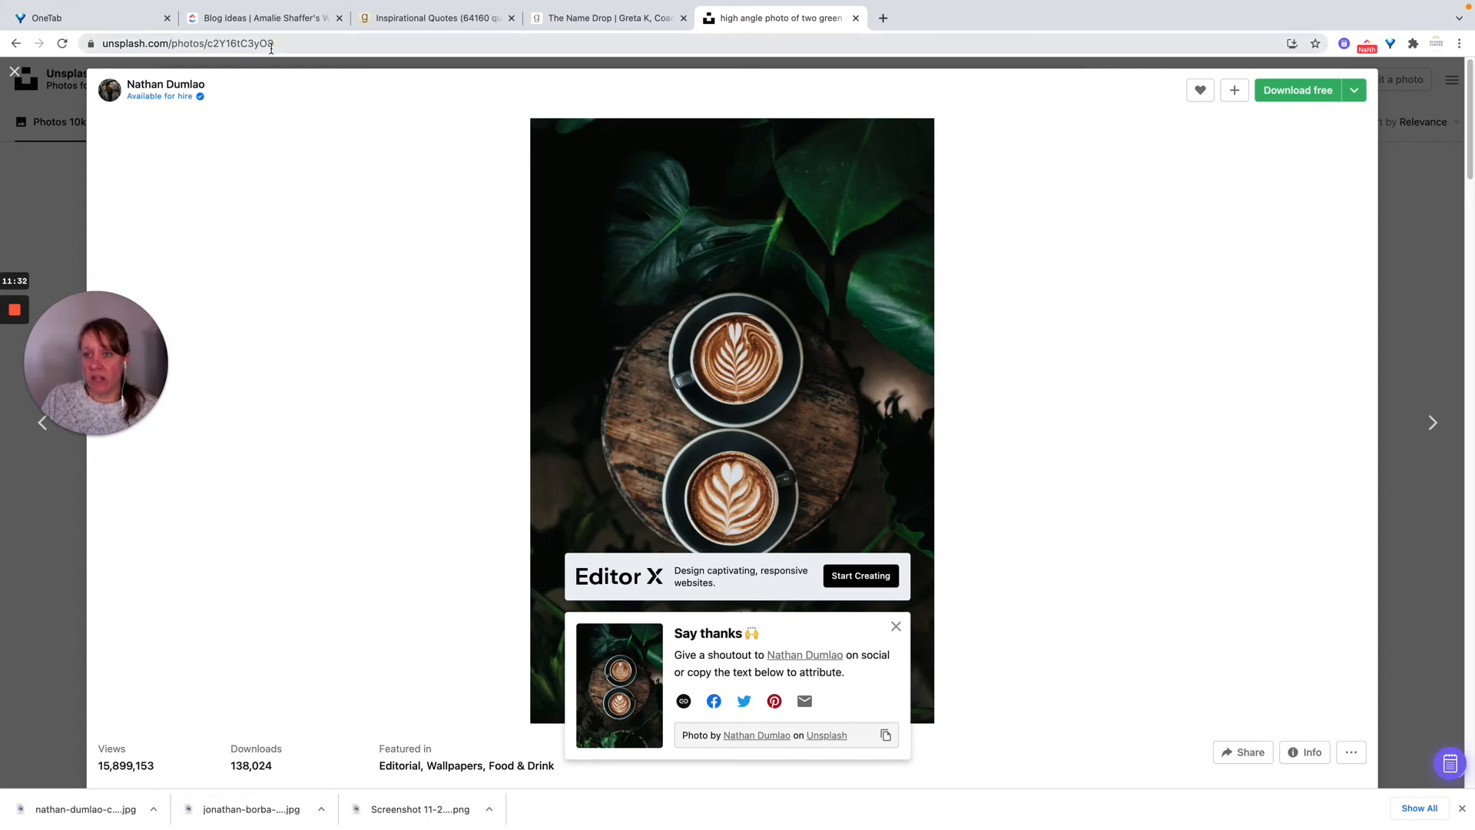
pyautogui.click(270, 43)
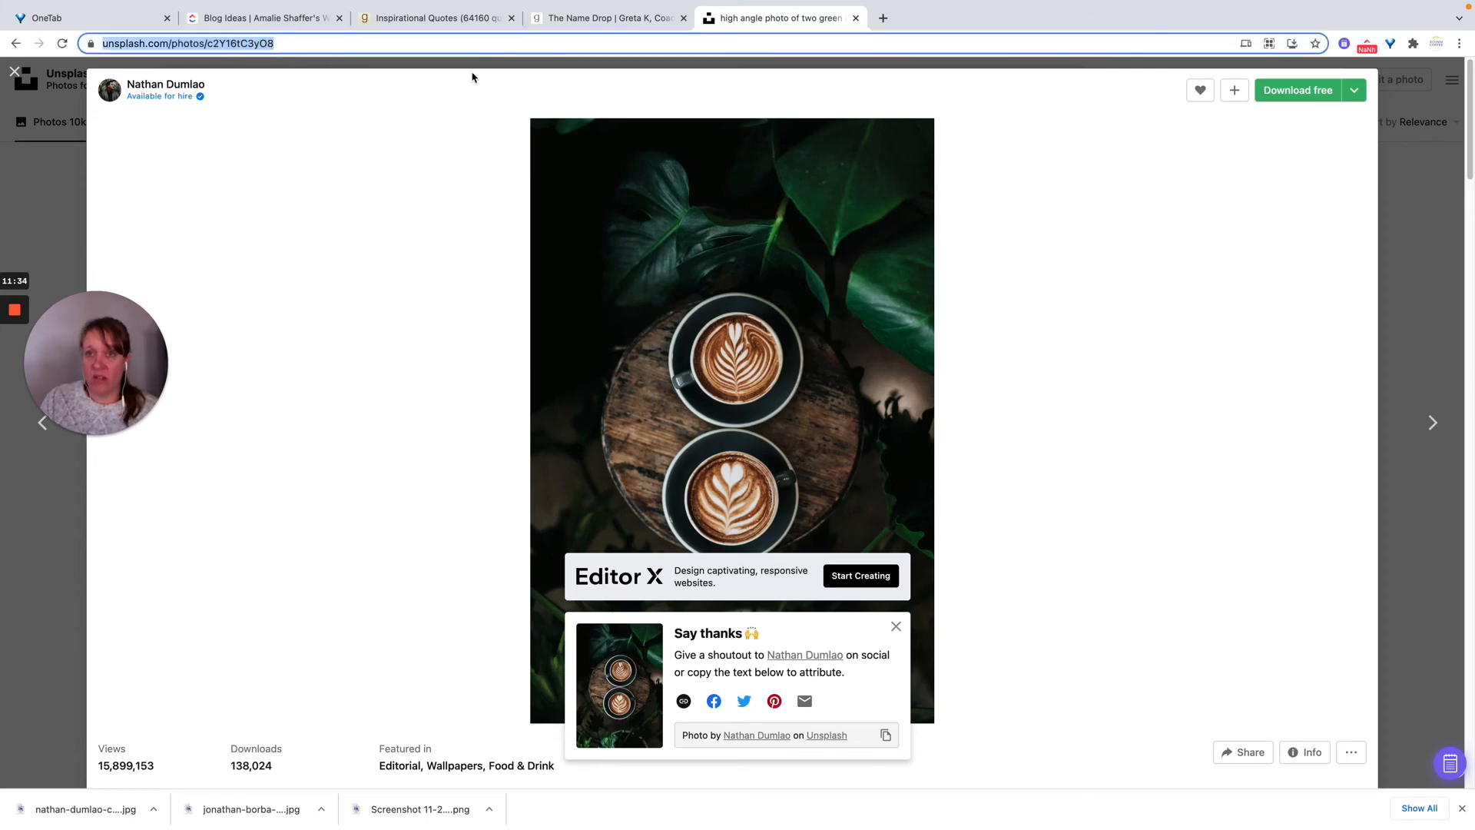
pyautogui.click(298, 24)
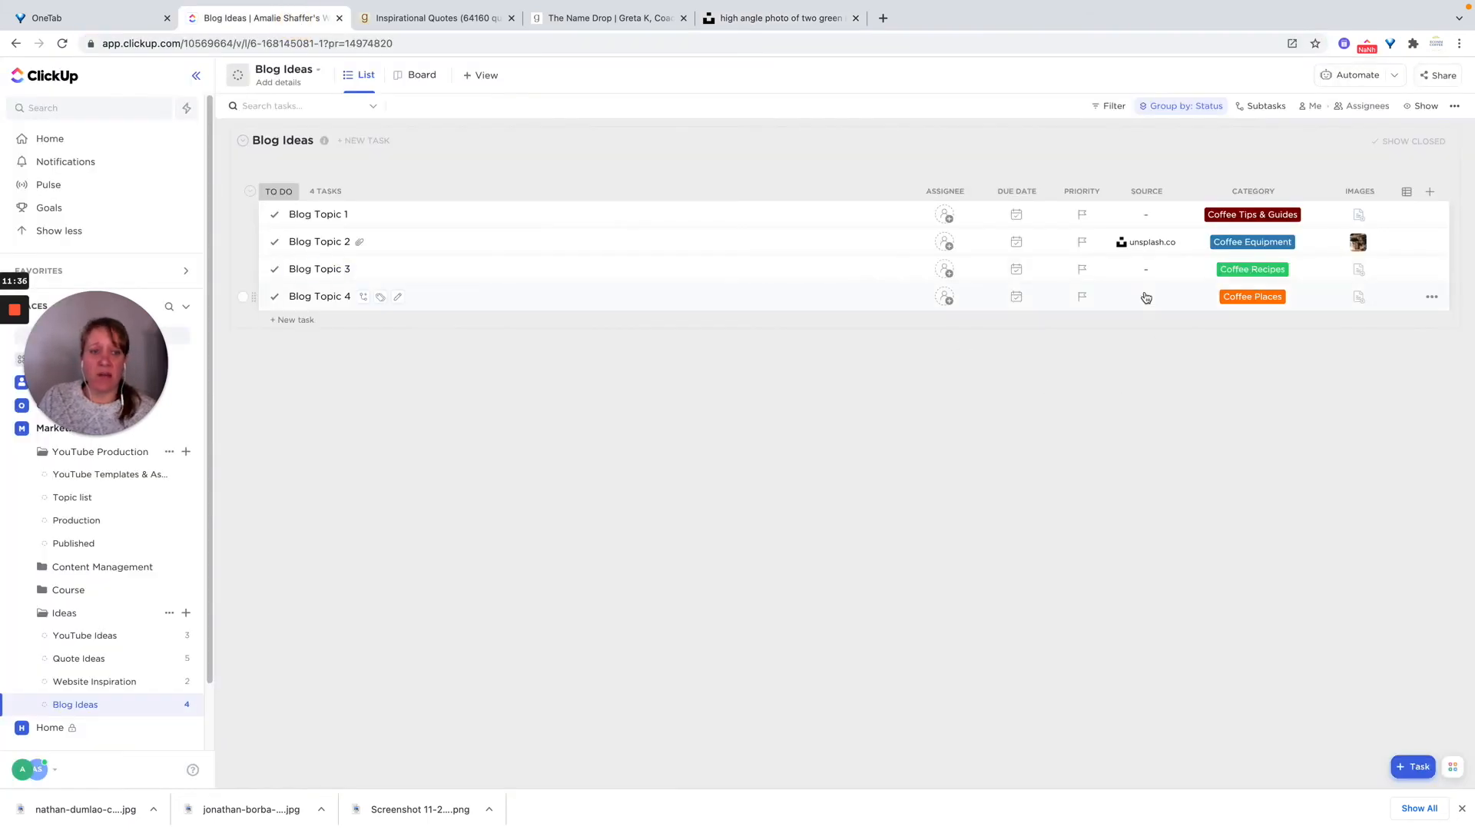
pyautogui.click(1139, 270)
pyautogui.hotkey('ctrl', 'v')
pyautogui.press('Return')
# Upload the downloaded latte cups photo from Downloads to the Images field of Blog Topic 3.
pyautogui.click(1360, 271)
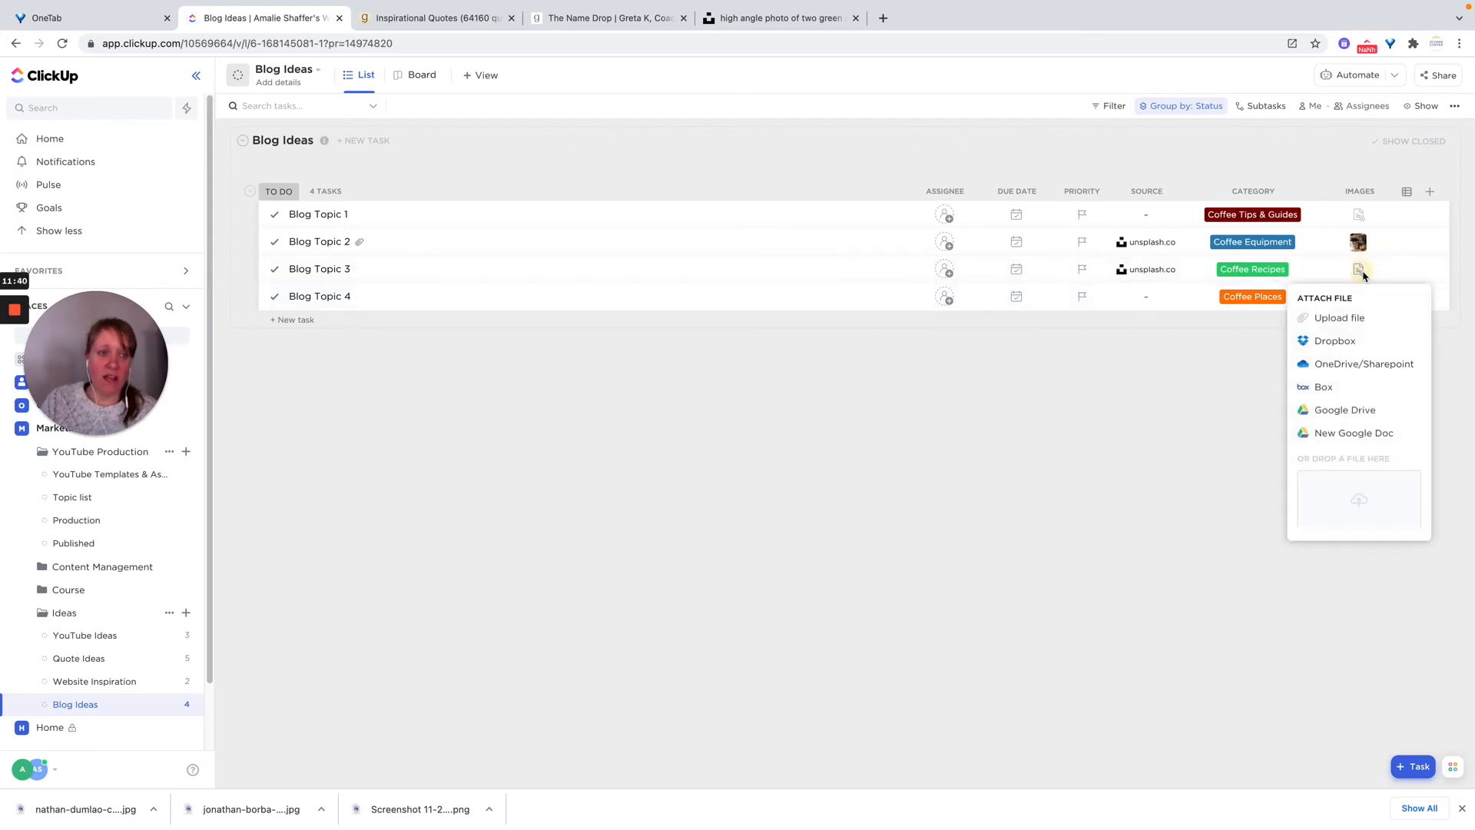
pyautogui.click(1348, 317)
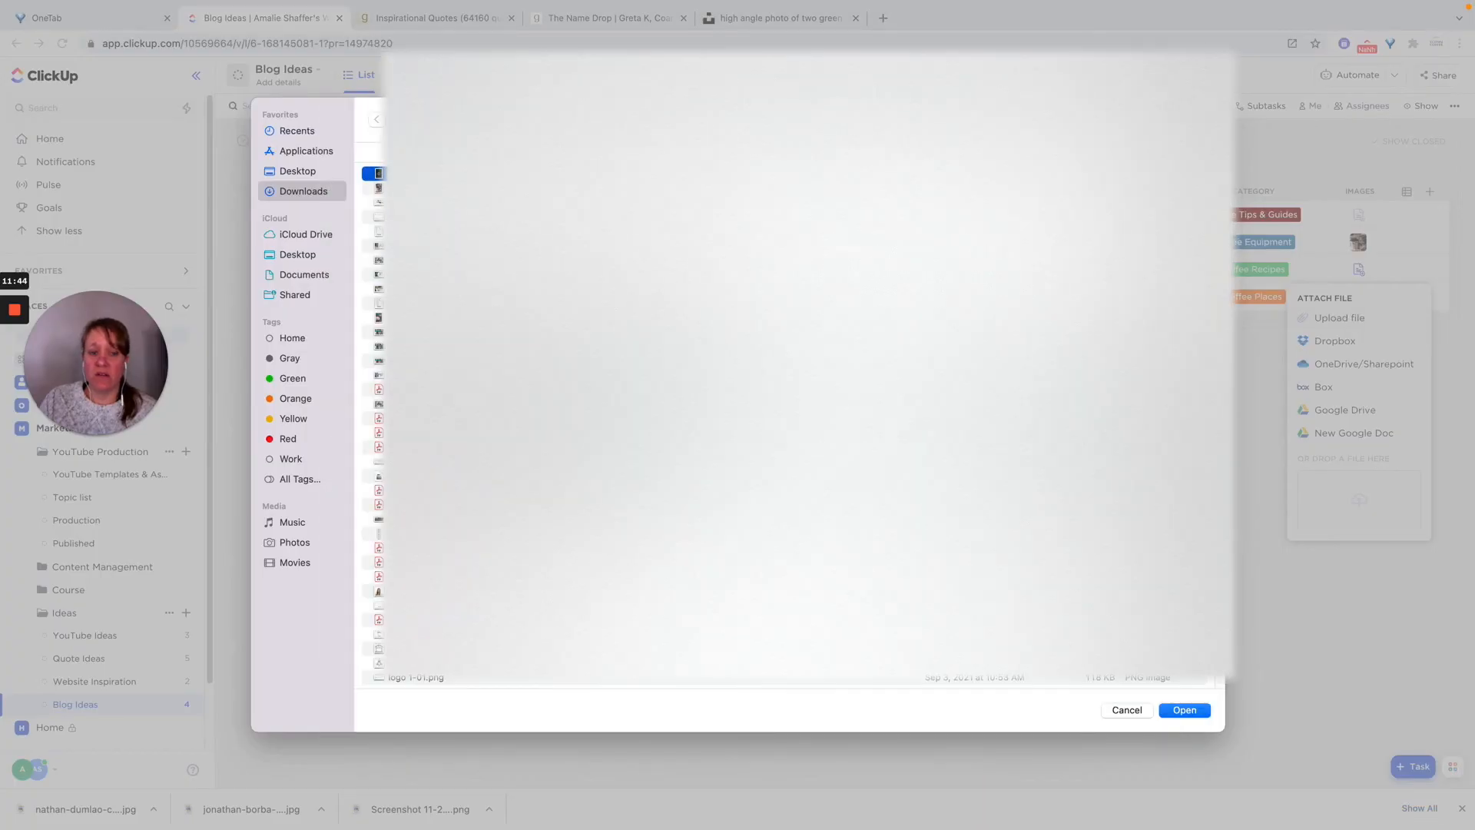
pyautogui.click(1183, 710)
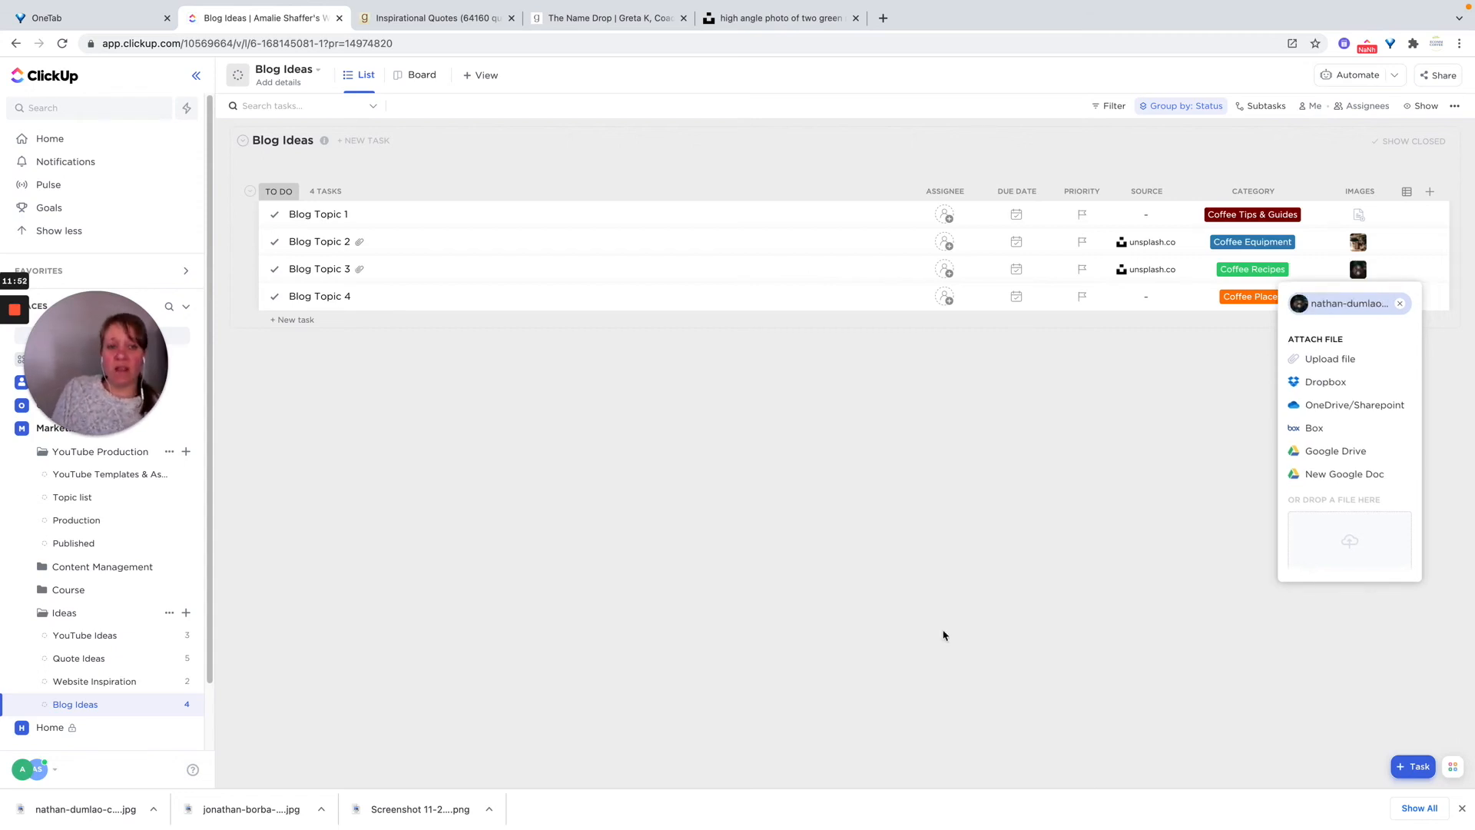
pyautogui.click(872, 471)
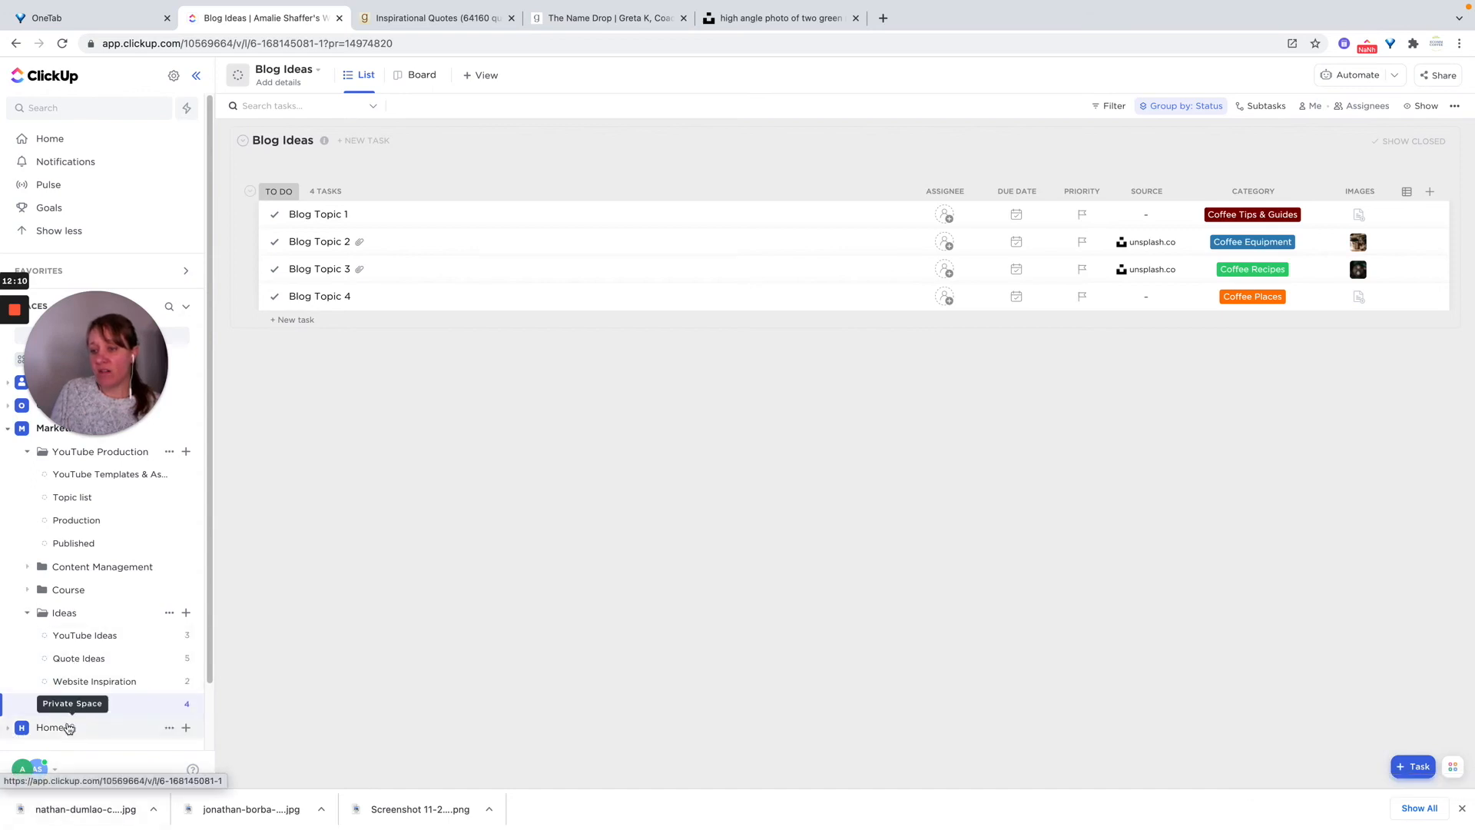
# Expand the Content Management folder in the Marketing space and look through its production and published lists.
pyautogui.click(28, 569)
pyautogui.scroll(-5, 116, 600)
pyautogui.scroll(4, 114, 604)
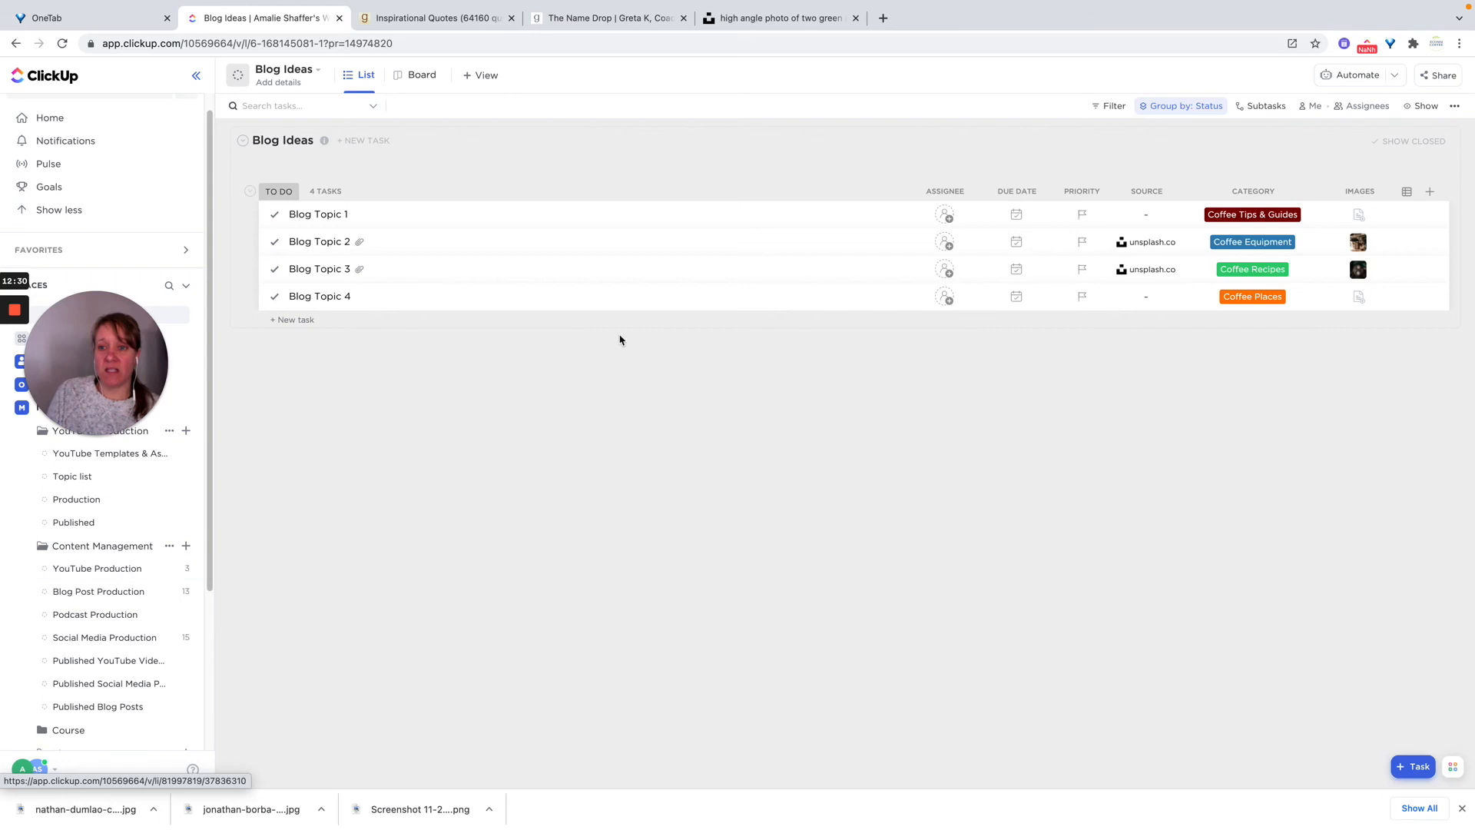
# Open Blog Topic 2, inspect its attached image with the comments pane, then close the task and dismiss the Black Friday offer.
pyautogui.click(451, 244)
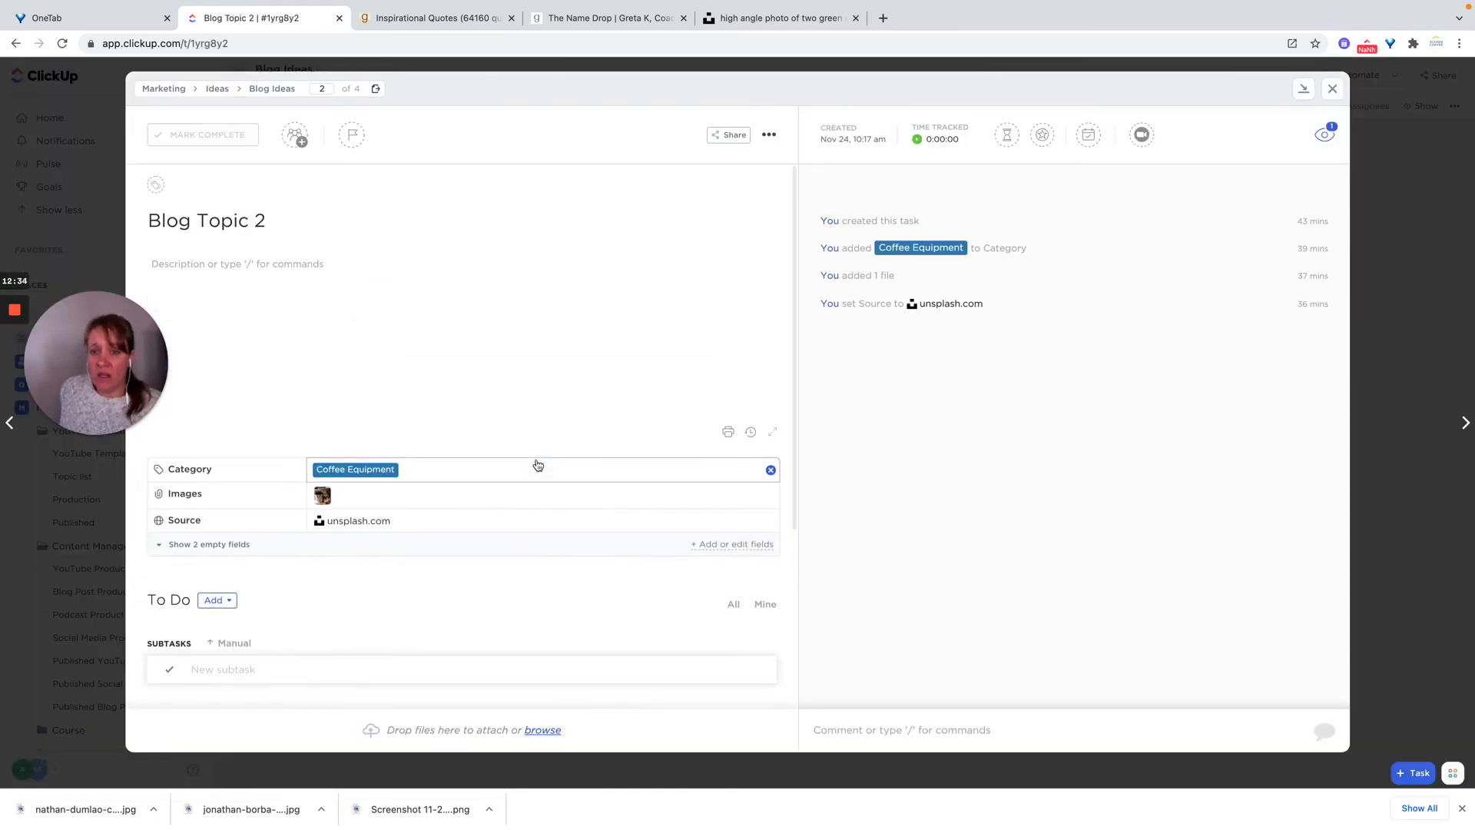
pyautogui.click(322, 497)
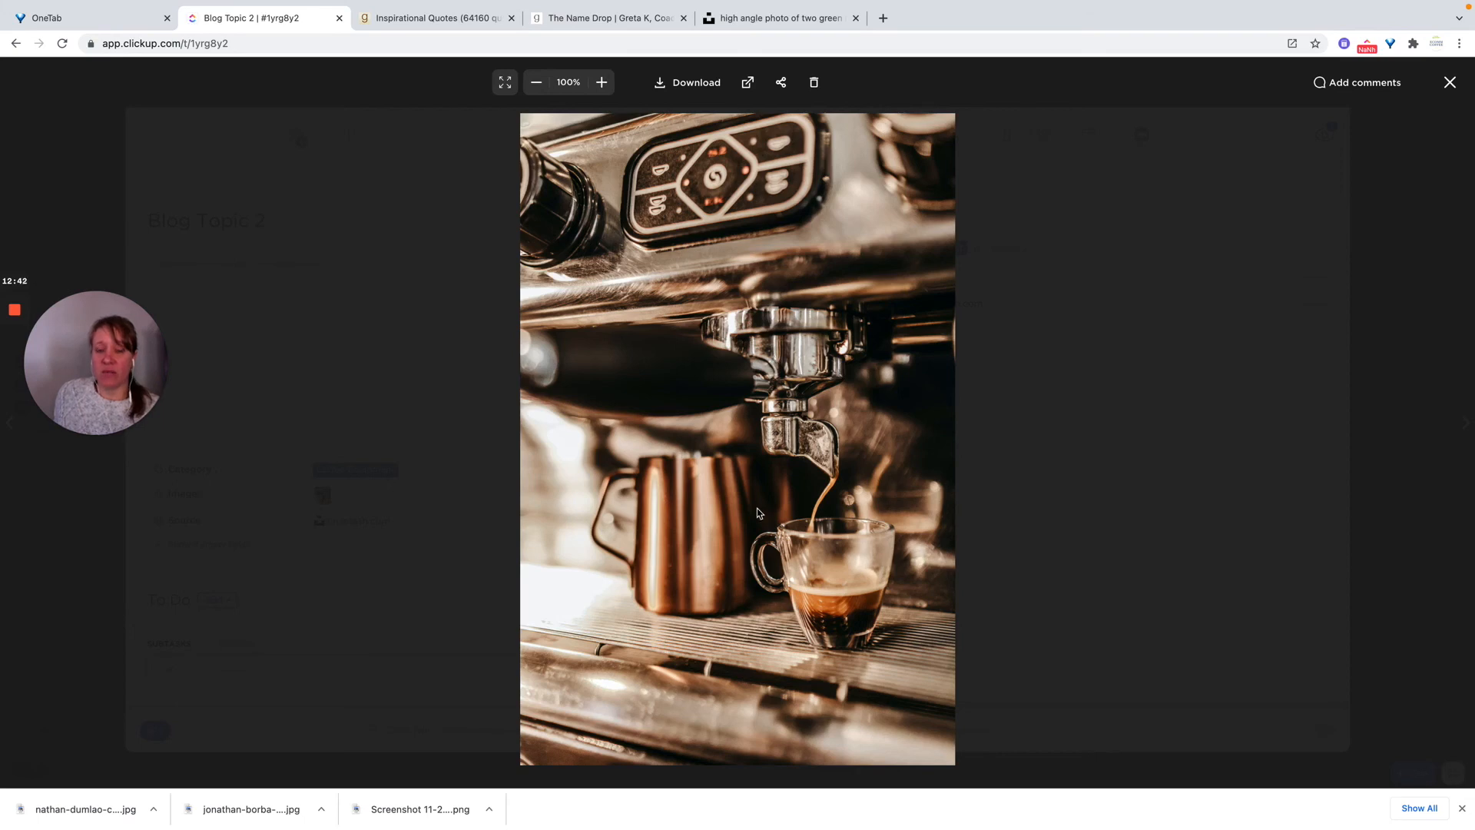
pyautogui.click(1330, 84)
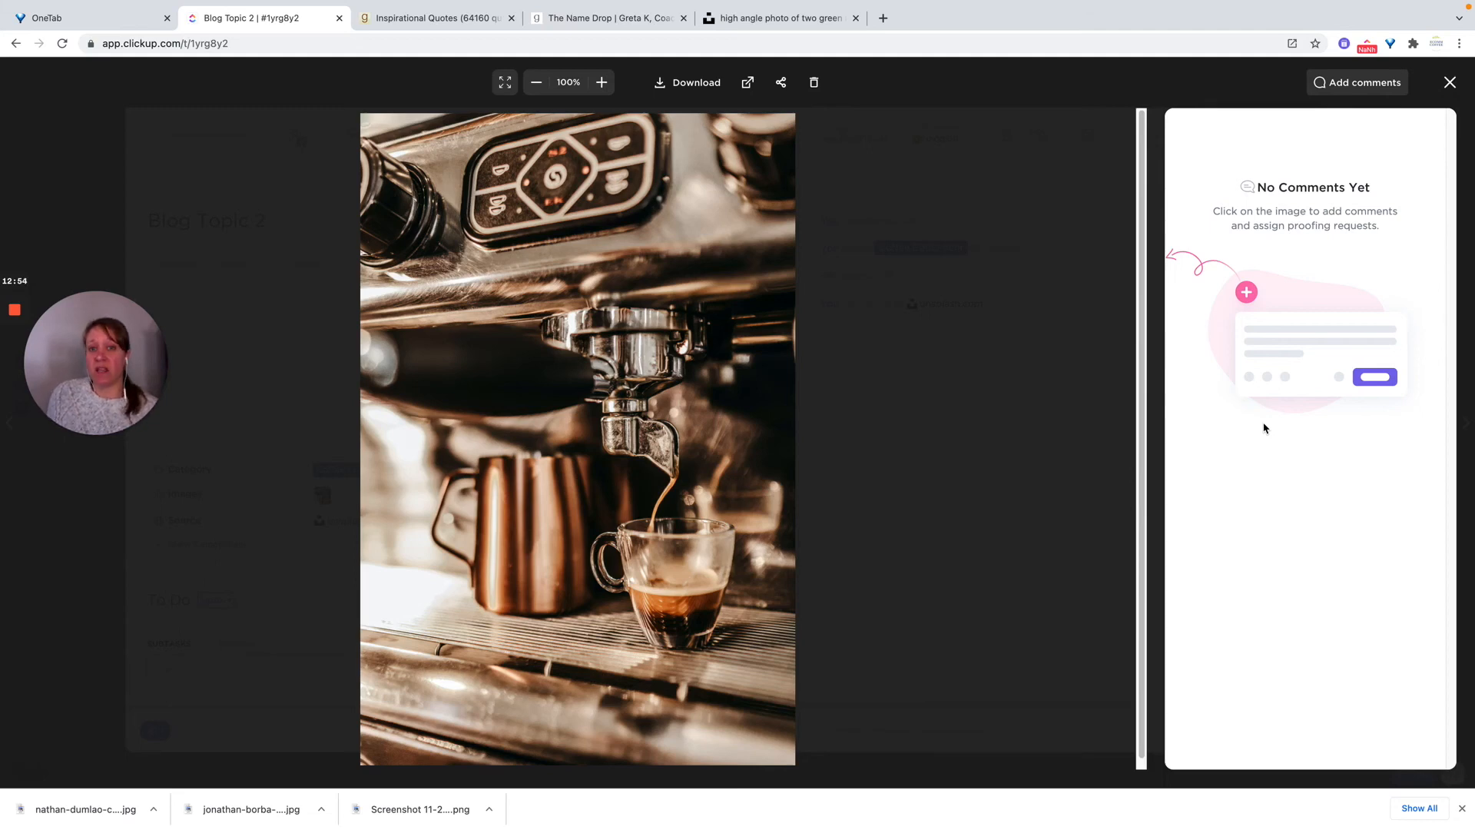
pyautogui.click(1449, 85)
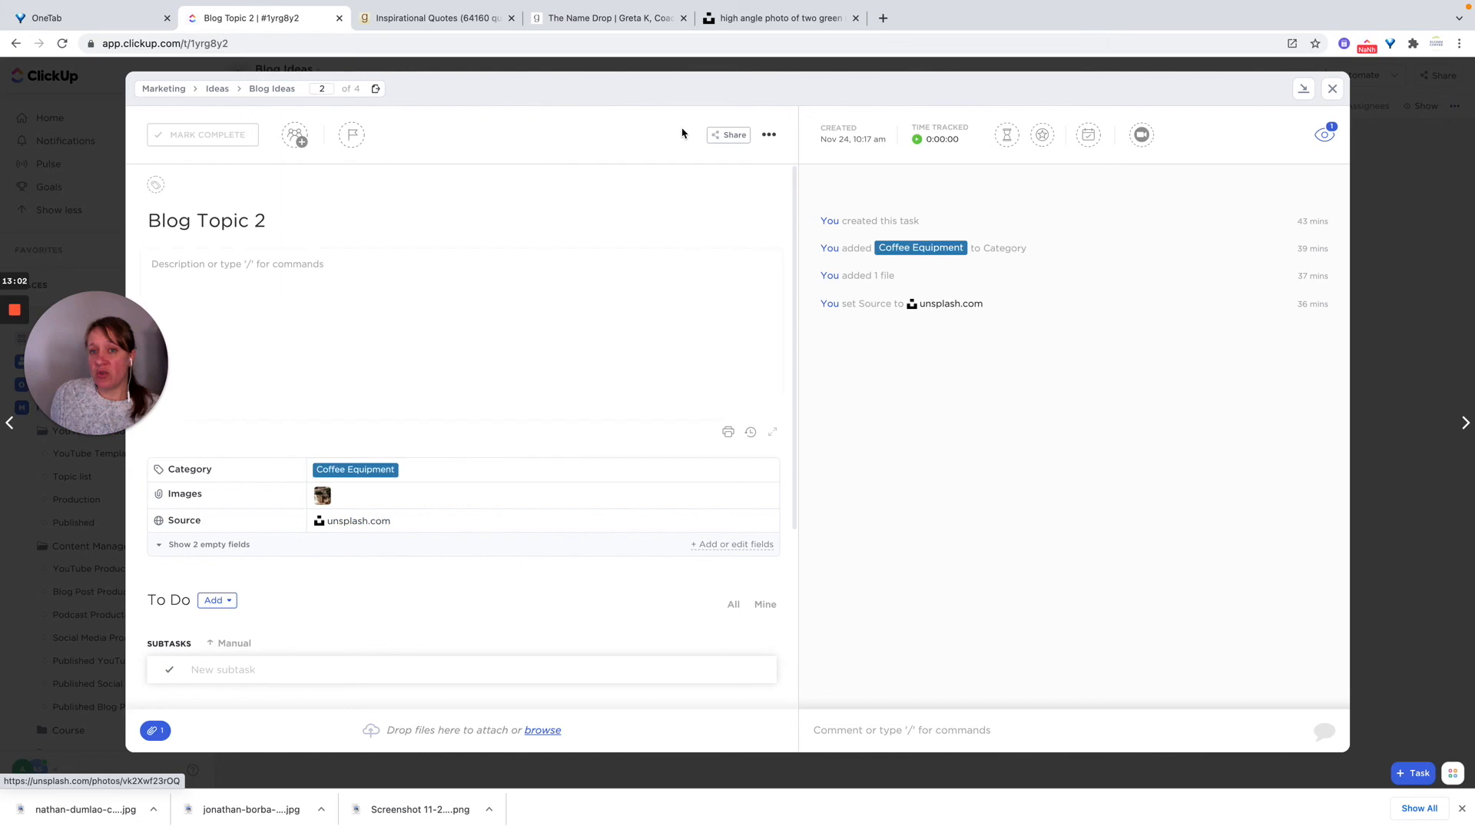
pyautogui.click(1327, 91)
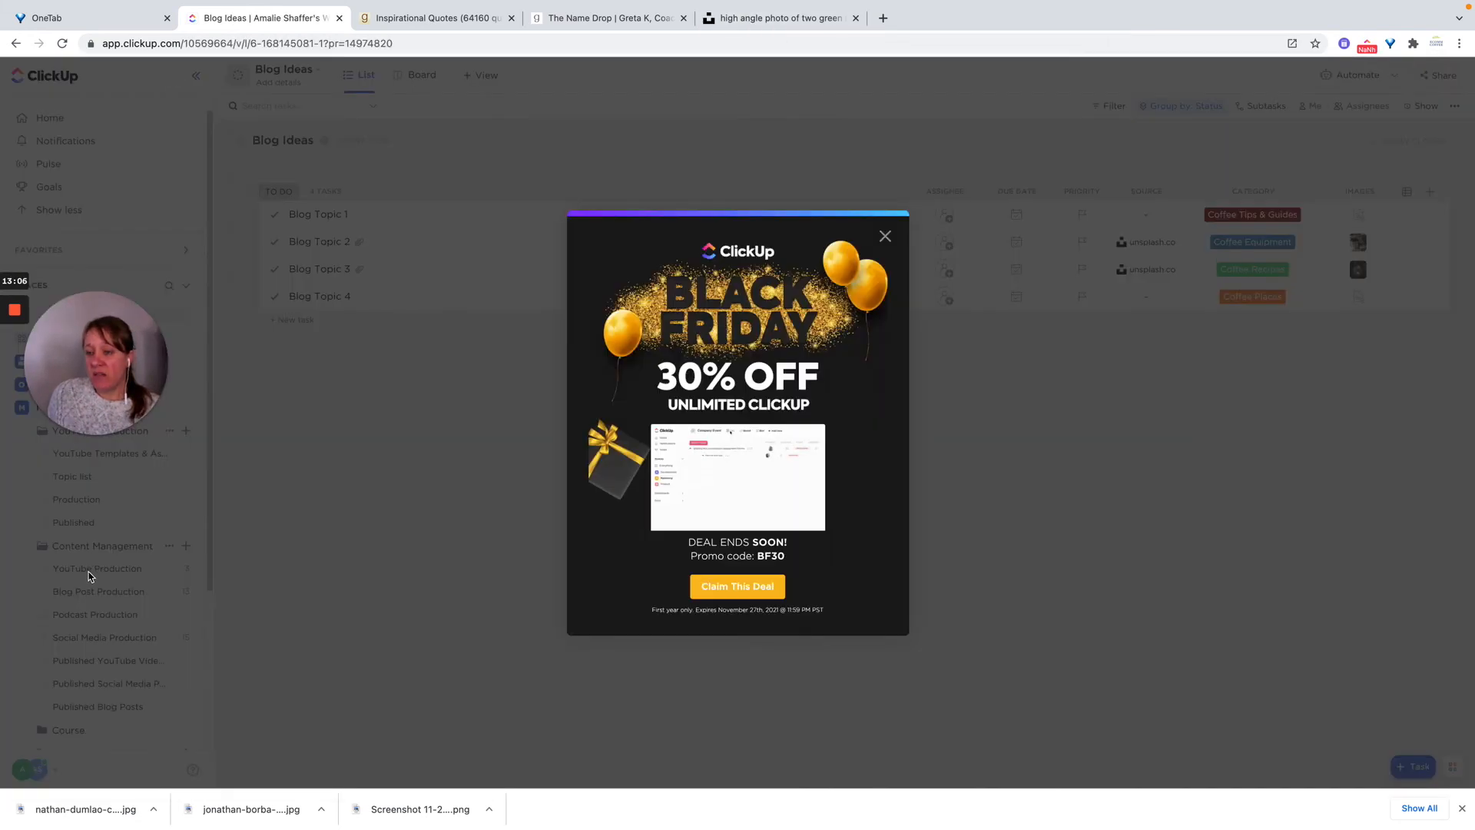
pyautogui.click(887, 239)
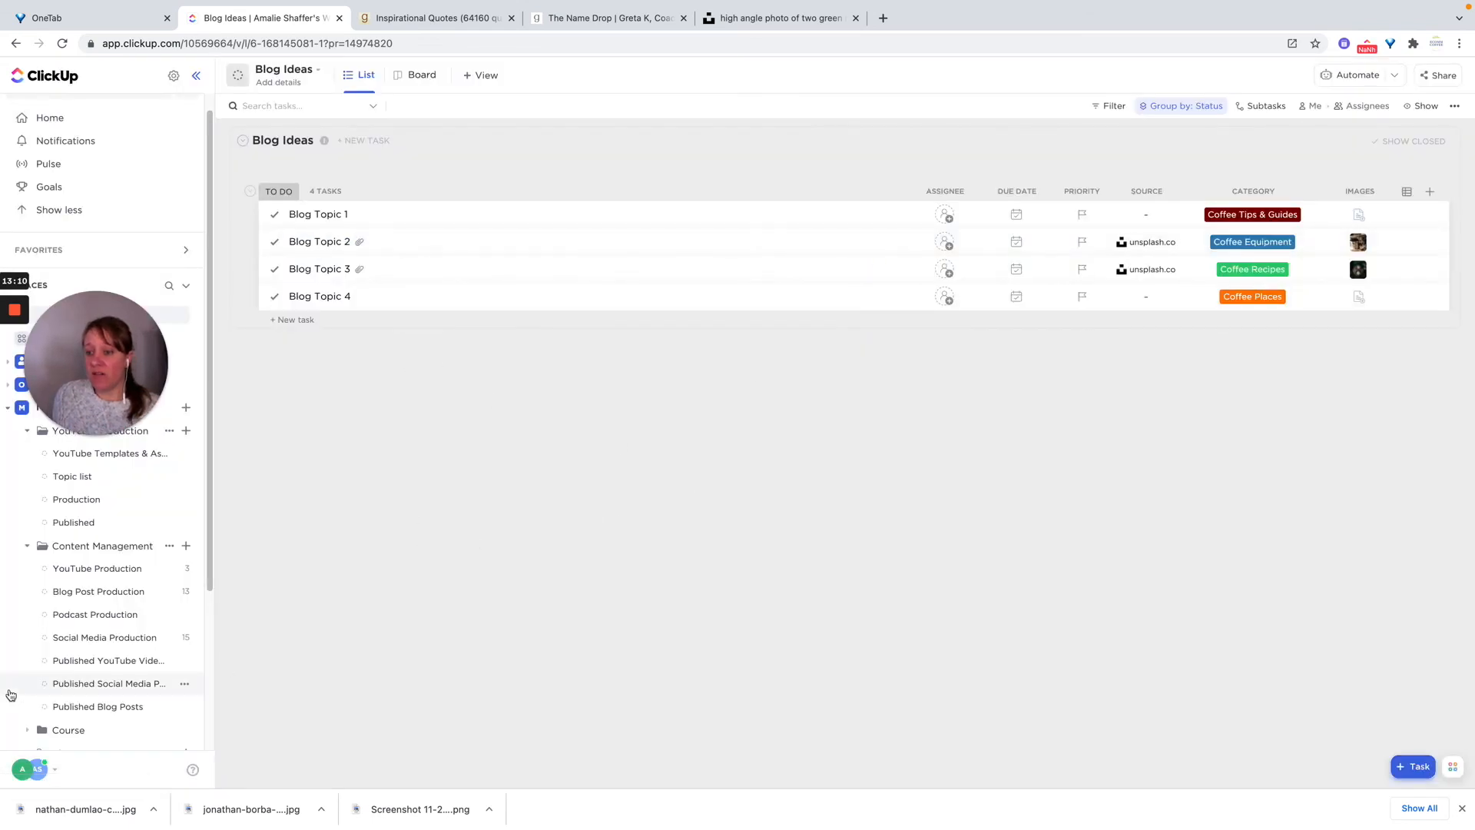
# Open the Ideas folder and review the tasks and custom fields of its YouTube, Quote, Website Inspiration and Blog lists.
pyautogui.scroll(-2, 115, 645)
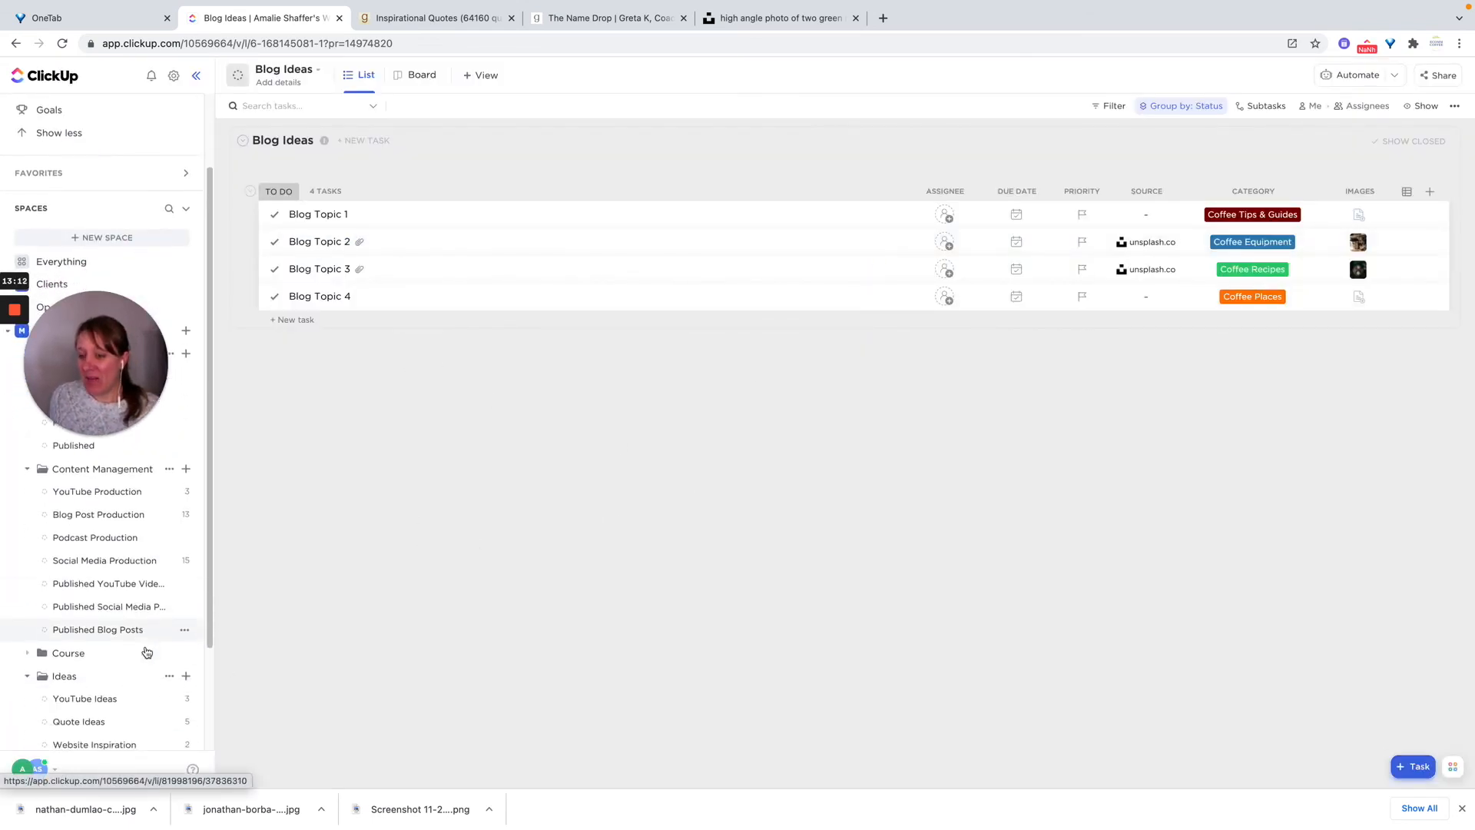
pyautogui.scroll(-2, 147, 652)
pyautogui.click(61, 596)
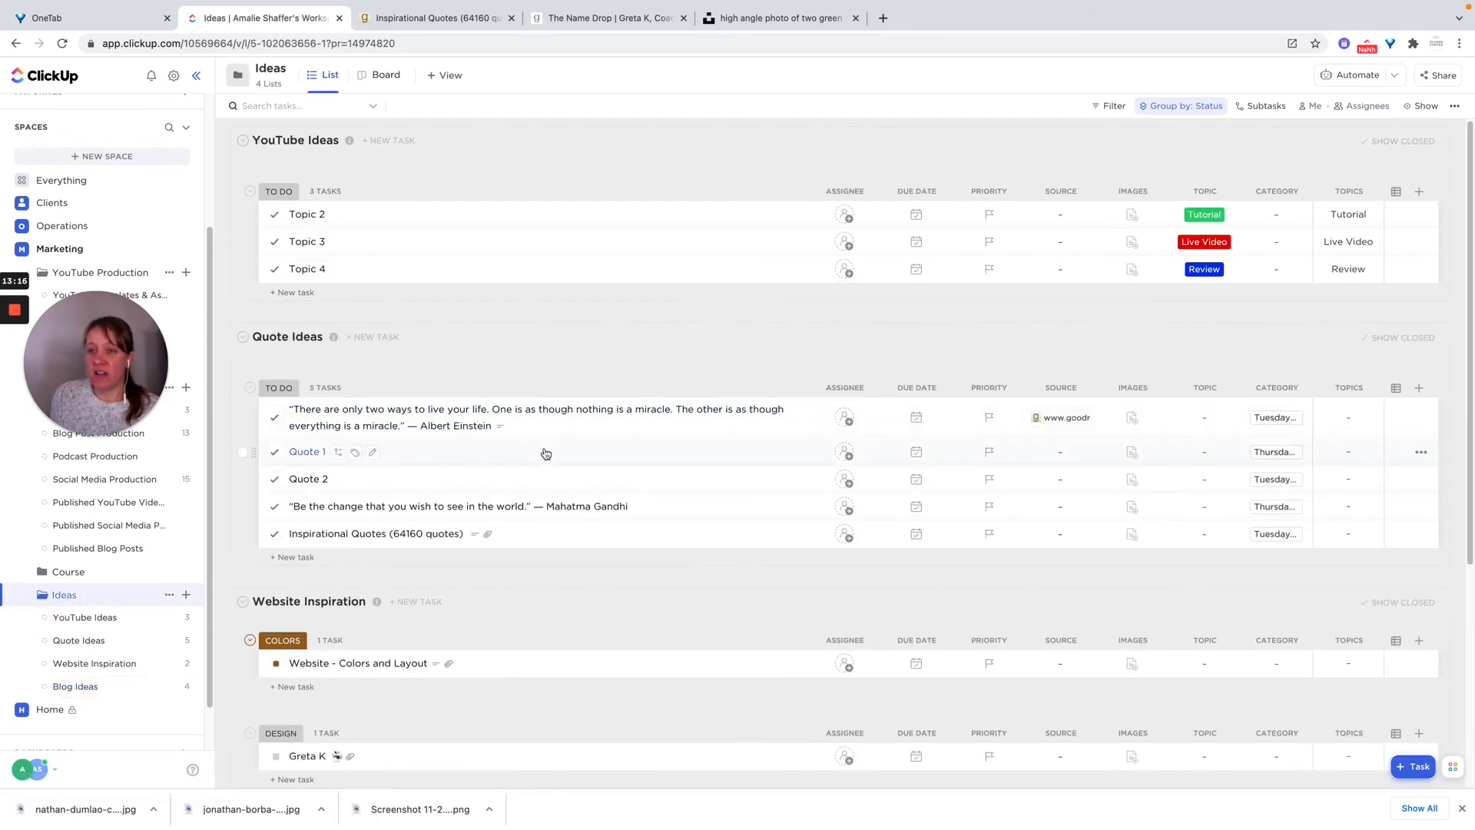
pyautogui.scroll(-3, 449, 454)
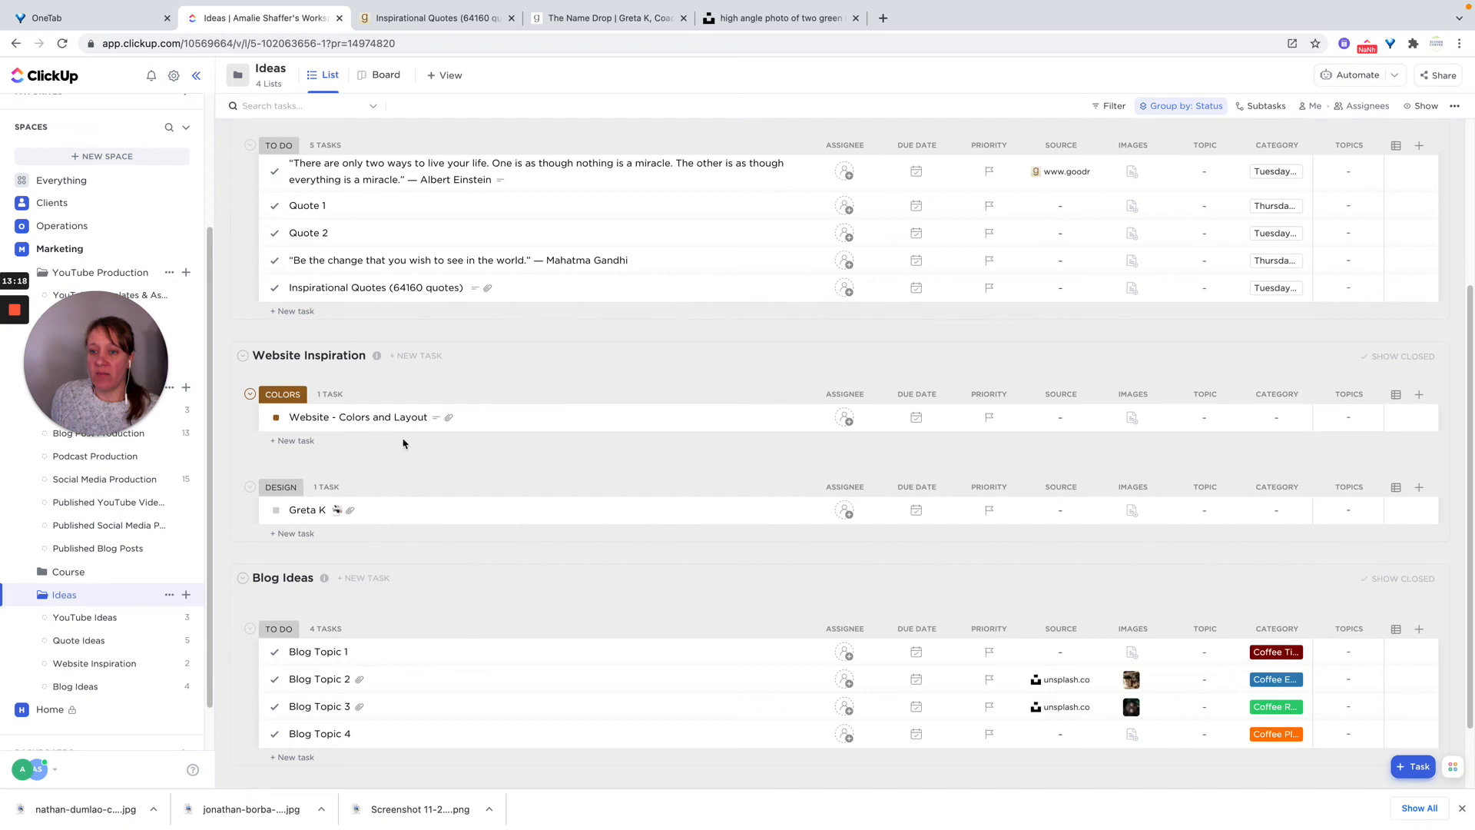
pyautogui.scroll(-1, 380, 639)
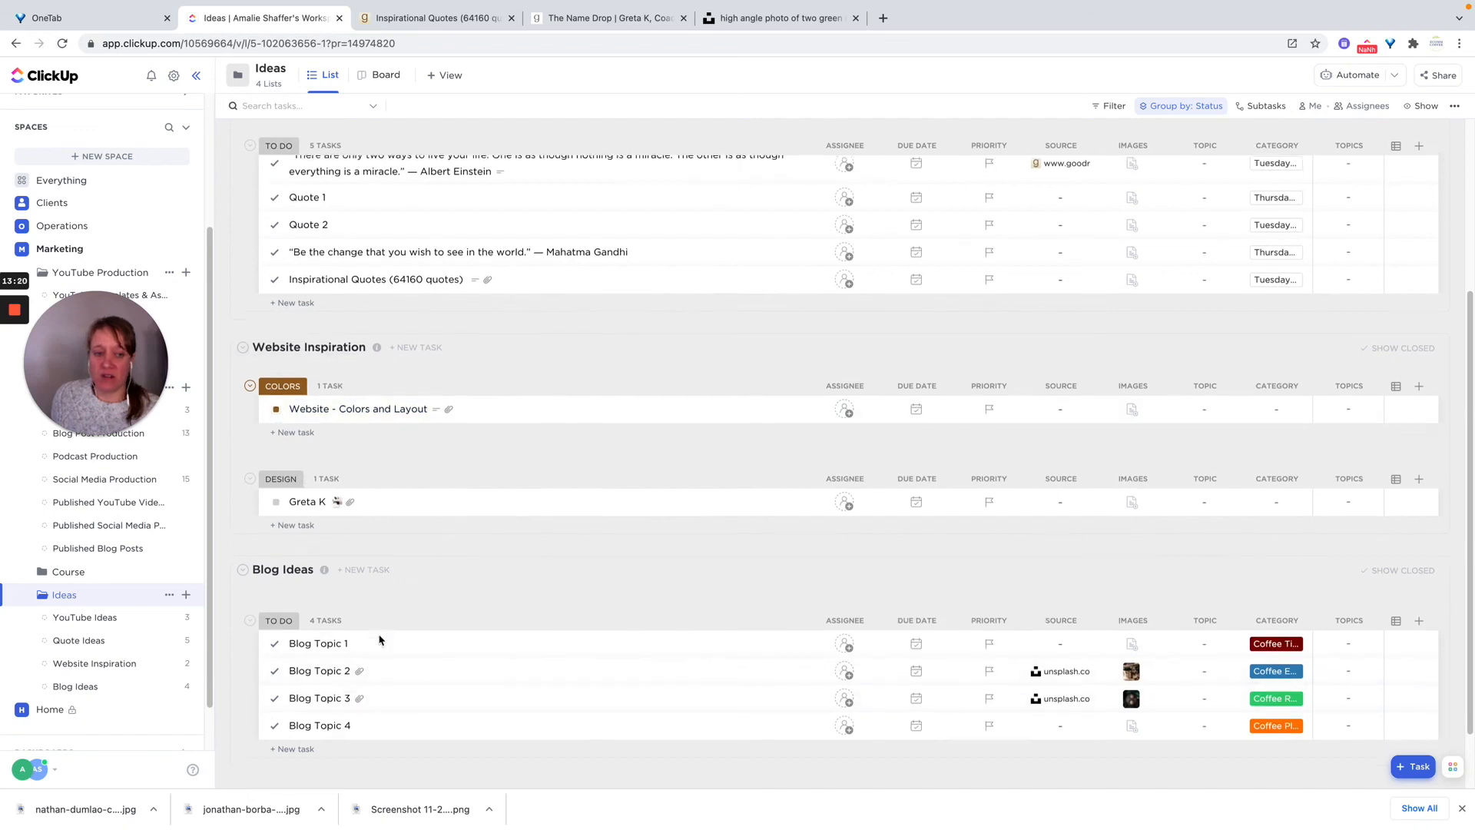
pyautogui.scroll(-1, 380, 639)
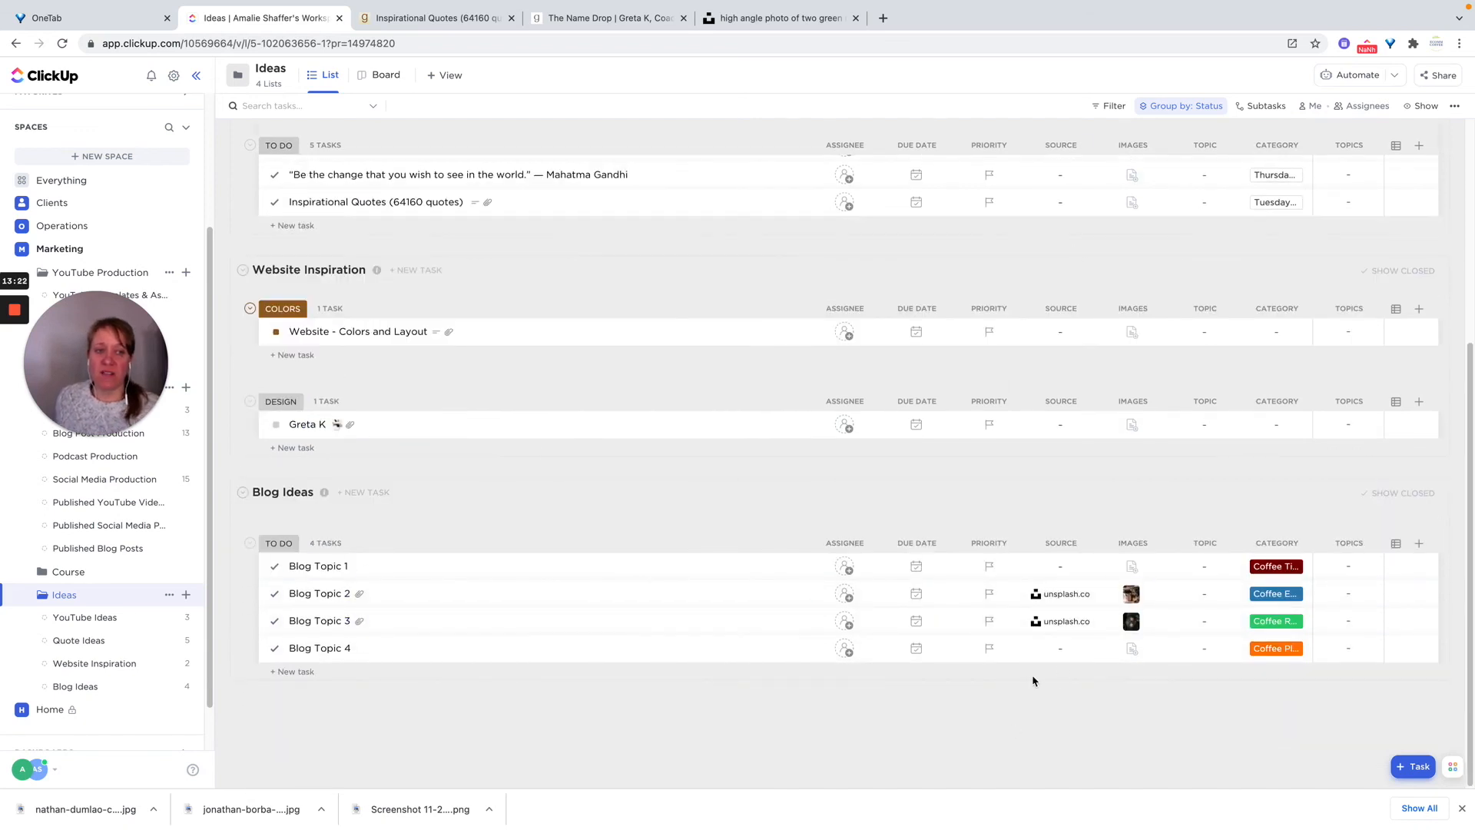
pyautogui.scroll(4, 1271, 453)
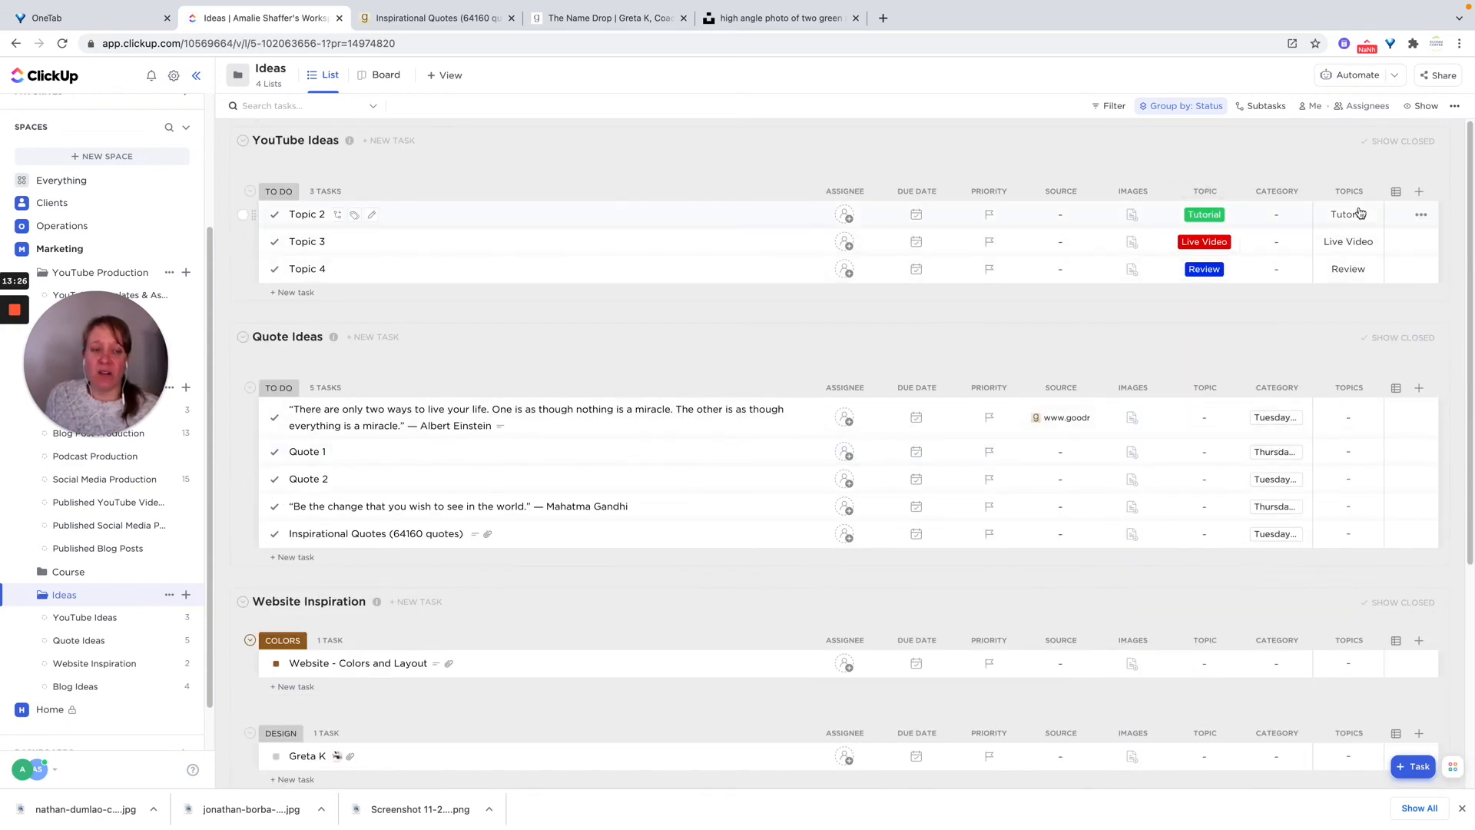
pyautogui.scroll(-4, 1309, 433)
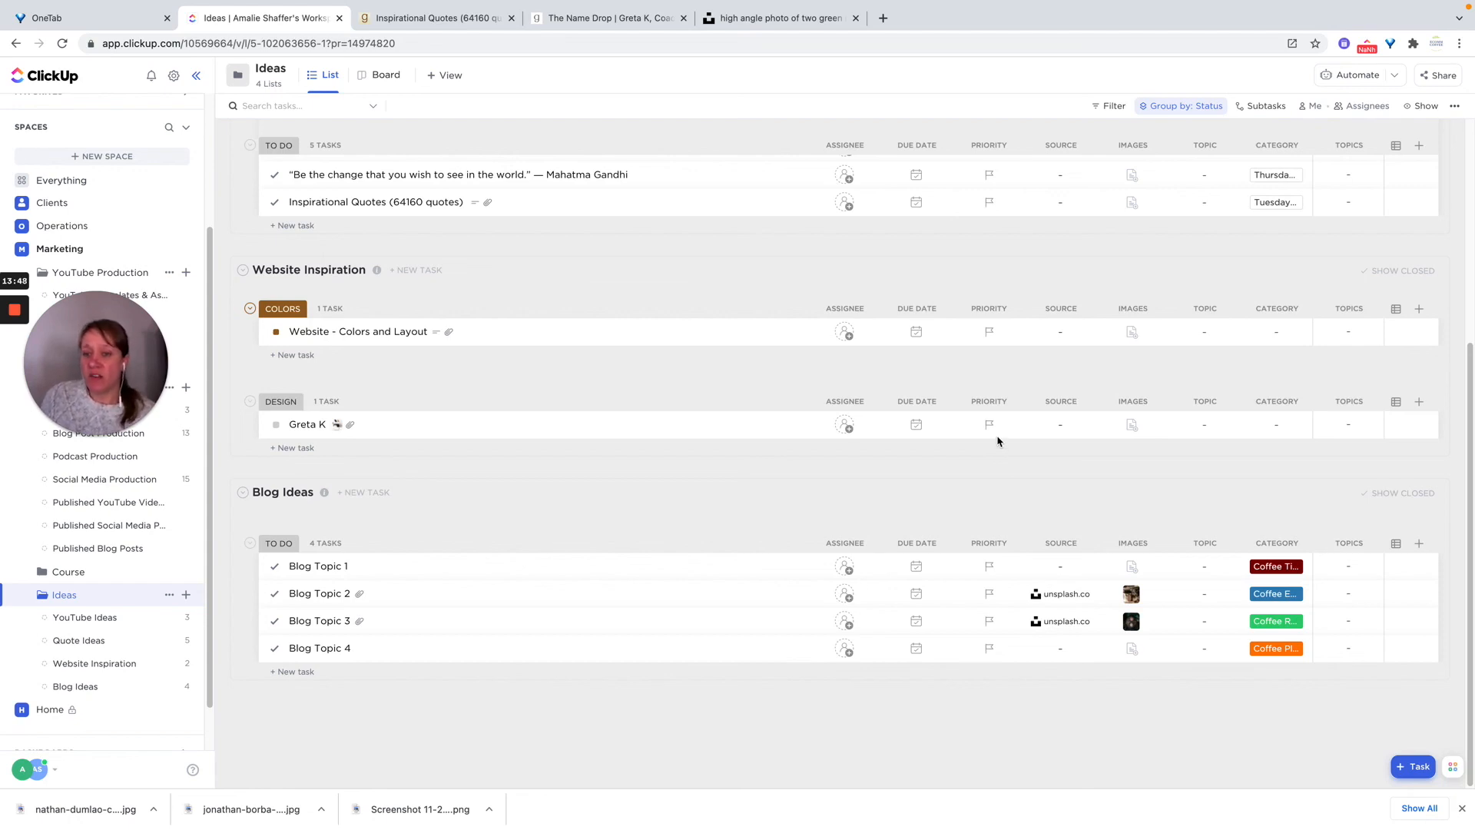
pyautogui.scroll(4, 777, 411)
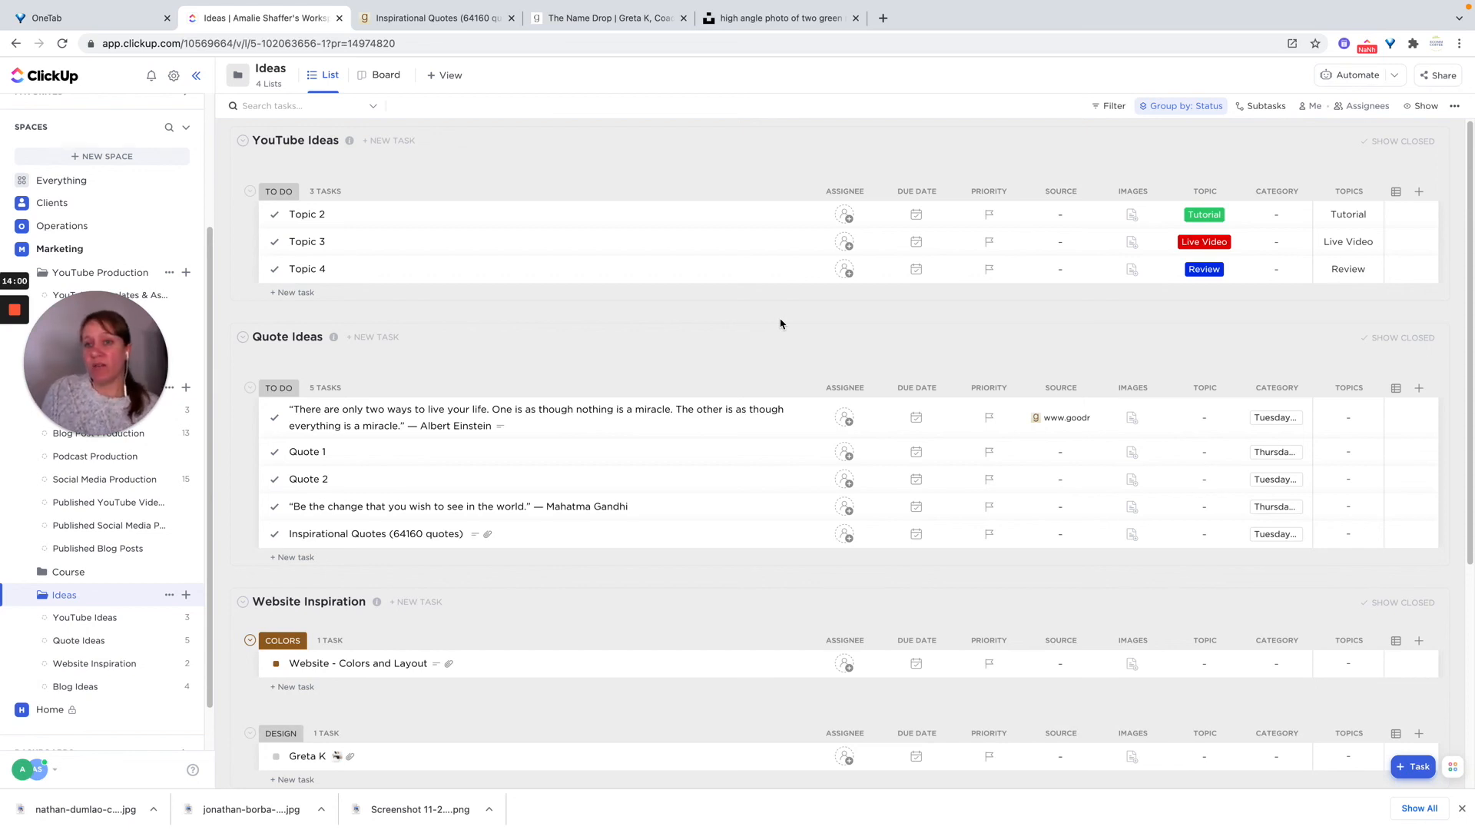
# Switch to The Name Drop web page and save it with a screenshot as a ClickUp bookmark in the Website Inspiration list.
pyautogui.click(610, 18)
pyautogui.click(1367, 49)
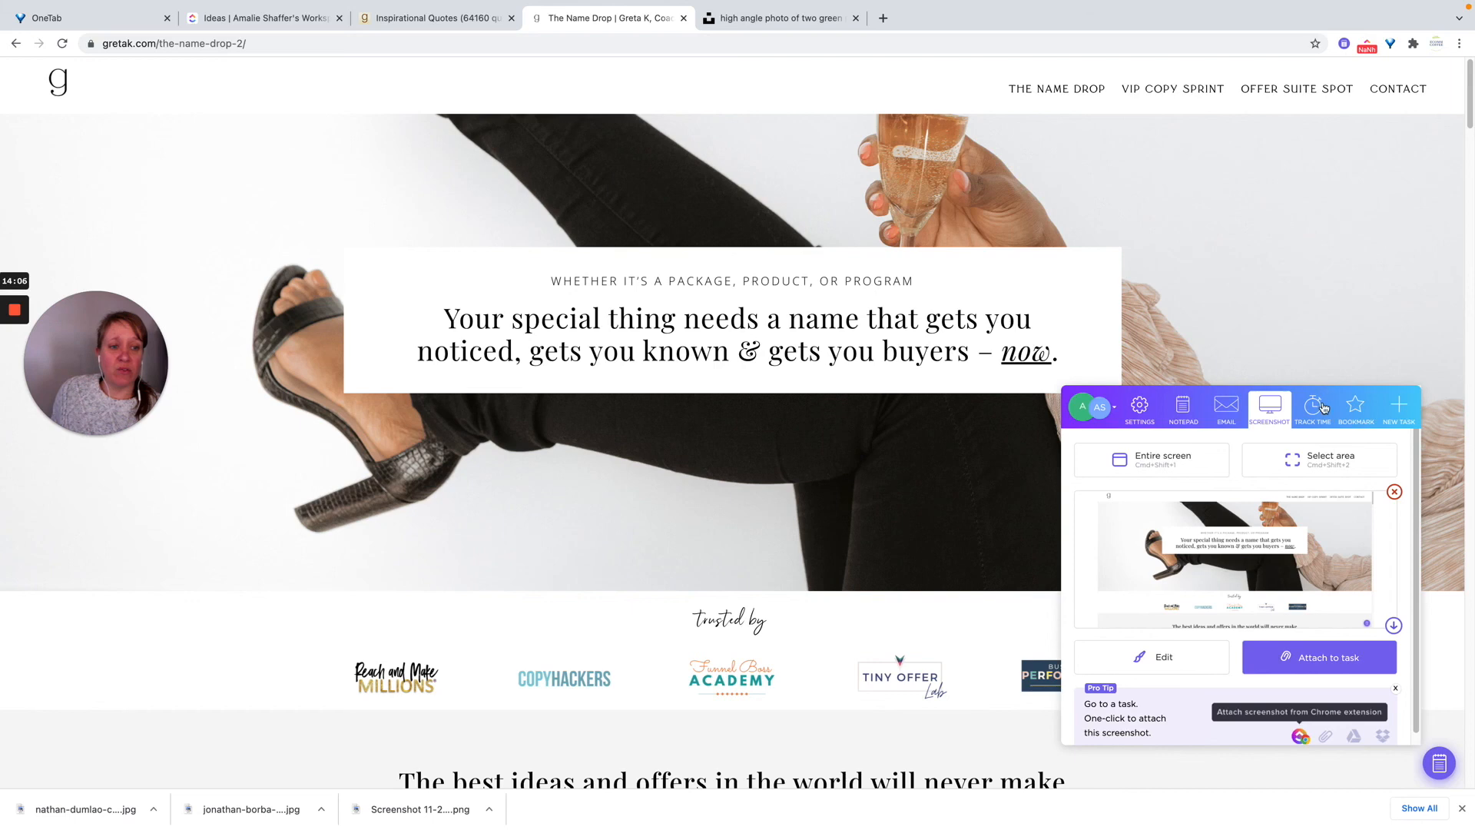
pyautogui.click(1356, 410)
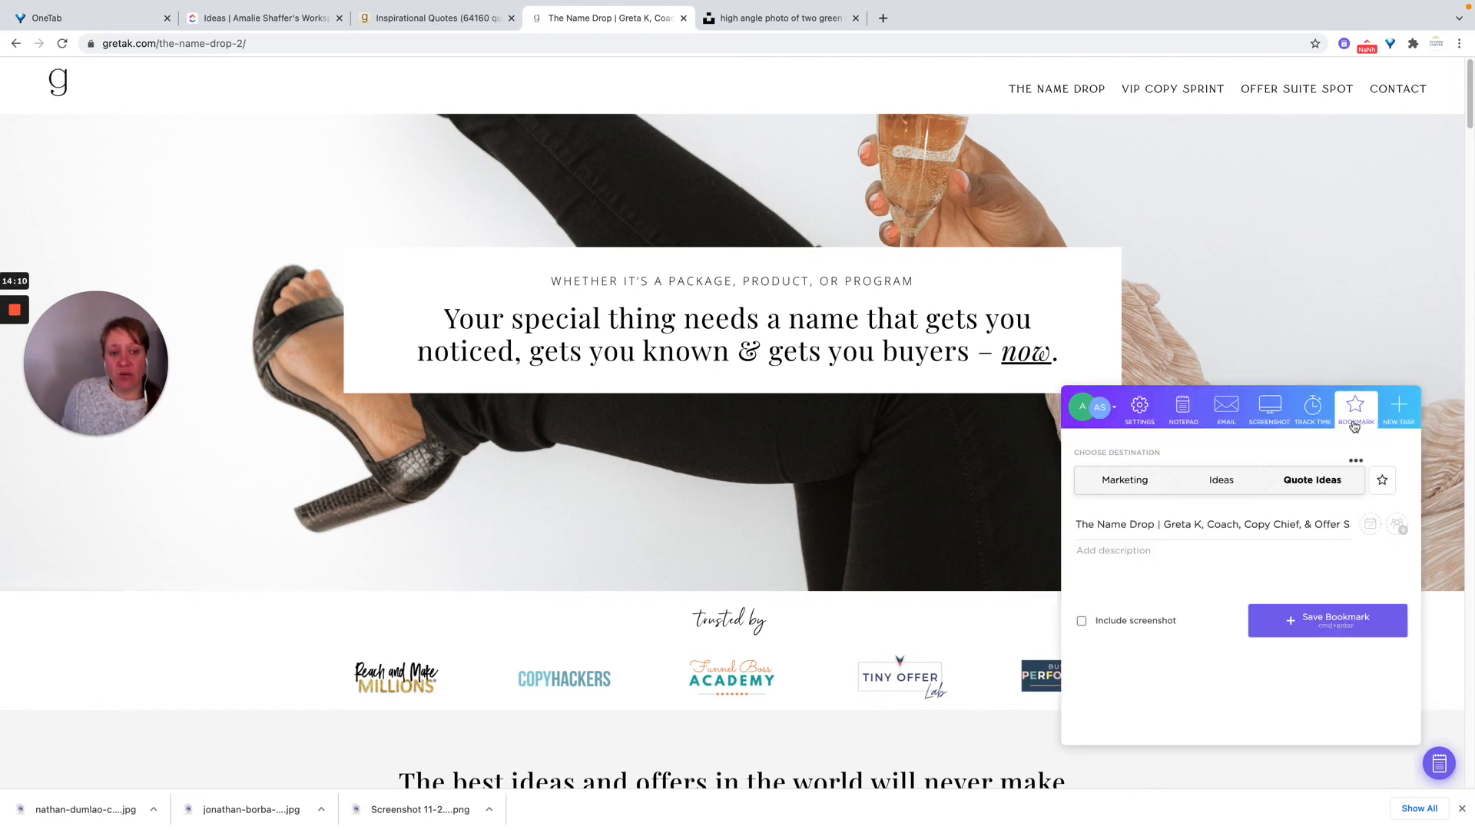
pyautogui.click(1081, 620)
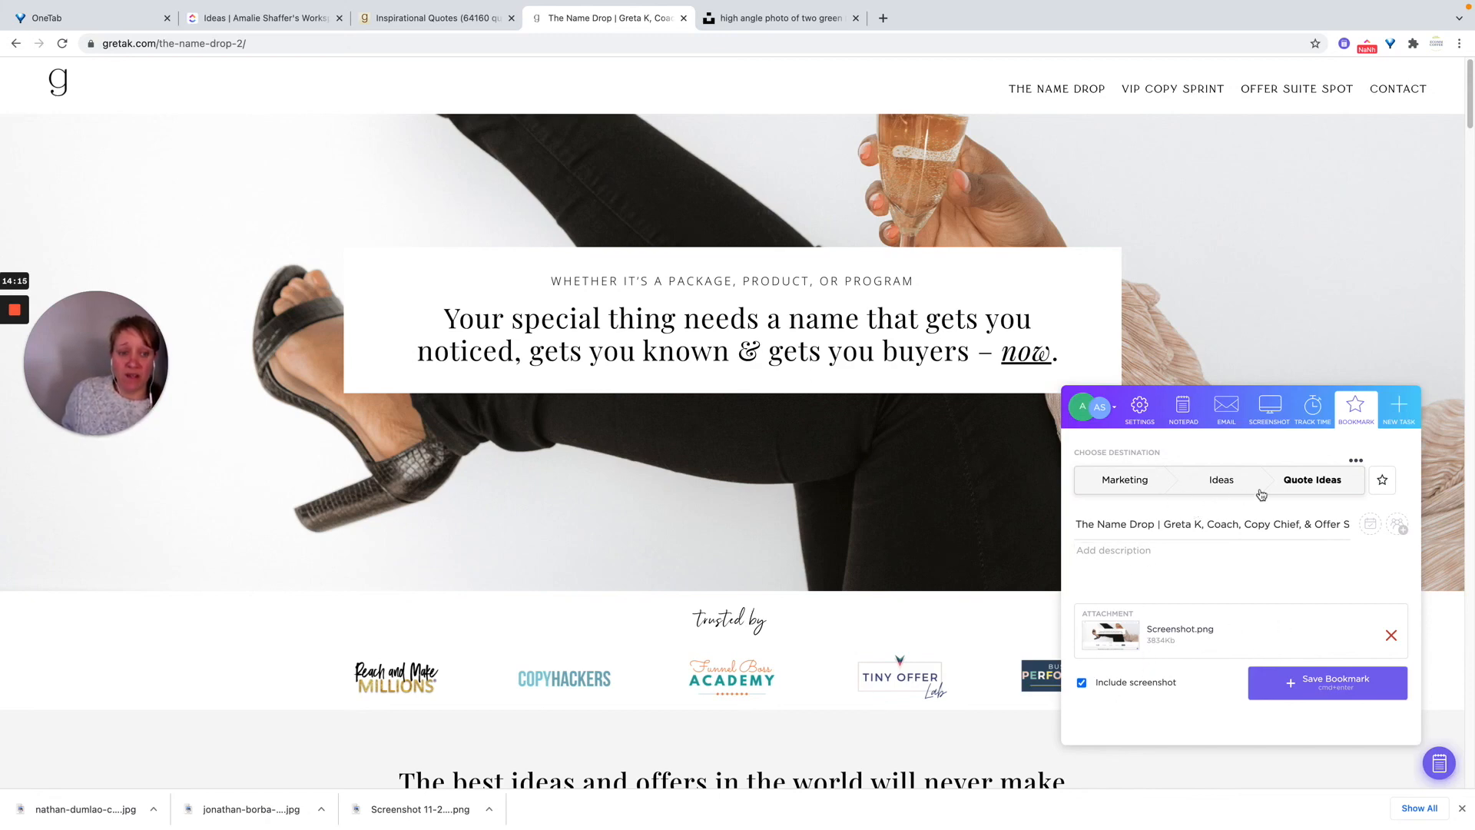
pyautogui.click(1306, 488)
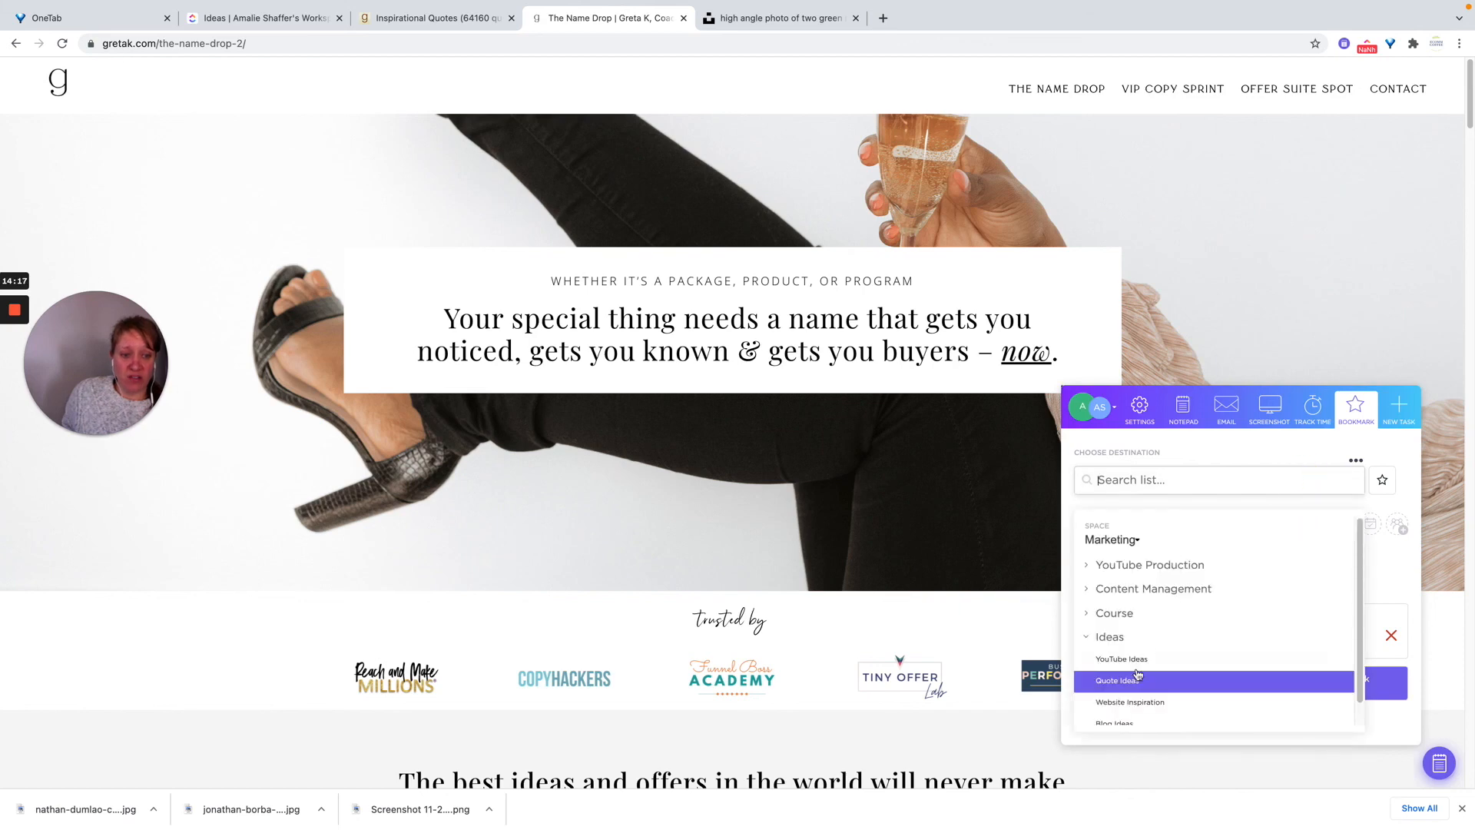
pyautogui.click(1126, 702)
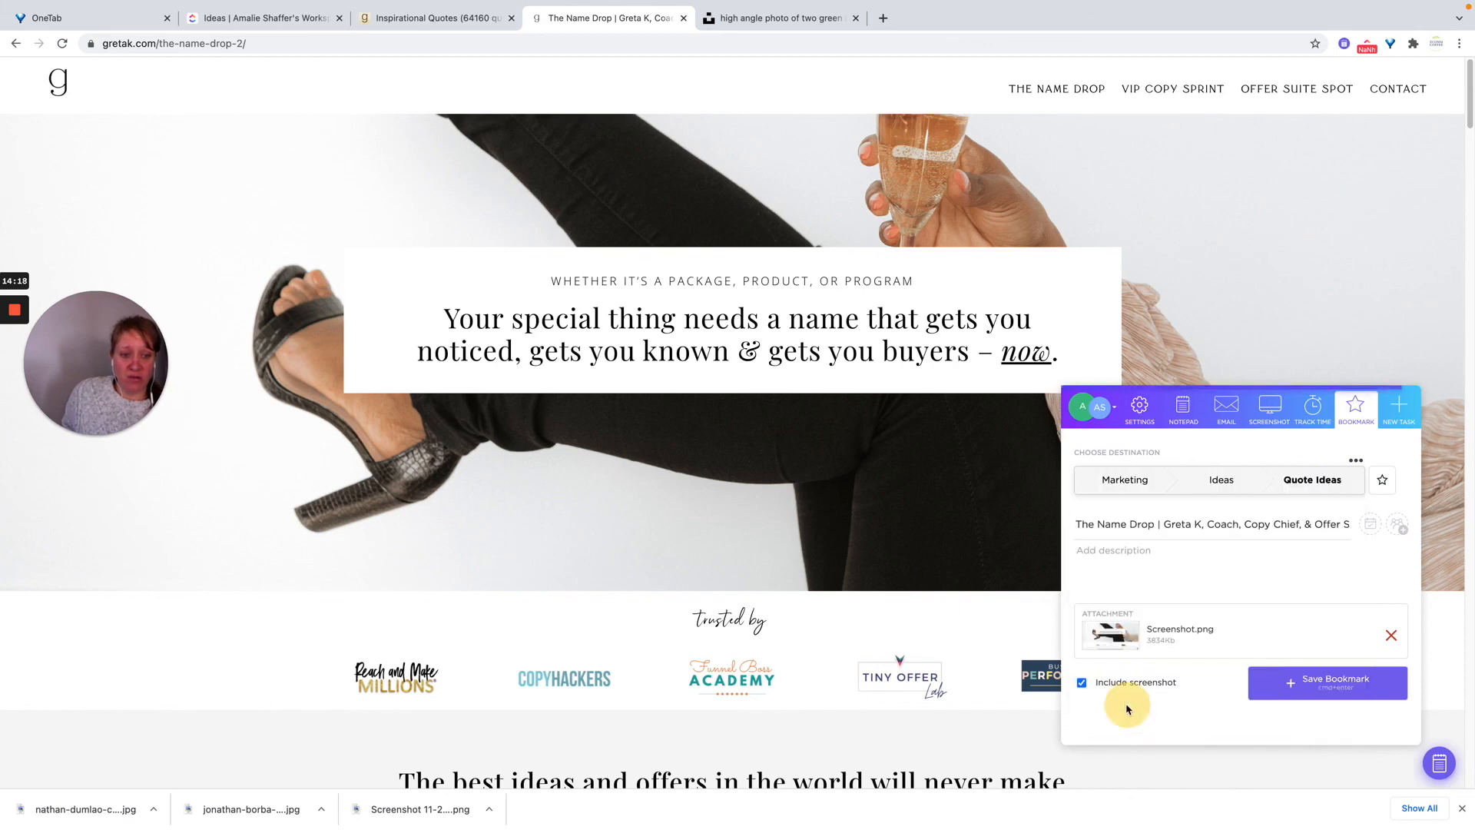
pyautogui.click(1329, 690)
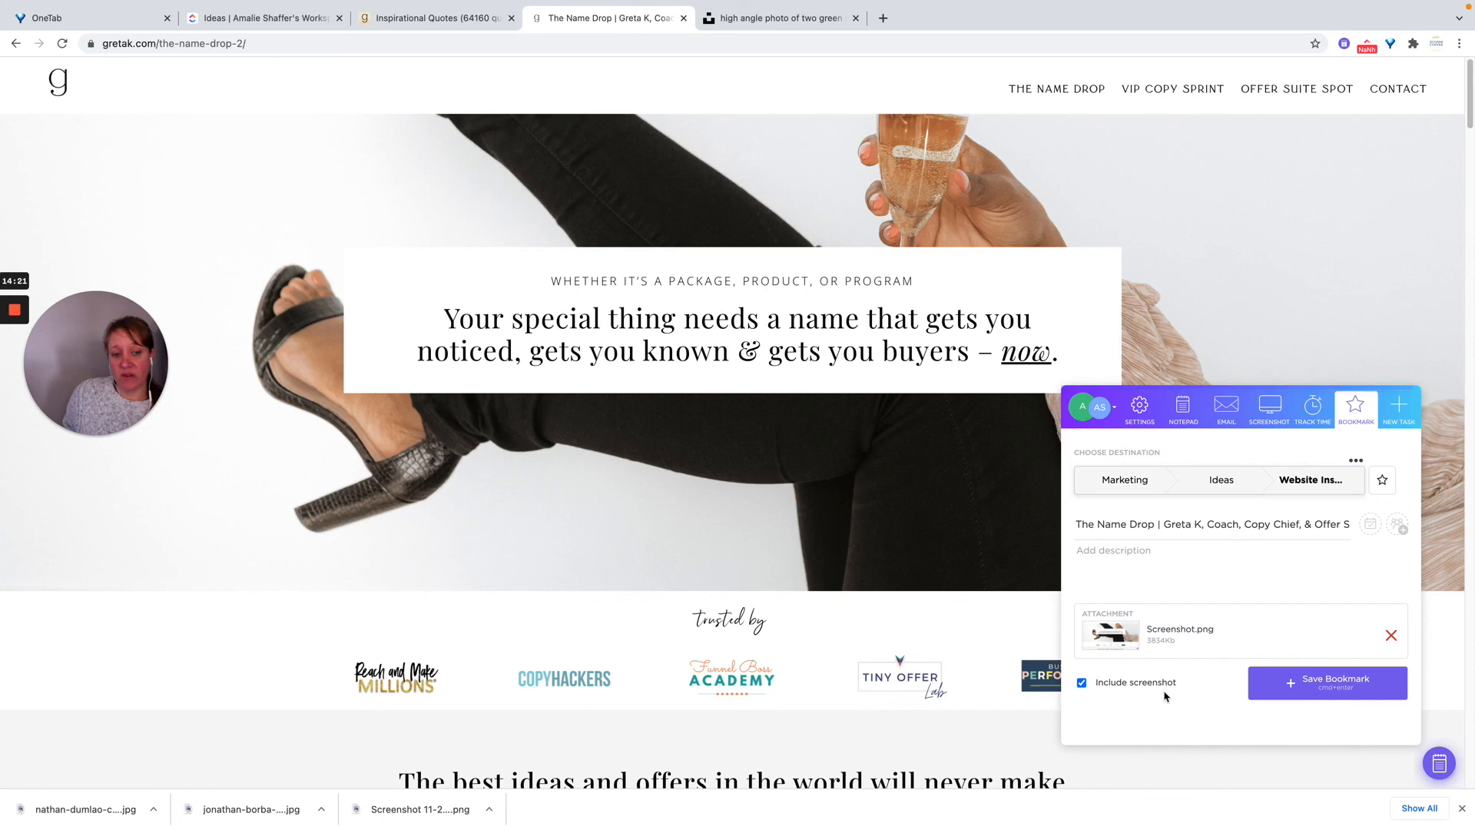
pyautogui.click(1304, 691)
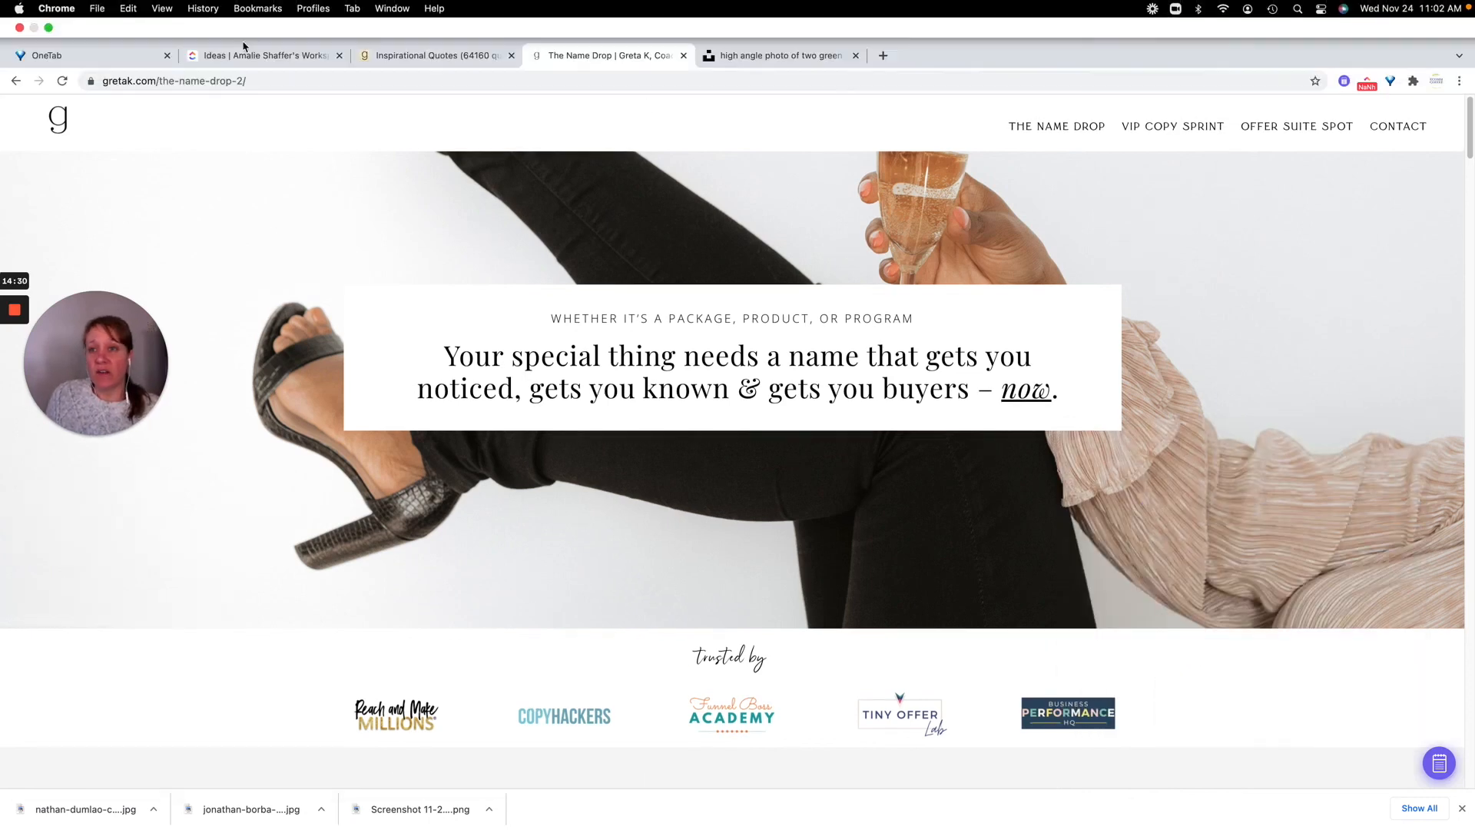
# Return to ClickUp, open the new The Name Drop task from the Website Inspiration board and check its title link.
pyautogui.click(267, 55)
pyautogui.scroll(-3, 444, 555)
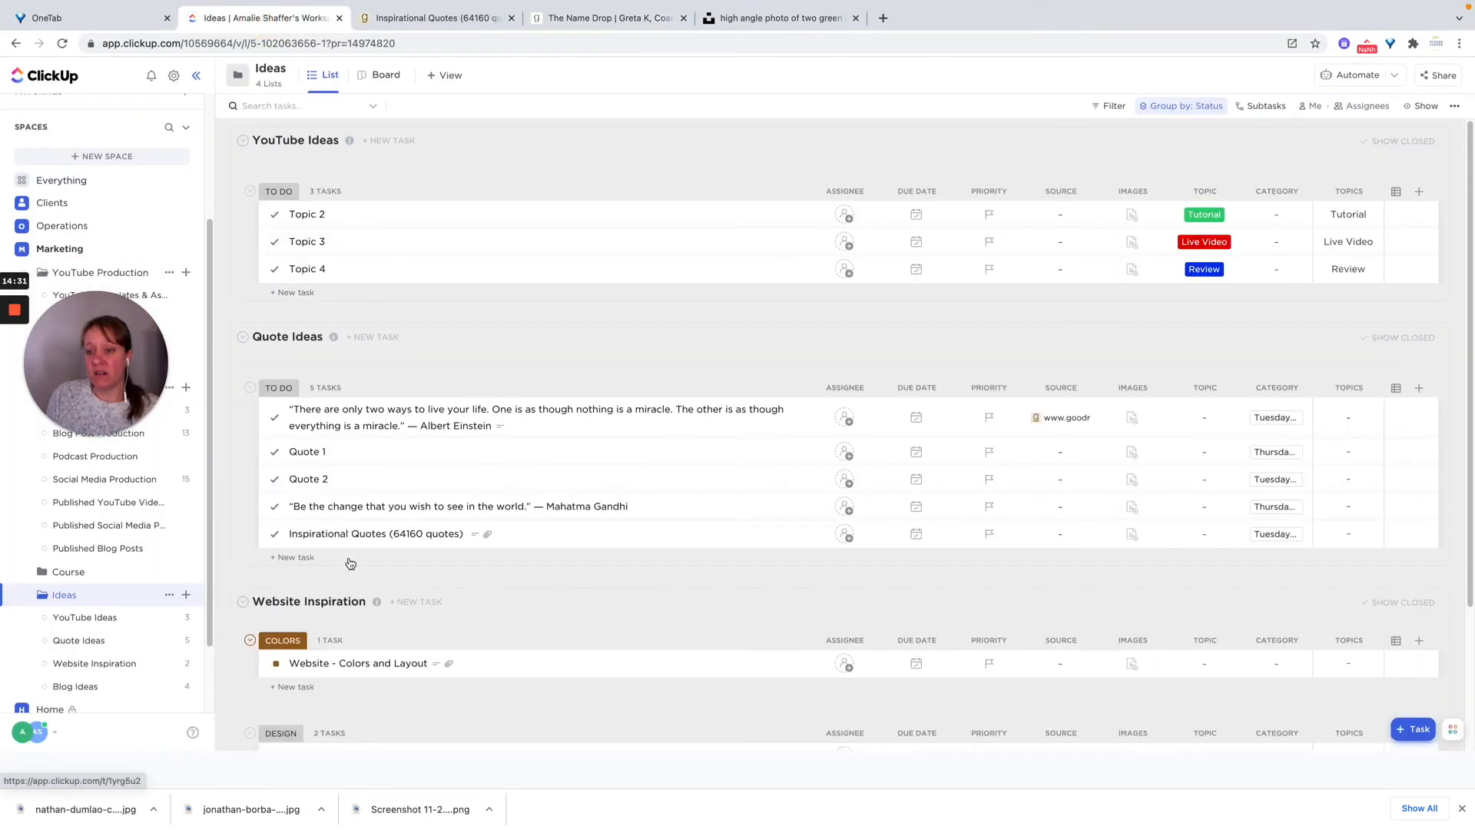
pyautogui.scroll(-5, 444, 555)
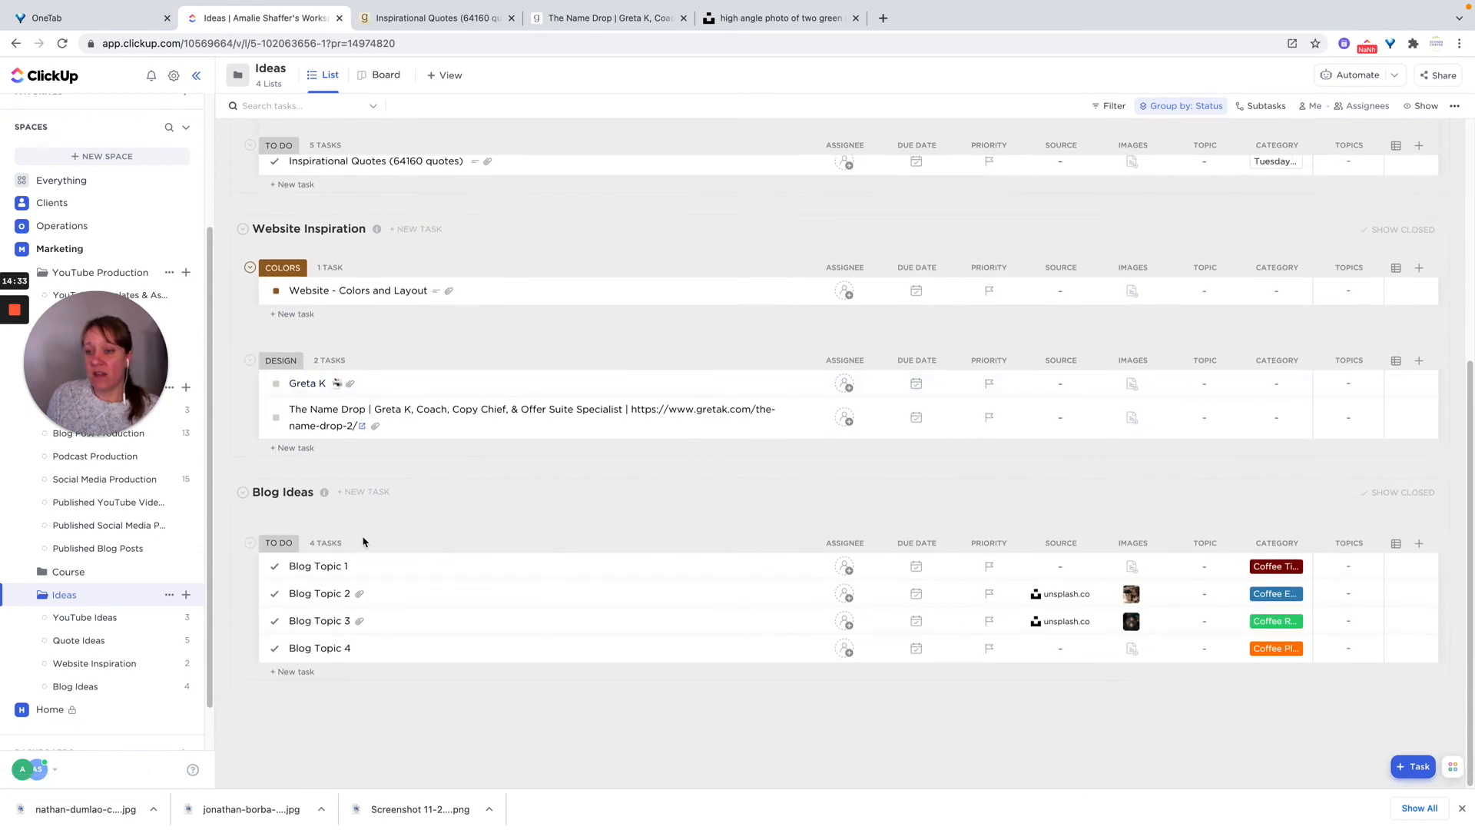
pyautogui.click(90, 663)
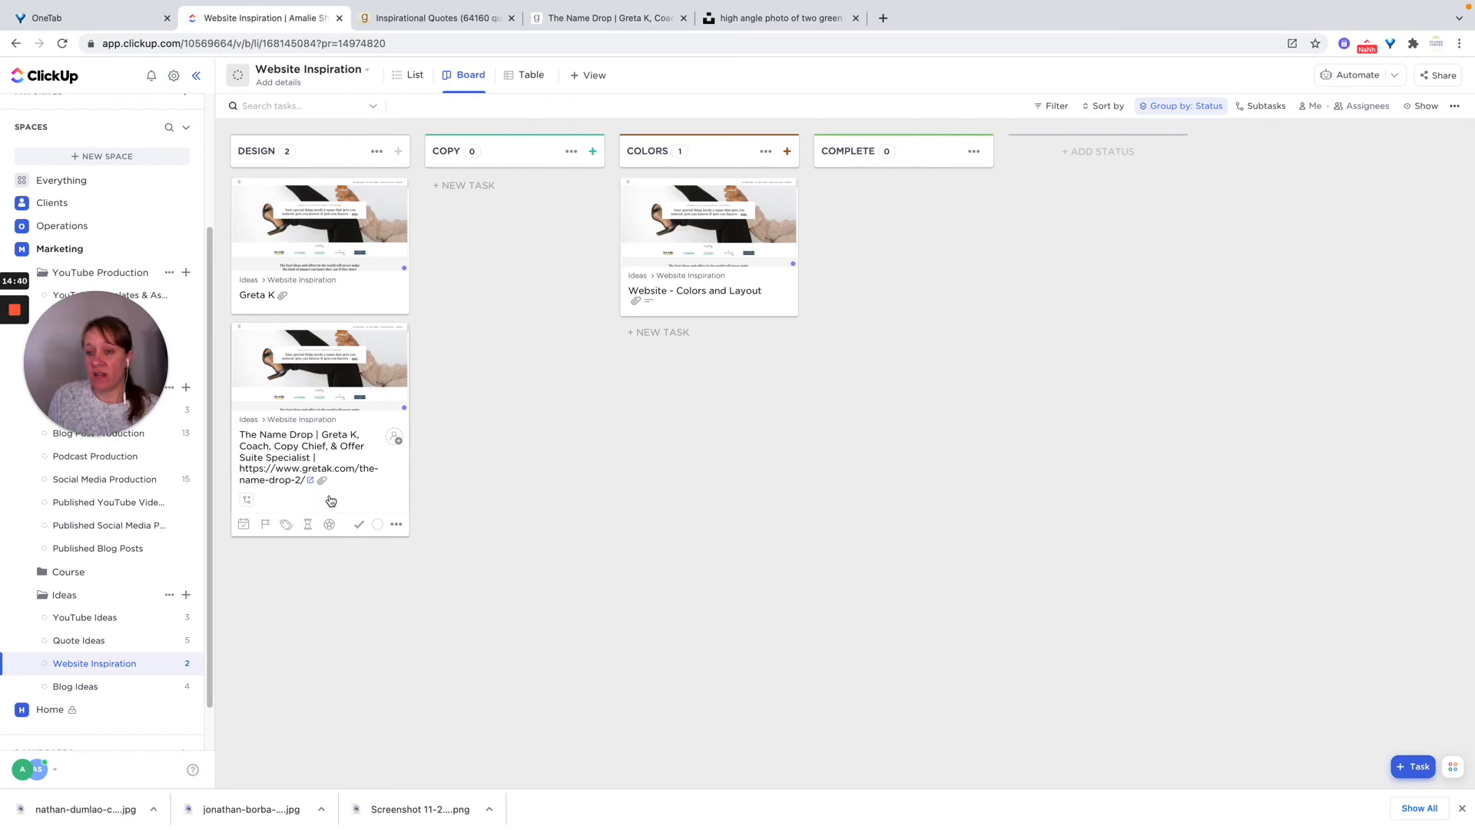
pyautogui.click(276, 475)
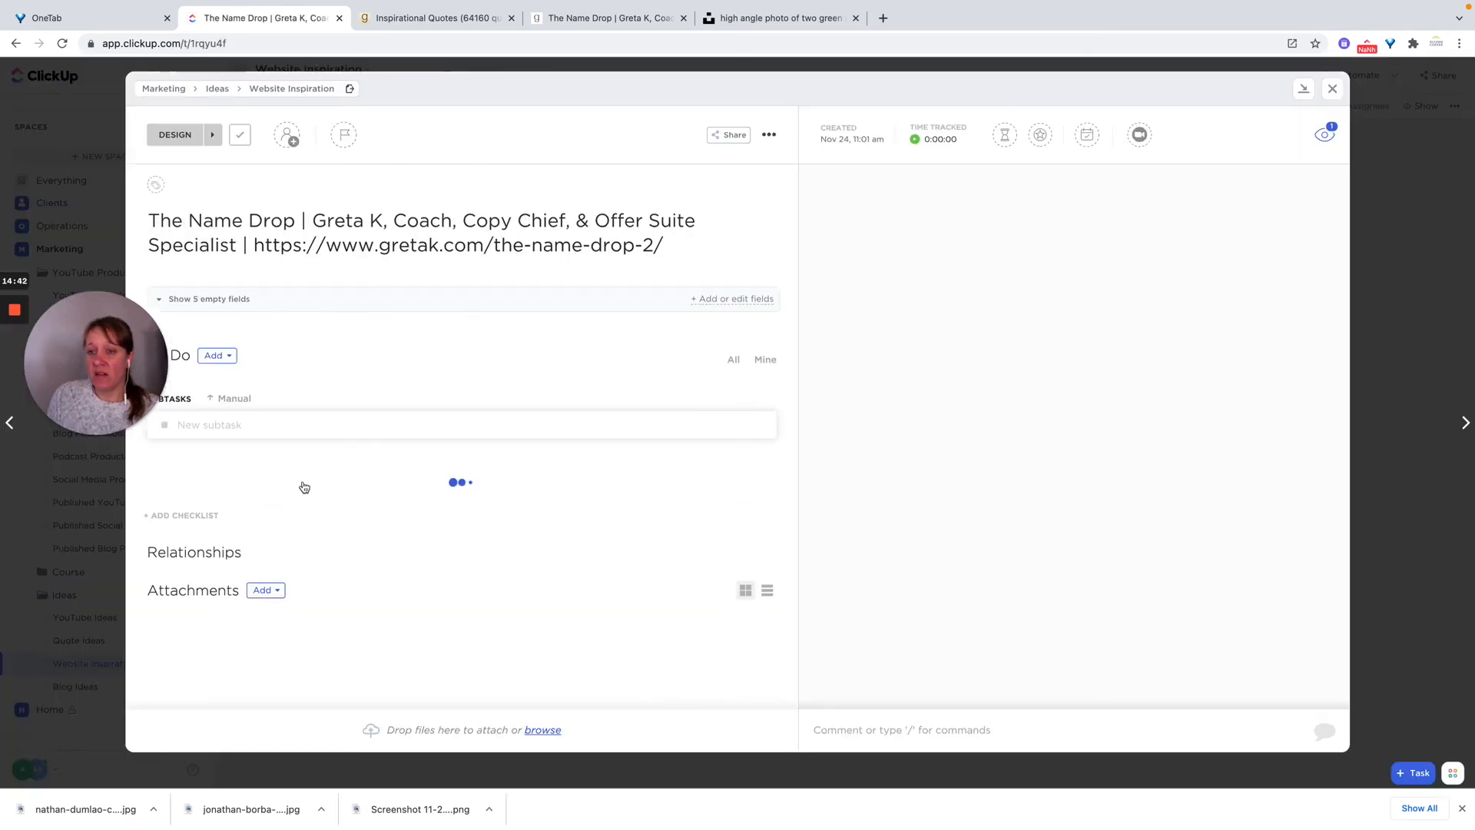
pyautogui.click(463, 253)
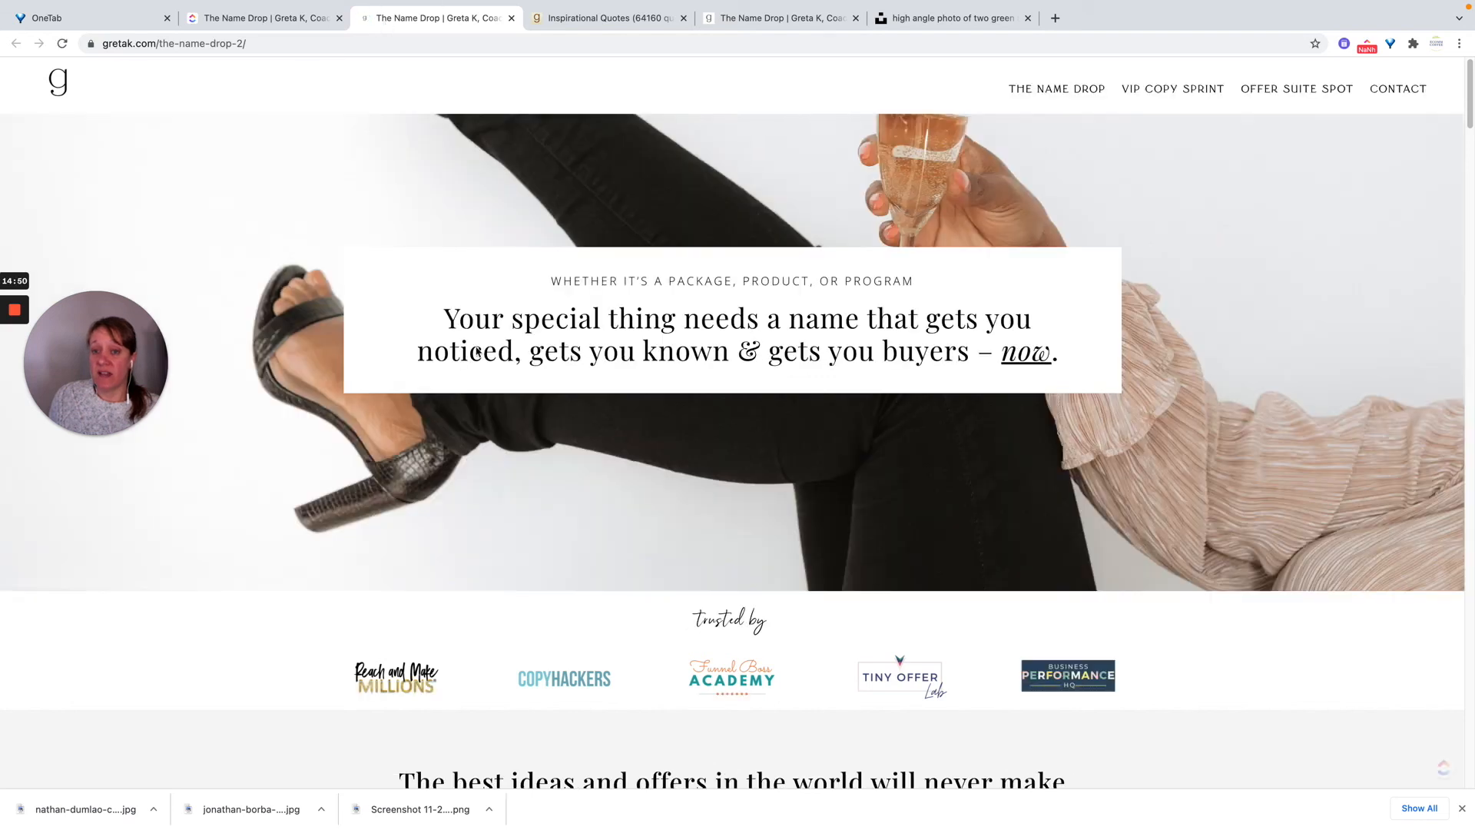
pyautogui.click(266, 18)
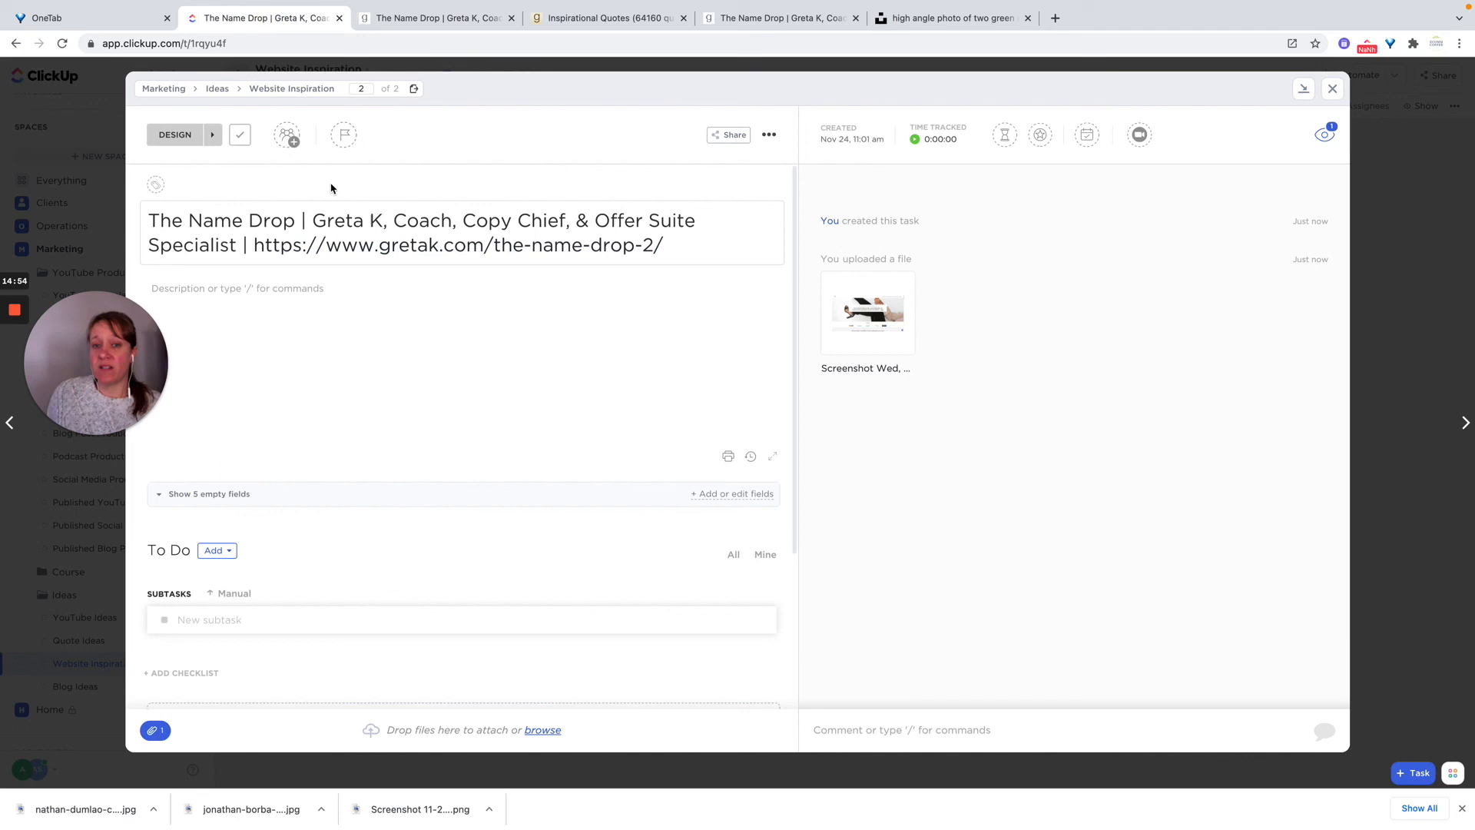